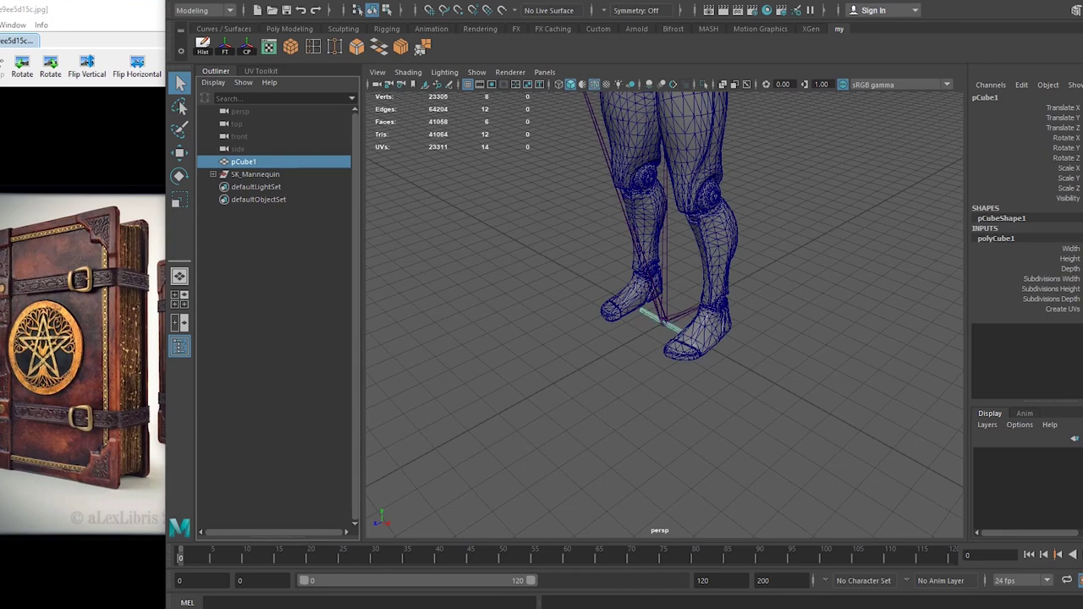
- Delete the SK_Mannequin reference model, leaving only the flat cube, viewed from below
click(254, 173)
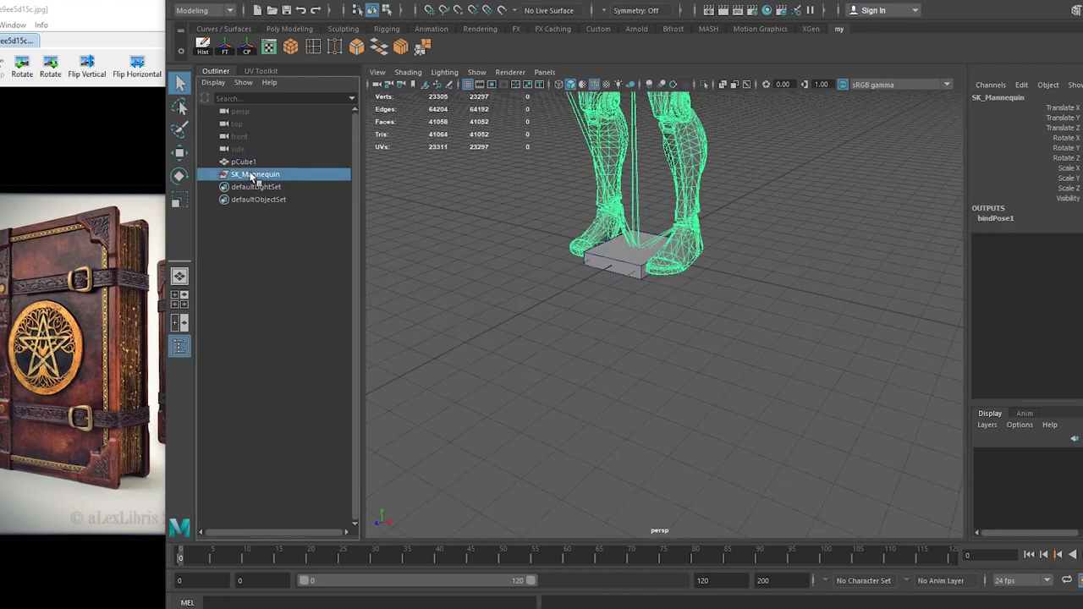
key(Delete)
alt+drag(721, 362, 653, 244)
- Insert an edge loop around the cube and make the slab taller
ctrl+click(604, 288)
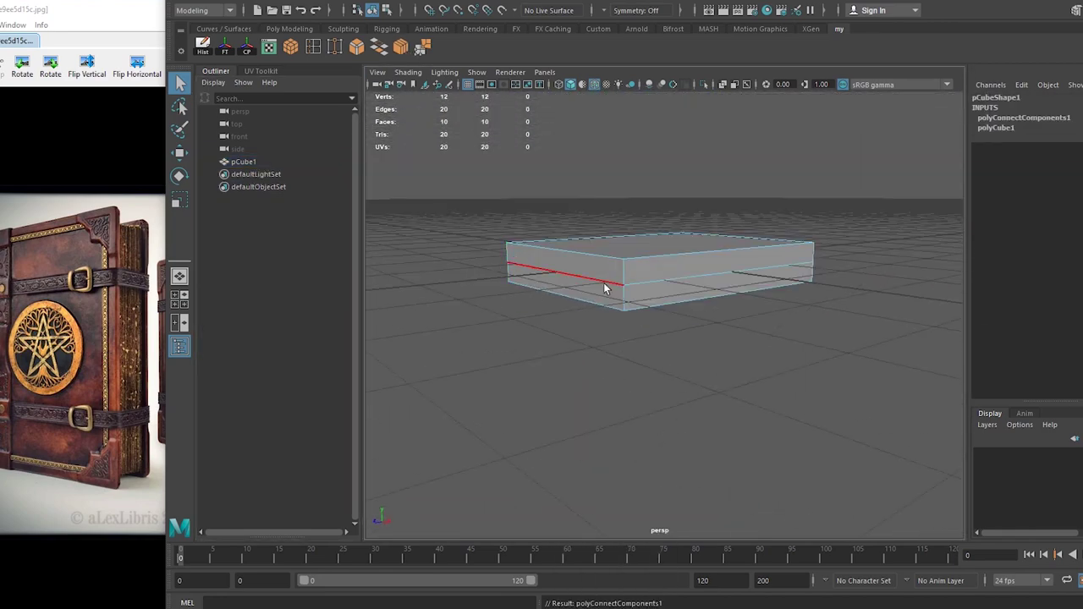
drag(661, 169, 614, 203)
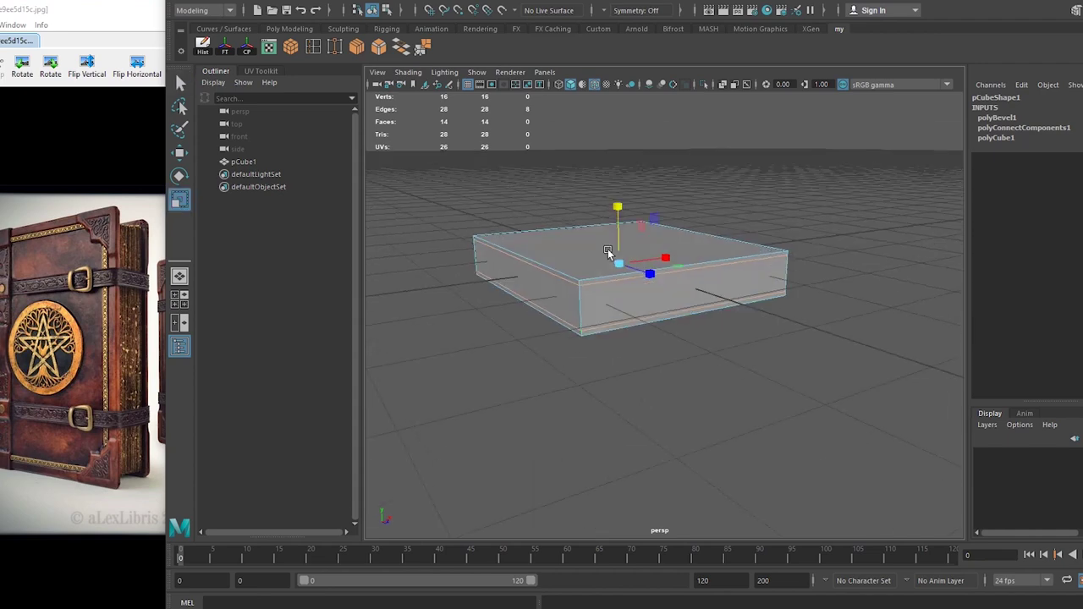
scroll(643, 253, up, 3)
alt+drag(609, 279, 567, 290)
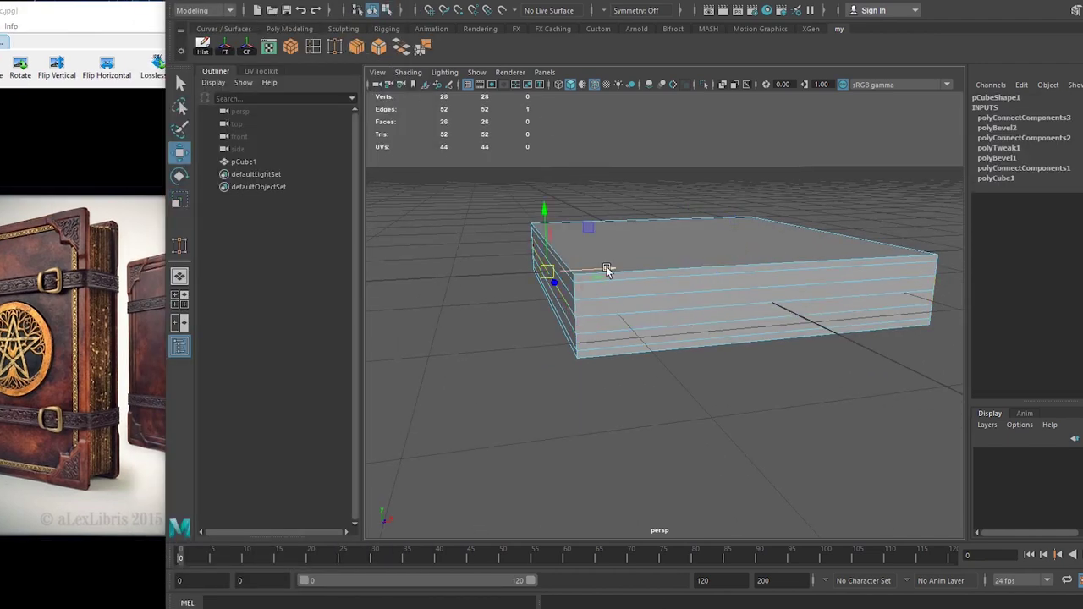
alt+drag(606, 269, 662, 354)
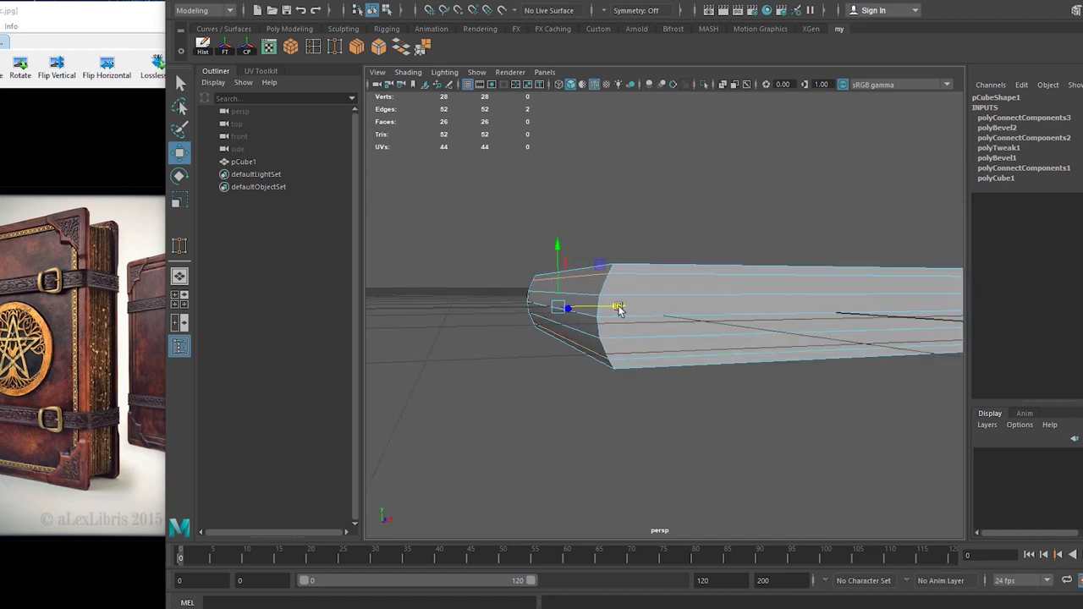
alt+drag(619, 309, 531, 364)
key(ctrl+z)
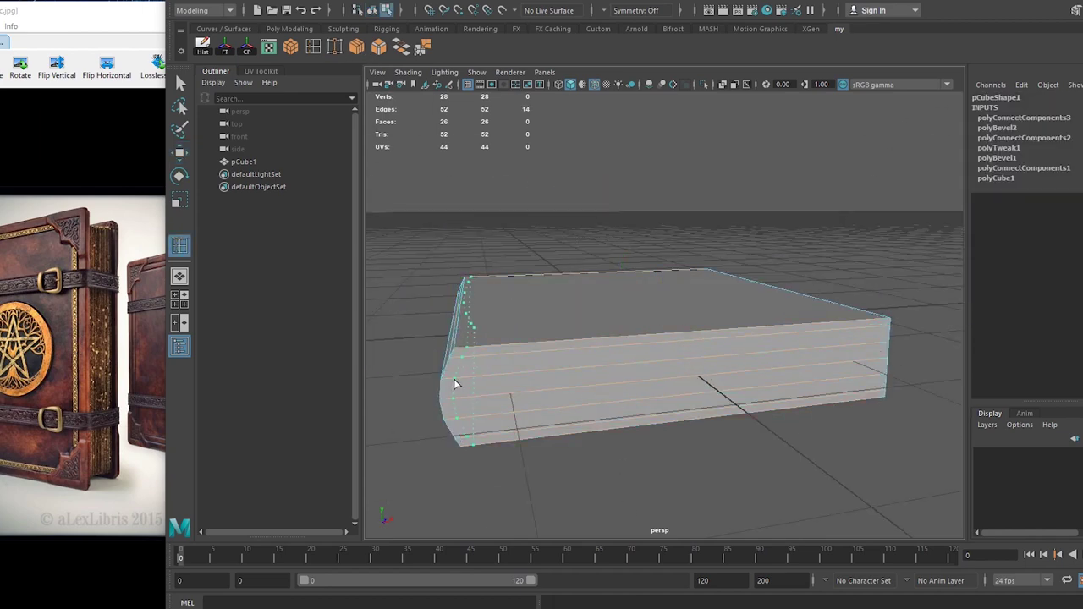
- Add an edge loop along the slab, extrude the front face strip, and create a second cube
click(454, 384)
alt+drag(455, 384, 542, 303)
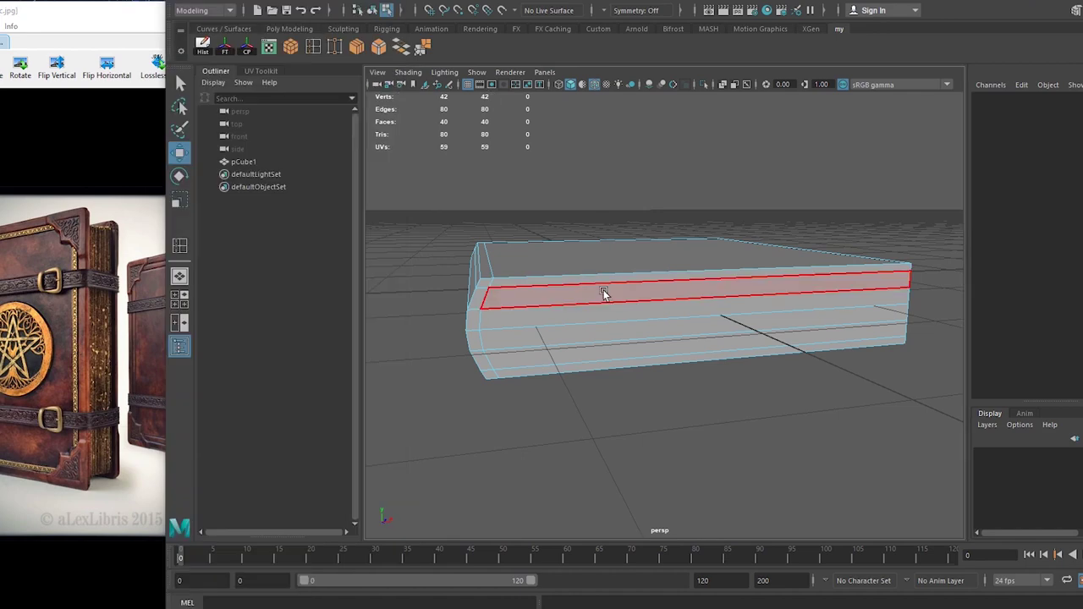
click(603, 289)
alt+drag(583, 354, 726, 275)
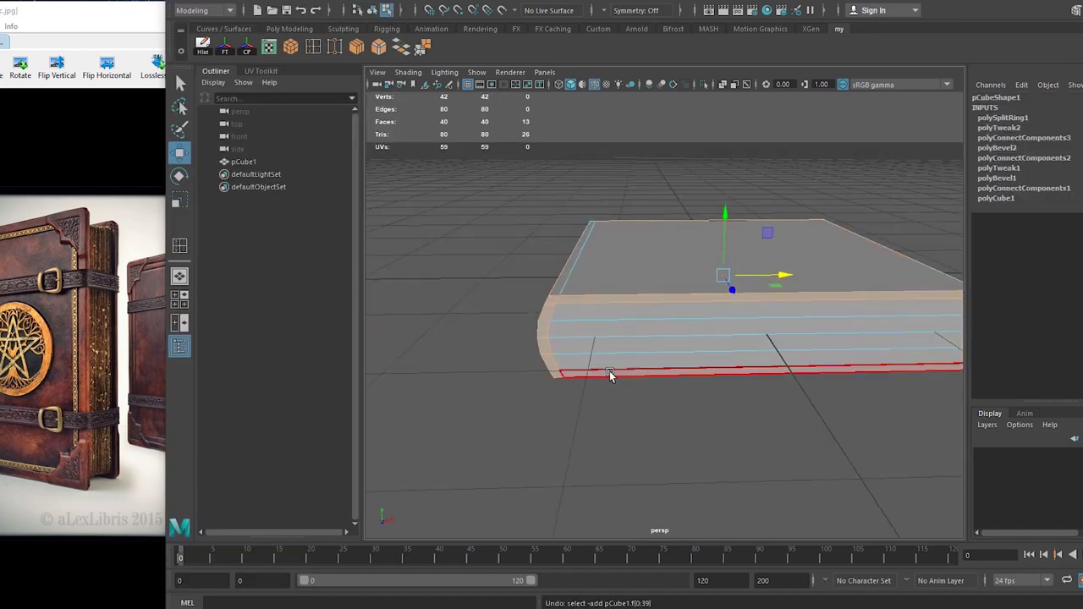
mouse_move(609, 373)
alt+mouse_down()
mouse_move(655, 314)
mouse_move(631, 288)
mouse_move(551, 288)
mouse_move(507, 307)
mouse_move(714, 310)
mouse_move(580, 302)
mouse_move(519, 212)
mouse_move(486, 265)
mouse_move(541, 279)
mouse_move(592, 253)
alt+mouse_up()
key(ctrl+e)
key(q)
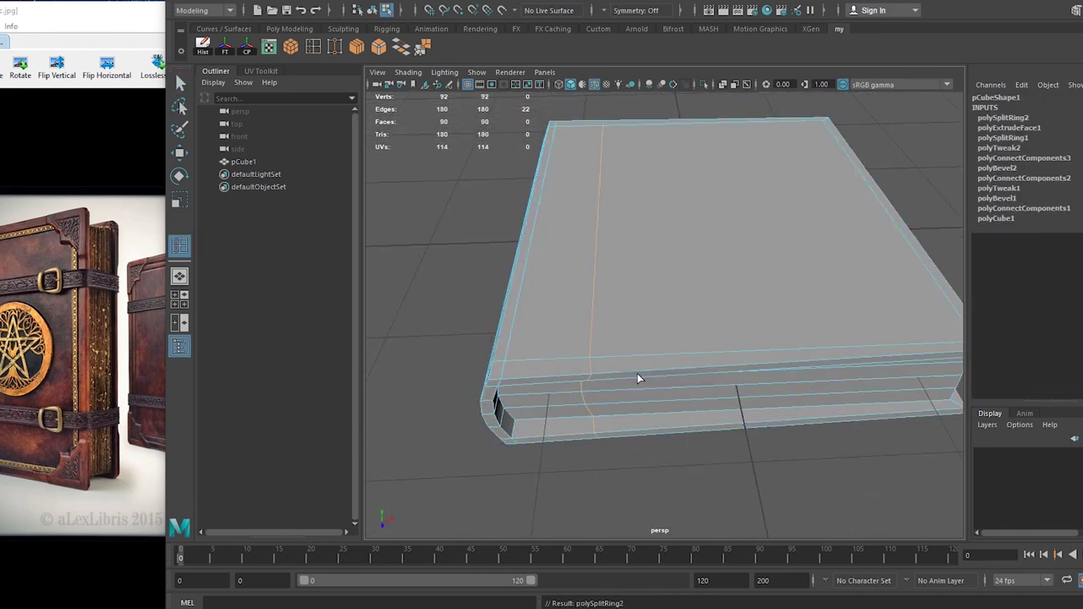
click(290, 47)
alt+drag(592, 338, 665, 280)
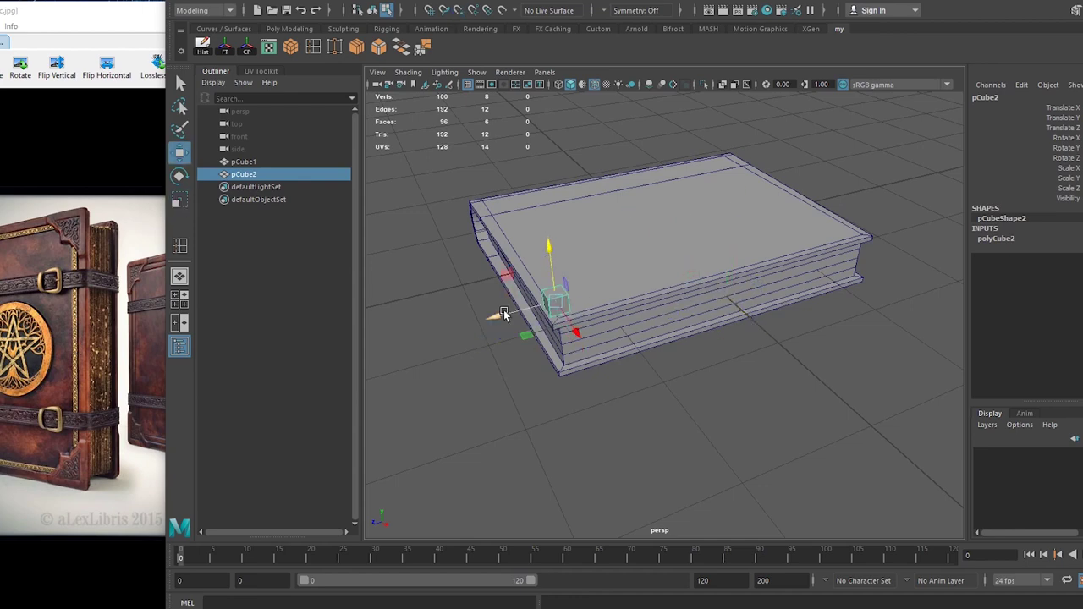
- Frame the new cube and flatten it into a thin slab
key(f)
mouse_move(508, 313)
alt+mouse_down()
mouse_move(576, 279)
mouse_move(609, 280)
mouse_move(617, 324)
alt+mouse_up()
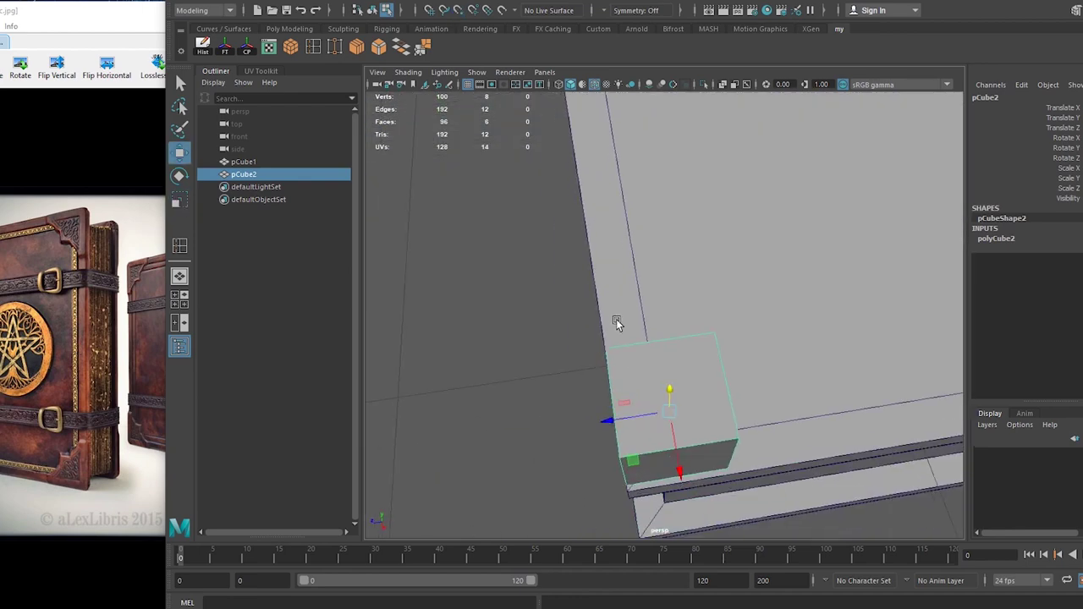
right_drag(660, 280, 604, 285)
mouse_move(643, 254)
alt+mouse_down()
mouse_move(702, 397)
mouse_move(852, 274)
alt+mouse_up()
- Reshape the plate's corner into a step in the four-view layout
right_click(852, 274)
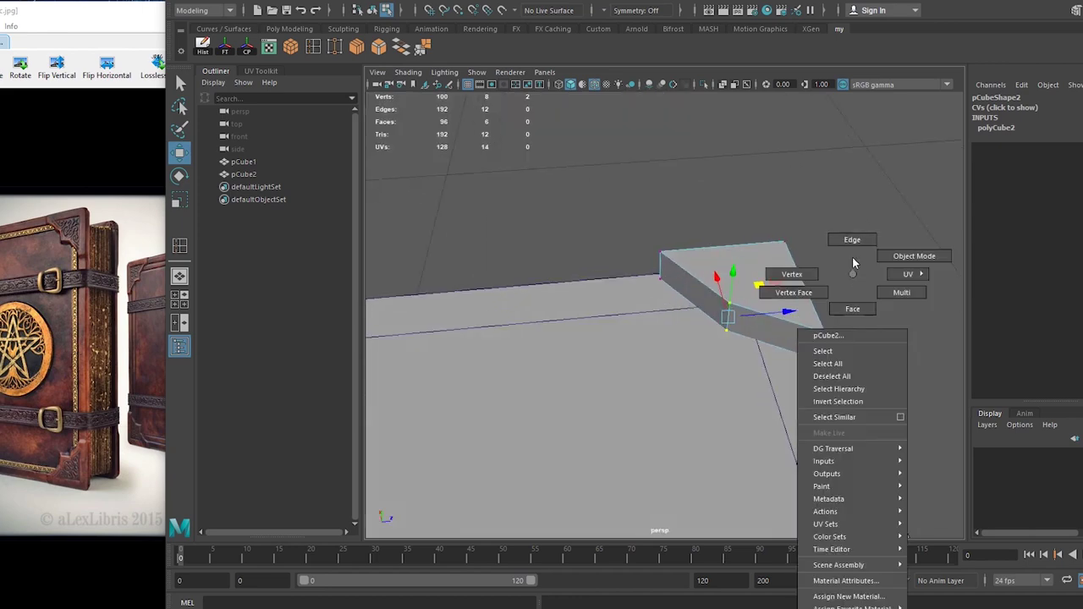
right_drag(852, 264, 851, 245)
click(727, 310)
mouse_move(728, 310)
alt+mouse_down()
mouse_move(583, 336)
mouse_move(583, 361)
alt+mouse_up()
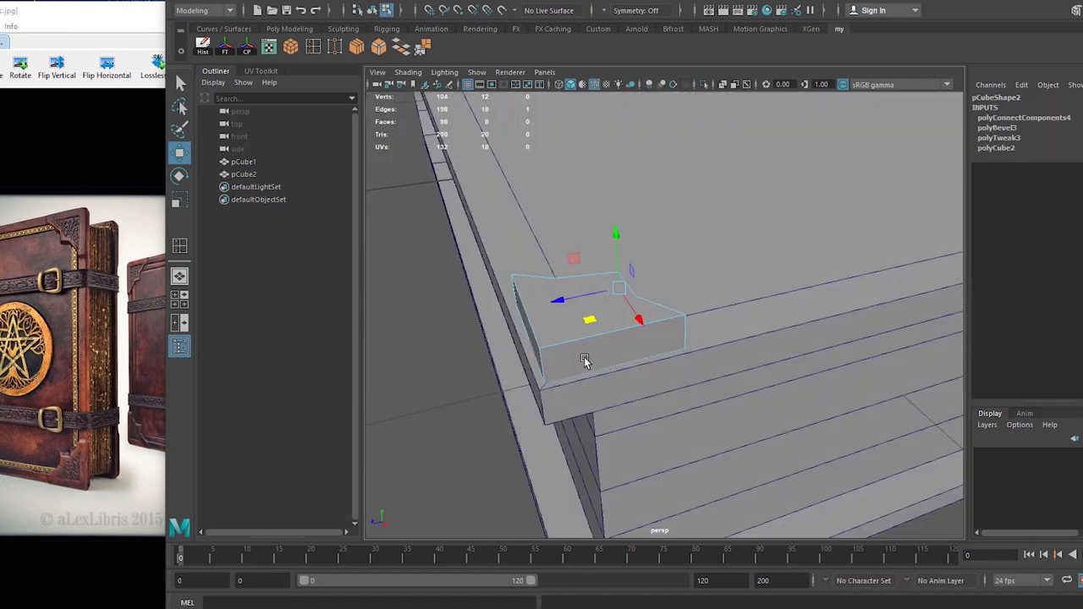
right_drag(682, 285, 750, 250)
key(space)
key(space)
scroll(691, 400, up, 3)
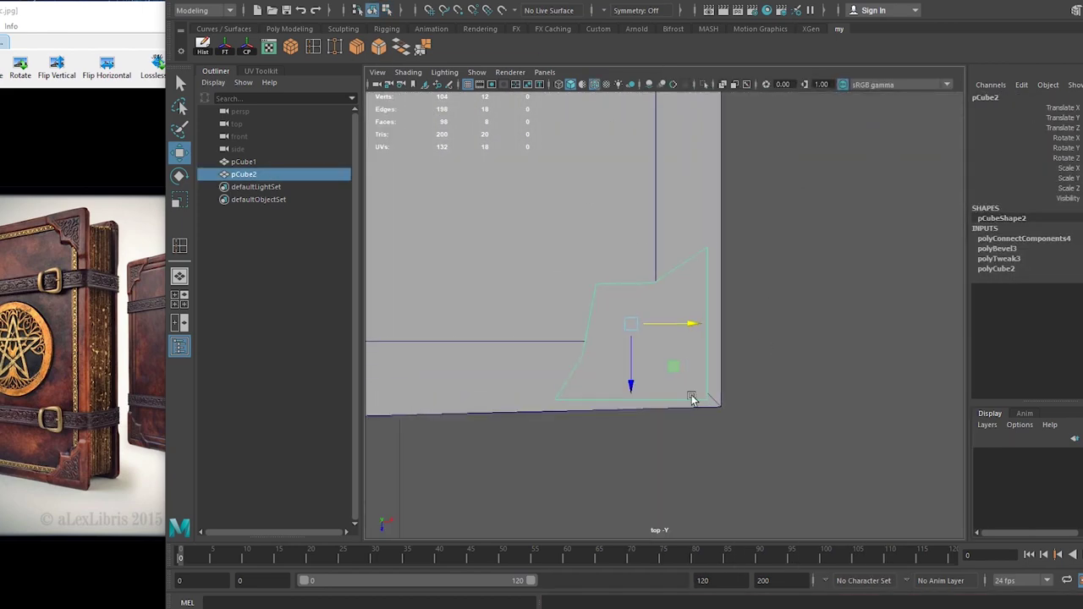
shift+right_drag(624, 322, 660, 363)
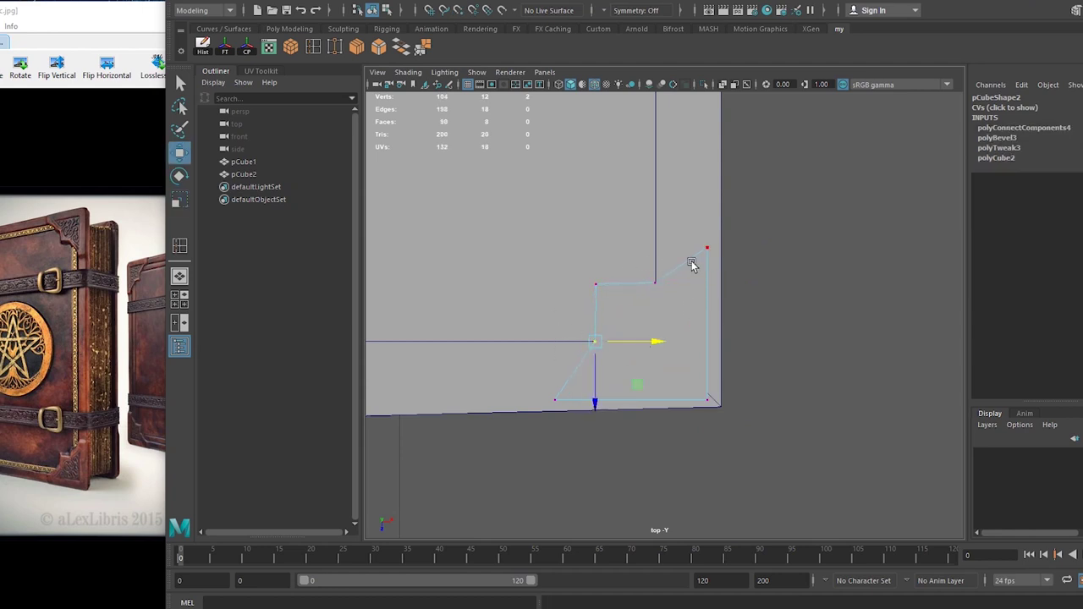
key(F8)
- Extrude the book's selected faces twice, deleting an unwanted face, then frame its vertices
right_drag(669, 279, 626, 281)
scroll(634, 375, down, 3)
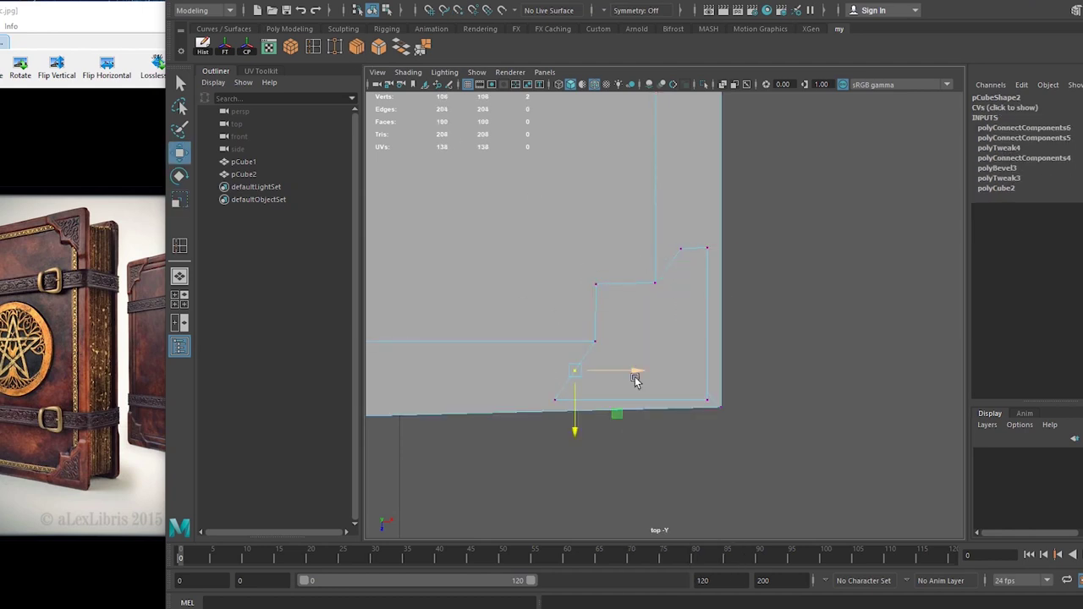
scroll(646, 213, down, 2)
mouse_move(624, 326)
alt+mouse_down()
mouse_move(713, 248)
mouse_move(590, 201)
mouse_move(635, 220)
mouse_move(556, 250)
mouse_move(909, 437)
mouse_move(677, 158)
mouse_move(688, 302)
mouse_move(655, 351)
alt+mouse_up()
key(ctrl+e)
key(Delete)
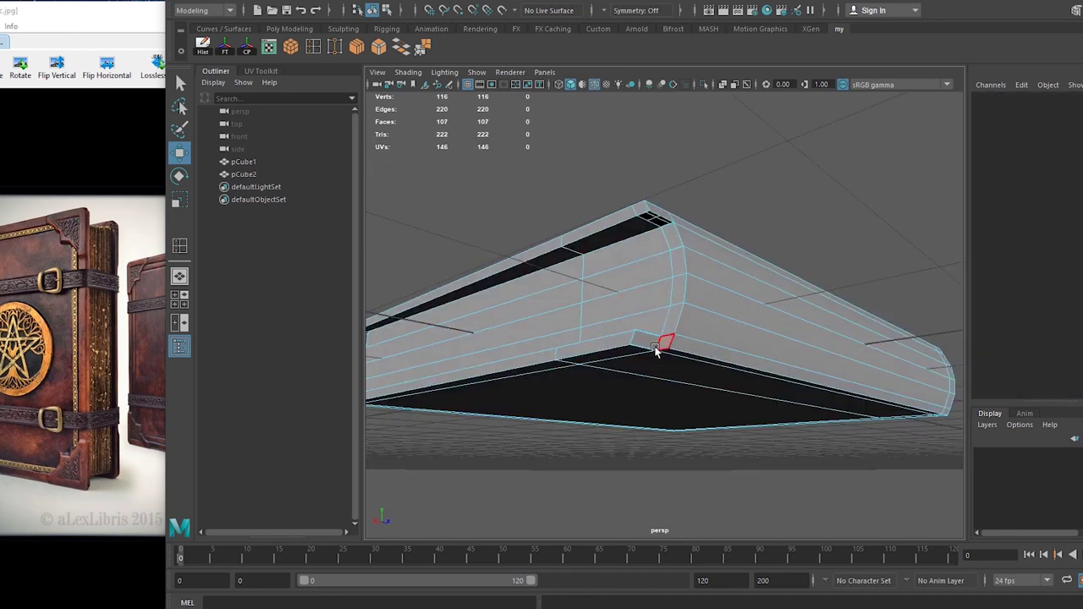
key(ctrl+e)
right_drag(653, 246, 592, 243)
key(f)
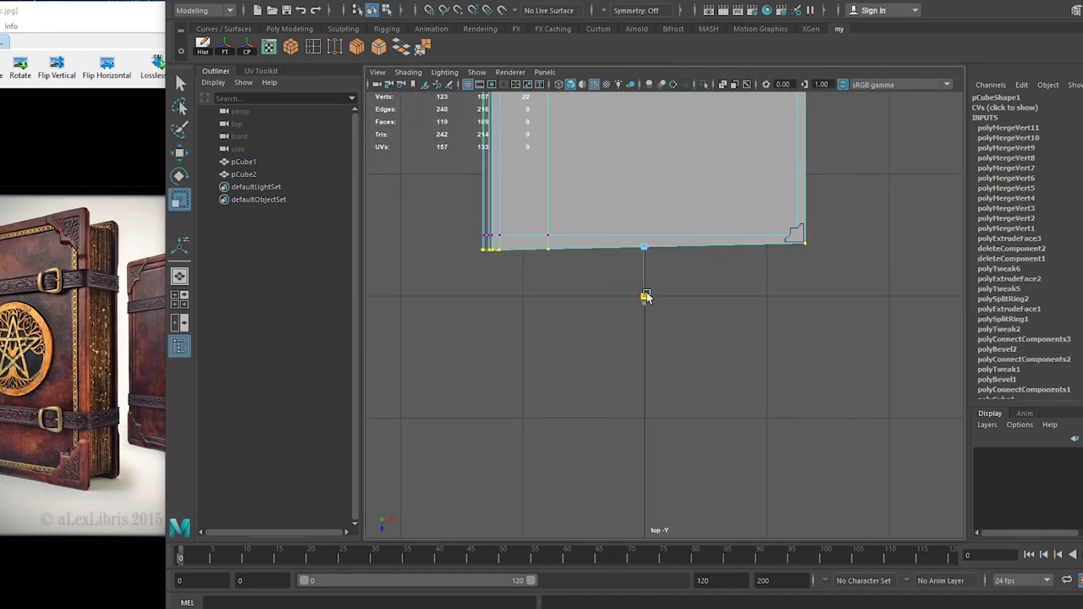
- Select faces on the book's corner and underside, checking against the reference book image
alt+drag(660, 469, 713, 310)
key(w)
click(712, 310)
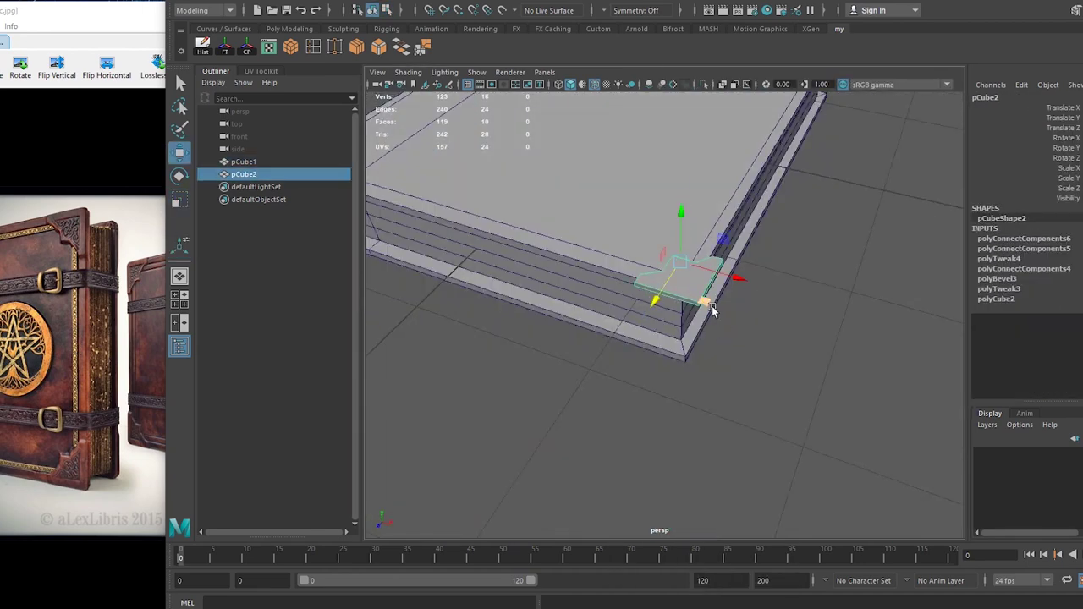
right_drag(501, 232, 507, 251)
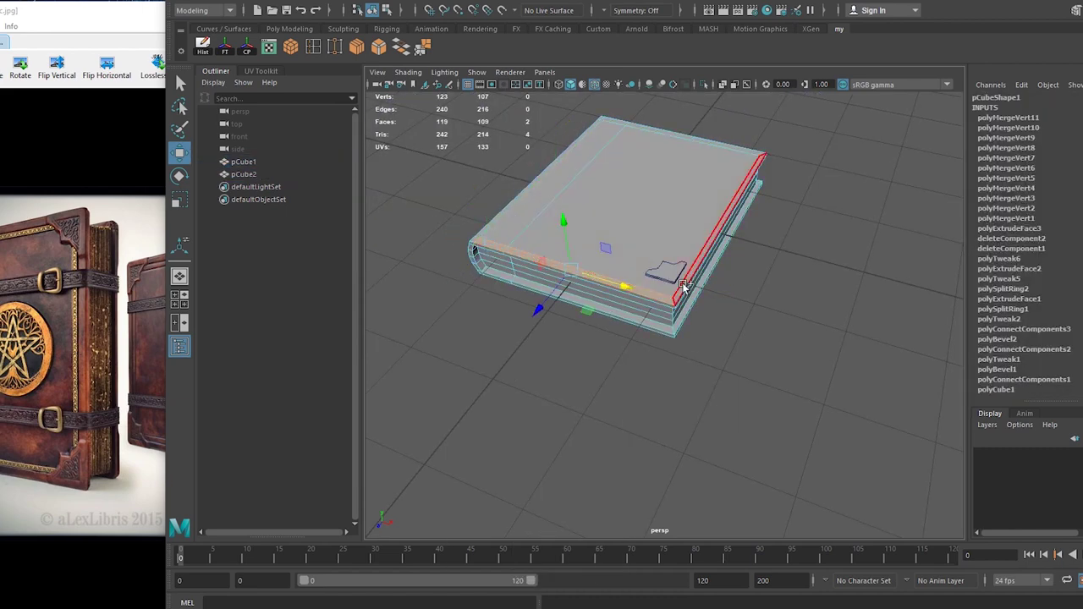
alt+drag(683, 286, 623, 194)
shift+click(623, 195)
click(133, 253)
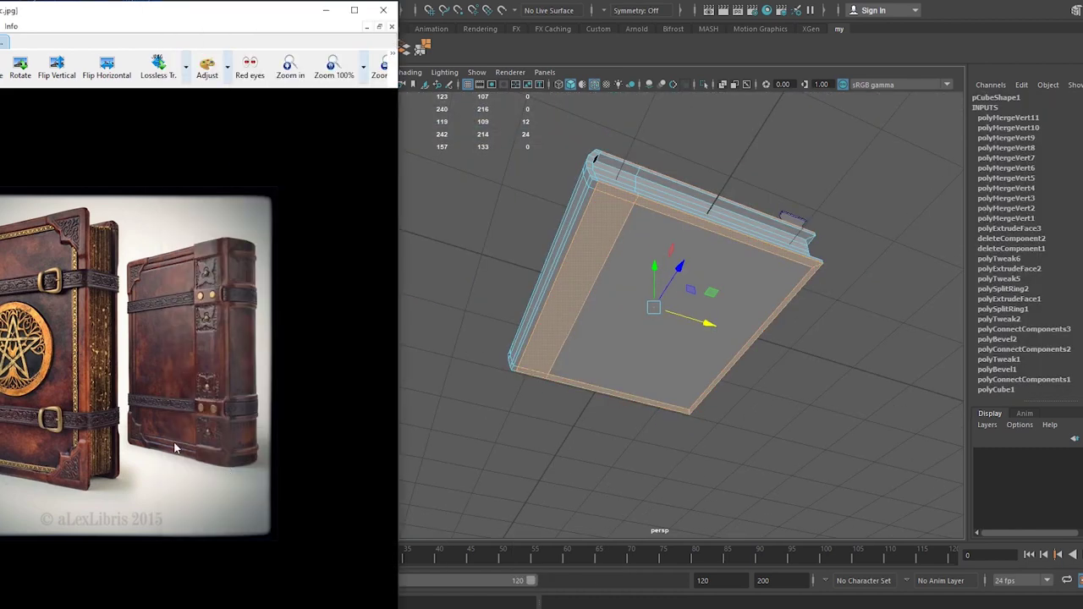
mouse_move(507, 381)
alt+mouse_down()
mouse_move(631, 381)
mouse_move(667, 311)
mouse_move(590, 341)
mouse_move(629, 346)
alt+mouse_up()
- Extrude the top cover face of the book
right_click(808, 317)
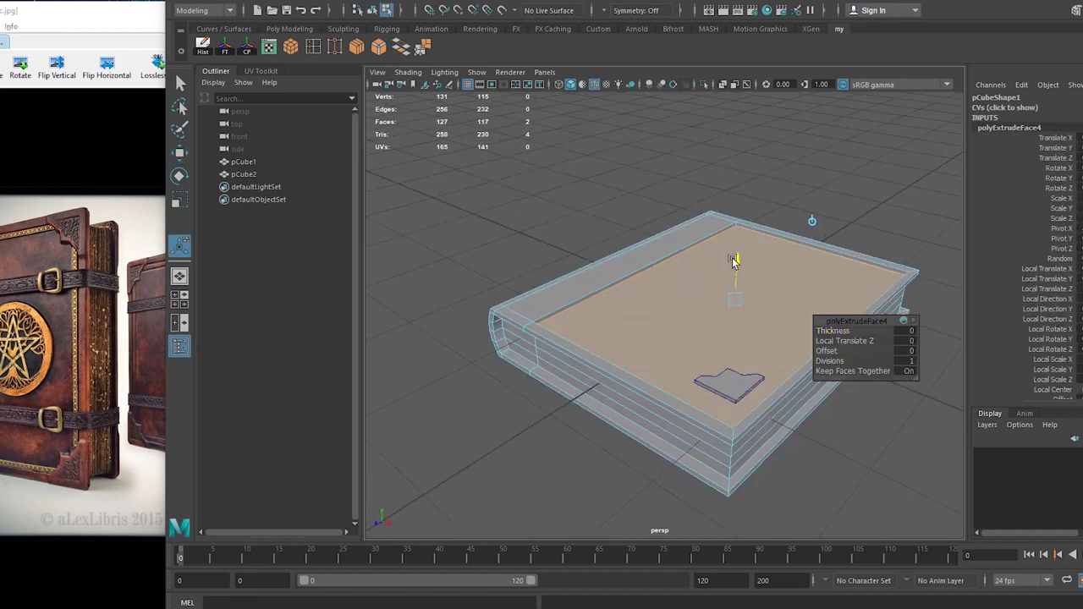
scroll(612, 271, up, 3)
scroll(612, 271, down, 5)
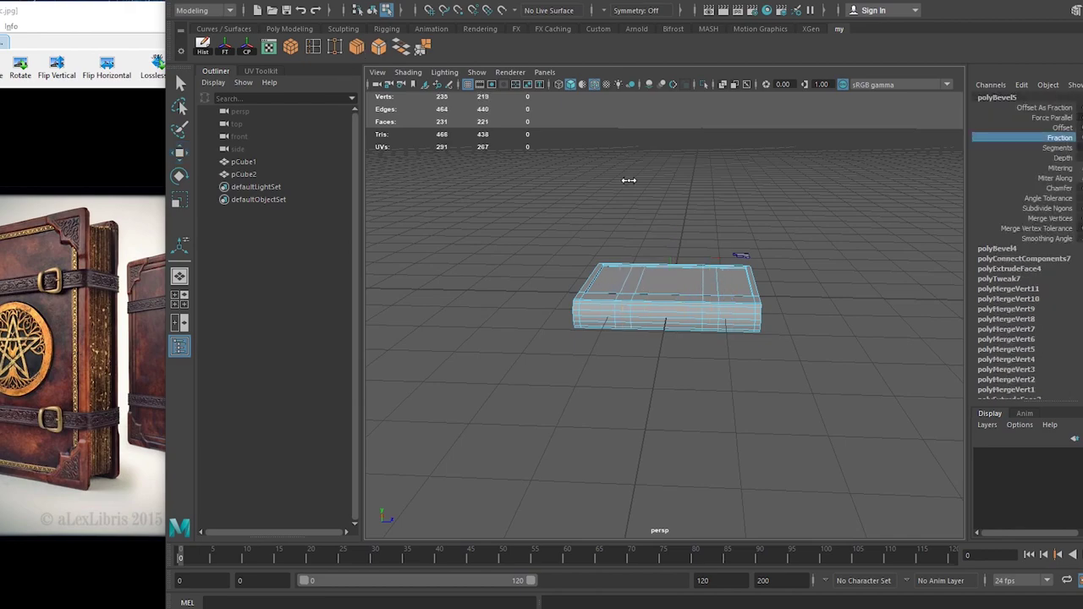
scroll(628, 254, up, 3)
- Position the strap band faces and extrude the straps upward by 0.35
click(643, 338)
key(w)
alt+drag(643, 339, 843, 435)
mouse_move(694, 353)
alt+mouse_down()
mouse_move(914, 294)
mouse_move(713, 319)
mouse_move(816, 313)
mouse_move(519, 314)
mouse_move(863, 242)
mouse_move(692, 358)
mouse_move(545, 352)
alt+mouse_up()
key(F10)
double_click(543, 286)
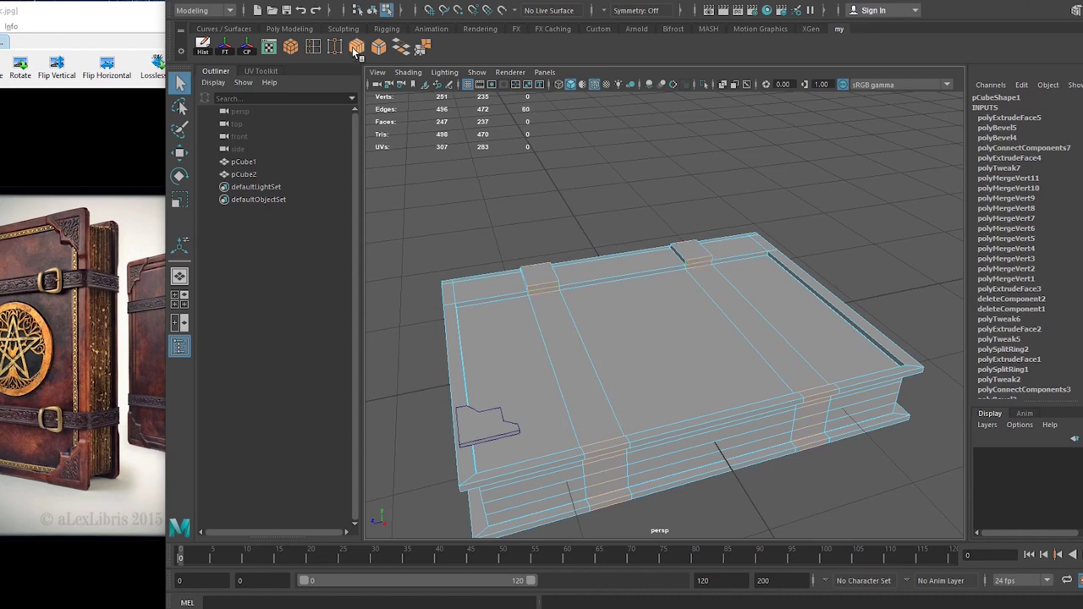
alt+drag(904, 165, 700, 301)
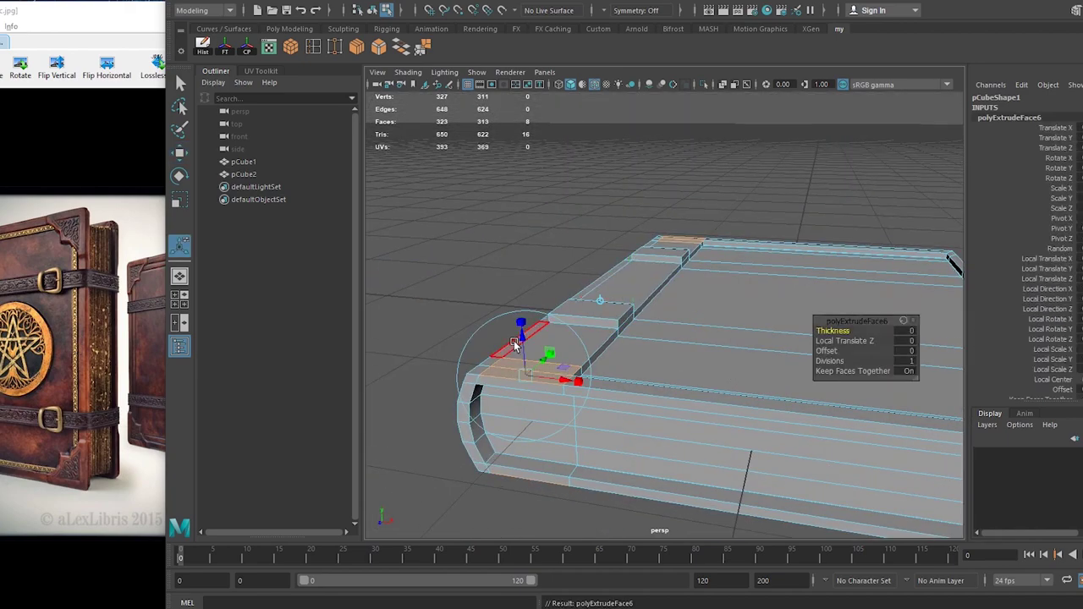
mouse_move(513, 341)
alt+mouse_down()
mouse_move(492, 342)
mouse_move(534, 273)
alt+mouse_up()
- Frame the corner plate and select it whole for scaling
right_drag(534, 273, 603, 352)
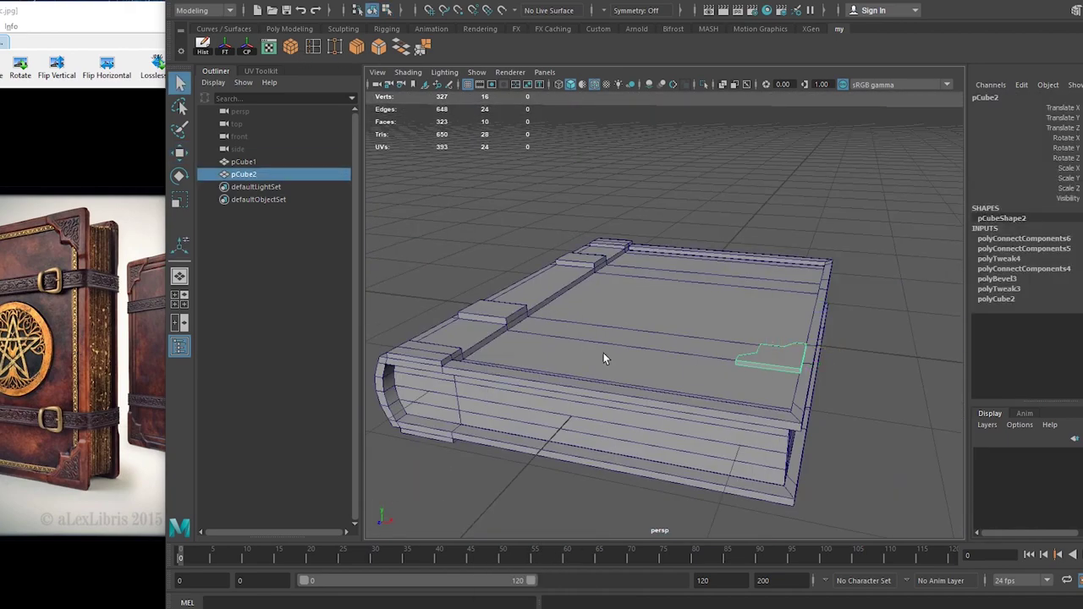
key(f)
right_drag(671, 284, 666, 265)
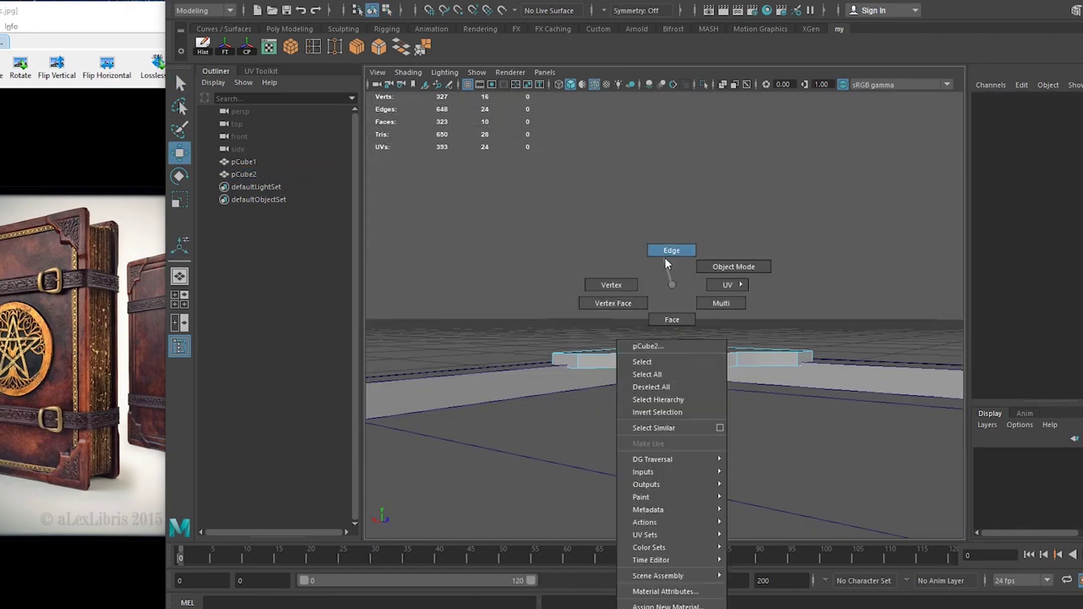
key(ctrl+z)
key(r)
- Step back through the undo history, then redo to restore cover pieces pCube3 through pCube6
key(ctrl+z)
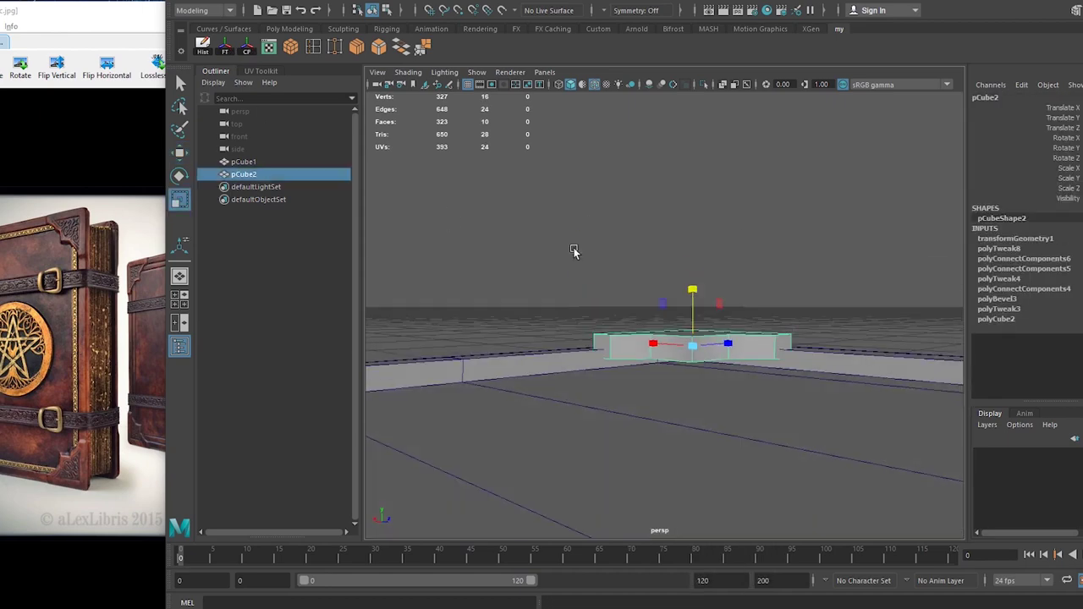
key(r)
key(ctrl+z)
key(ctrl+z)
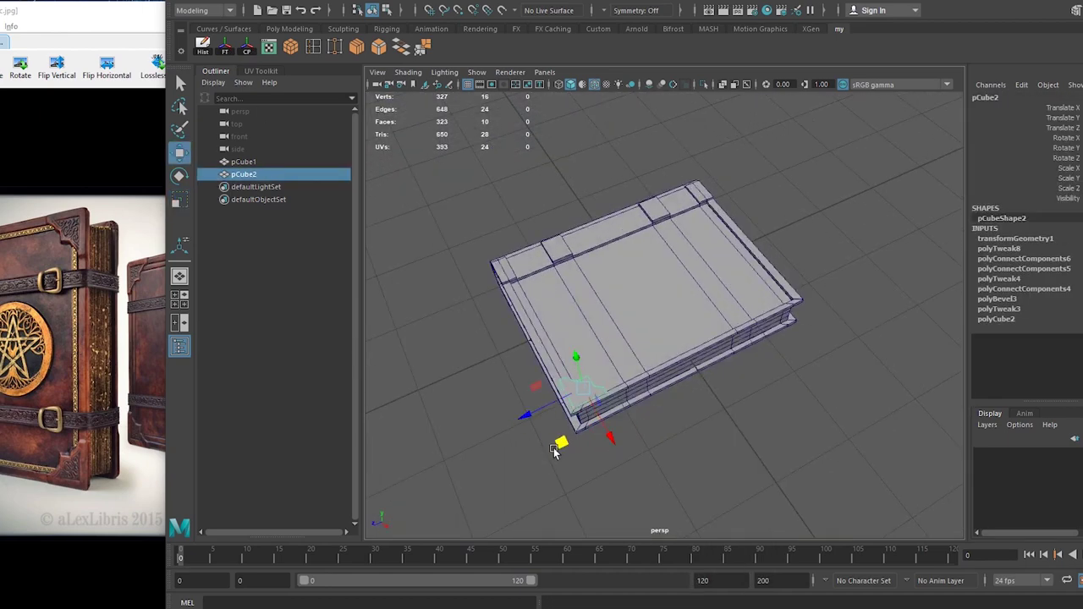
key(ctrl+z)
key(ctrl+z)
key(ctrl+z)
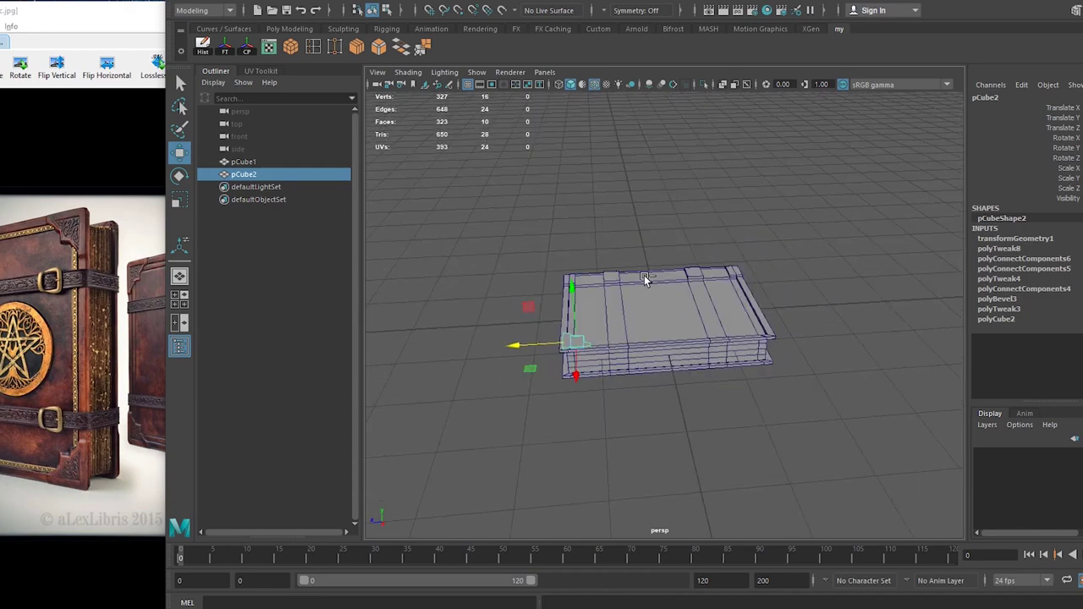
key(ctrl+z)
key(ctrl+z)
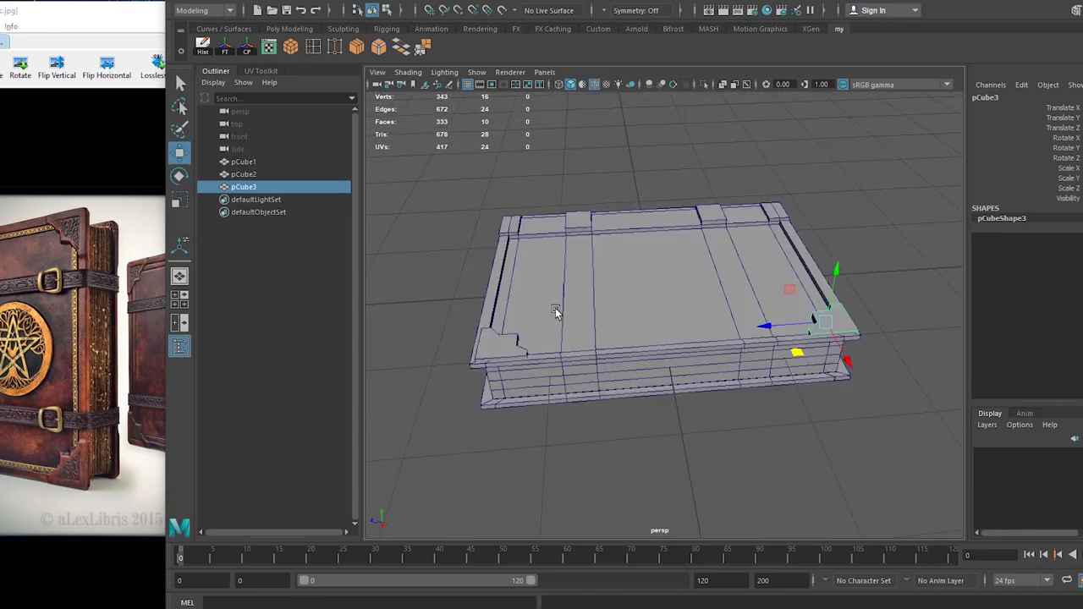
key(ctrl+z)
key(ctrl+z)
key(shift+z)
key(shift+z)
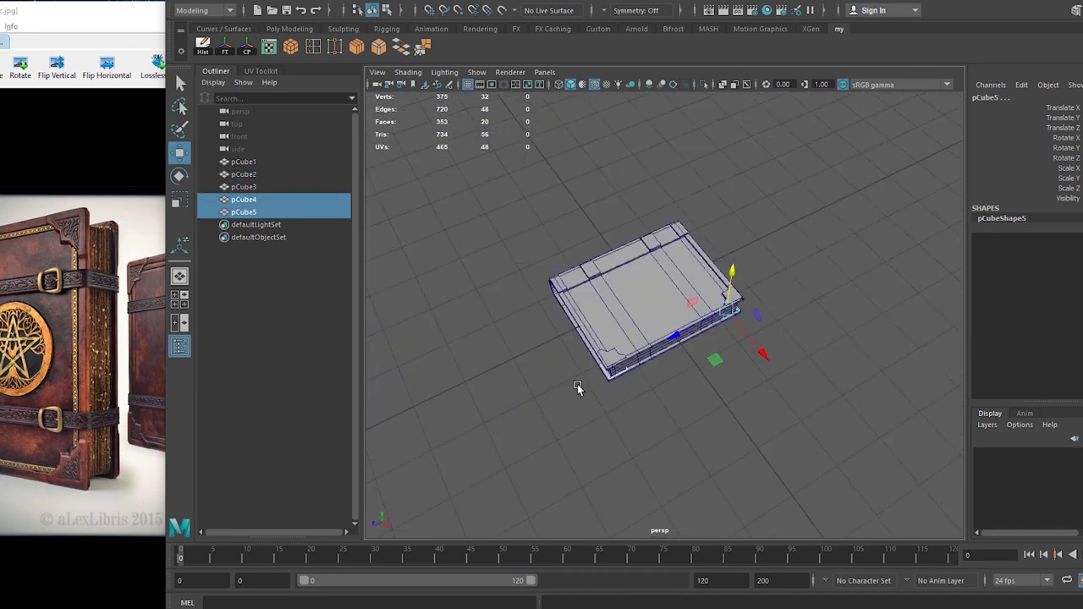
key(shift+z)
key(shift+z)
key(shift+z)
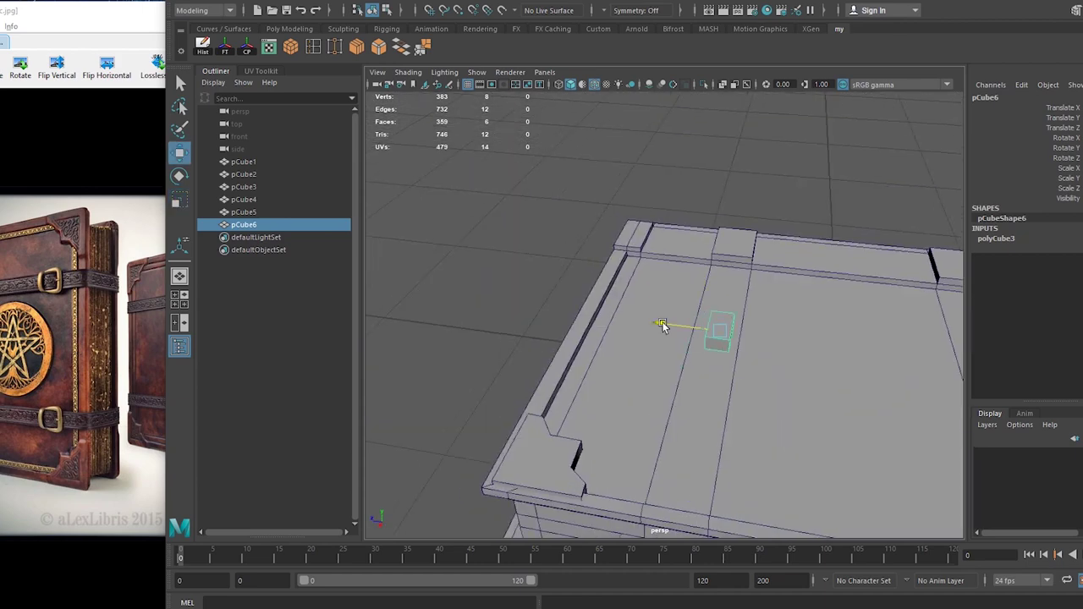
key(shift+z)
- Return to a low perspective of the book and pick the long strap plank on the cover
key(shift+z)
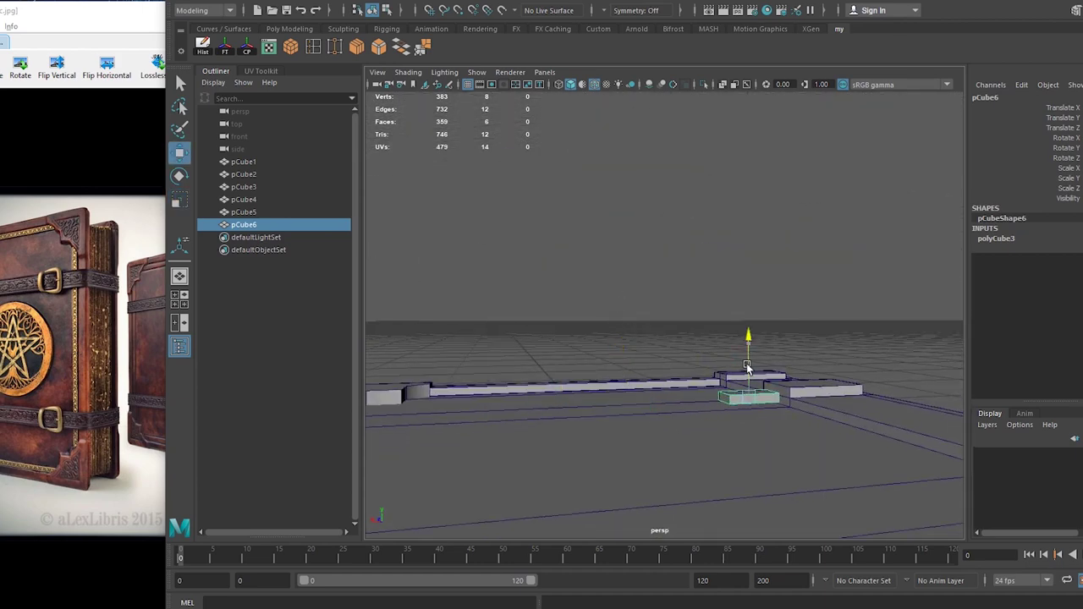
key(shift+z)
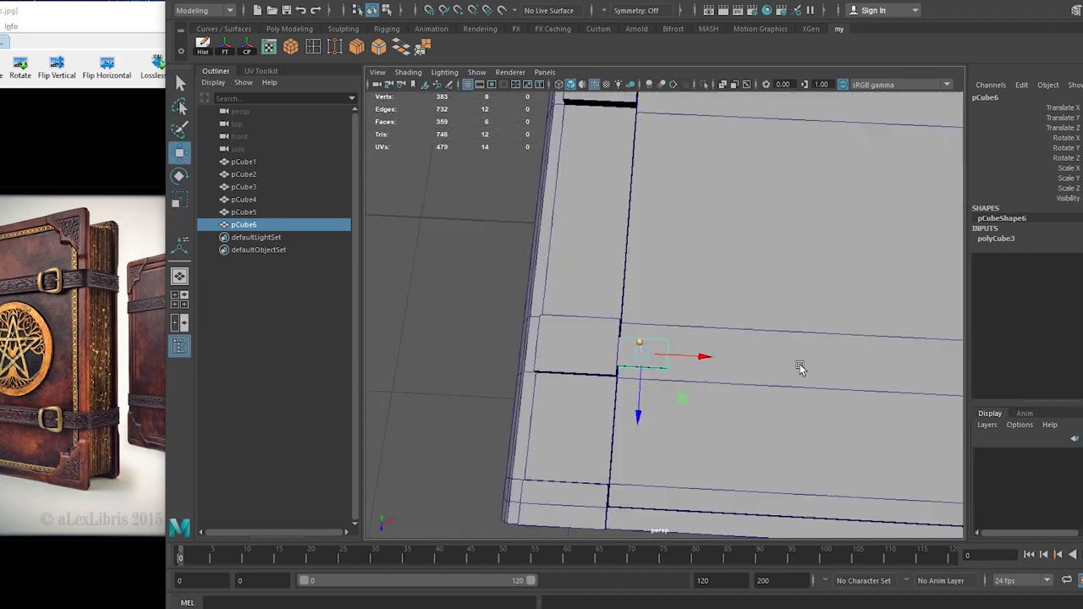
key(shift+z)
key(shift+z)
key(shift+z)
key(shift+z)
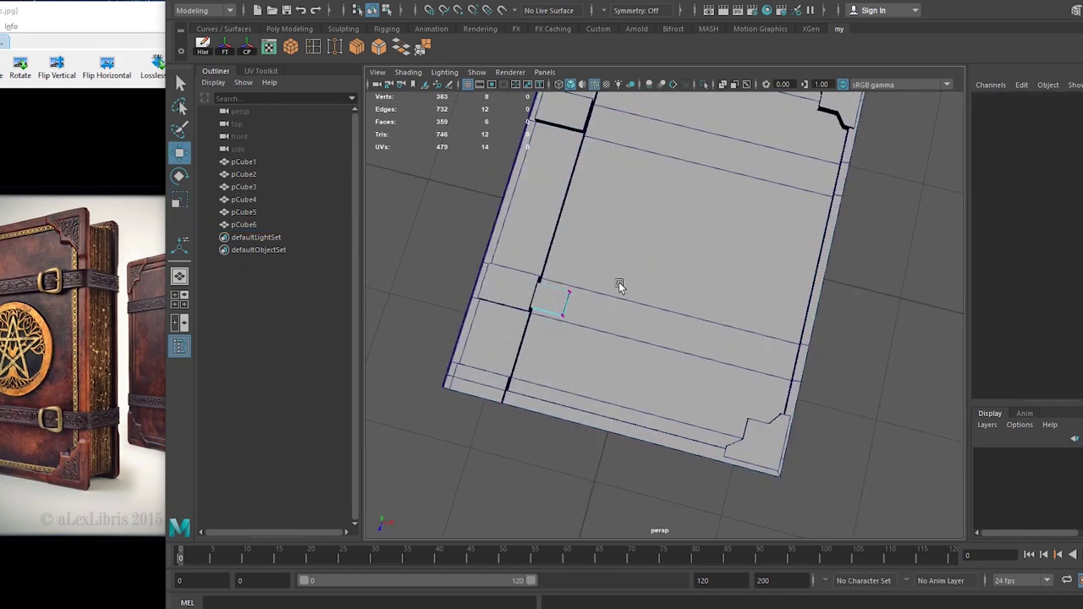
key(shift+z)
key(shift+z)
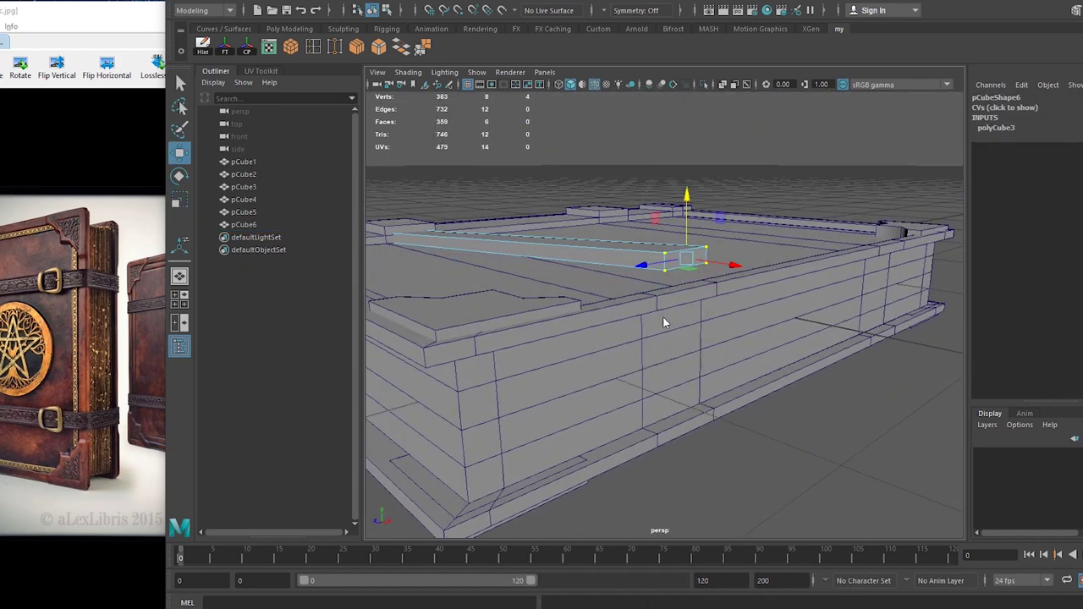
key(shift+z)
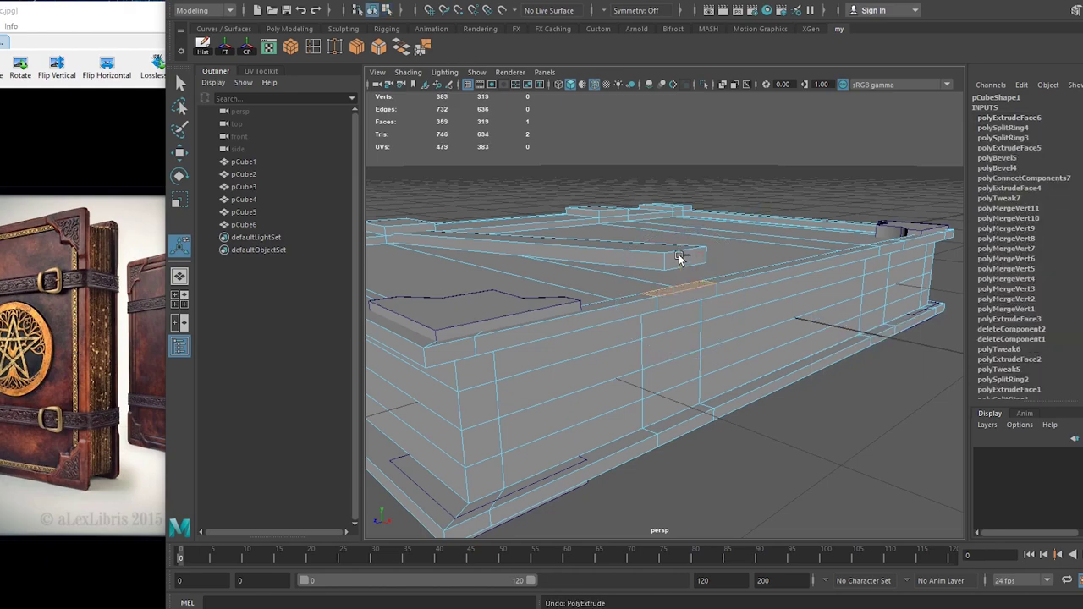
alt+drag(680, 258, 677, 305)
click(703, 227)
key(w)
mouse_move(703, 228)
alt+mouse_down()
mouse_move(551, 291)
mouse_move(827, 294)
alt+mouse_up()
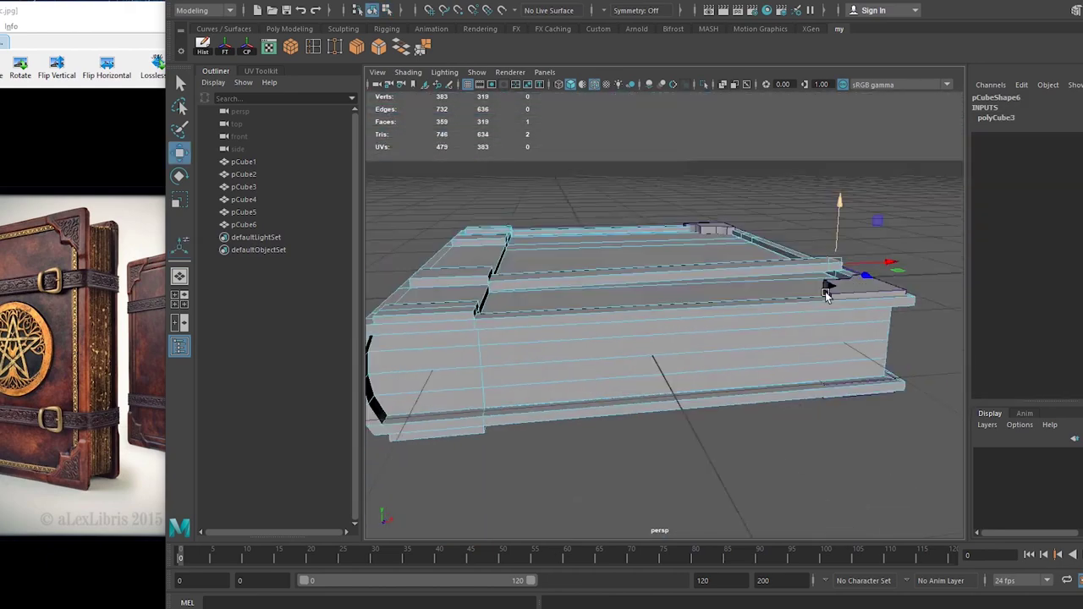
key(z)
key(z)
key(z)
key(z)
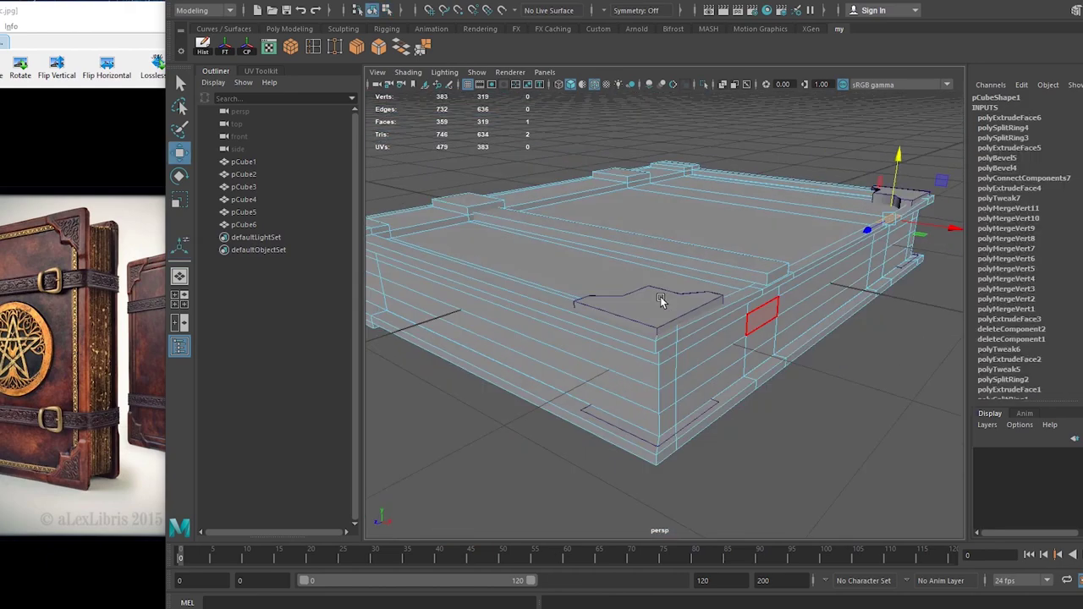
key(z)
- Extrude the strap's end face down over the book's side, removing the extra face
key(ctrl+e)
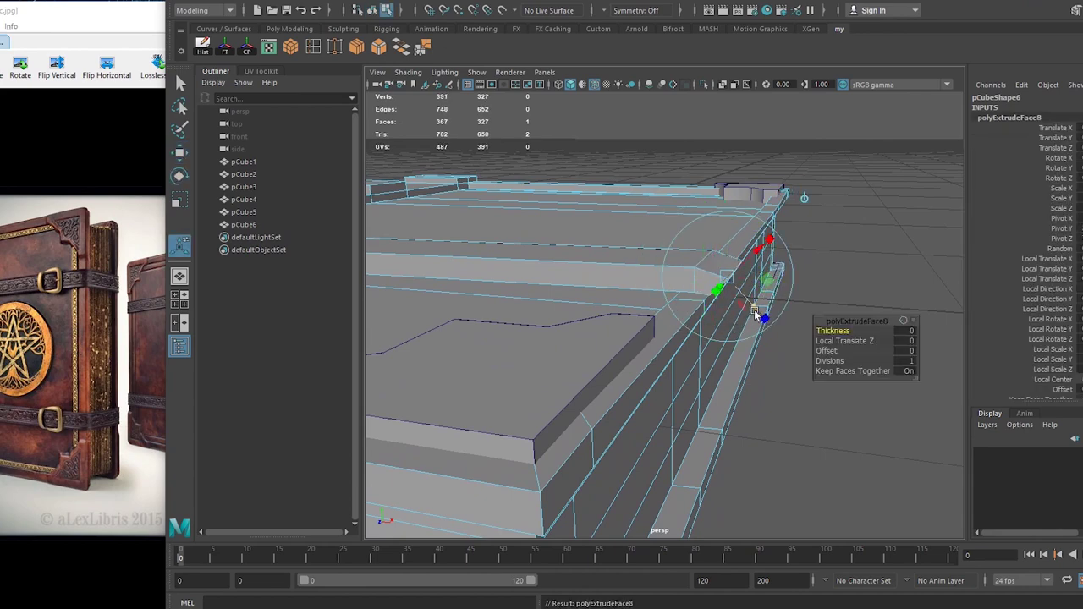
alt+drag(787, 284, 801, 317)
key(ctrl+e)
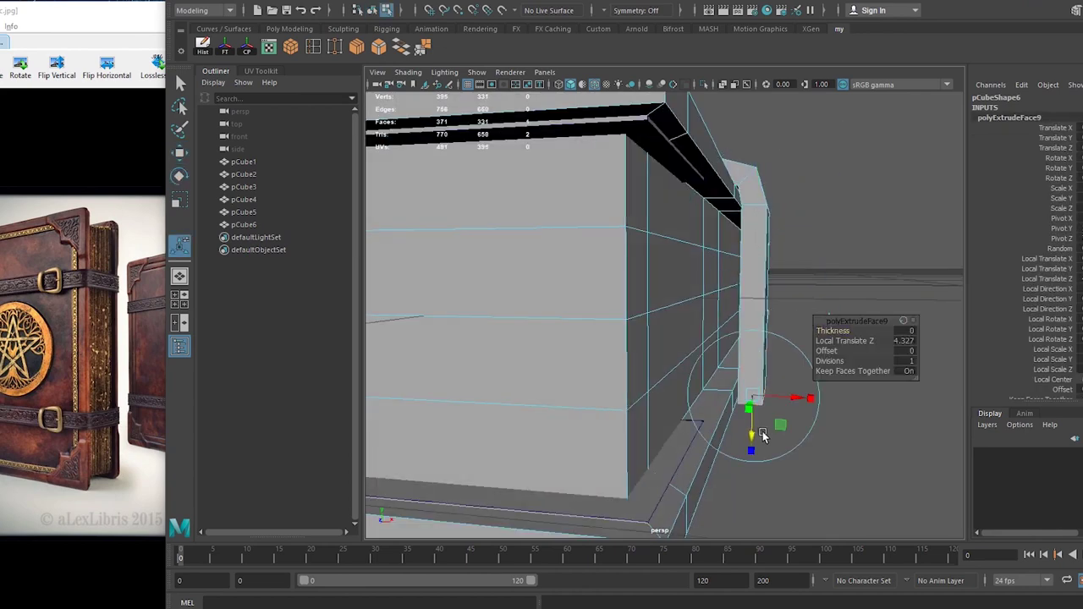
key(z)
key(z)
key(z)
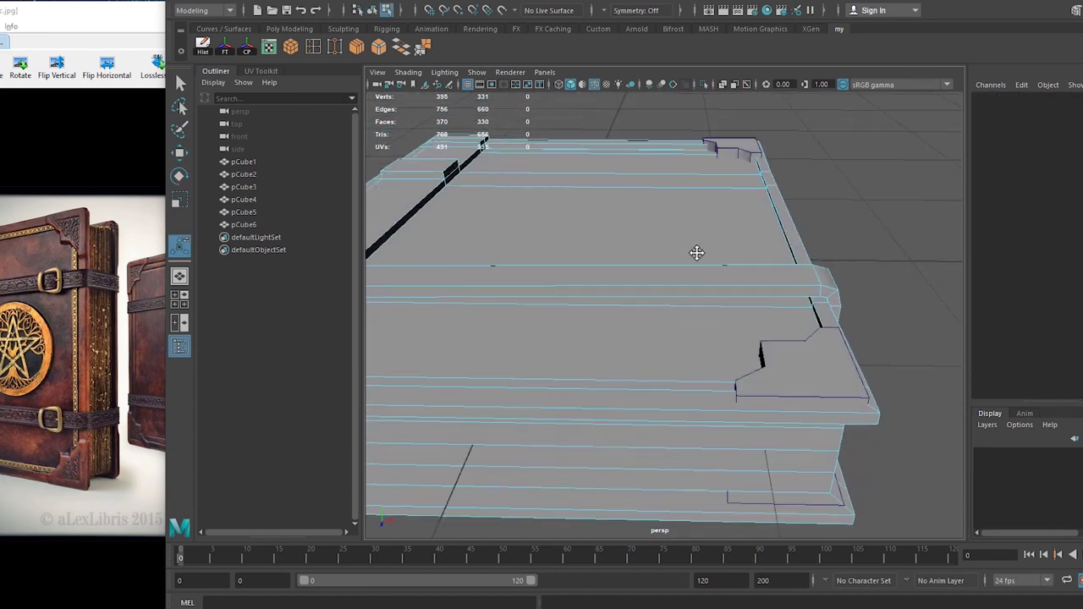
key(z)
key(z)
key(z)
key(z)
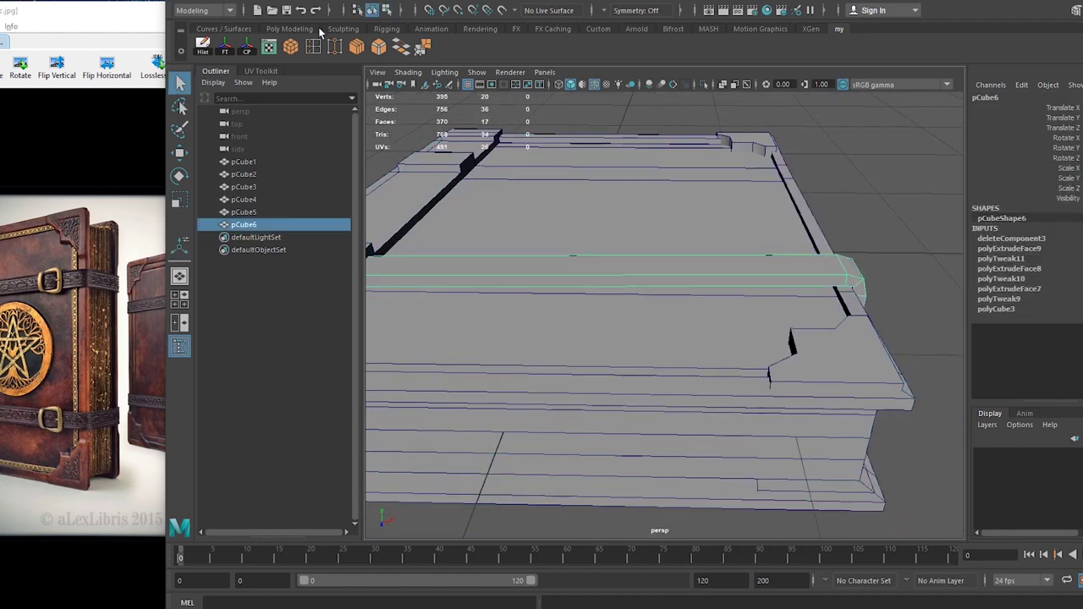
key(ctrl+e)
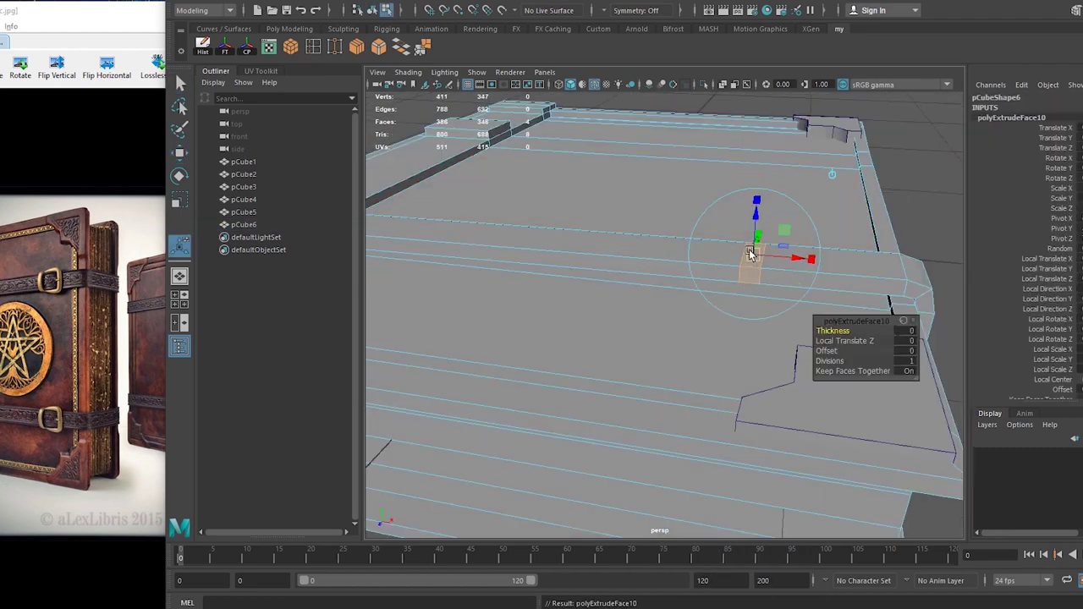
mouse_move(742, 258)
alt+mouse_down()
mouse_move(645, 275)
mouse_move(648, 253)
mouse_move(677, 315)
alt+mouse_up()
- Add a new cube, pCube7, and stretch it into a long bar
key(w)
scroll(828, 317, up, 3)
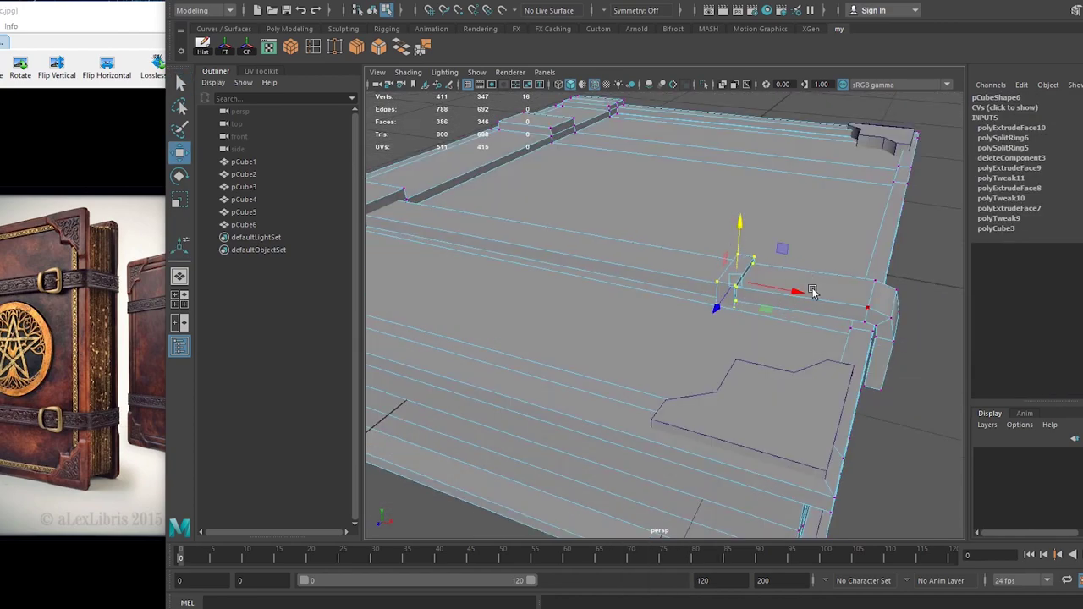
click(291, 47)
scroll(677, 266, down, 3)
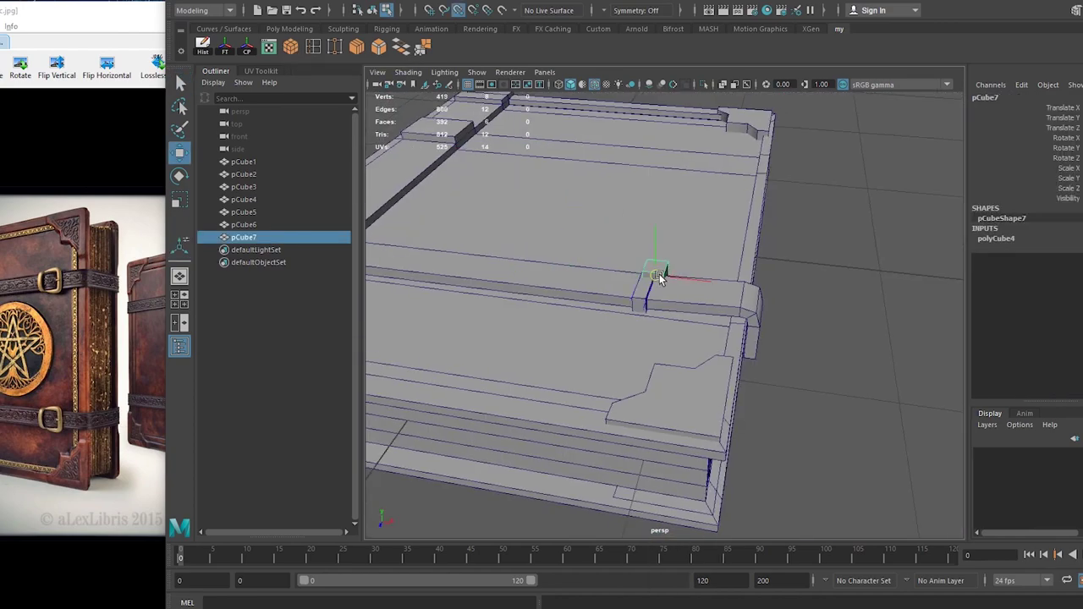
alt+drag(725, 297, 578, 307)
- Stretch pCube7 into a thin bar, insert an edge loop across it, and extrude a face
drag(653, 343, 580, 356)
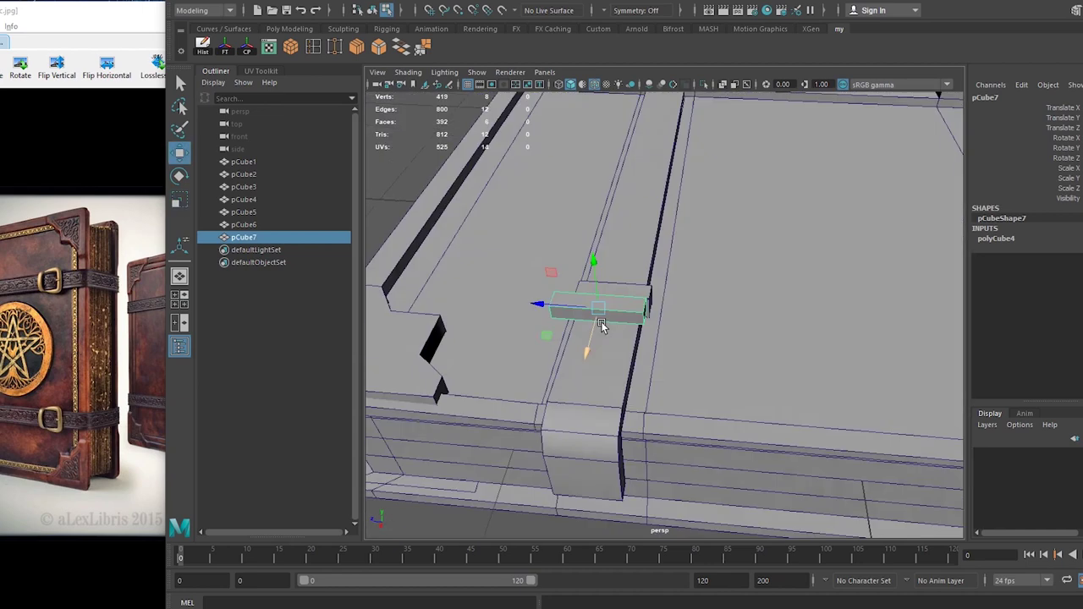
key(F11)
drag(470, 239, 668, 354)
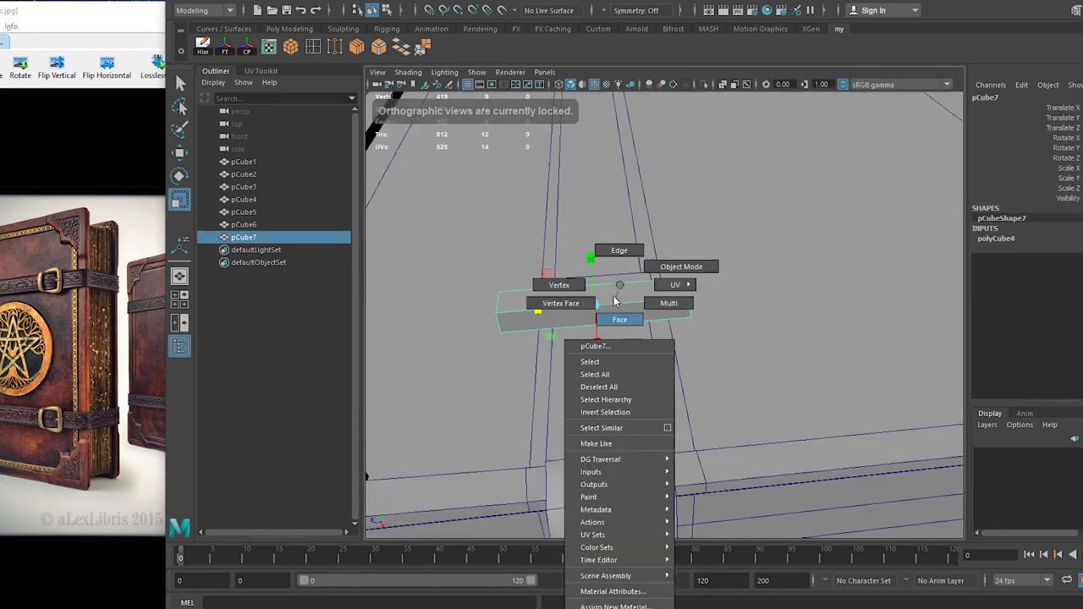
right_drag(604, 292, 584, 309)
ctrl+click(597, 309)
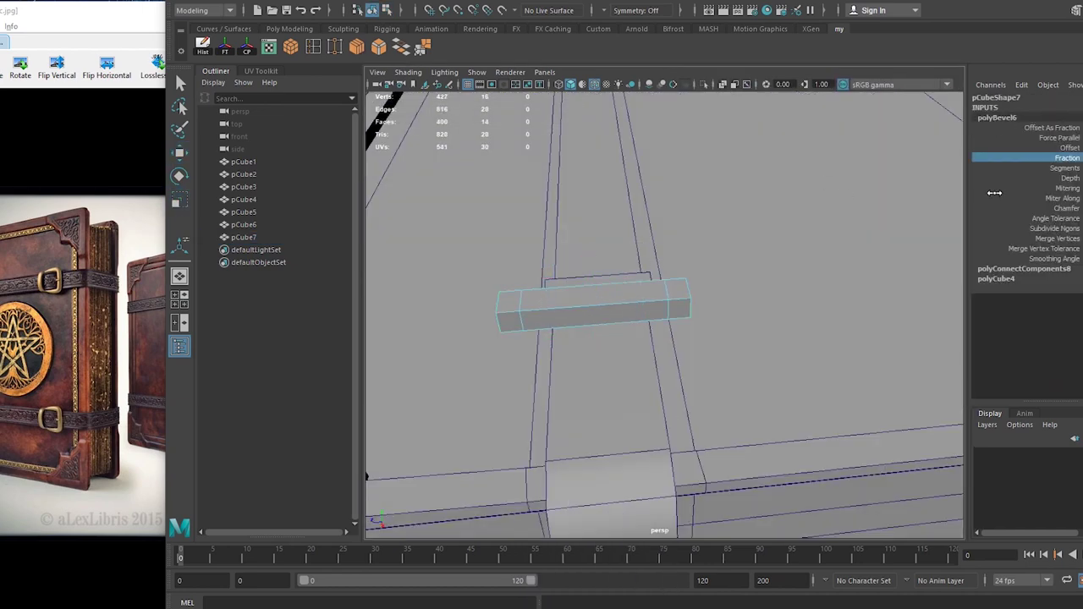
alt+drag(846, 254, 912, 237)
click(782, 245)
key(ctrl+e)
- Box-select the bar's vertices from the top view and frame the selection
drag(664, 281, 650, 256)
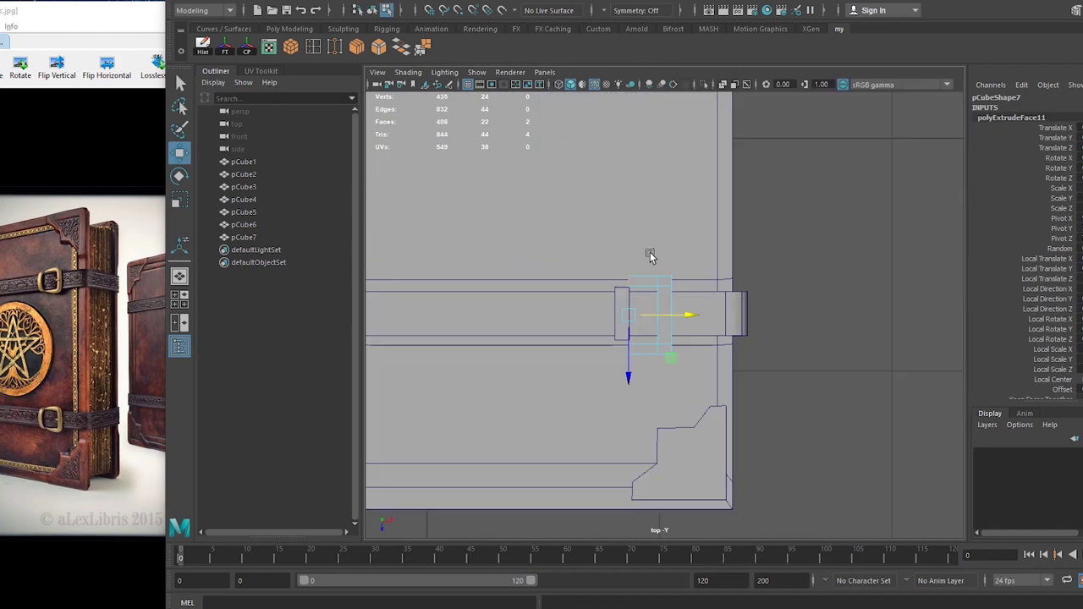
scroll(650, 256, up, 4)
drag(535, 140, 762, 230)
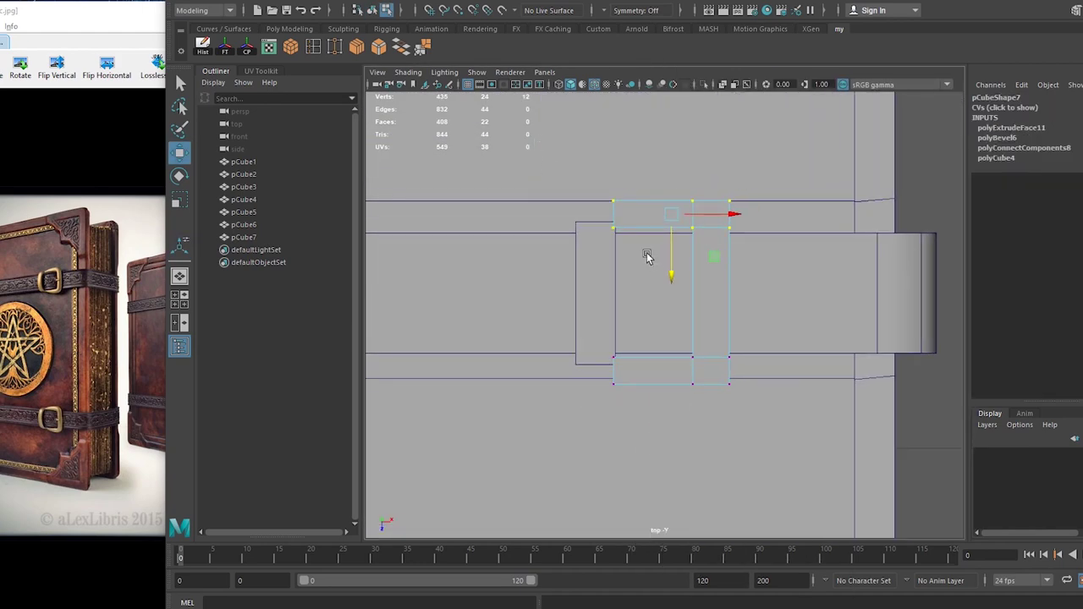
key(space)
key(space)
alt+drag(702, 254, 578, 247)
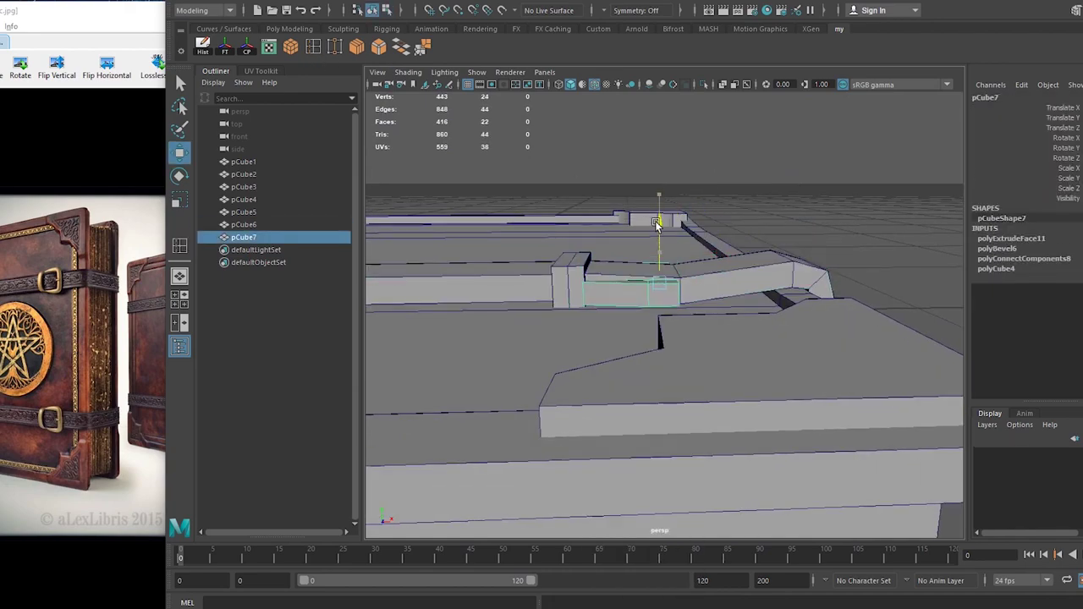
key(f)
- Scale the strap's selected components, then return to whole-object editing
alt+drag(599, 263, 483, 251)
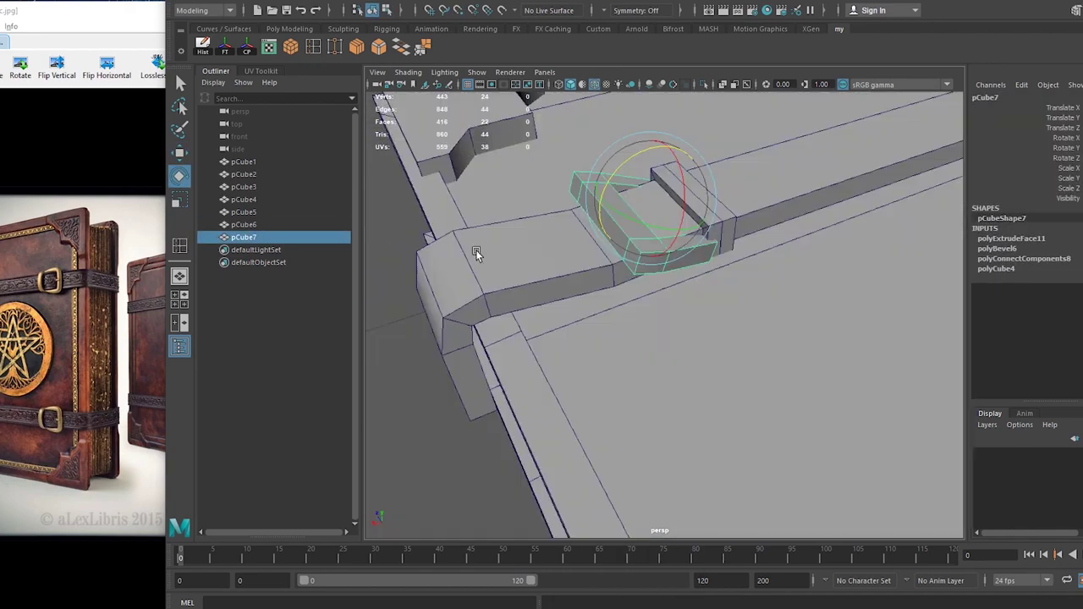
scroll(483, 252, down, 5)
scroll(751, 356, up, 5)
alt+drag(751, 356, 643, 338)
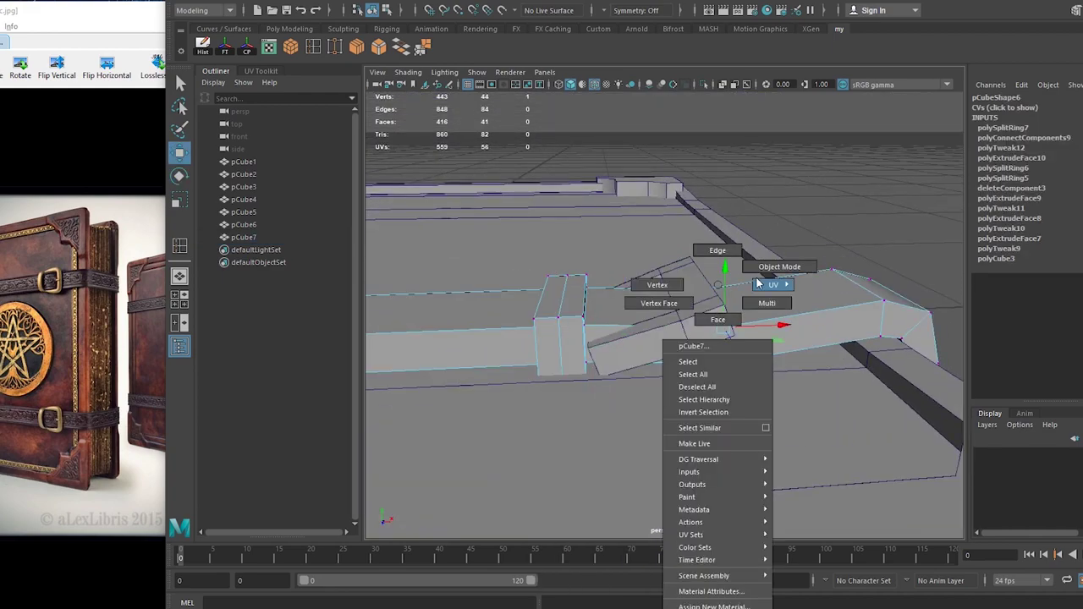
right_drag(715, 285, 716, 315)
key(r)
mouse_move(583, 300)
alt+mouse_down()
mouse_move(665, 339)
mouse_move(524, 237)
alt+mouse_up()
key(F8)
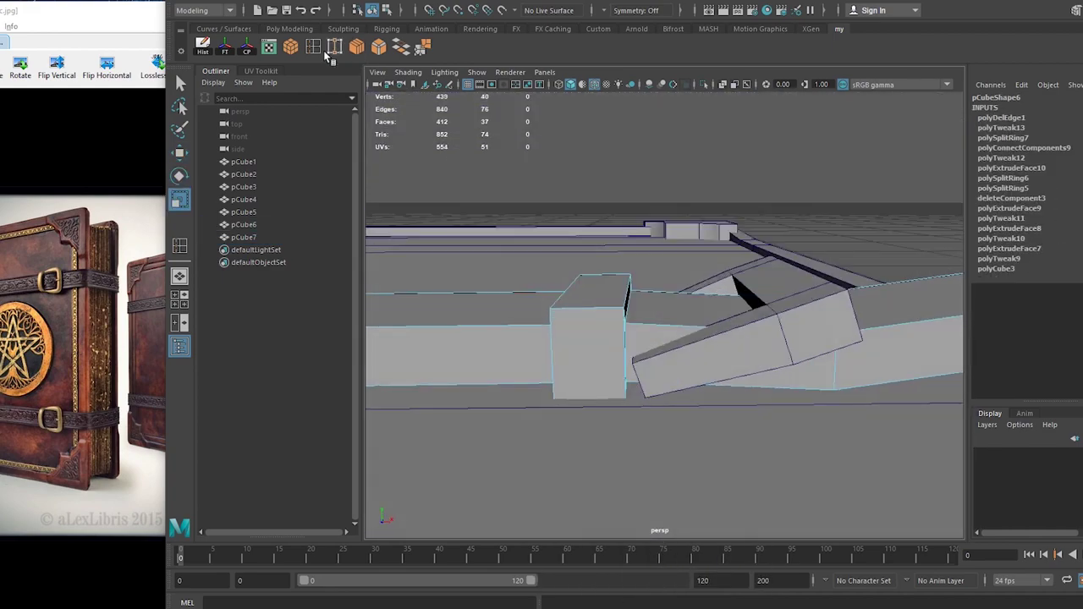
- Bevel the edges of the bar piece pCube7
mouse_move(677, 262)
alt+mouse_down()
mouse_move(600, 392)
mouse_move(841, 416)
mouse_move(718, 316)
alt+mouse_up()
click(718, 316)
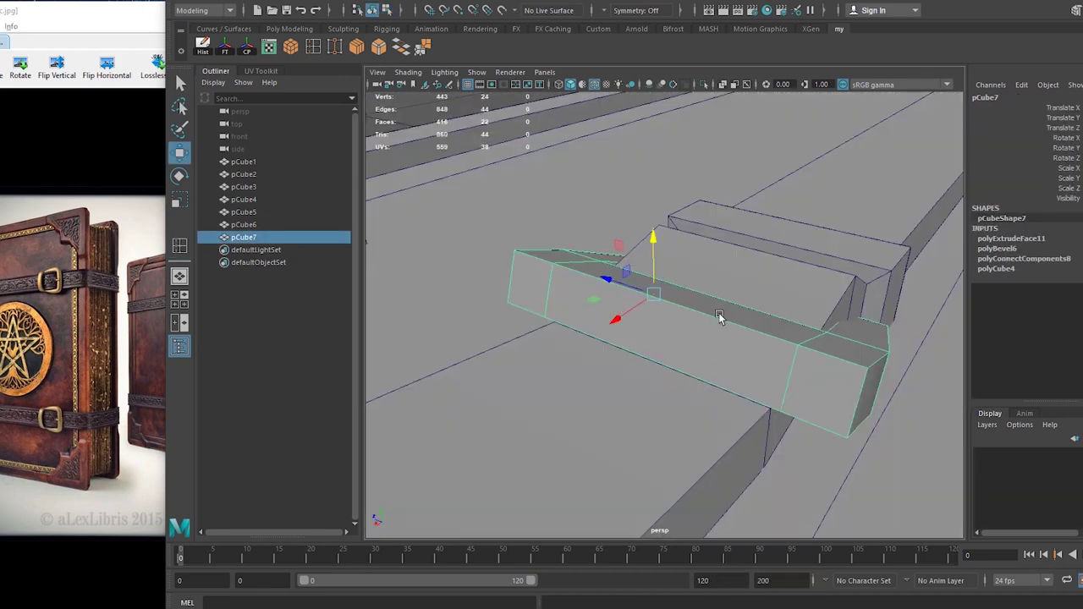
mouse_move(683, 245)
alt+mouse_down()
mouse_move(643, 279)
mouse_move(540, 270)
mouse_move(715, 299)
mouse_move(829, 270)
mouse_move(581, 240)
alt+mouse_up()
click(378, 48)
- Create the buckle cube pCube8 and scale it from the top view
click(290, 48)
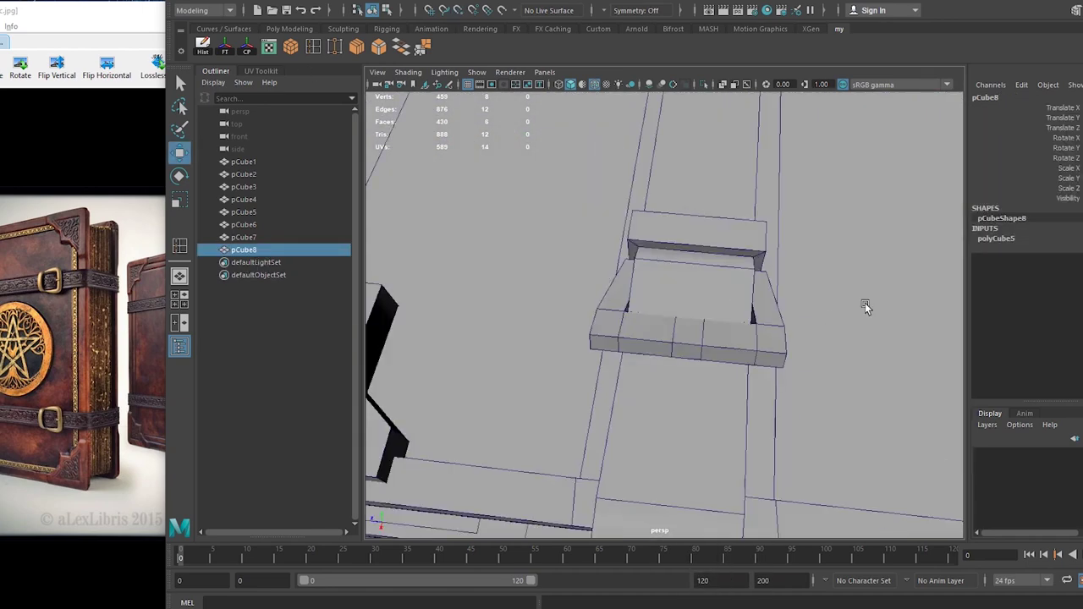
mouse_move(863, 302)
alt+mouse_down()
mouse_move(605, 365)
mouse_move(661, 339)
alt+mouse_up()
key(r)
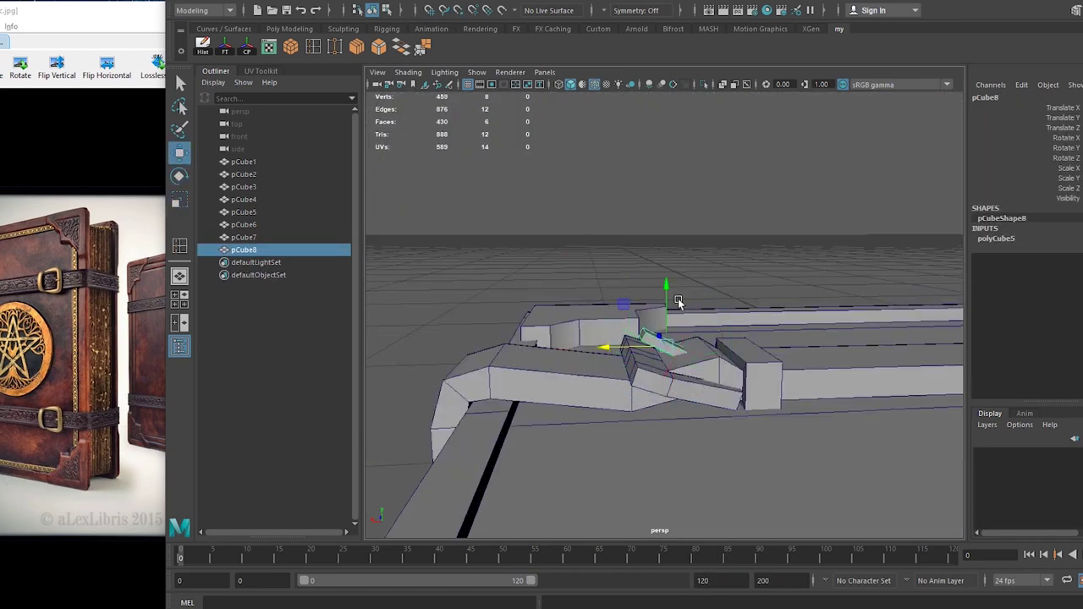
key(space)
key(space)
mouse_move(749, 375)
alt+mouse_down()
mouse_move(781, 398)
mouse_move(618, 338)
mouse_move(716, 362)
mouse_move(686, 339)
mouse_move(668, 355)
alt+mouse_up()
- Adjust the Move tool settings, scale the buckle block, and select the small corner piece
key(w)
key(ctrl+shift+t)
key(r)
scroll(685, 339, down, 5)
scroll(668, 356, down, 3)
click(373, 80)
scroll(751, 334, up, 5)
mouse_move(751, 334)
alt+mouse_down()
mouse_move(592, 338)
mouse_move(658, 325)
alt+mouse_up()
click(542, 280)
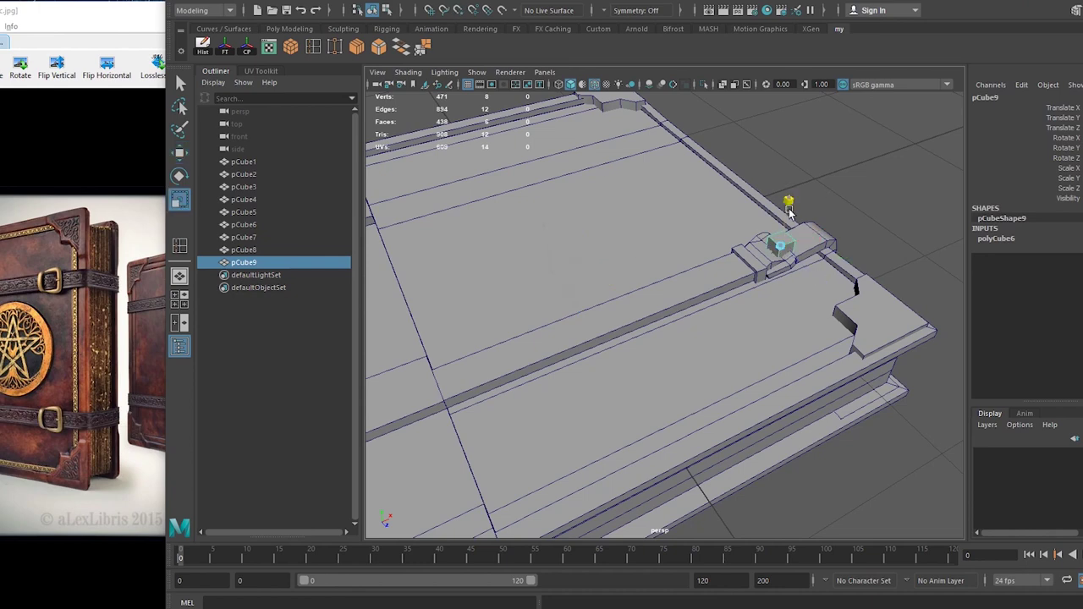
- Extrude the strap's face around the spine corner and delete the unwanted end face
key(space)
key(space)
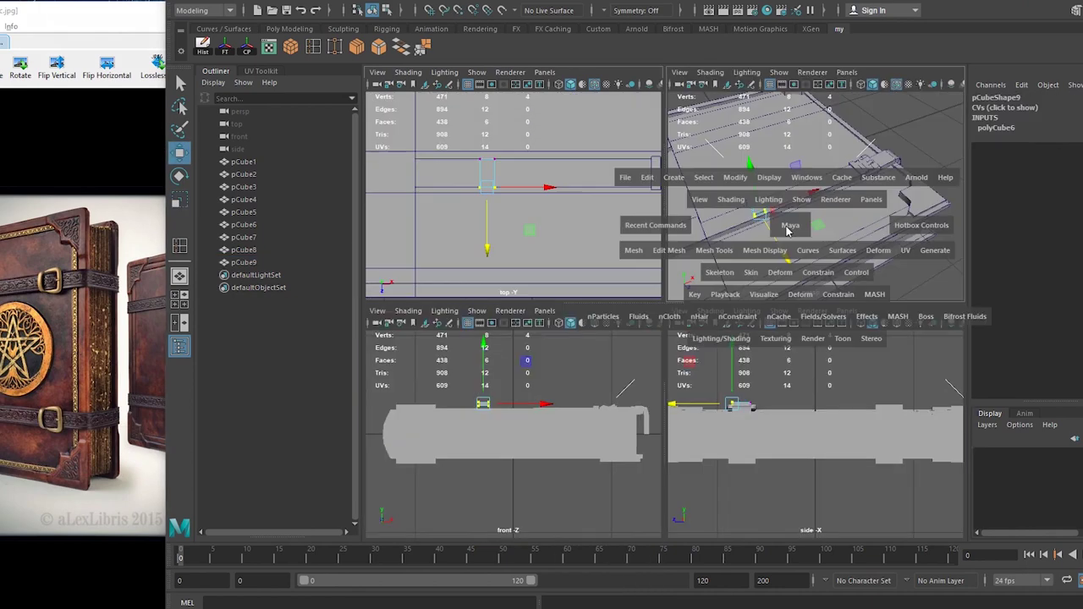
key(space)
right_drag(771, 230, 772, 227)
alt+drag(772, 226, 691, 219)
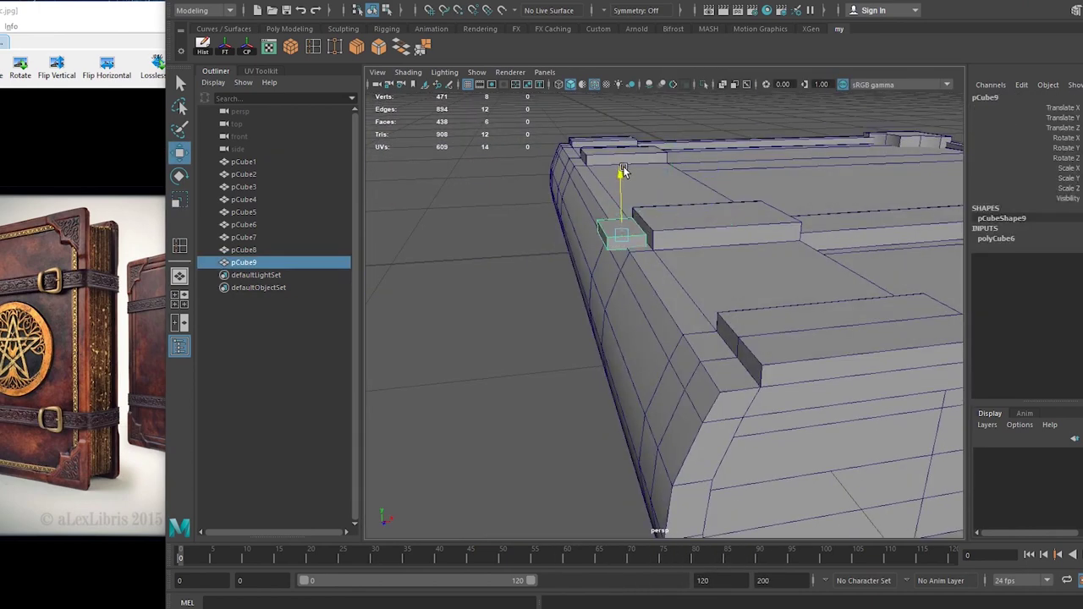
alt+drag(622, 172, 657, 224)
key(ctrl+e)
key(f)
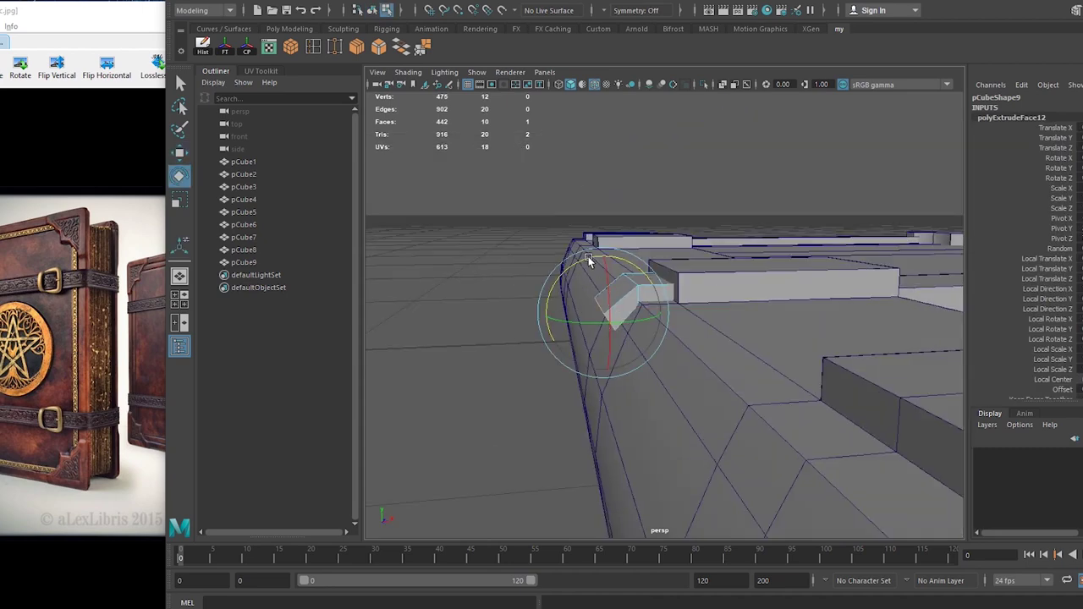
alt+drag(588, 257, 611, 287)
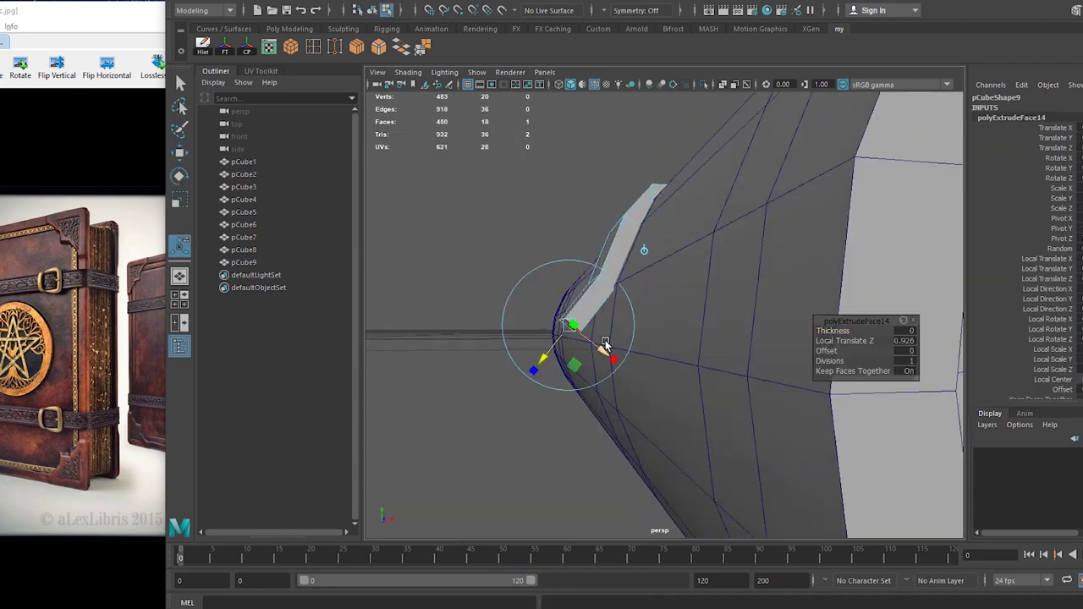
key(Delete)
- Select an edge of the bent strap piece and save the scene
mouse_move(558, 326)
alt+mouse_down()
mouse_move(551, 392)
mouse_move(524, 319)
alt+mouse_up()
click(525, 320)
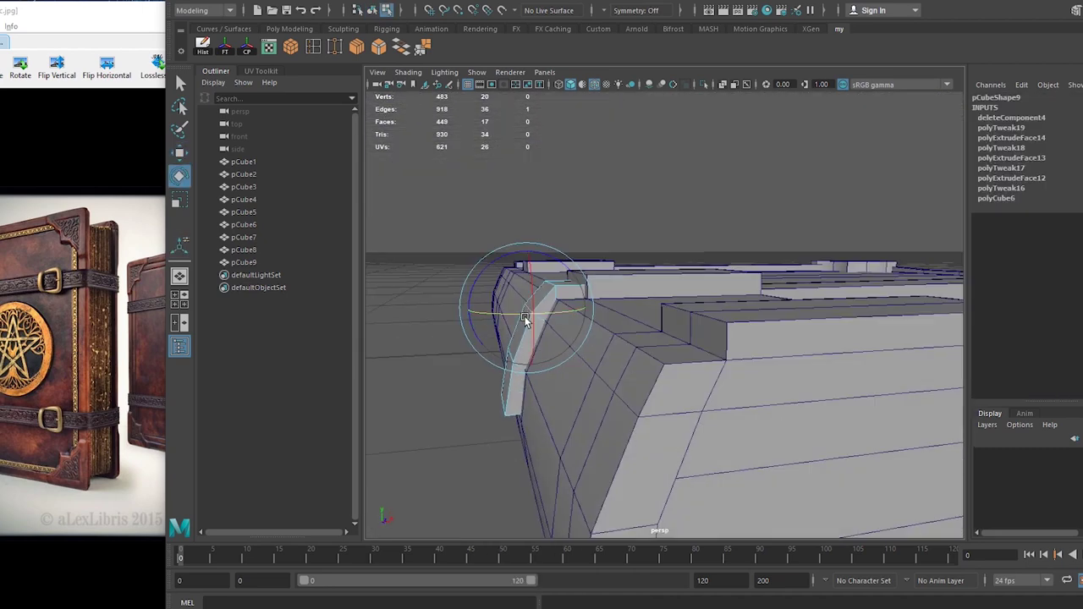
mouse_move(586, 245)
alt+mouse_down()
mouse_move(691, 302)
mouse_move(644, 244)
alt+mouse_up()
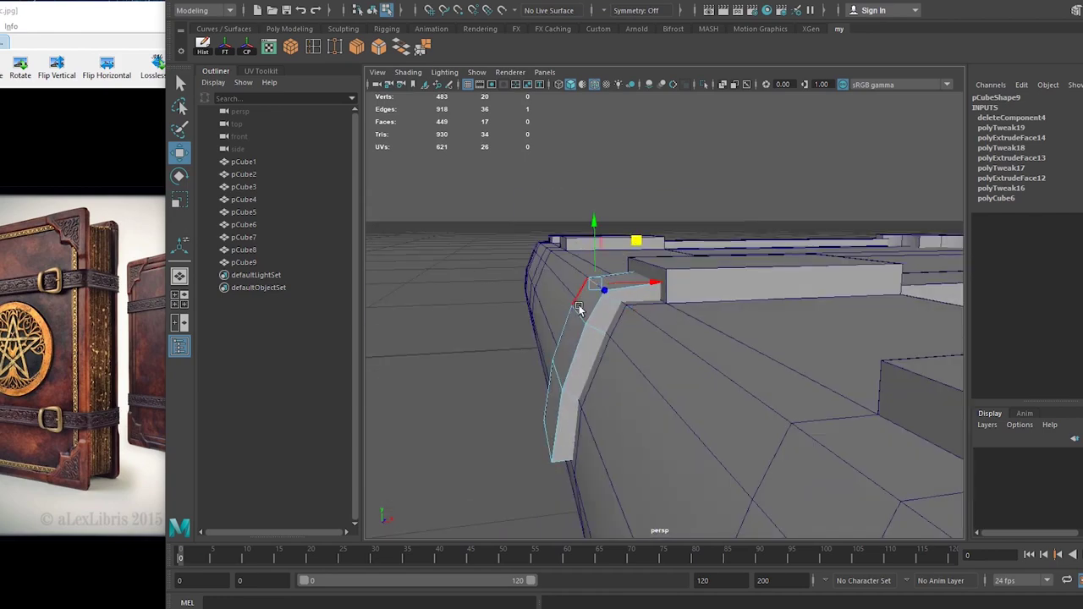
key(ctrl+s)
mouse_move(578, 307)
alt+mouse_down()
mouse_move(640, 350)
mouse_move(684, 363)
alt+mouse_up()
- Mirror the strap piece across its own Y axis to the other side of the spine
key(F8)
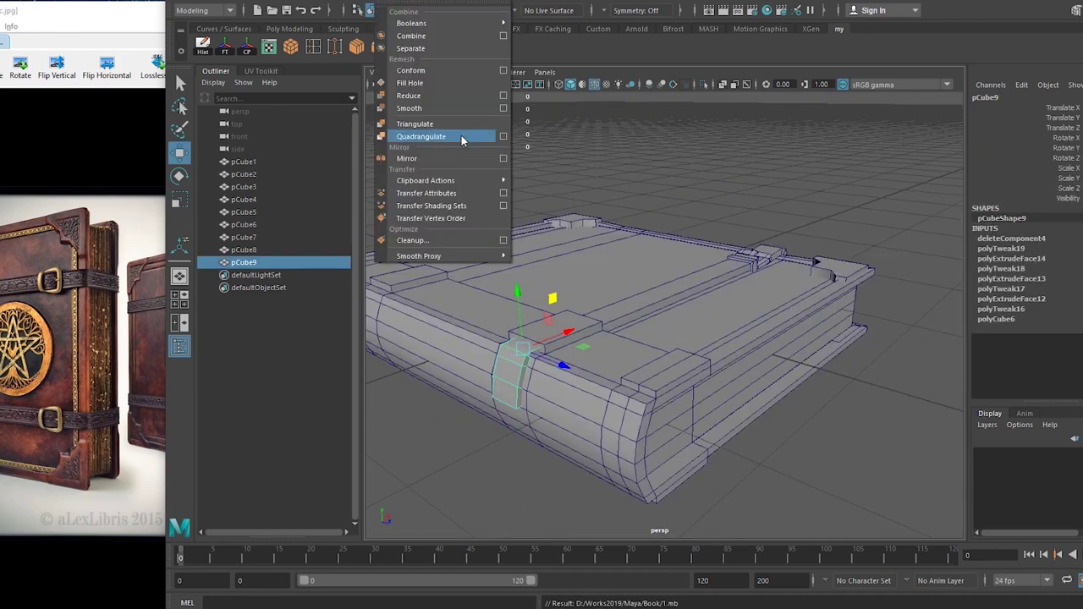
key(Escape)
scroll(541, 254, up, 5)
alt+drag(541, 254, 584, 266)
click(504, 158)
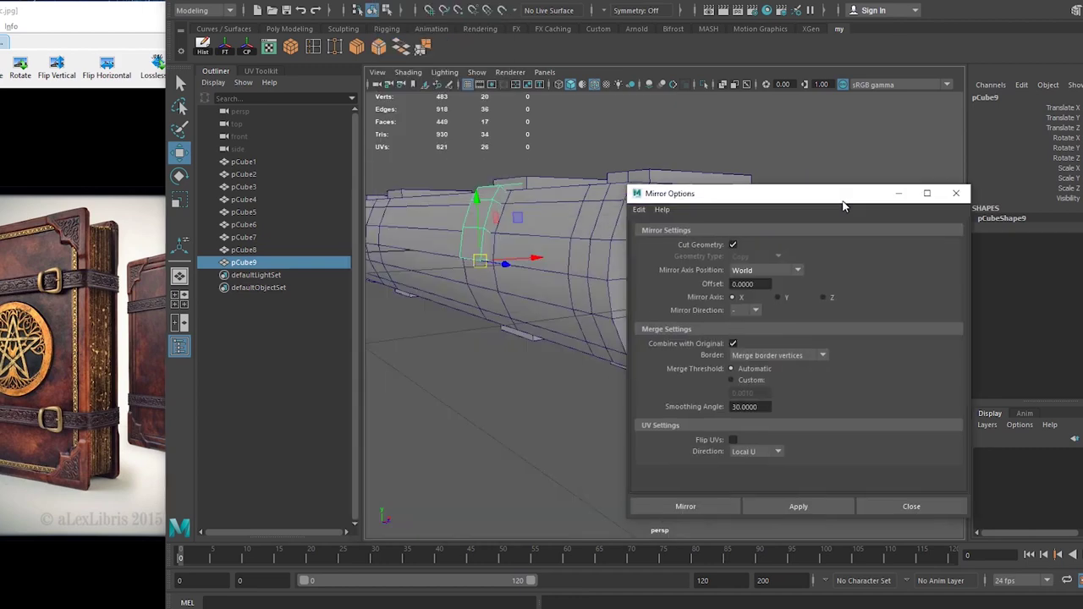
scroll(799, 271, up, 1)
click(772, 507)
click(798, 507)
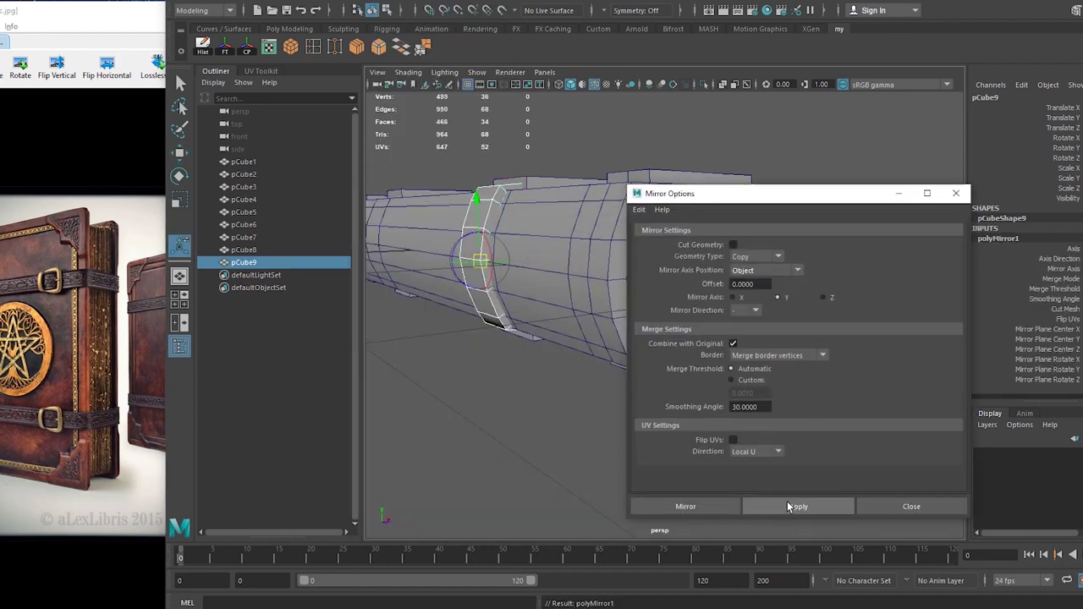
- Extrude a face on the strap's spine band in component mode
right_click(551, 278)
click(551, 249)
mouse_move(660, 228)
alt+mouse_down()
mouse_move(702, 203)
mouse_move(592, 253)
mouse_move(522, 306)
mouse_move(781, 350)
mouse_move(762, 313)
mouse_move(750, 350)
mouse_move(702, 220)
mouse_move(828, 243)
mouse_move(693, 277)
mouse_move(685, 197)
alt+mouse_up()
key(4)
key(5)
key(w)
key(ctrl+e)
key(w)
- Select faces on the spine band and the corner piece
click(751, 242)
mouse_move(611, 184)
alt+mouse_down()
mouse_move(547, 244)
mouse_move(665, 253)
mouse_move(672, 310)
alt+mouse_up()
right_drag(672, 310, 672, 334)
click(684, 253)
mouse_move(685, 207)
alt+mouse_down()
mouse_move(421, 224)
mouse_move(569, 266)
alt+mouse_up()
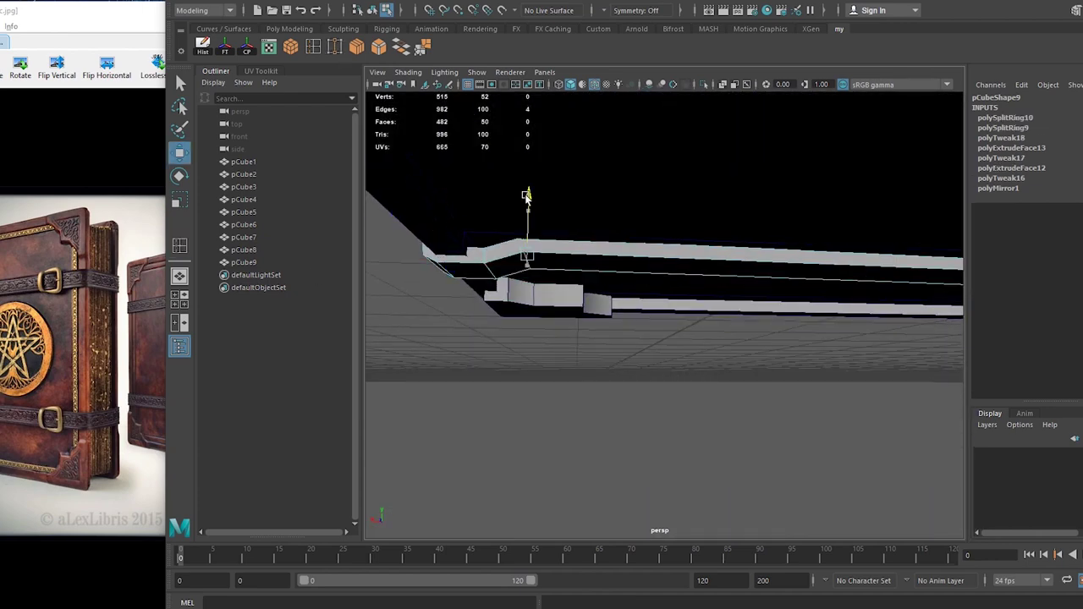
mouse_move(733, 271)
alt+mouse_down()
mouse_move(646, 232)
mouse_move(777, 279)
mouse_move(564, 229)
mouse_move(623, 262)
alt+mouse_up()
- Combine the strap pieces, Target Weld stray vertices, and connect vertices with a new edge
click(440, 169)
click(487, 198)
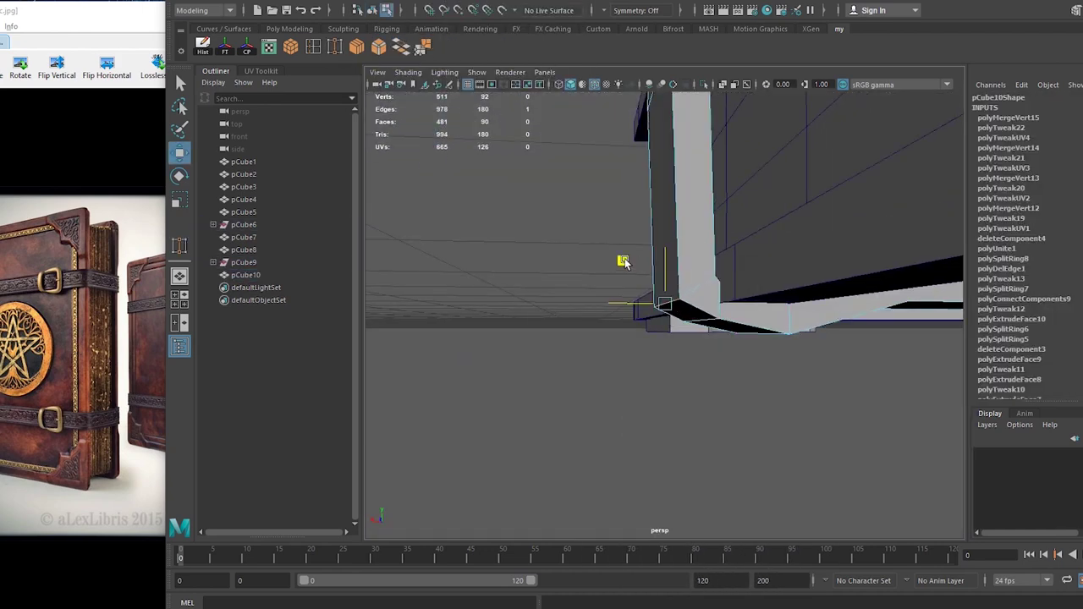
key(4)
mouse_move(718, 296)
alt+mouse_down()
mouse_move(766, 309)
mouse_move(745, 313)
alt+mouse_up()
key(5)
click(357, 49)
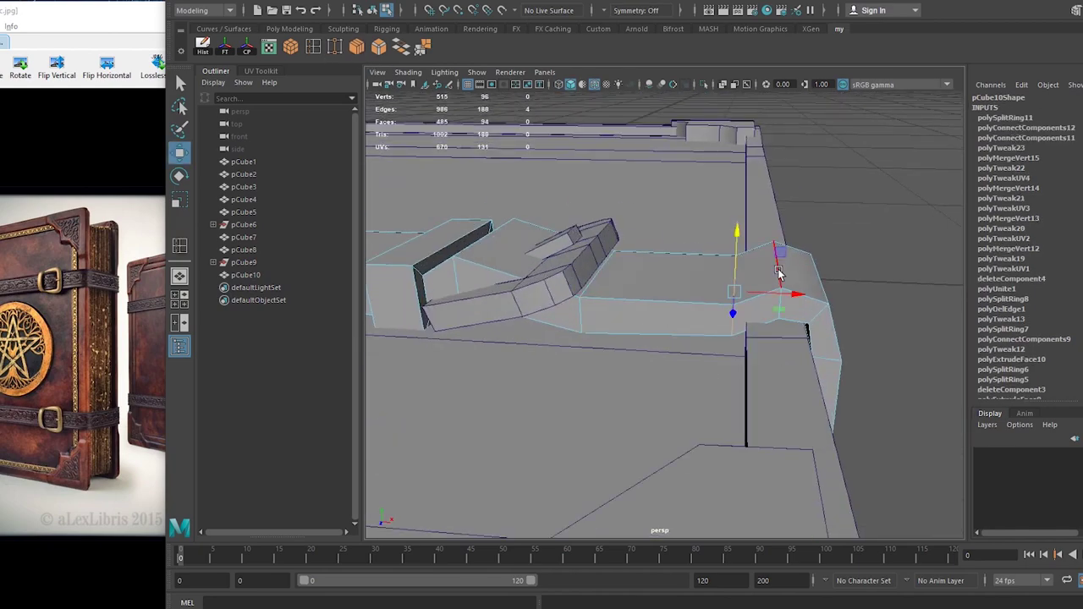
mouse_move(892, 243)
alt+mouse_down()
mouse_move(857, 160)
mouse_move(660, 251)
mouse_move(737, 312)
mouse_move(648, 304)
mouse_move(662, 293)
alt+mouse_up()
- Create a polygon cylinder and move it onto the middle of the book cover
click(227, 3)
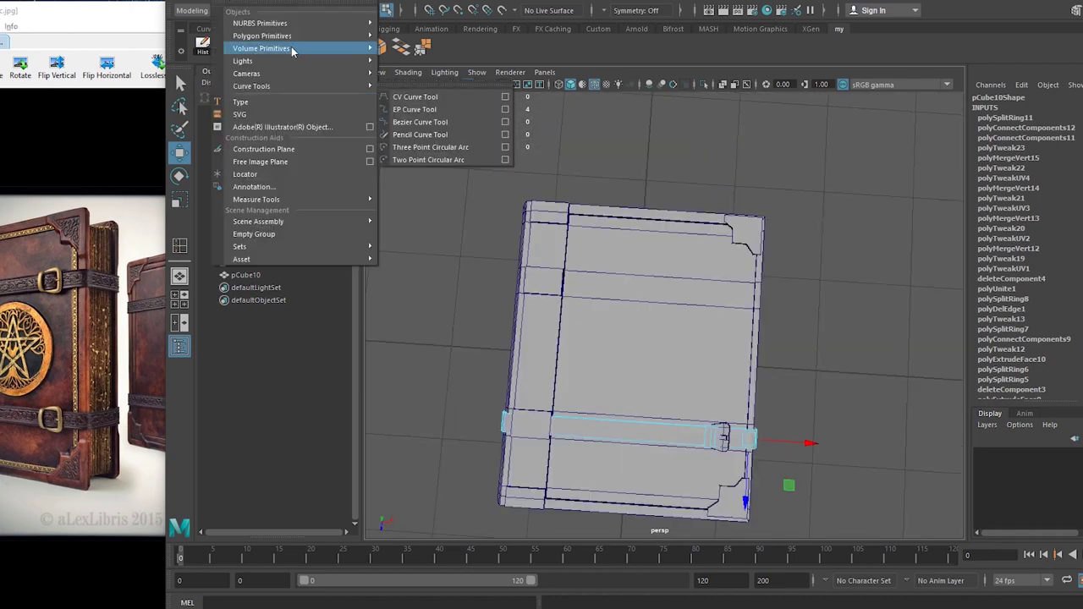
click(435, 72)
alt+drag(838, 382, 620, 198)
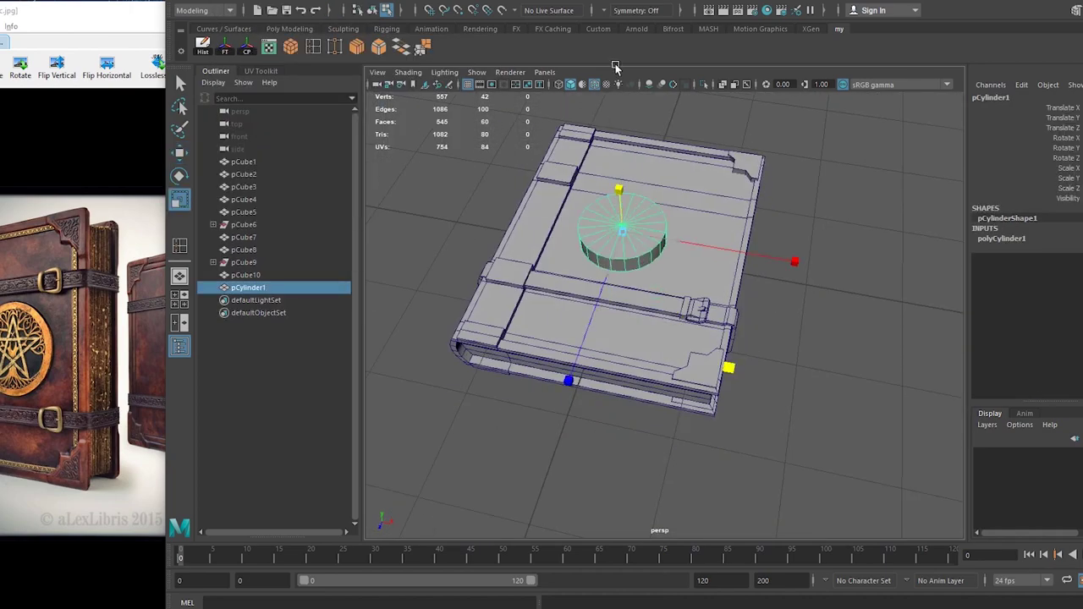
mouse_move(615, 67)
alt+mouse_down()
mouse_move(646, 221)
mouse_move(707, 336)
mouse_move(536, 218)
mouse_move(686, 271)
mouse_move(769, 274)
mouse_move(652, 207)
mouse_move(677, 240)
alt+mouse_up()
key(w)
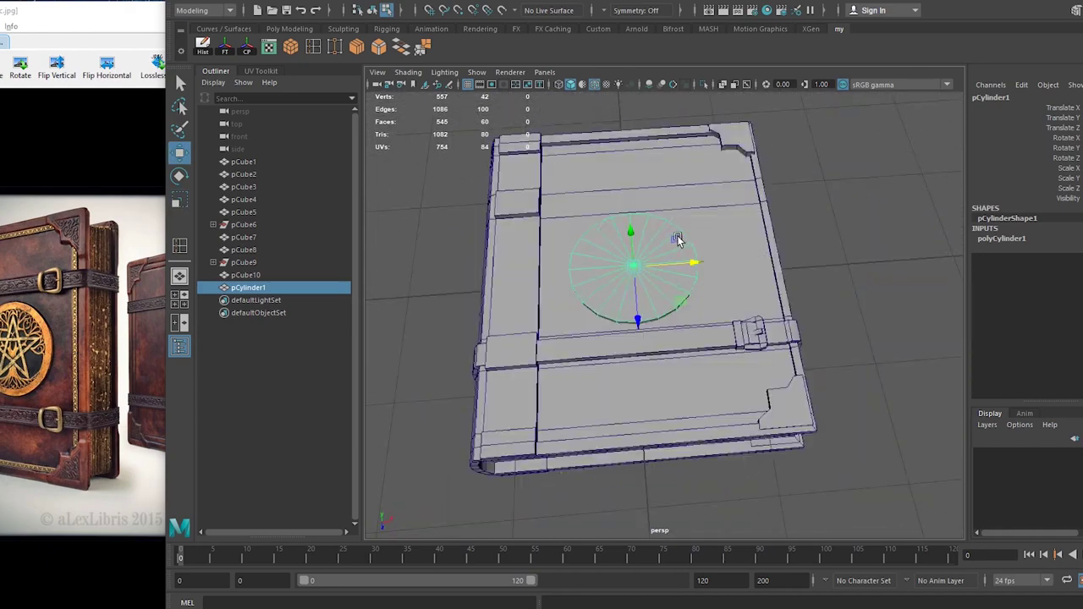
scroll(702, 322, up, 5)
scroll(803, 382, up, 5)
scroll(701, 307, up, 5)
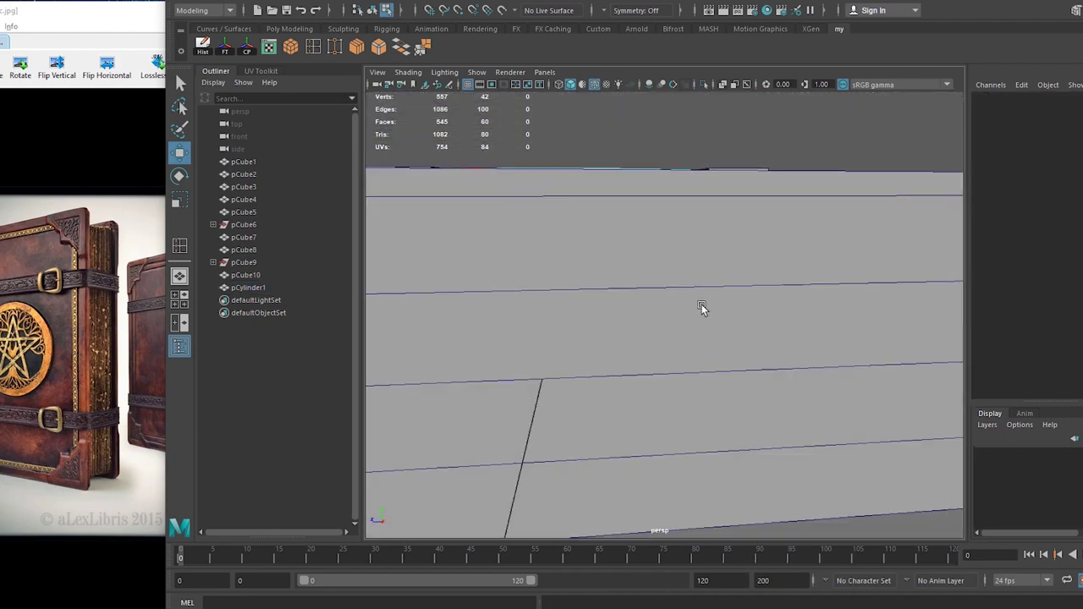
- In wireframe, select opposite edges across the cylinder's open cap
key(4)
alt+drag(819, 279, 674, 259)
right_click(715, 278)
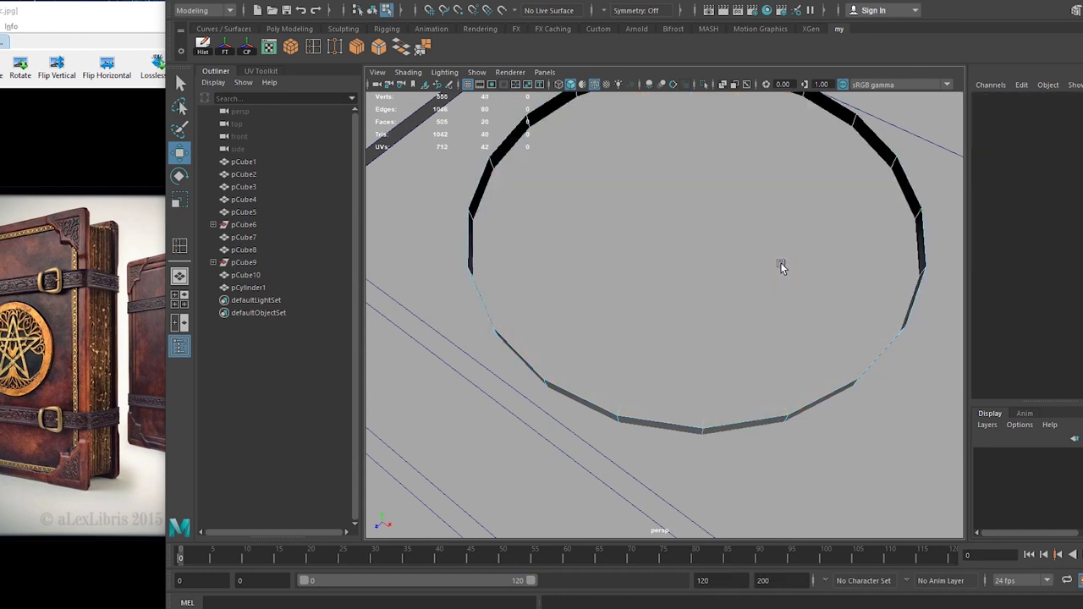
scroll(781, 267, down, 5)
alt+drag(752, 395, 618, 219)
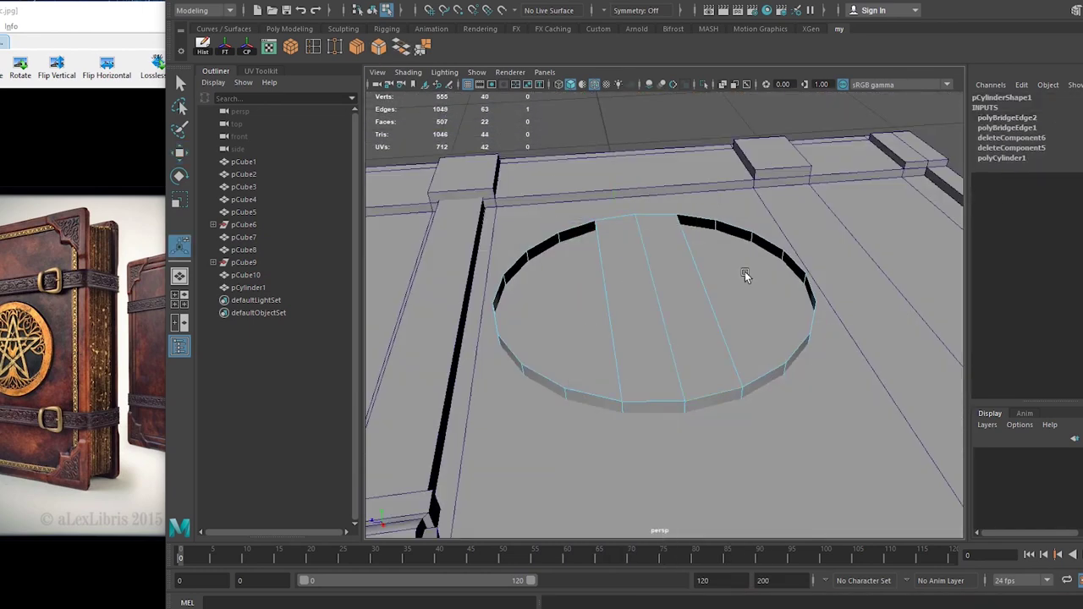
shift+click(772, 250)
mouse_move(772, 249)
alt+mouse_down()
mouse_move(786, 358)
mouse_move(569, 313)
alt+mouse_up()
shift+click(770, 334)
- Bridge two strips across the cylinder cap and delete the stray edge
key(g)
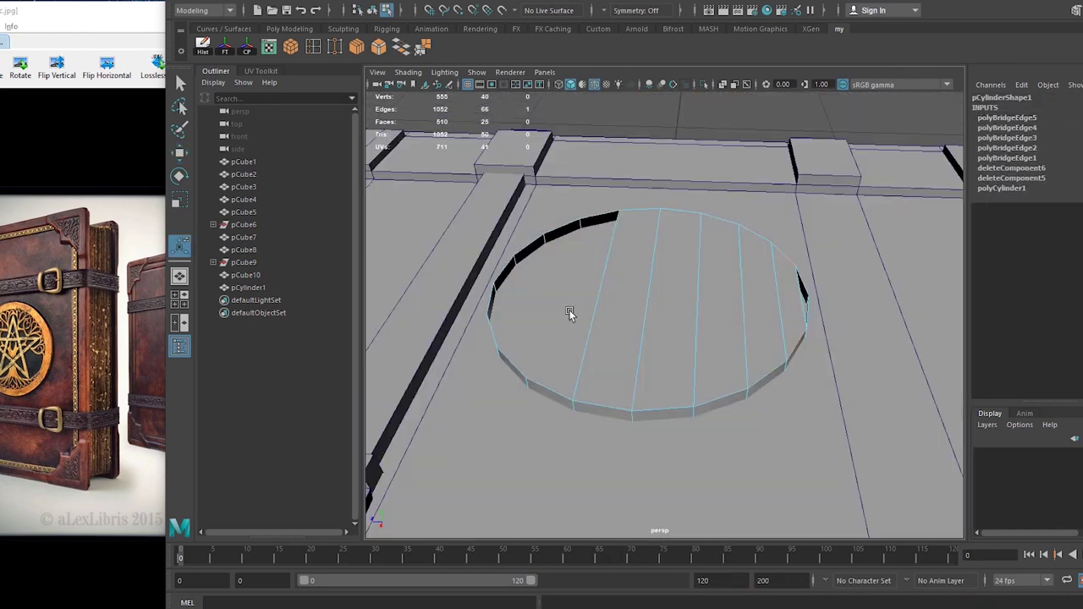
shift+click(526, 258)
key(g)
alt+drag(526, 258, 674, 292)
key(Delete)
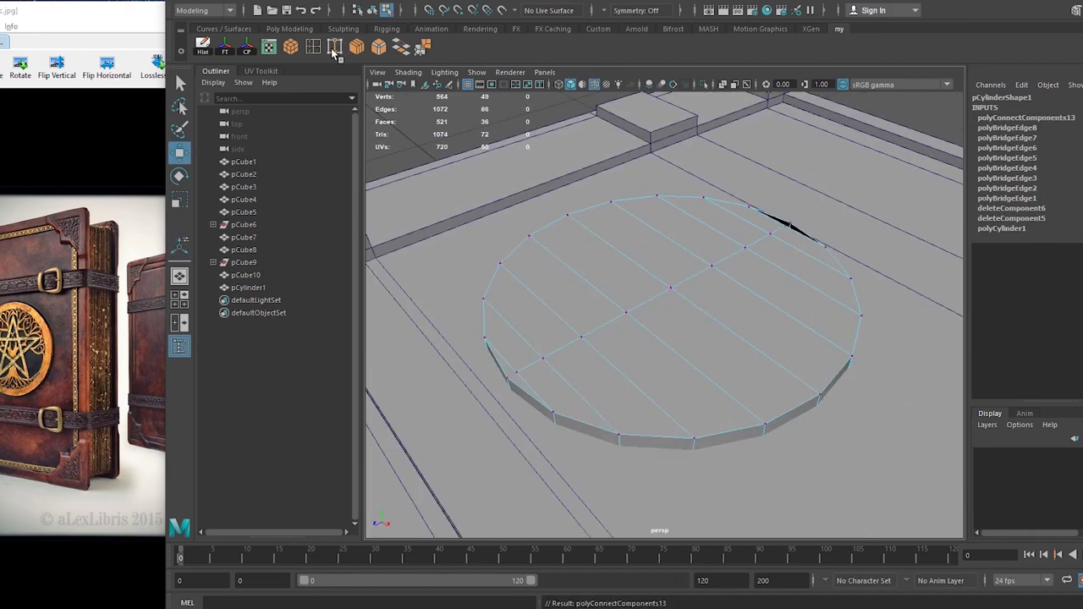
scroll(622, 317, up, 5)
scroll(655, 279, down, 10)
- Select the strap and inspect it, ending on a front view of the book
click(668, 356)
mouse_move(668, 355)
alt+mouse_down()
mouse_move(643, 288)
mouse_move(677, 279)
alt+mouse_up()
scroll(719, 288, up, 5)
scroll(741, 285, up, 3)
mouse_move(741, 286)
alt+mouse_down()
mouse_move(643, 228)
mouse_move(686, 401)
alt+mouse_up()
scroll(686, 401, down, 5)
alt+drag(792, 282, 694, 351)
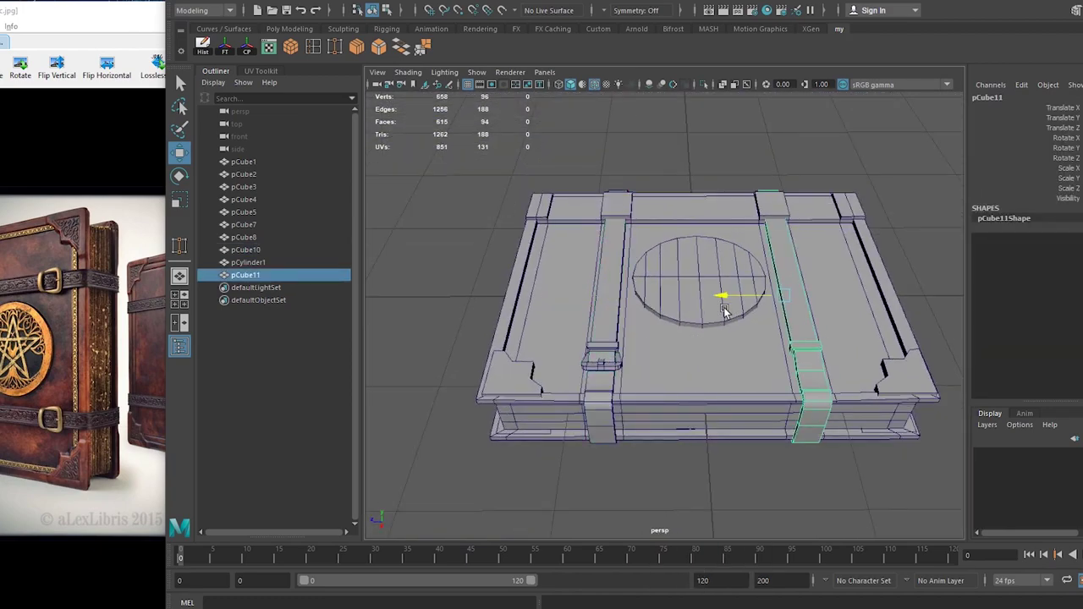
- Duplicate a strap loop piece, then select the strap and isolate it
alt+drag(723, 312, 677, 338)
click(544, 374)
key(ctrl+d)
key(f)
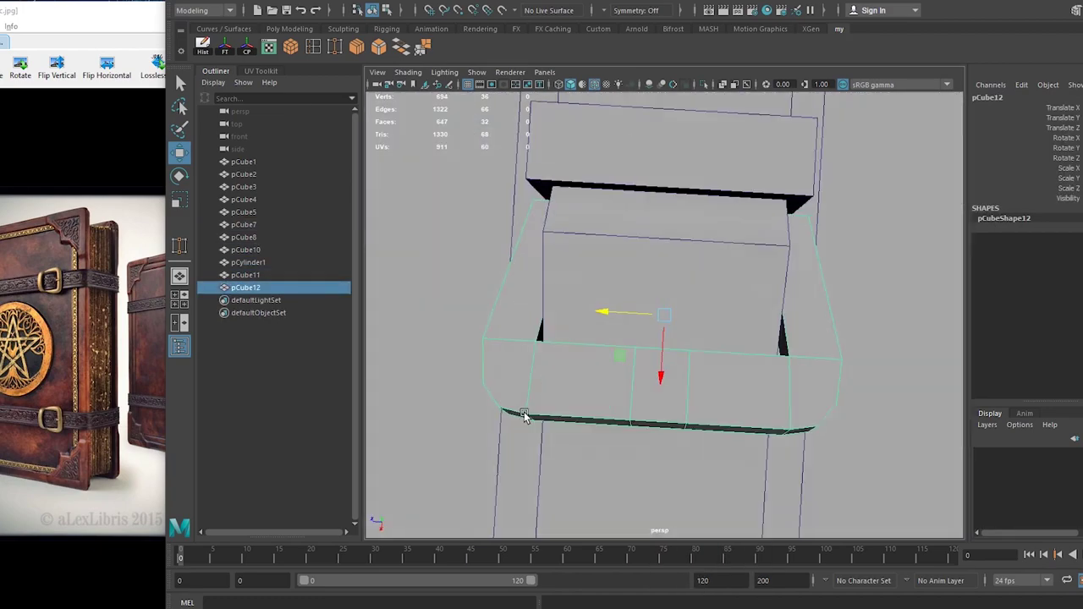
alt+drag(814, 304, 795, 211)
scroll(795, 211, down, 5)
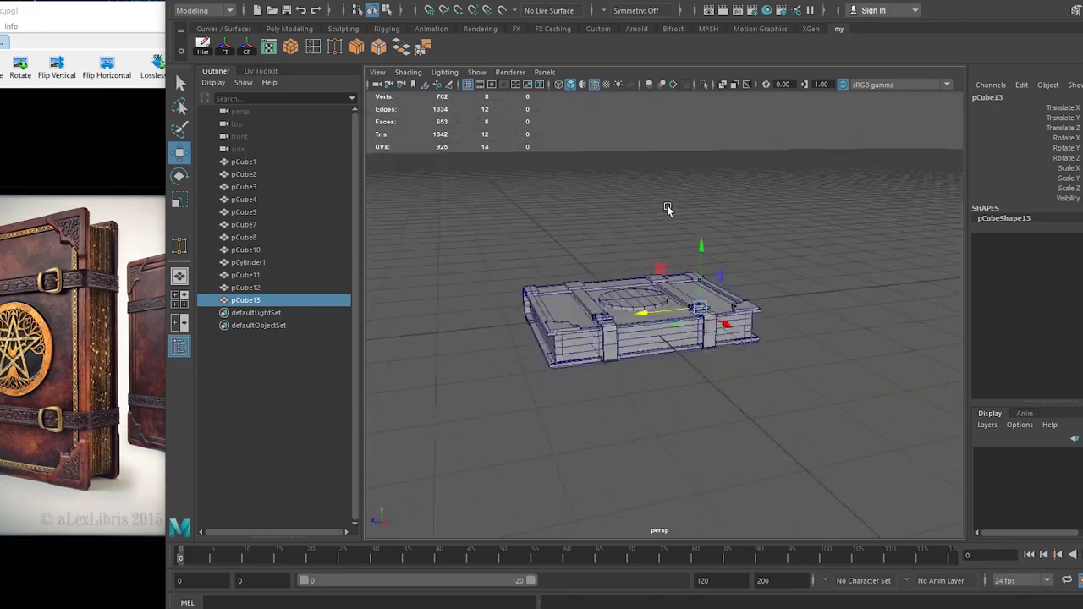
mouse_move(636, 289)
alt+mouse_down()
mouse_move(747, 307)
mouse_move(634, 229)
mouse_move(436, 237)
mouse_move(762, 389)
alt+mouse_up()
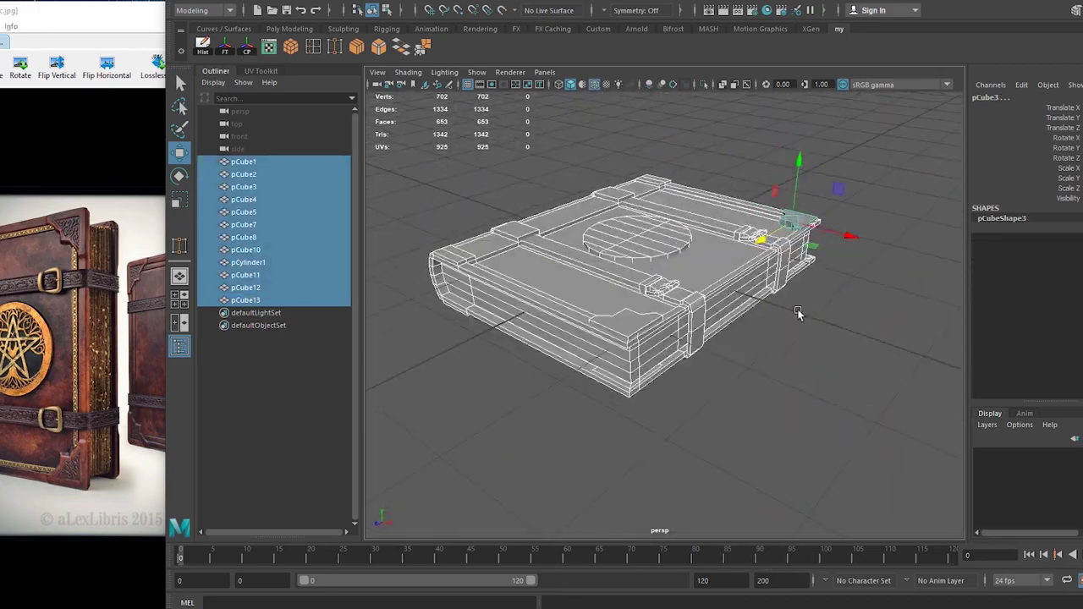
click(692, 360)
key(alt+h)
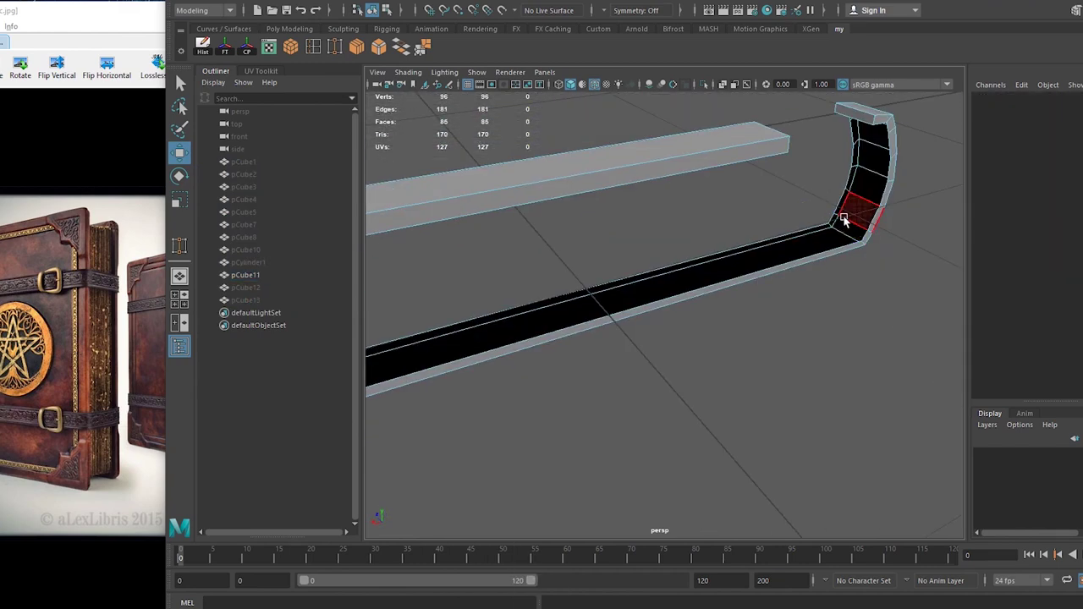
- Select a strap face, unhide all objects, and select the left strap
click(650, 234)
mouse_move(654, 149)
alt+mouse_down()
mouse_move(650, 234)
mouse_move(728, 194)
mouse_move(773, 213)
mouse_move(636, 232)
mouse_move(718, 231)
mouse_move(677, 211)
mouse_move(613, 260)
mouse_move(584, 252)
alt+mouse_up()
key(ctrl+shift+h)
click(584, 253)
mouse_move(523, 284)
alt+mouse_down()
mouse_move(783, 333)
mouse_move(815, 285)
alt+mouse_up()
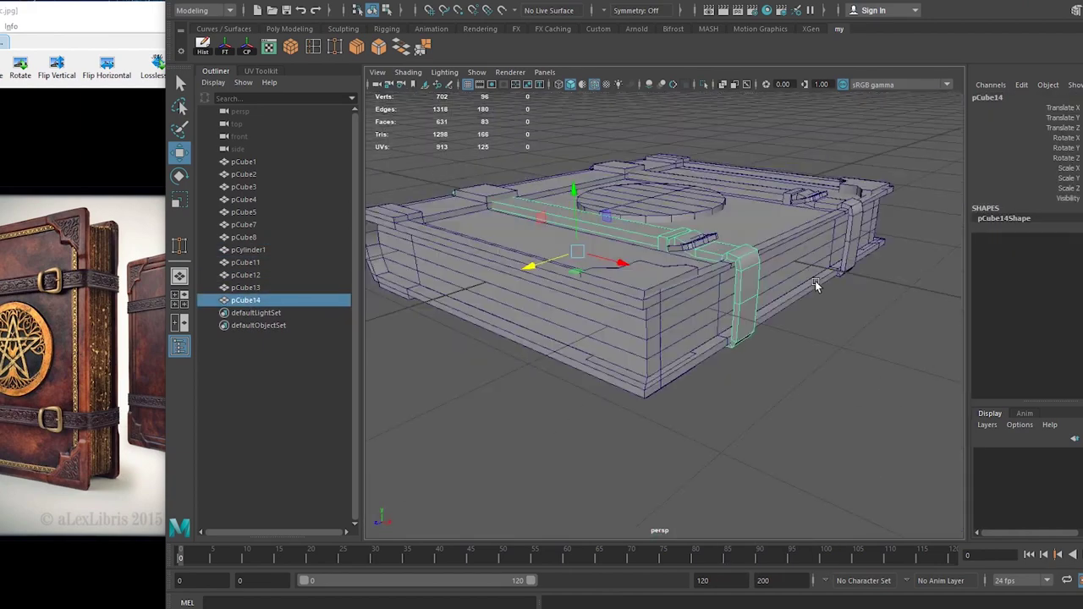
right_click(566, 285)
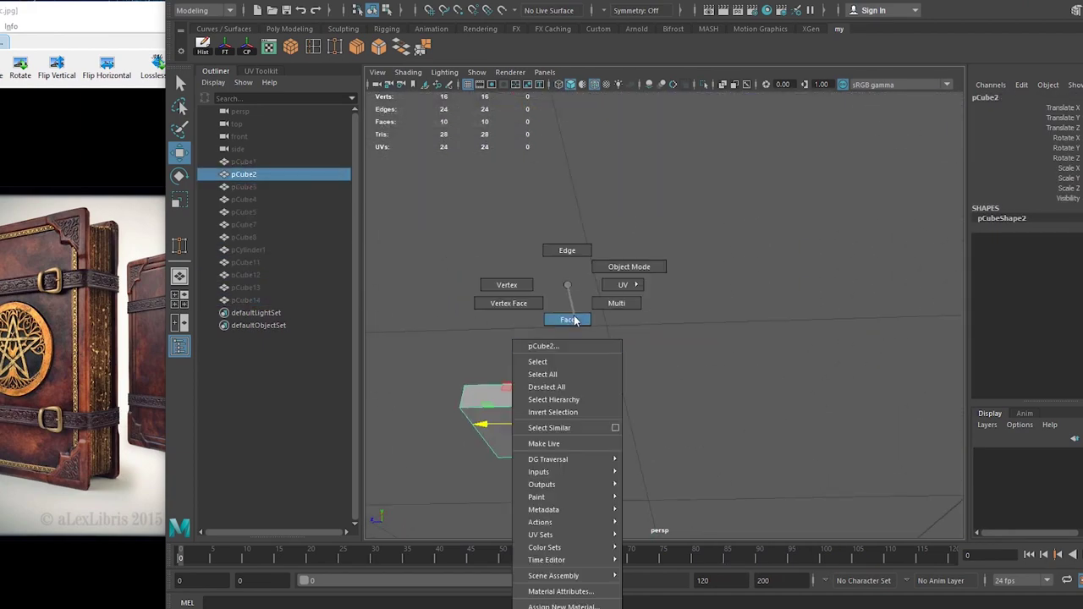
key(ctrl+1)
- Select the cover frame piece and switch the cover mesh to edge editing
right_click(671, 283)
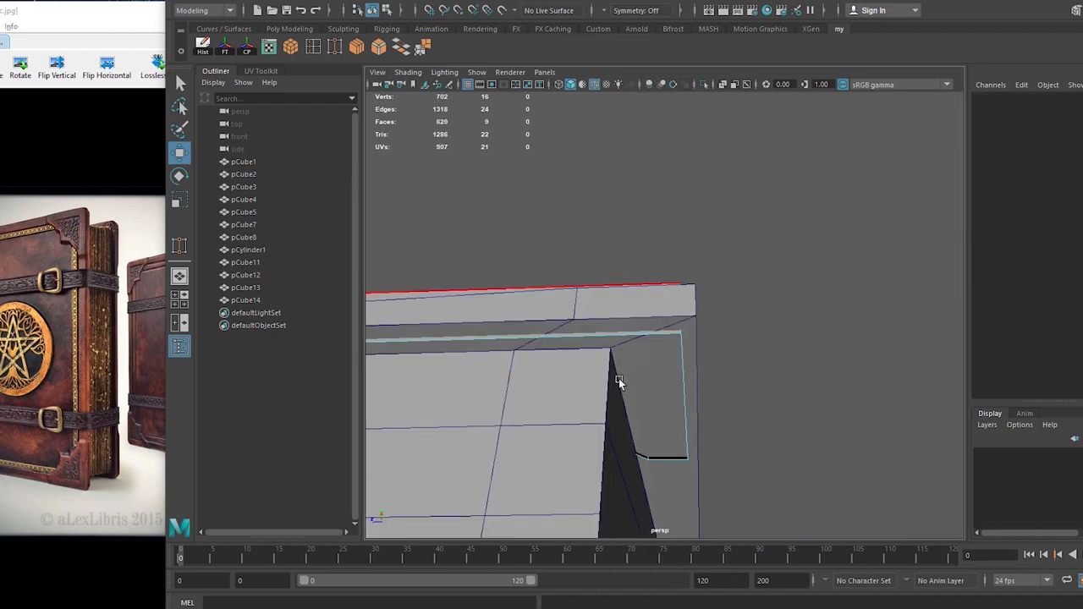
click(556, 341)
mouse_move(556, 341)
alt+mouse_down()
mouse_move(575, 229)
mouse_move(649, 325)
alt+mouse_up()
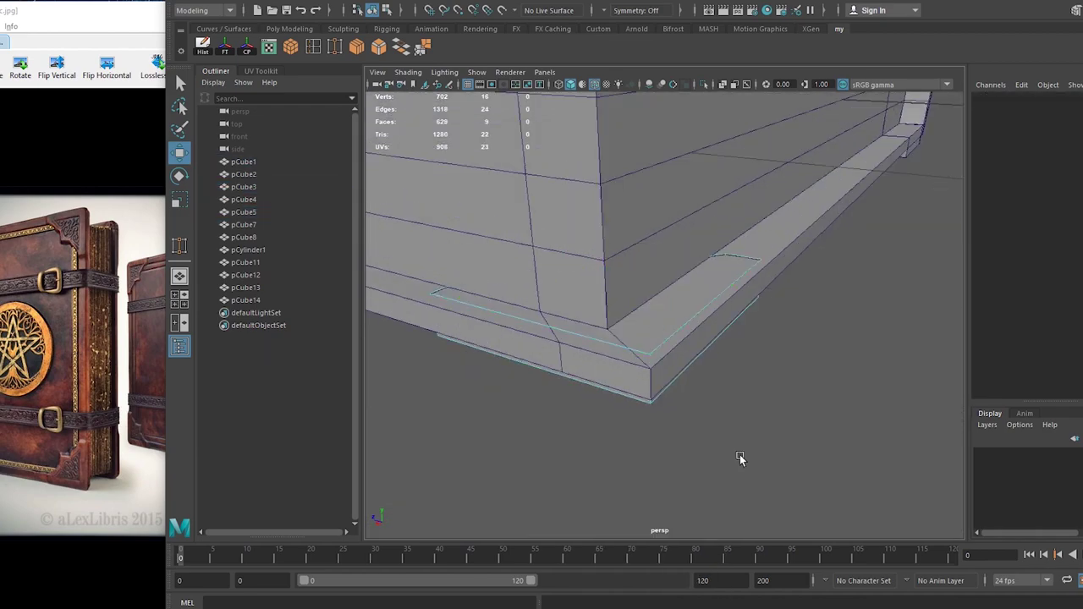
key(F8)
mouse_move(740, 458)
alt+mouse_down()
mouse_move(670, 335)
mouse_move(643, 339)
mouse_move(602, 273)
alt+mouse_up()
right_drag(602, 274, 604, 246)
alt+drag(604, 246, 780, 290)
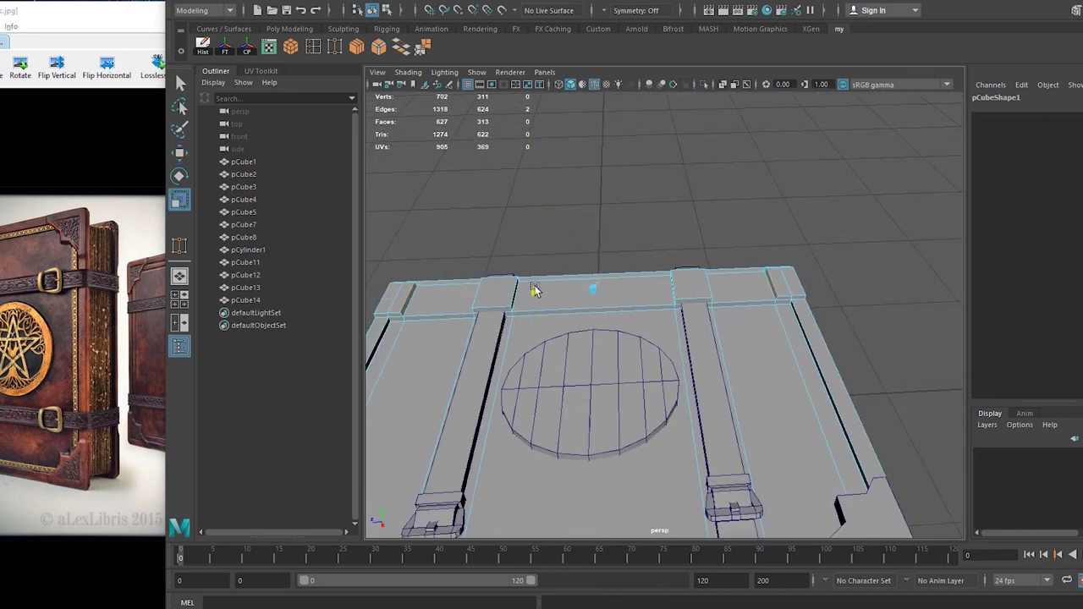
- Select two top faces of the strap end for moving
click(499, 291)
shift+click(690, 284)
scroll(439, 294, down, 5)
key(f)
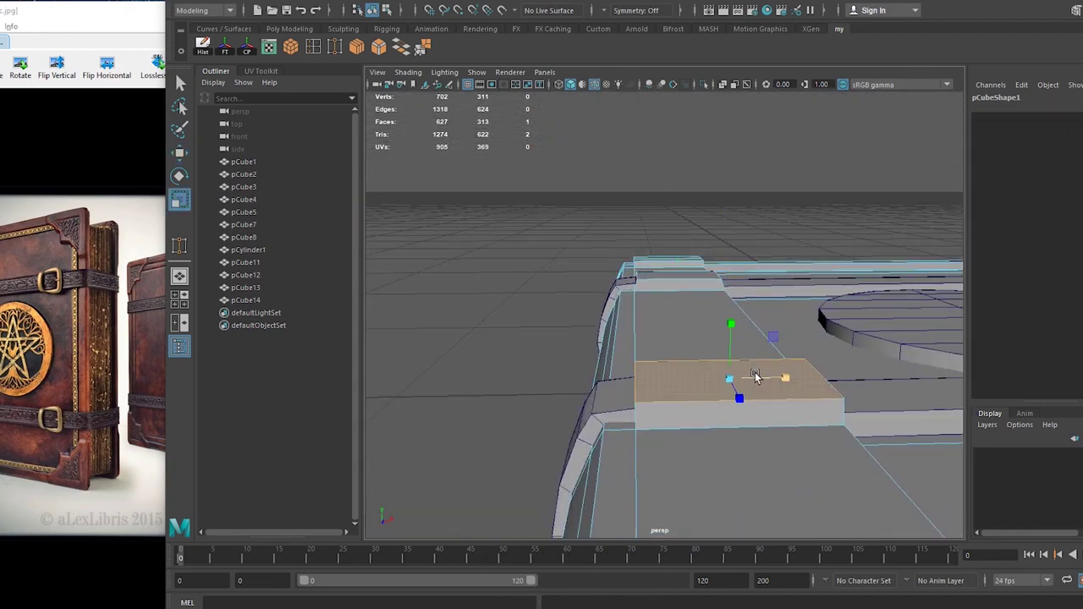
mouse_move(592, 339)
alt+mouse_down()
mouse_move(744, 364)
mouse_move(722, 174)
alt+mouse_up()
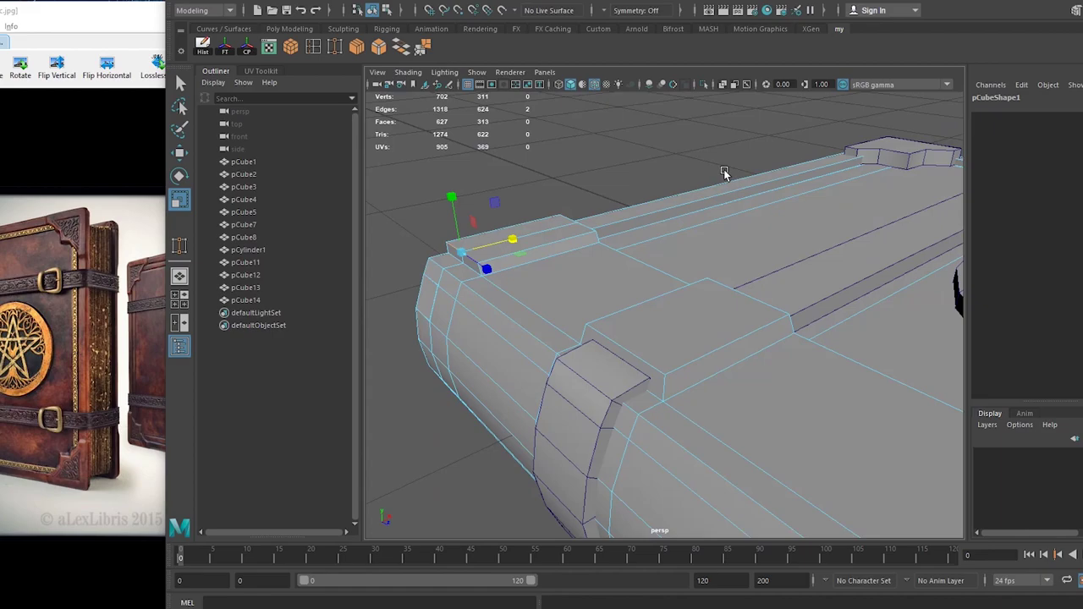
key(w)
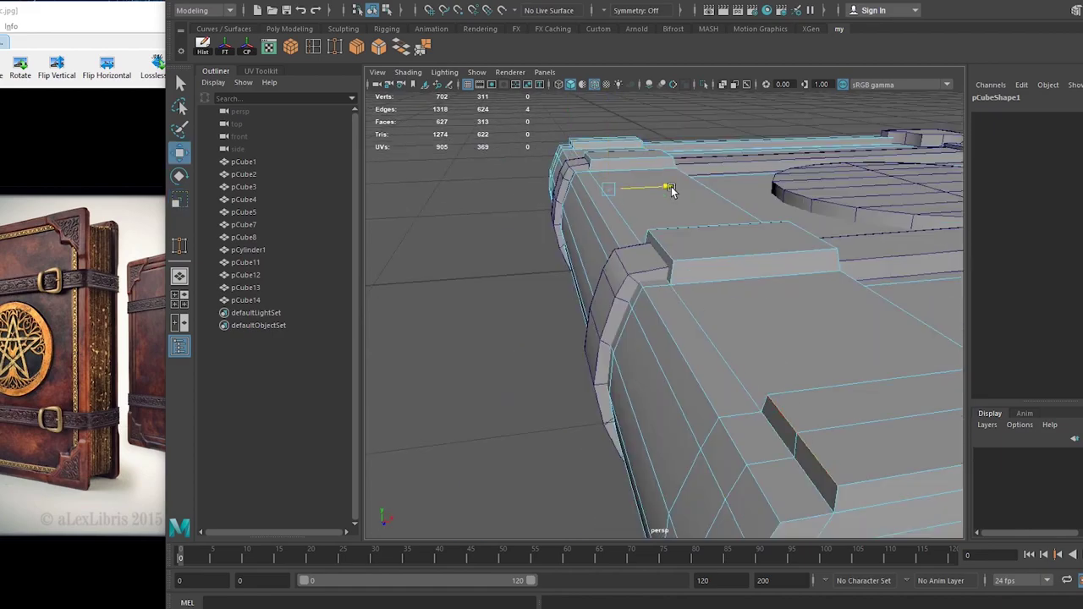
- Select two edges along the cover's side and switch to the Scale tool
mouse_move(652, 181)
alt+mouse_down()
mouse_move(680, 334)
mouse_move(508, 377)
mouse_move(716, 223)
mouse_move(631, 338)
alt+mouse_up()
key(F10)
click(508, 377)
scroll(716, 222, down, 5)
shift+click(519, 306)
key(r)
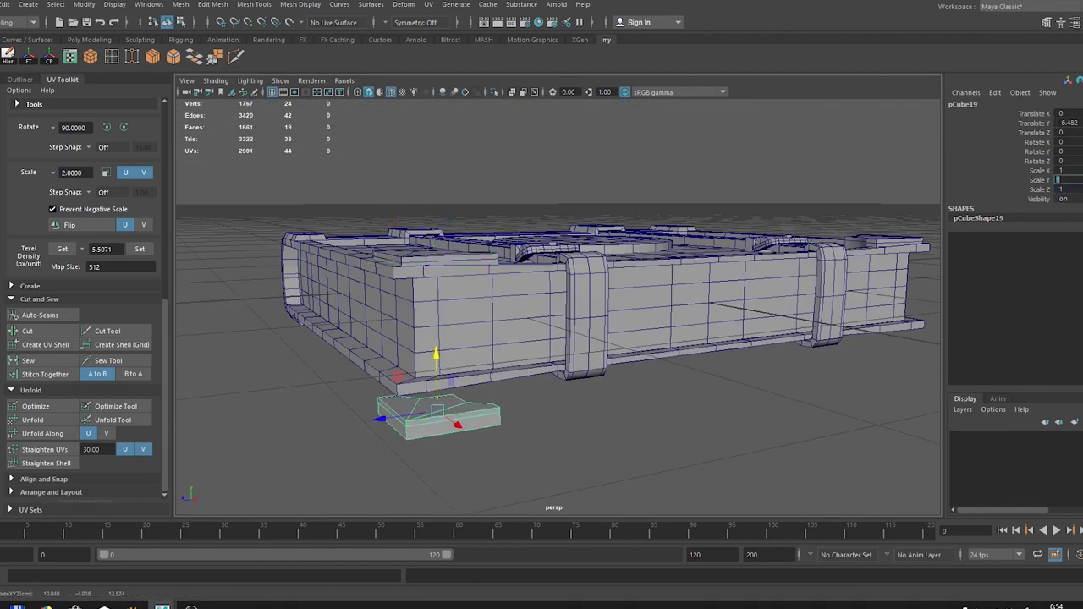
- Flip the corner piece with Scale Y -1 and combine the book parts into one mesh
text(-1)
key(Return)
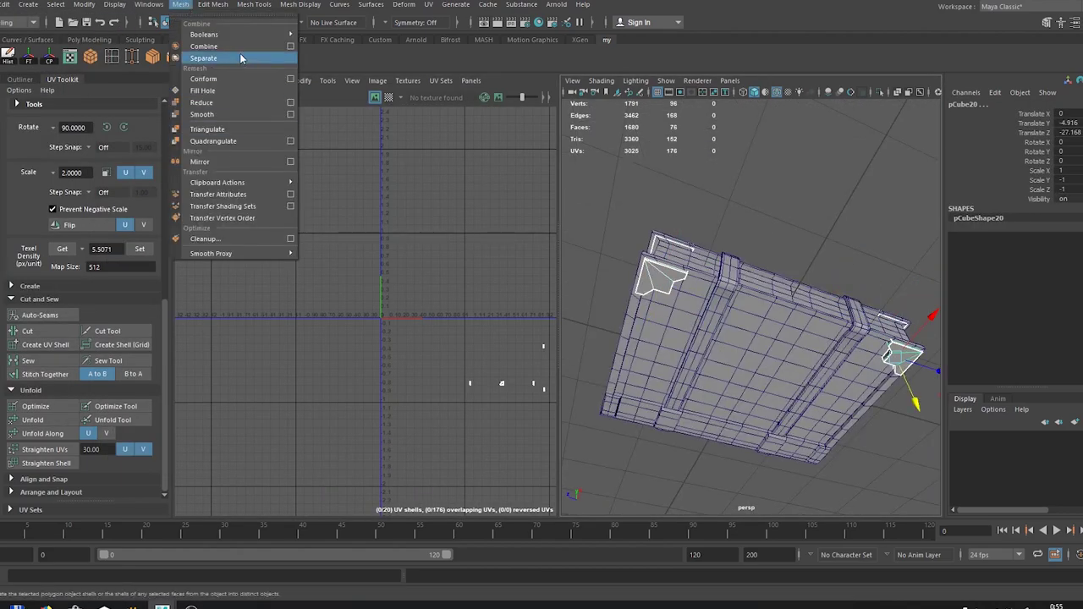
click(181, 4)
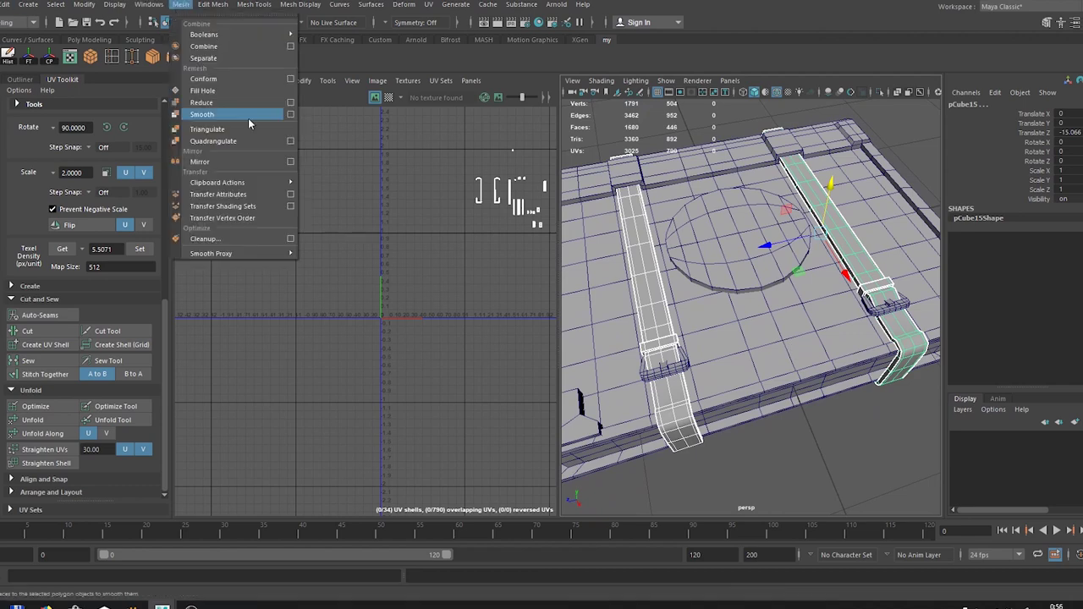
click(226, 48)
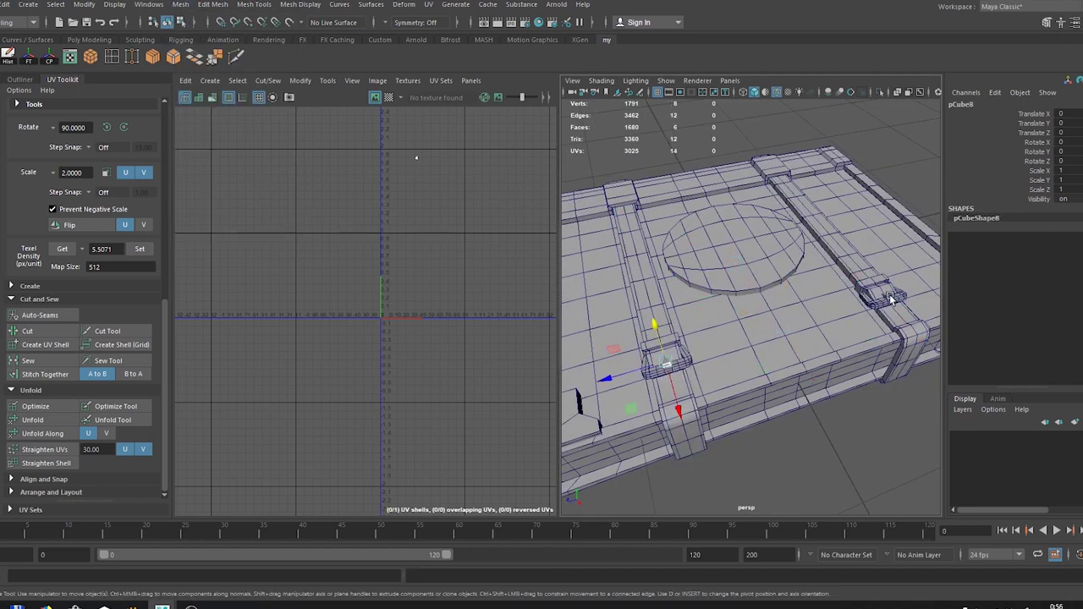
- Browse the combined mesh's UV shells in the UV Editor and select all its UVs
scroll(890, 298, down, 5)
click(736, 300)
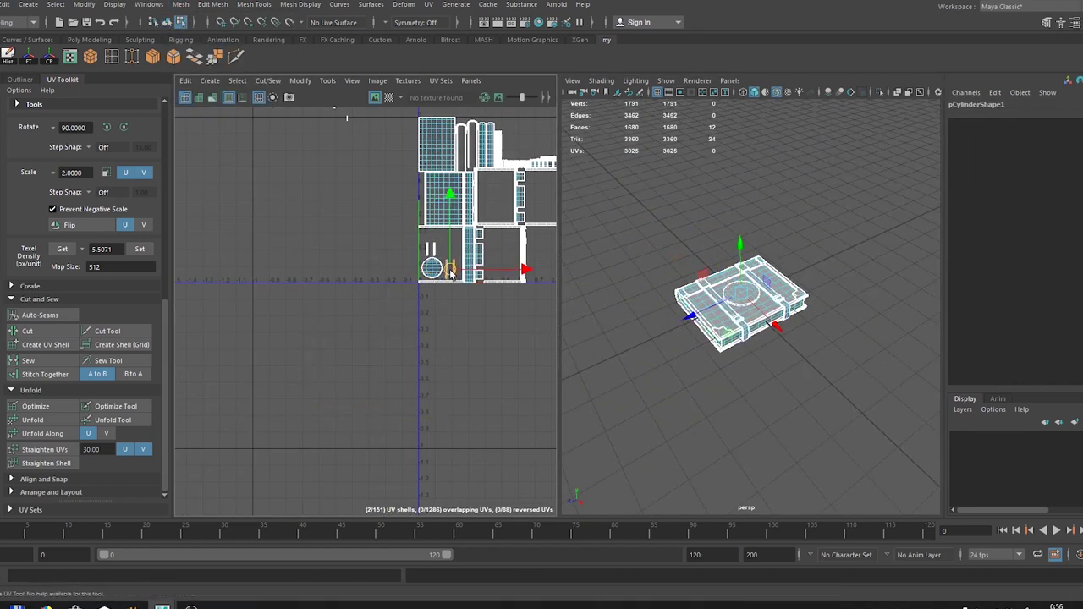
click(506, 427)
key(f)
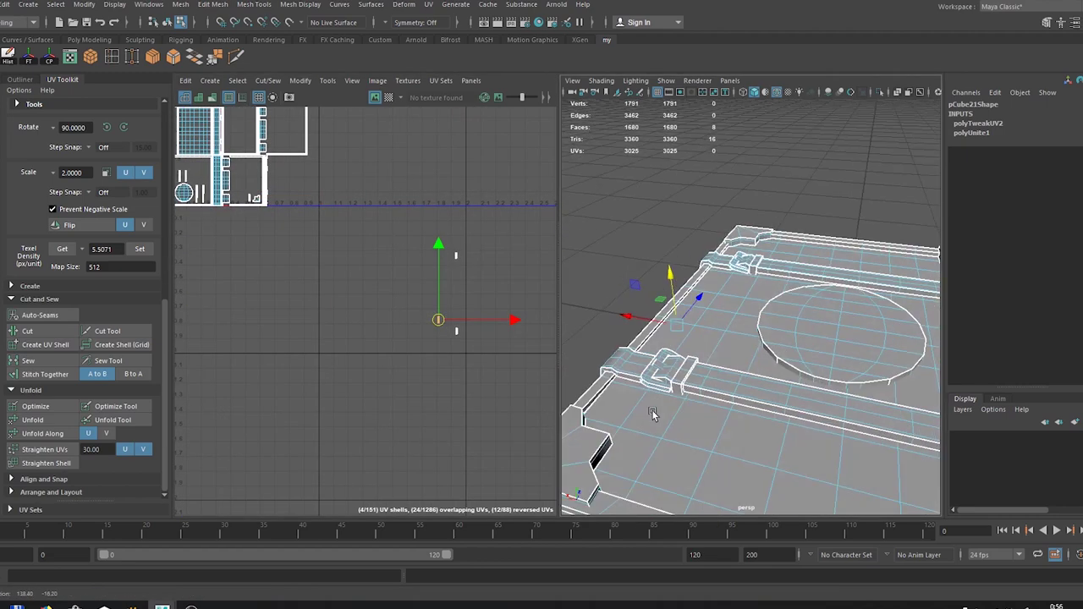
alt+middle_drag(419, 124, 451, 309)
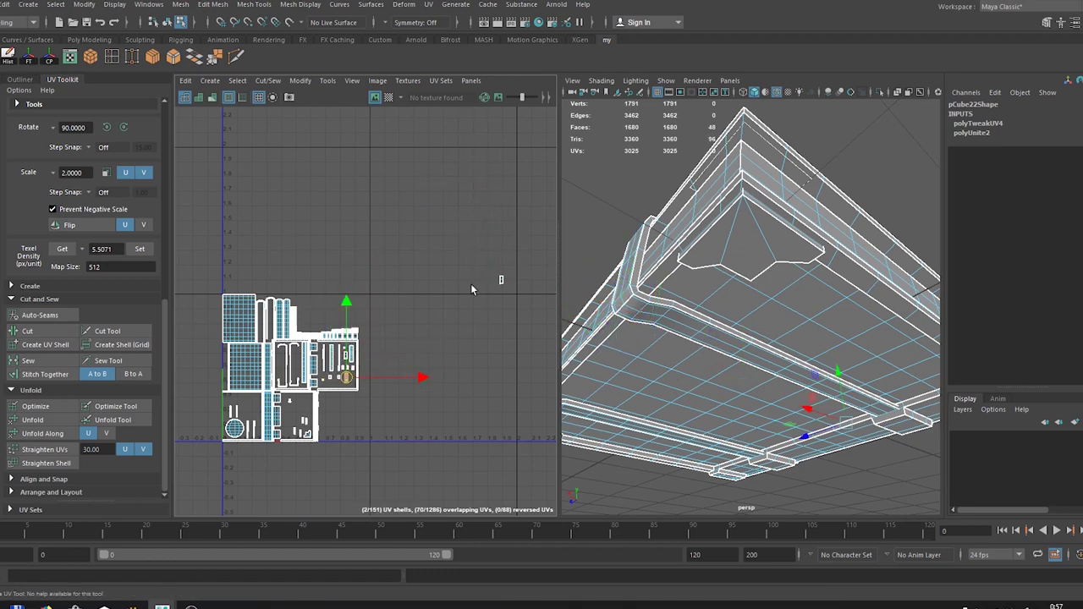
alt+middle_drag(471, 289, 463, 353)
click(464, 354)
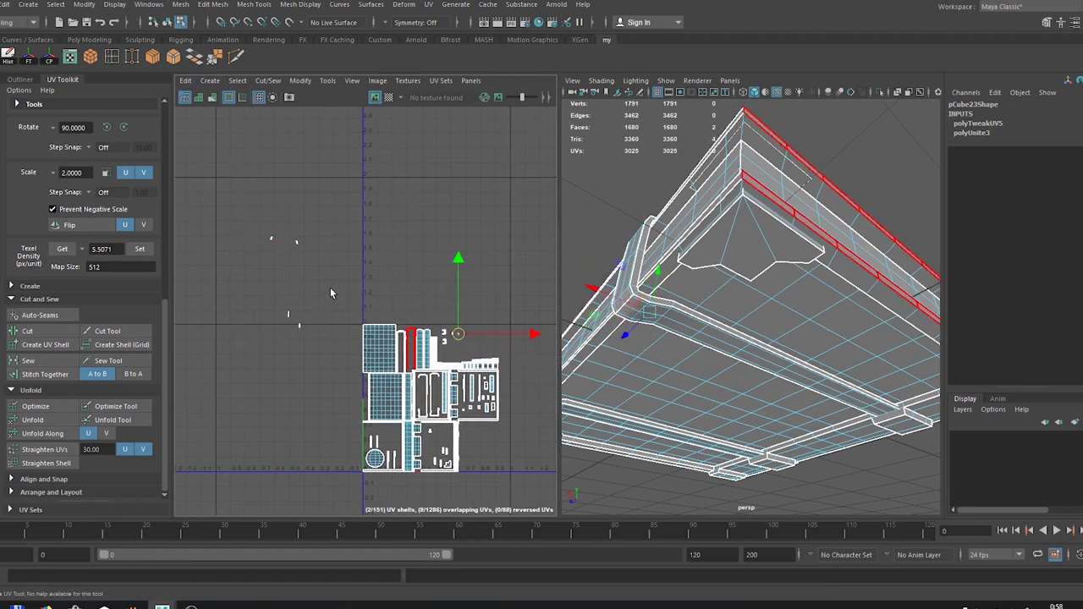
scroll(474, 362, up, 5)
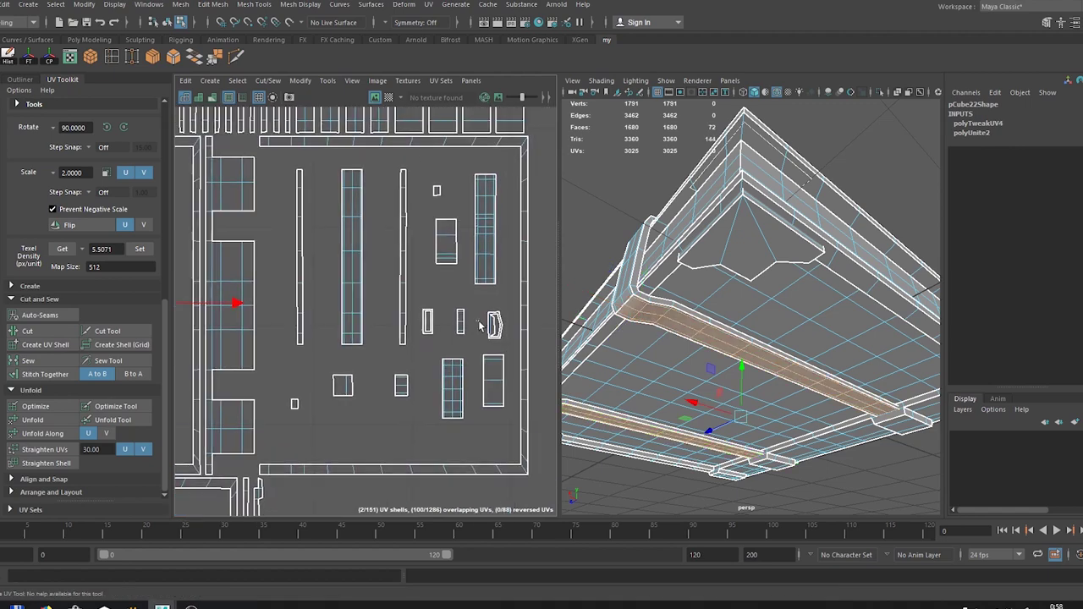
click(428, 314)
scroll(258, 279, down, 3)
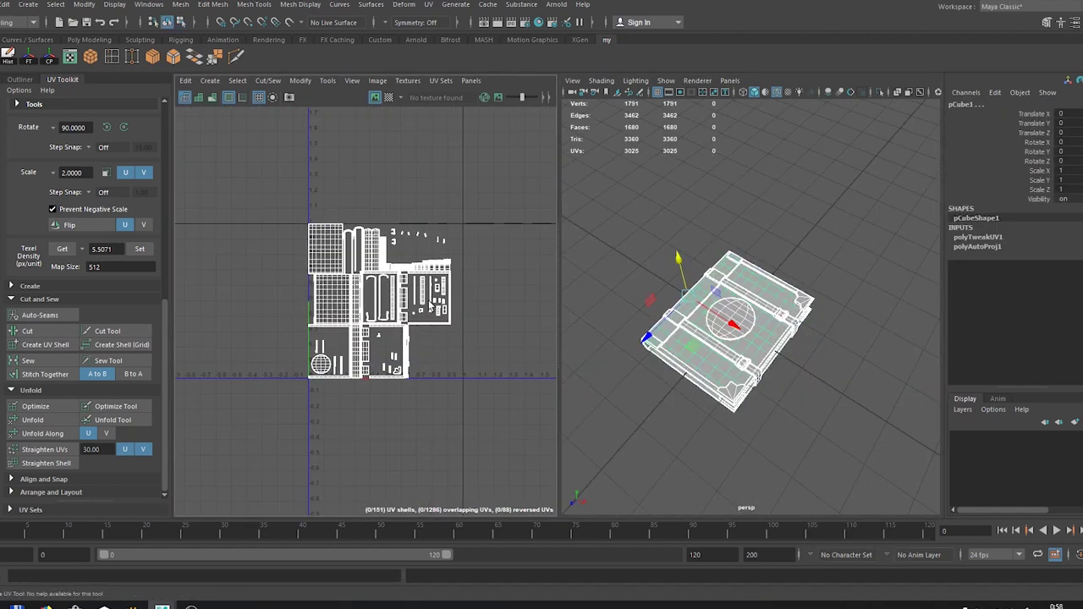
drag(512, 337, 194, 109)
- Run an automatic UV layout, then select the book cover and strap parts
scroll(84, 339, down, 5)
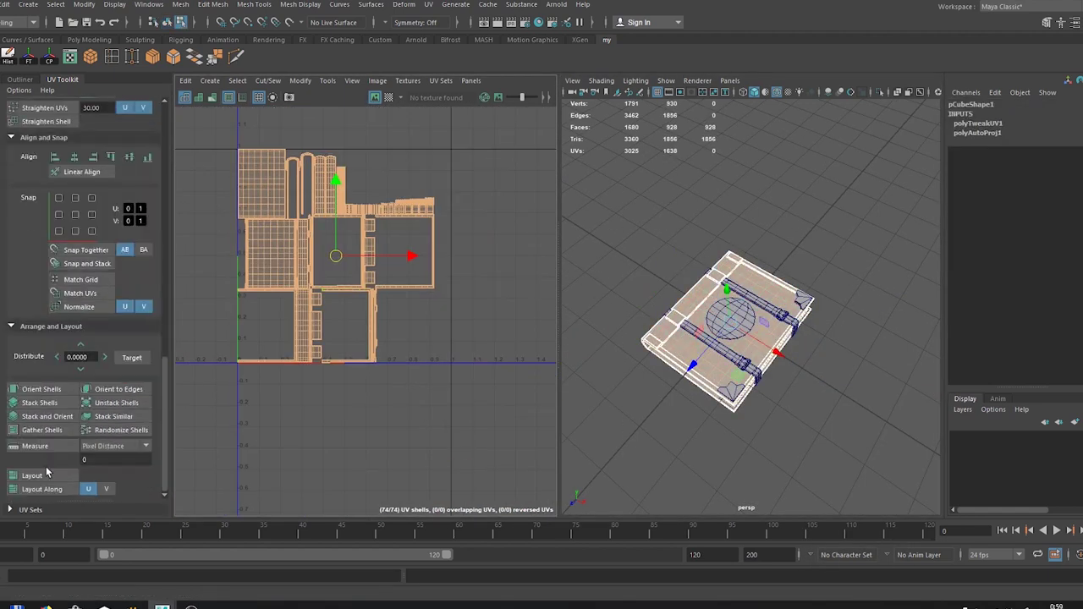
click(32, 475)
scroll(868, 288, up, 5)
right_drag(931, 281, 868, 288)
click(749, 218)
click(761, 448)
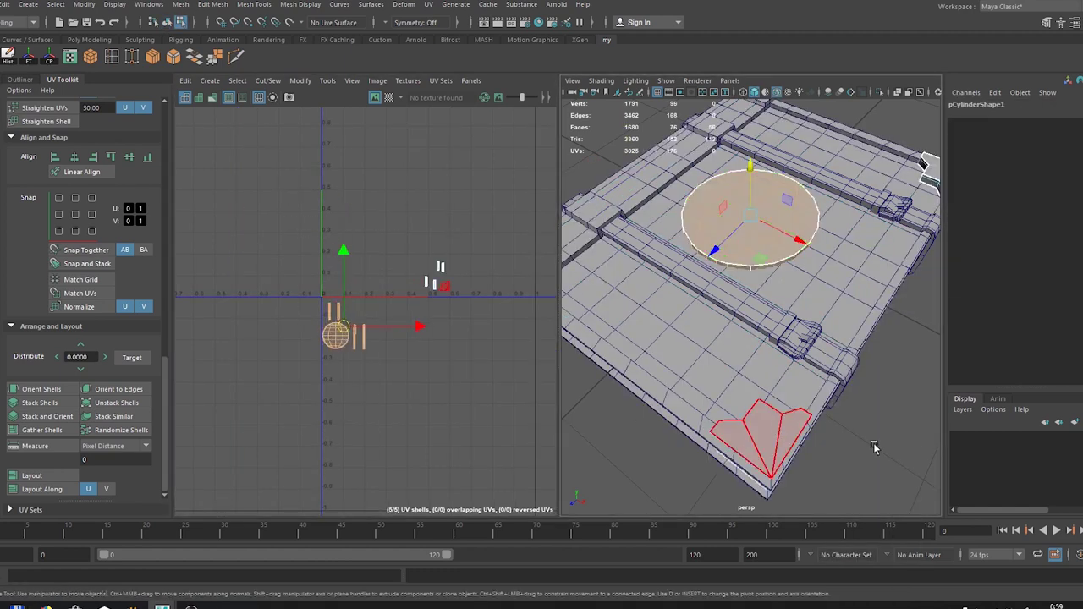
alt+drag(873, 442, 761, 381)
- Move the cylinder emblem's stray UV shells into the 0–1 layout and check the whole book
click(668, 279)
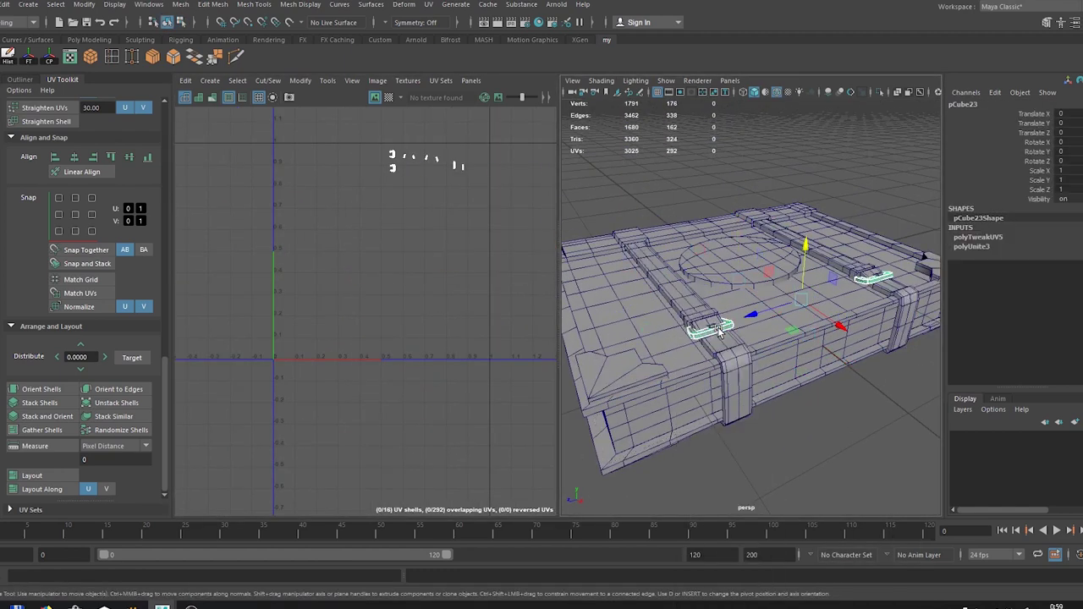
right_click(406, 239)
scroll(718, 400, up, 5)
click(718, 399)
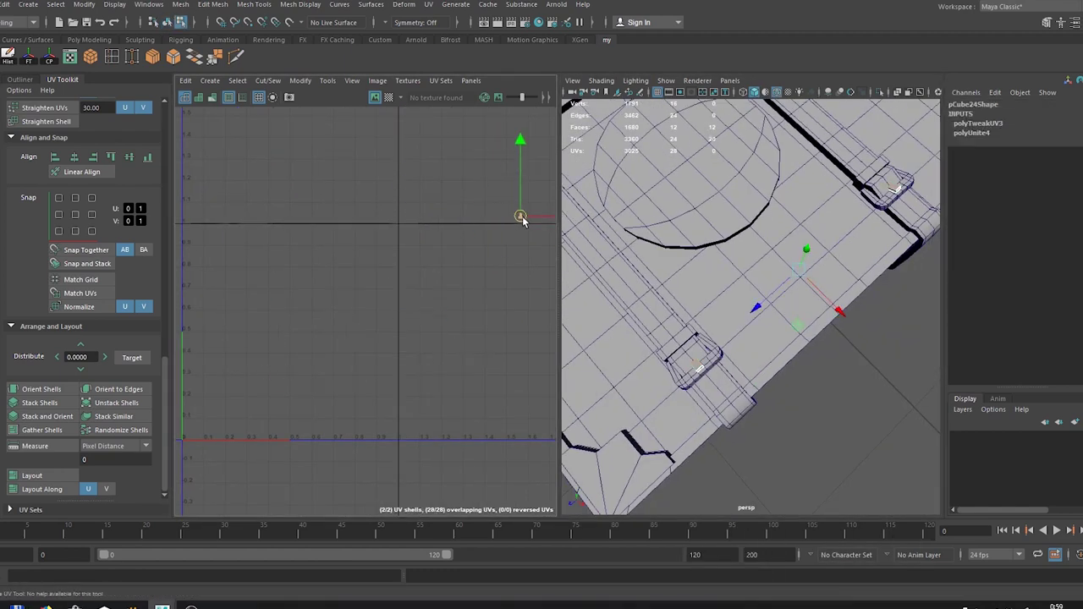
key(shift+f)
middle_drag(478, 341, 439, 403)
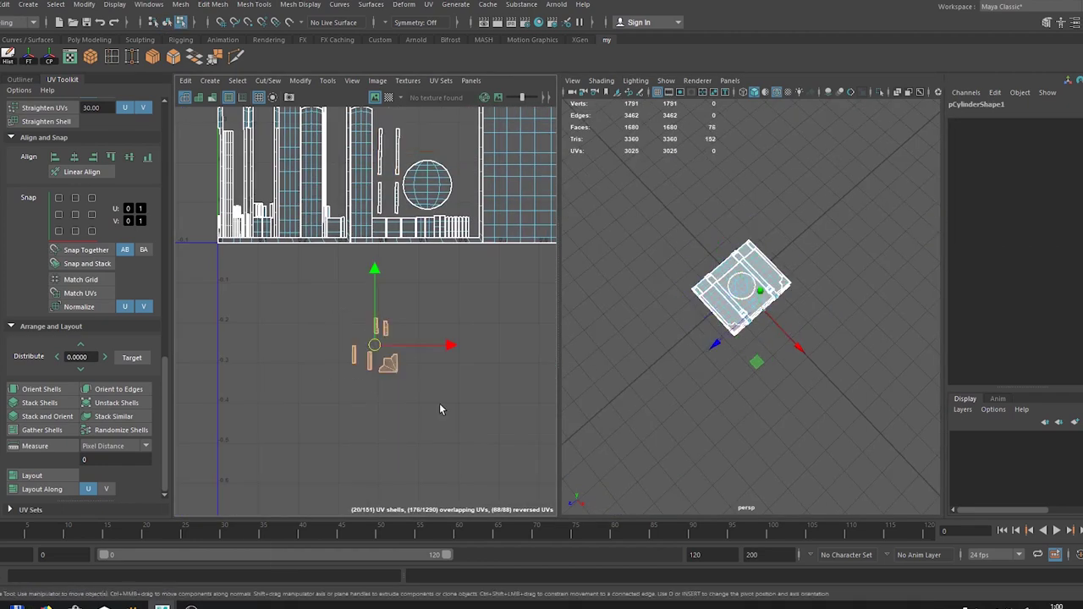
click(512, 210)
middle_drag(511, 209, 378, 148)
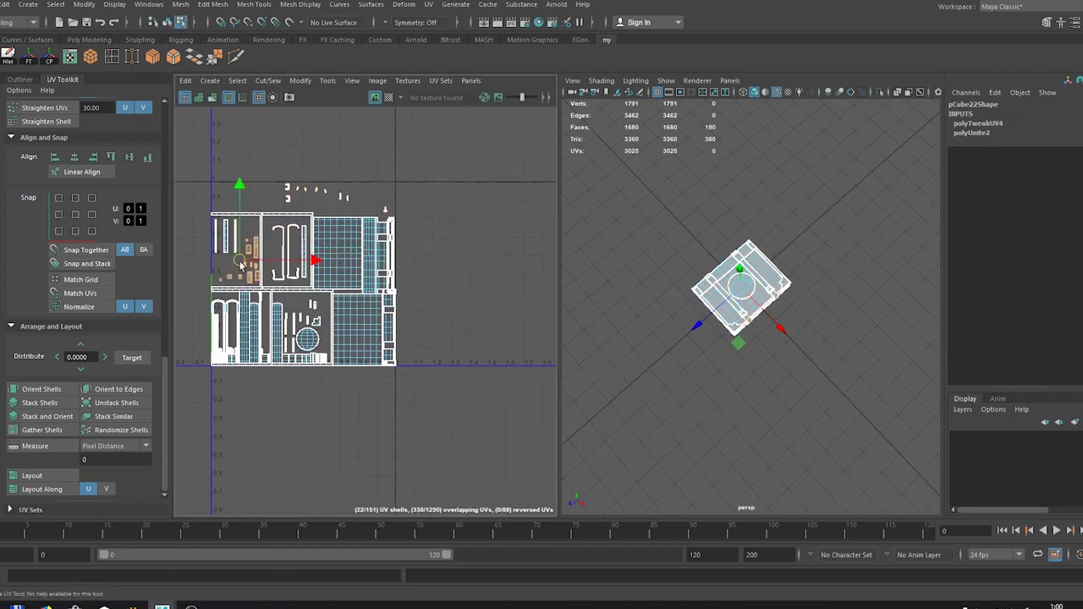
scroll(439, 224, up, 5)
right_drag(519, 241, 525, 215)
alt+drag(677, 279, 728, 274)
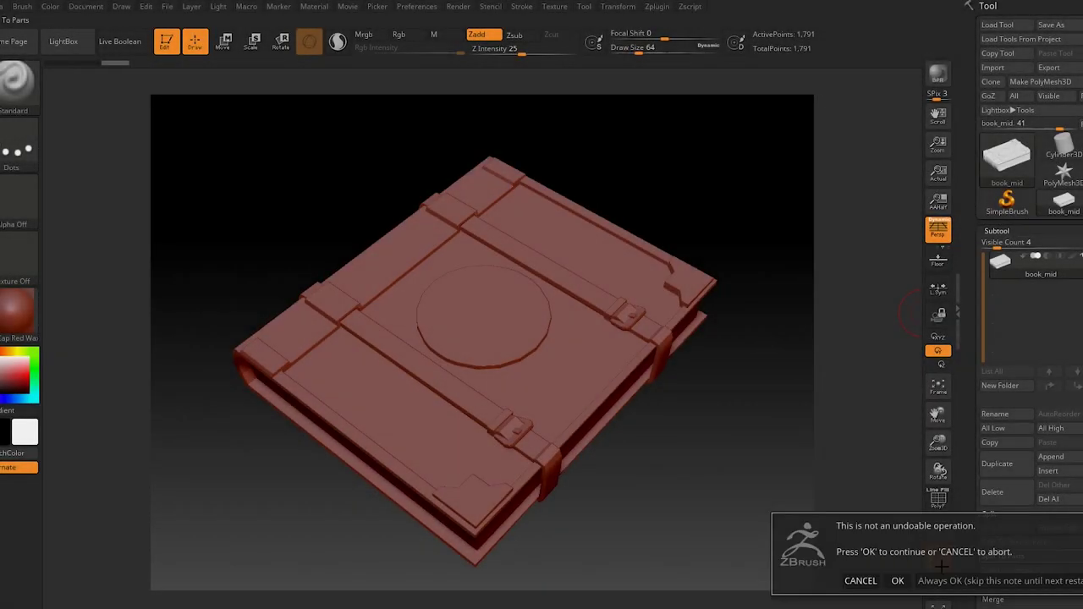
- Split the book into separate subtools and make the corner piece book_mid6 active
key(Return)
click(999, 263)
key(f)
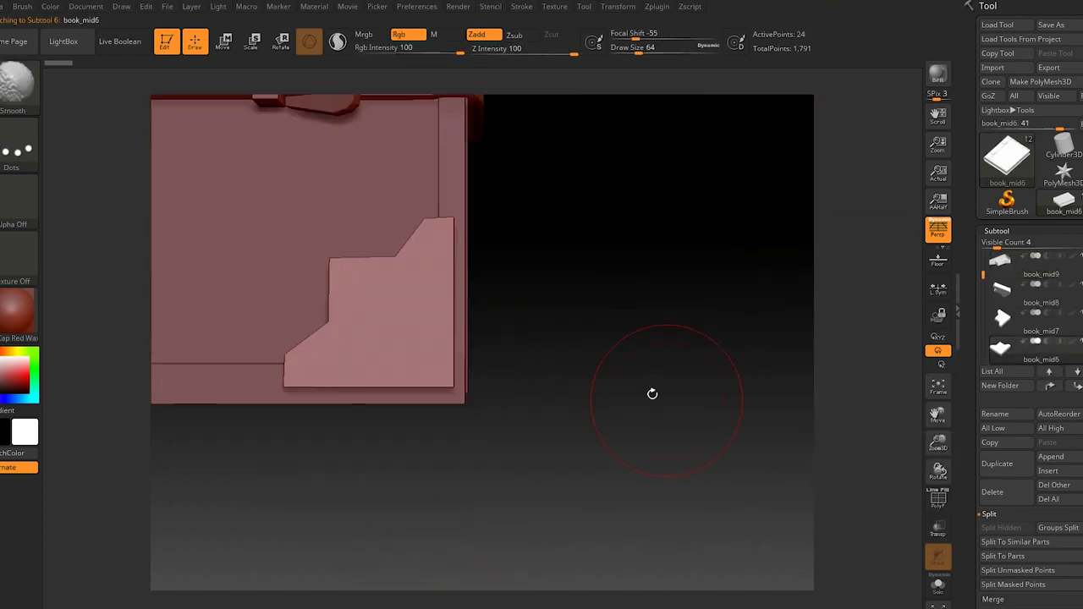
click(997, 229)
- Divide book_mid6 to level 9 (1.246 million points) with Smt off, and open the Ornament brush folder
click(1001, 244)
click(1013, 352)
click(1014, 352)
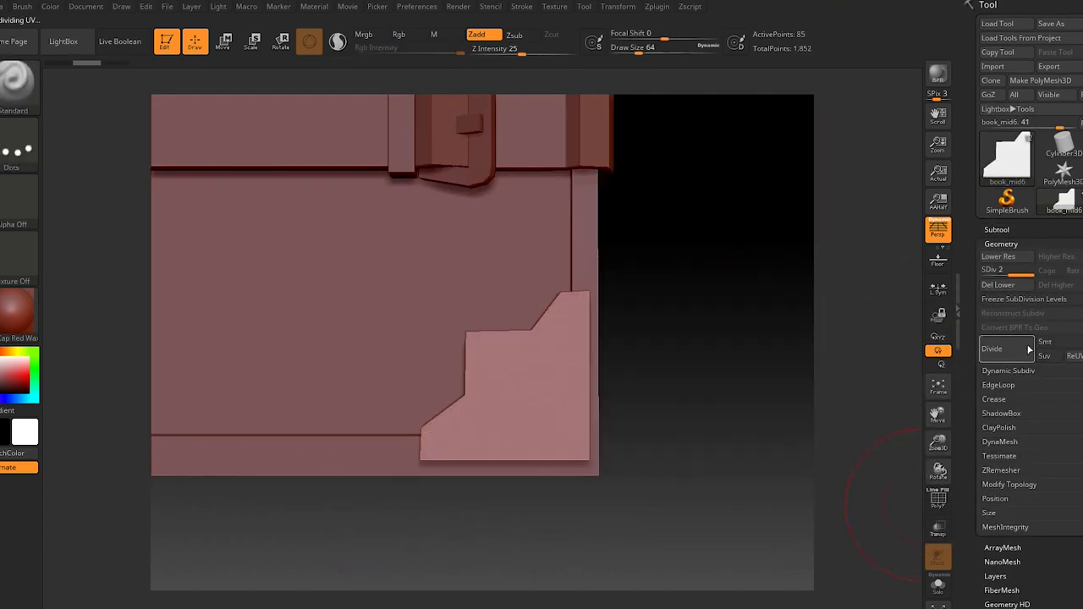
click(1021, 350)
click(1021, 350)
click(1040, 342)
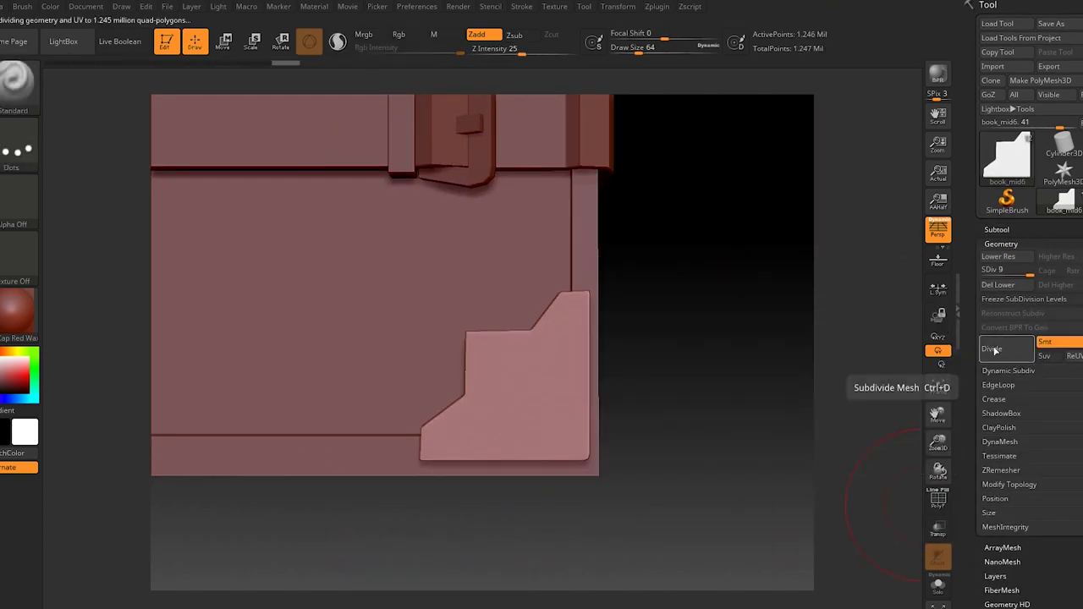
click(63, 40)
double_click(713, 193)
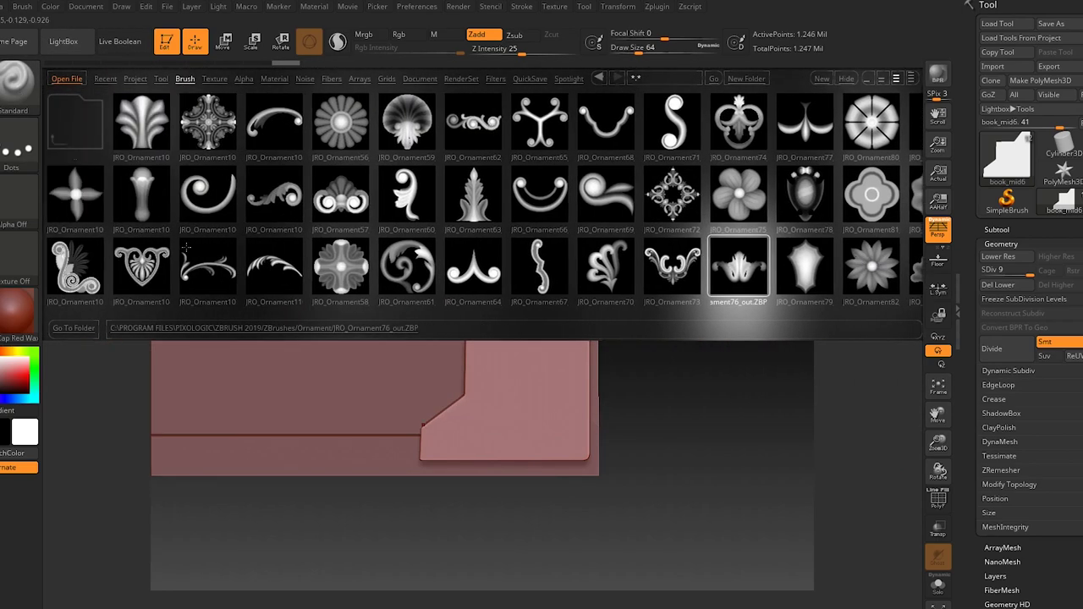
- Stamp the JRO_Ornament71 relief into the corner plate, masking the panel's inner area
double_click(653, 139)
key(b)
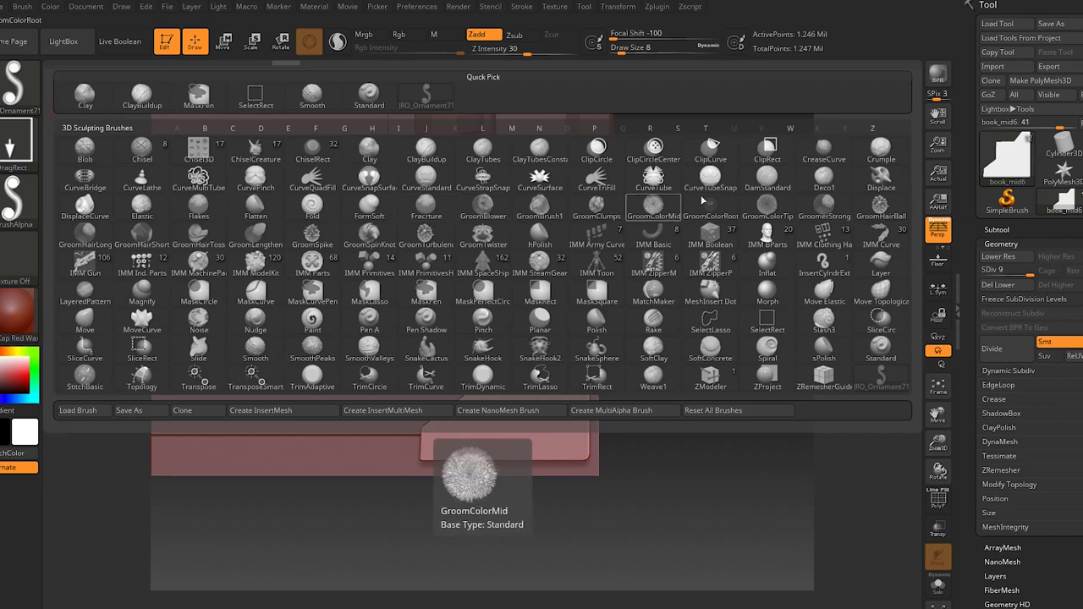
key(d)
key(s)
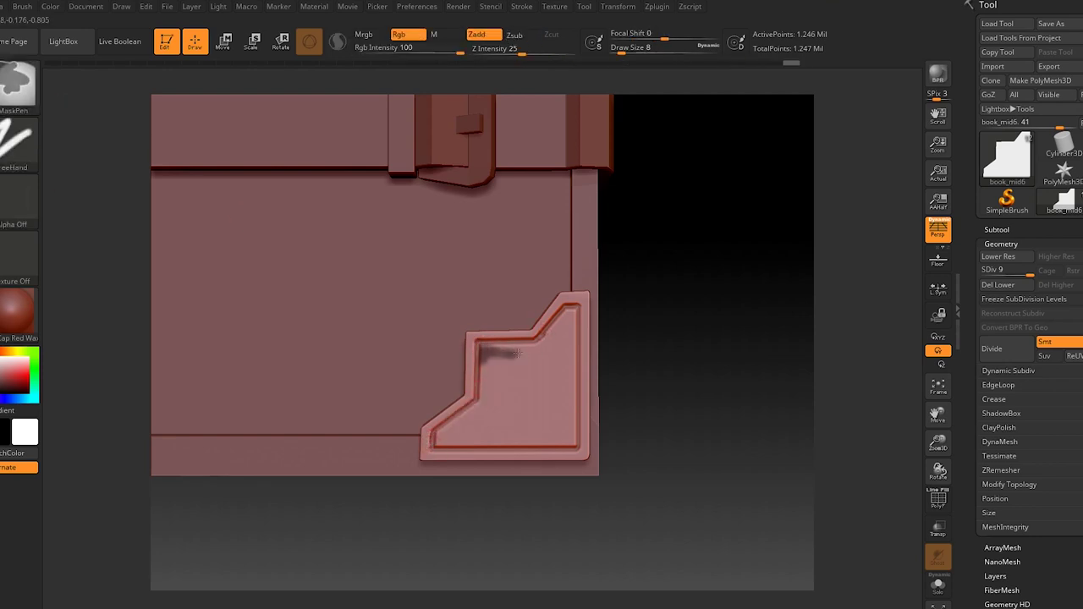
click(27, 99)
click(426, 152)
ctrl+drag(464, 416, 493, 442)
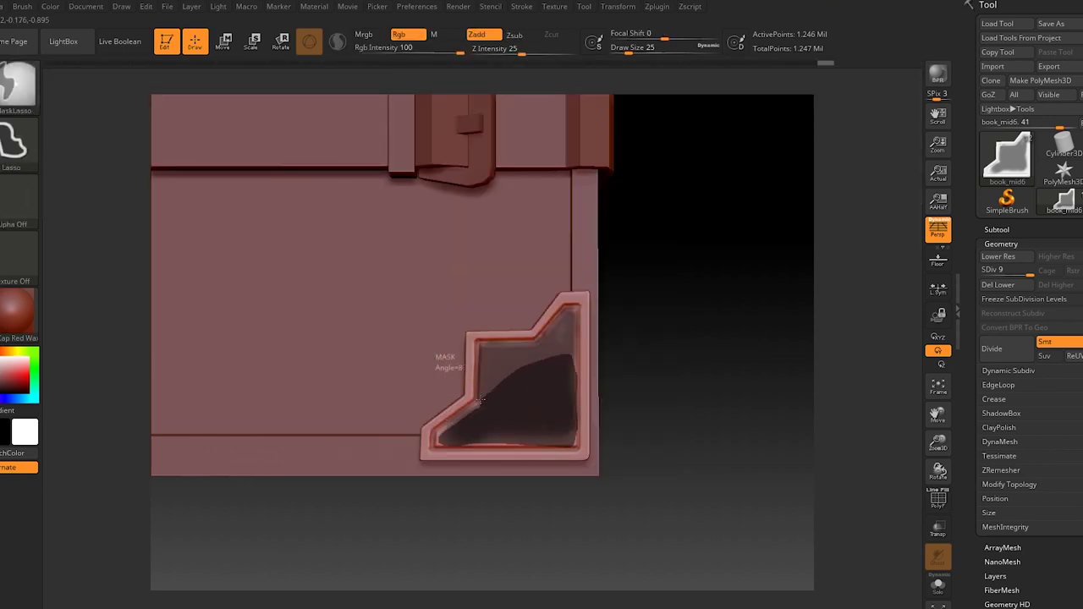
key(b)
click(555, 353)
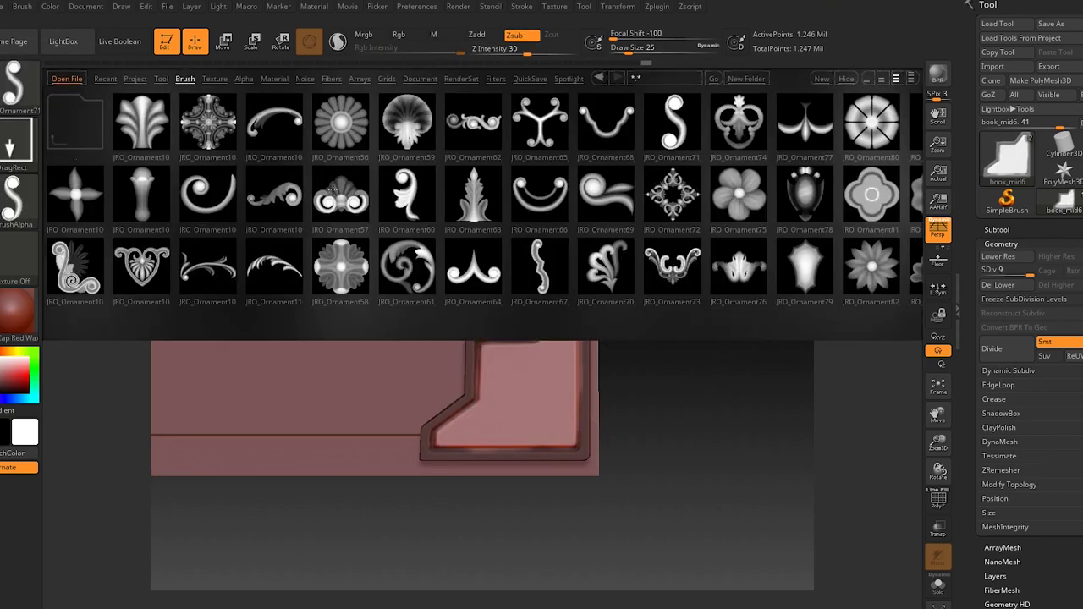
- Stamp more patterns with JRO_Ornament72 and other ornament brushes, then load the flower ornament brush
double_click(672, 195)
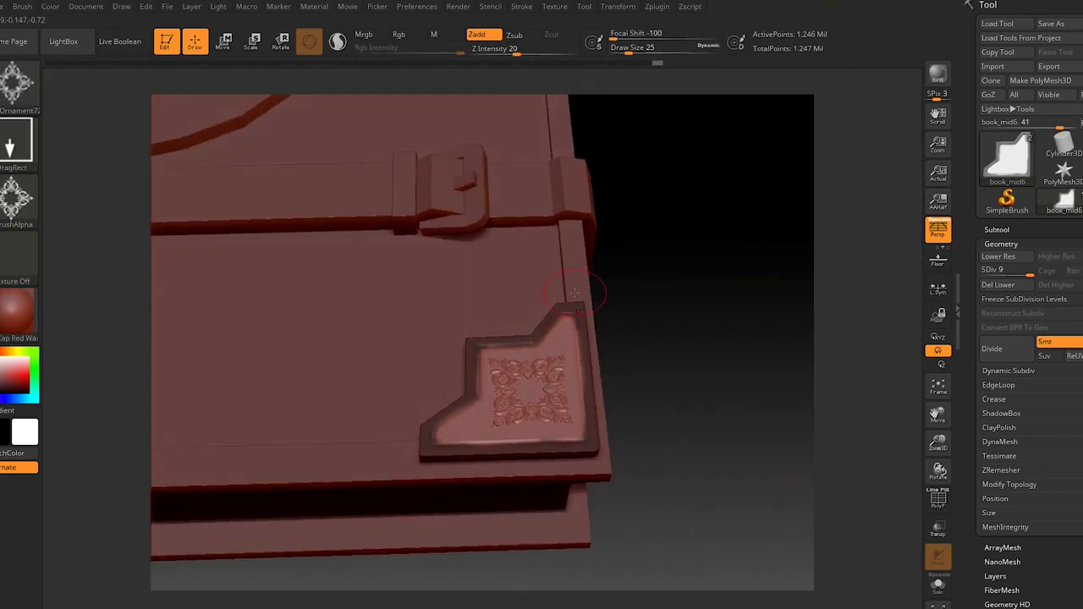
key(comma)
scroll(394, 186, right, 5)
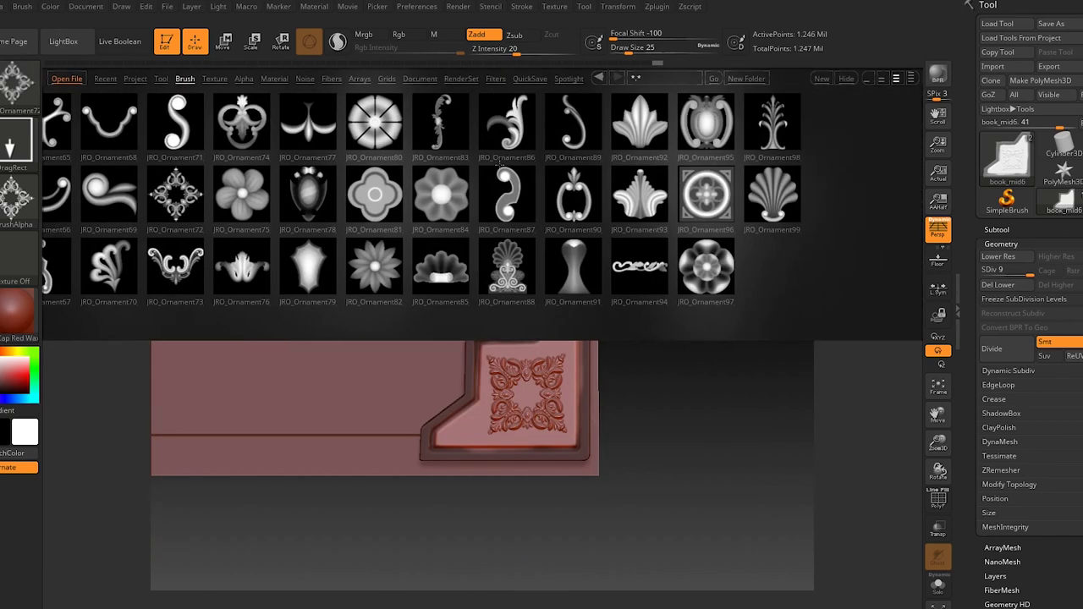
double_click(567, 123)
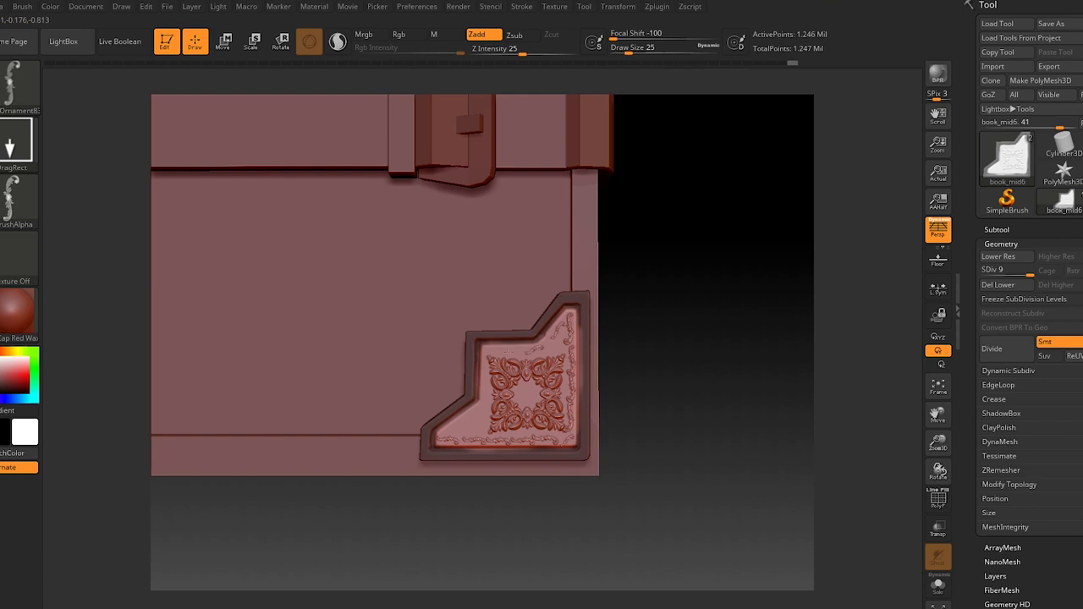
key(comma)
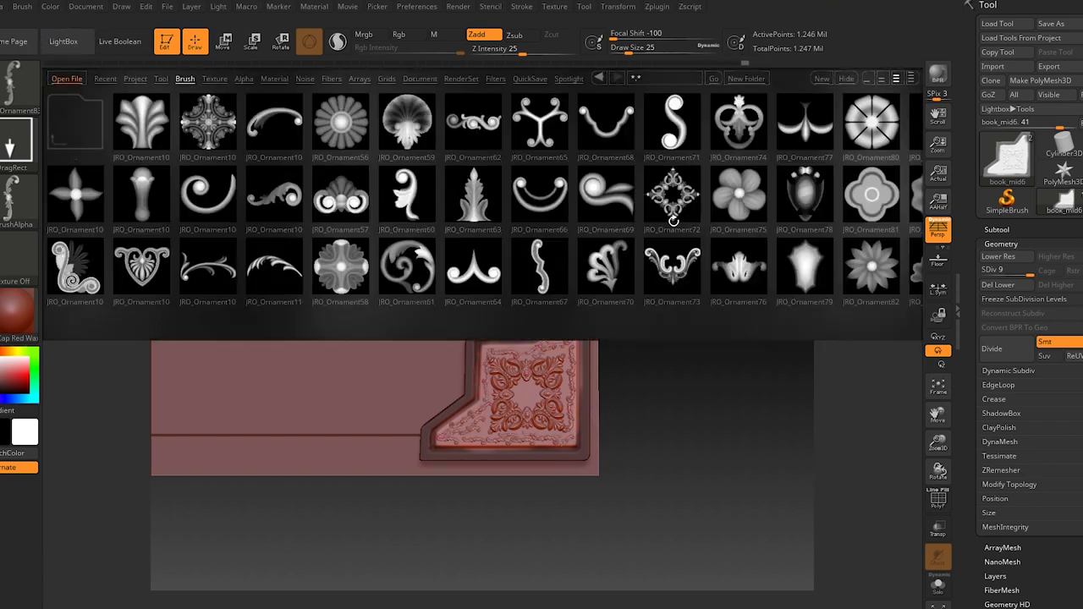
double_click(739, 202)
mouse_move(768, 233)
alt+mouse_down()
mouse_move(660, 240)
mouse_move(532, 309)
mouse_move(726, 234)
alt+mouse_up()
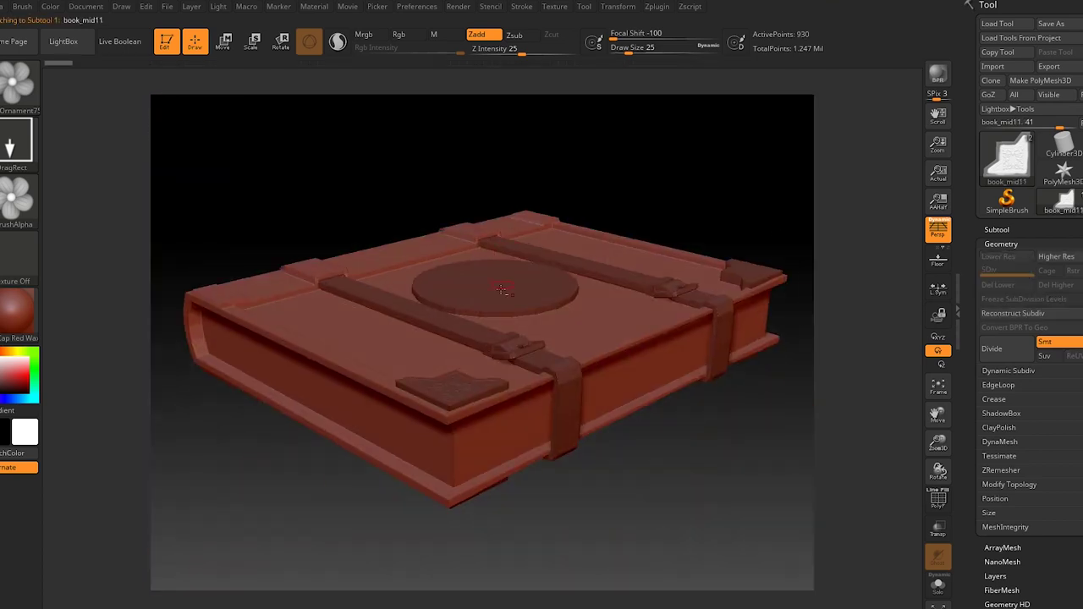
- Save the project and set up the Standard brush with a FreeHand stroke
key(ctrl+s)
key(Return)
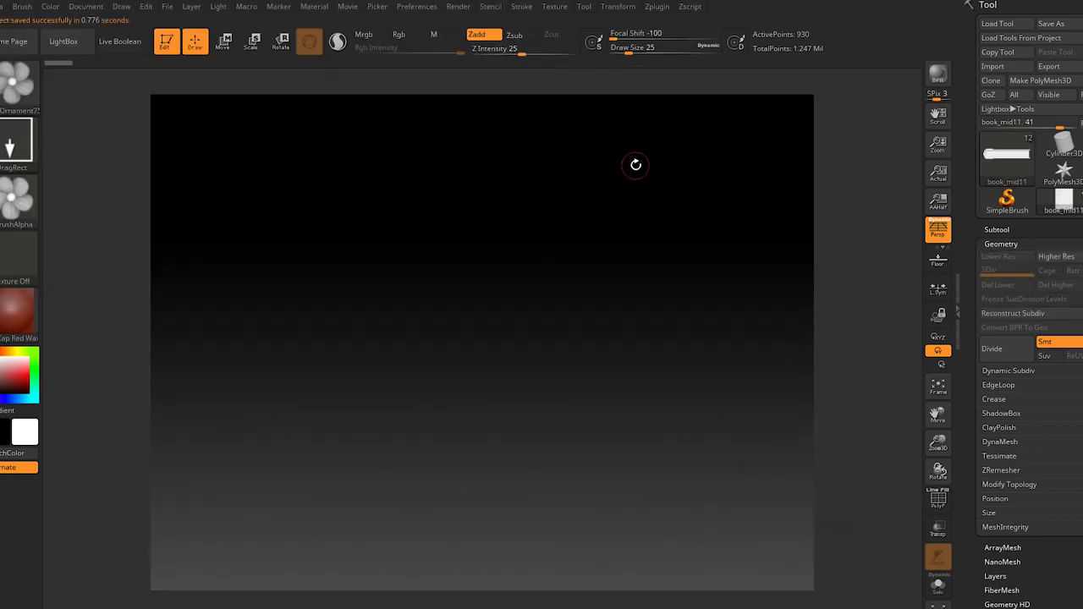
key(b)
key(s)
key(t)
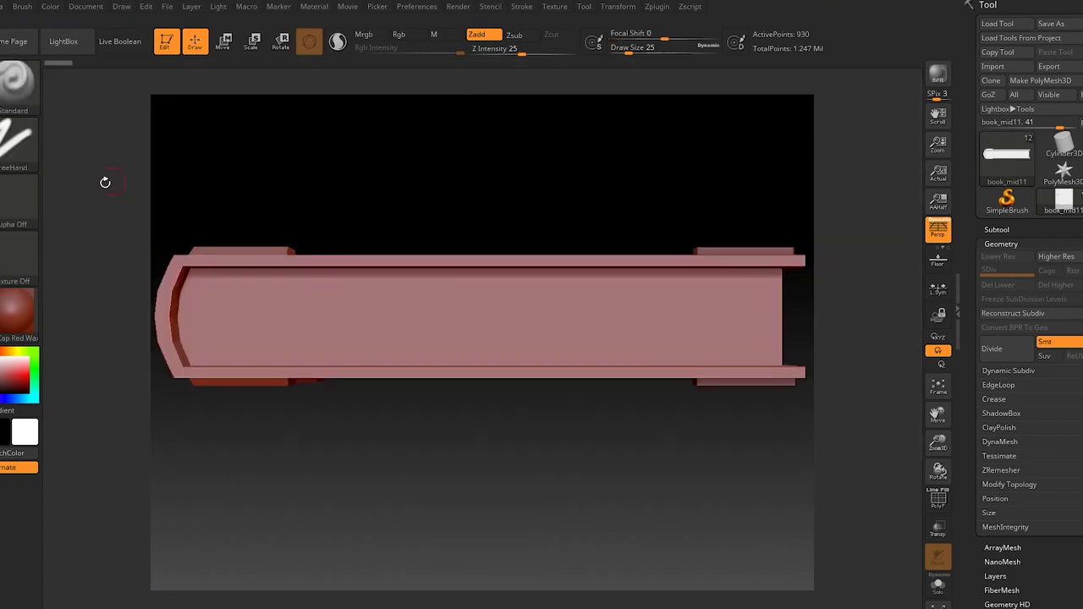
key(b)
key(s)
key(t)
key(b)
key(s)
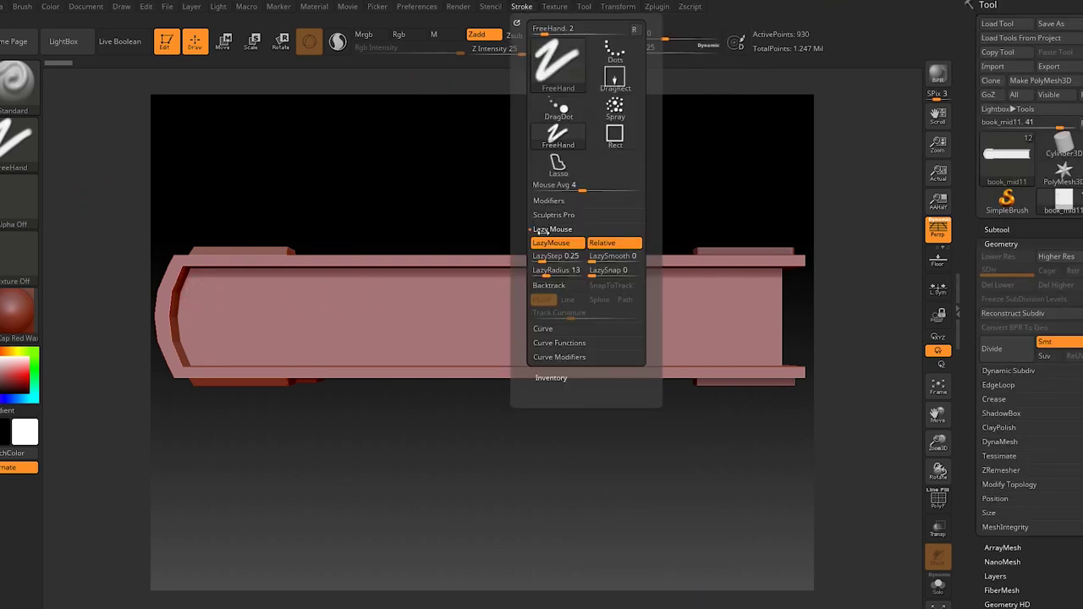
key(t)
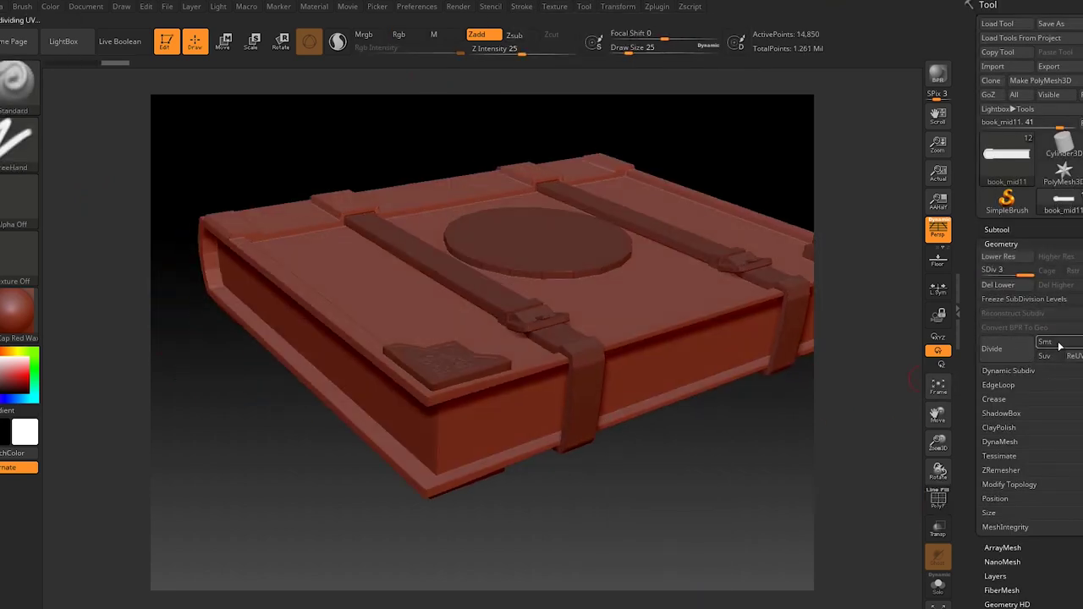
- Put the page block at subdivision level 6 and turn on X symmetry
click(1019, 351)
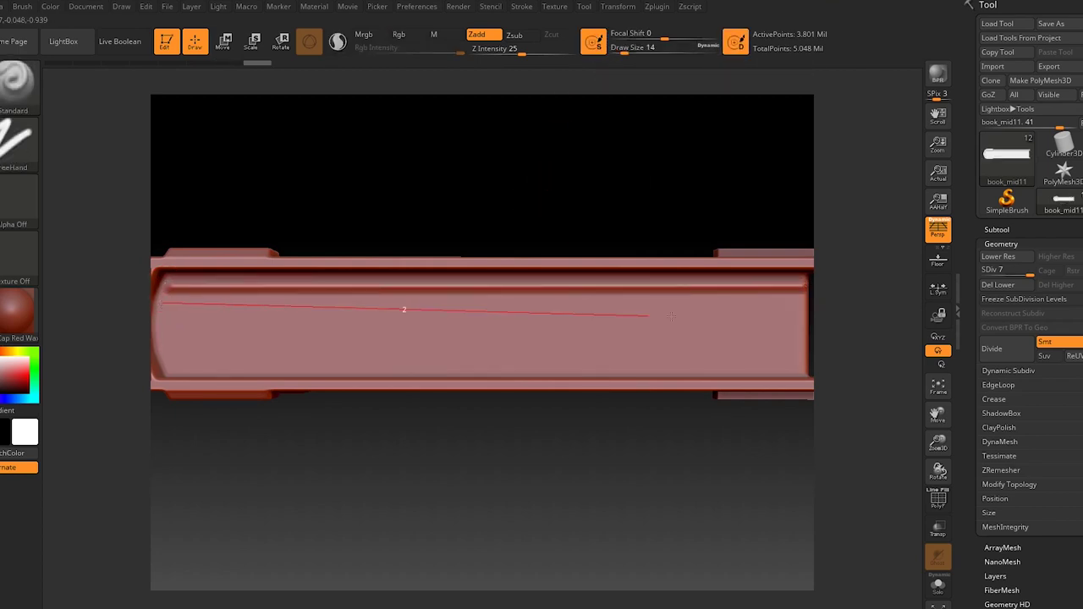
key(shift+d)
drag(555, 229, 508, 211)
click(617, 6)
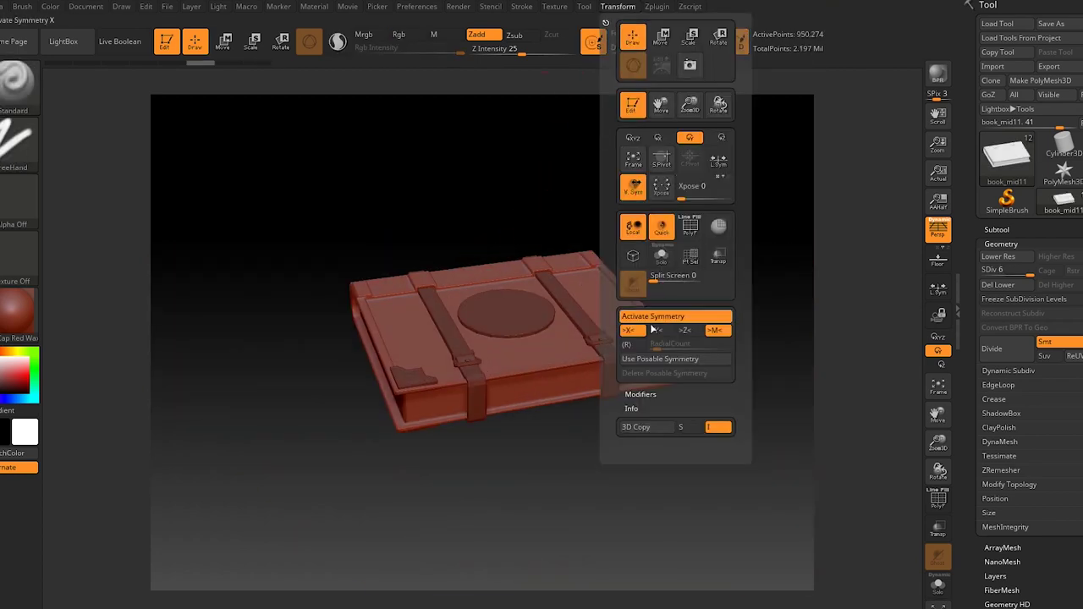
drag(440, 473, 341, 365)
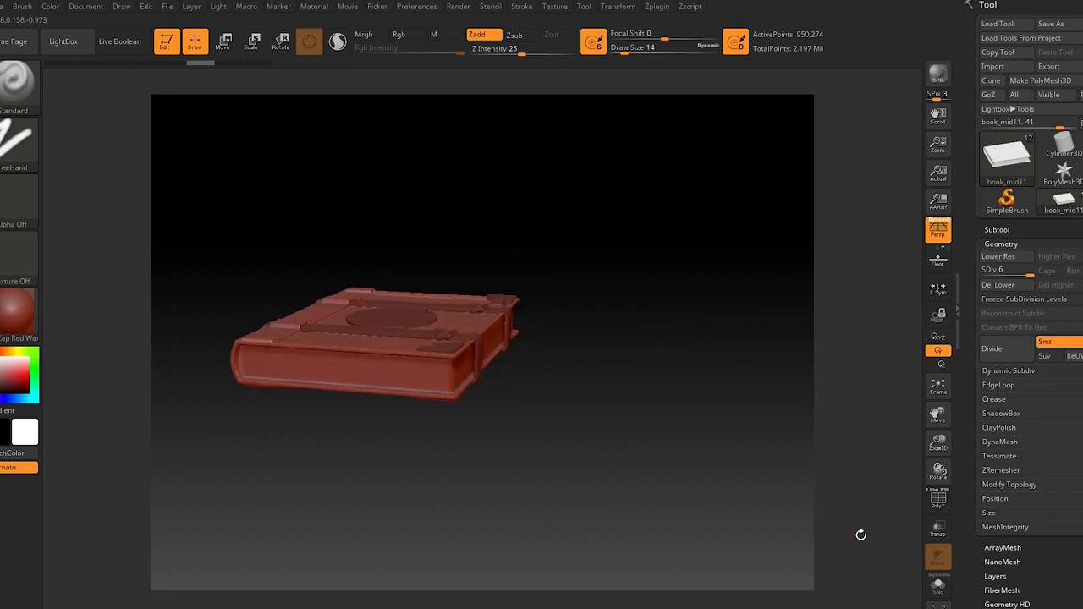
shift+drag(861, 535, 556, 426)
- Carve straight horizontal page-line grooves along the top, middle and sides of the page block
mouse_move(571, 297)
mouse_down()
mouse_move(780, 292)
mouse_move(782, 302)
mouse_up()
drag(201, 318, 681, 327)
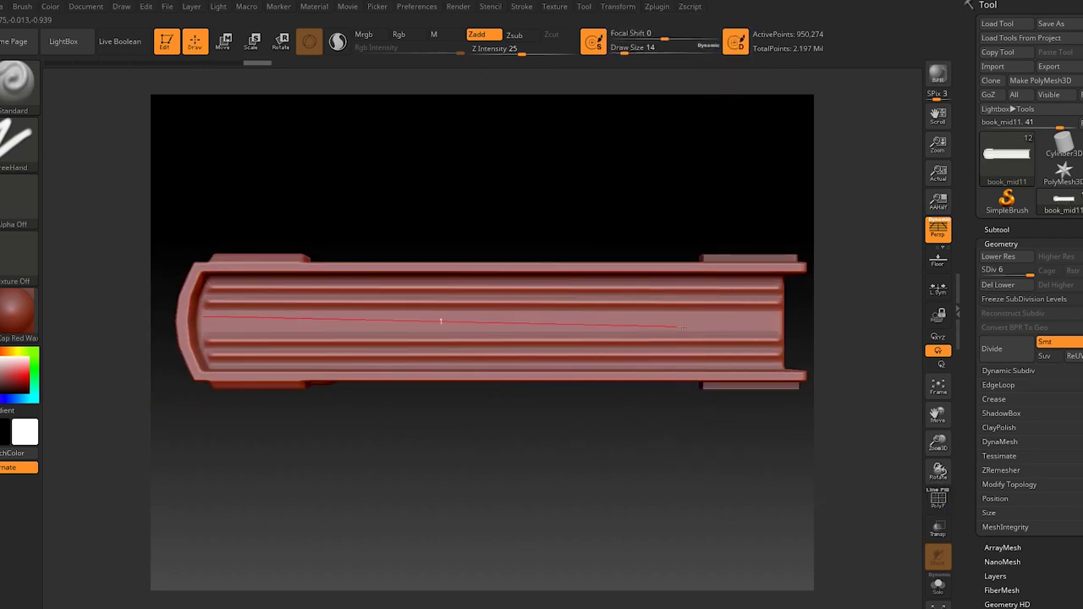
mouse_move(200, 328)
mouse_down()
mouse_move(541, 397)
mouse_move(466, 307)
mouse_up()
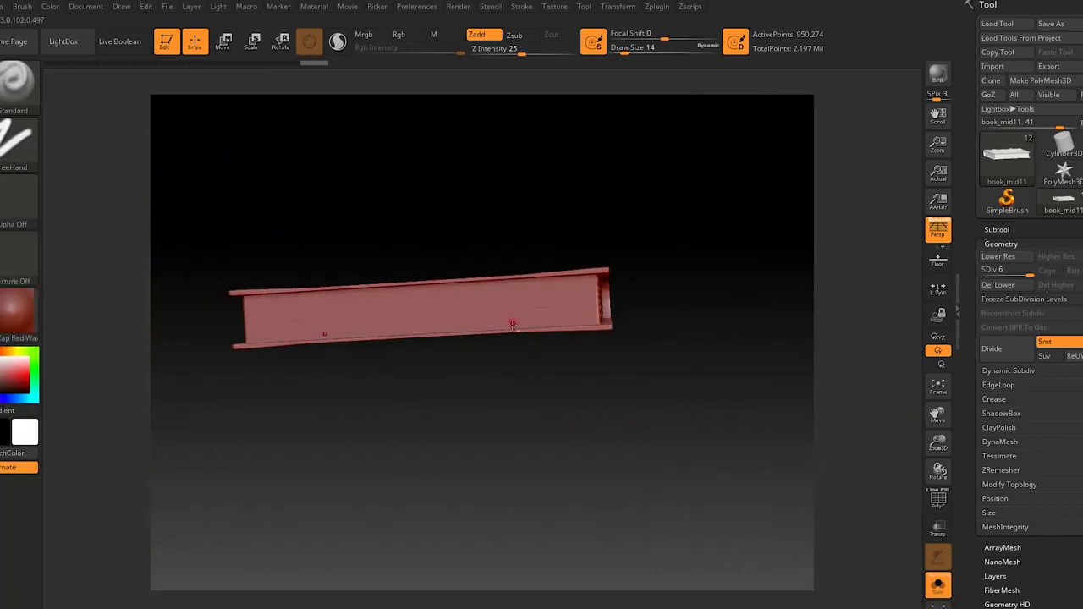
click(618, 6)
drag(474, 524, 250, 316)
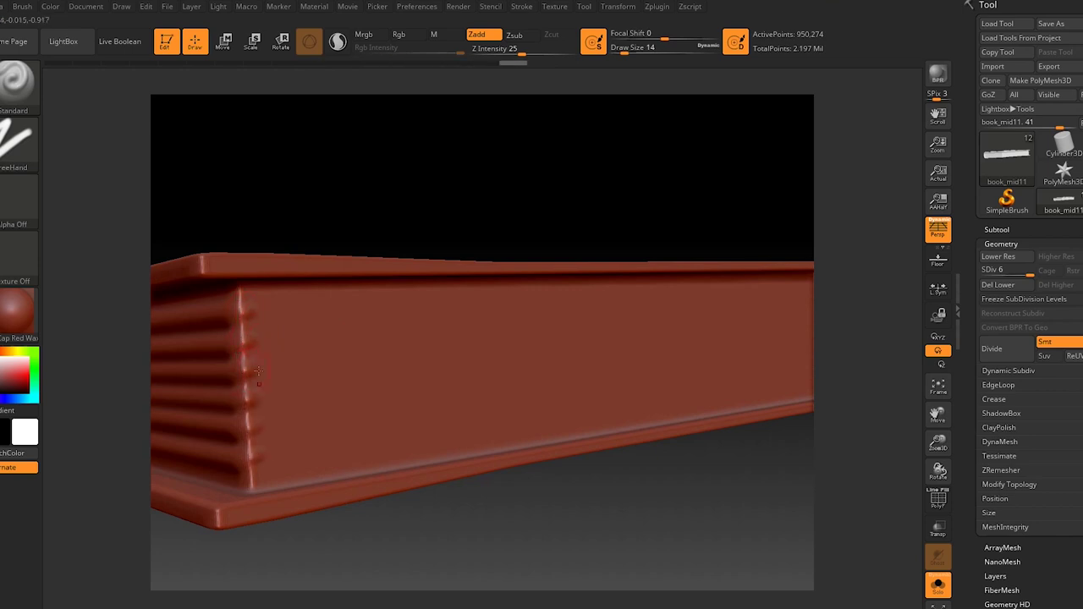
shift+drag(258, 372, 185, 325)
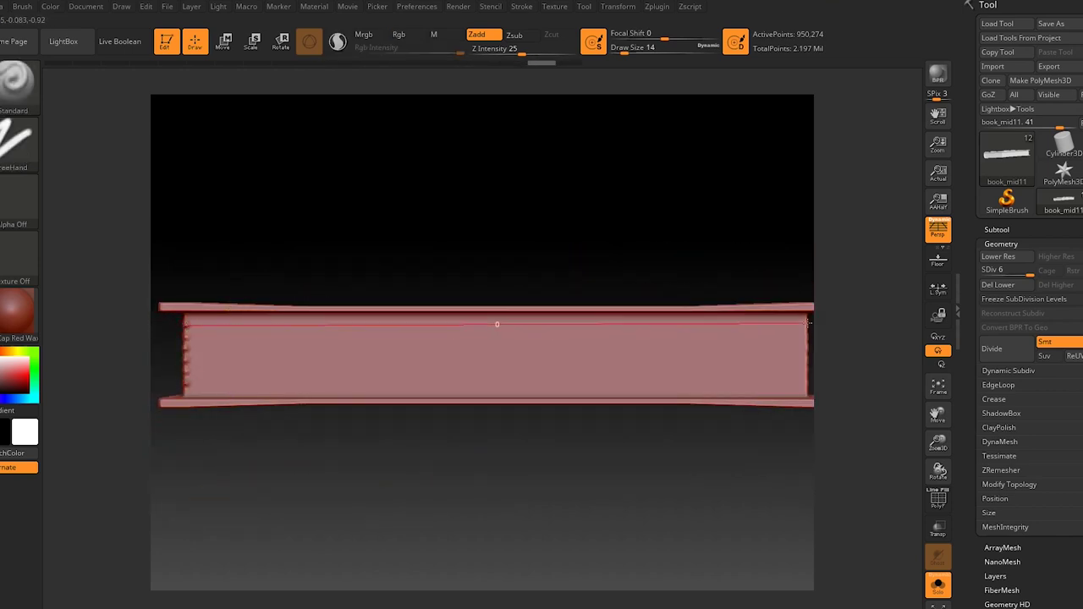
drag(808, 323, 185, 351)
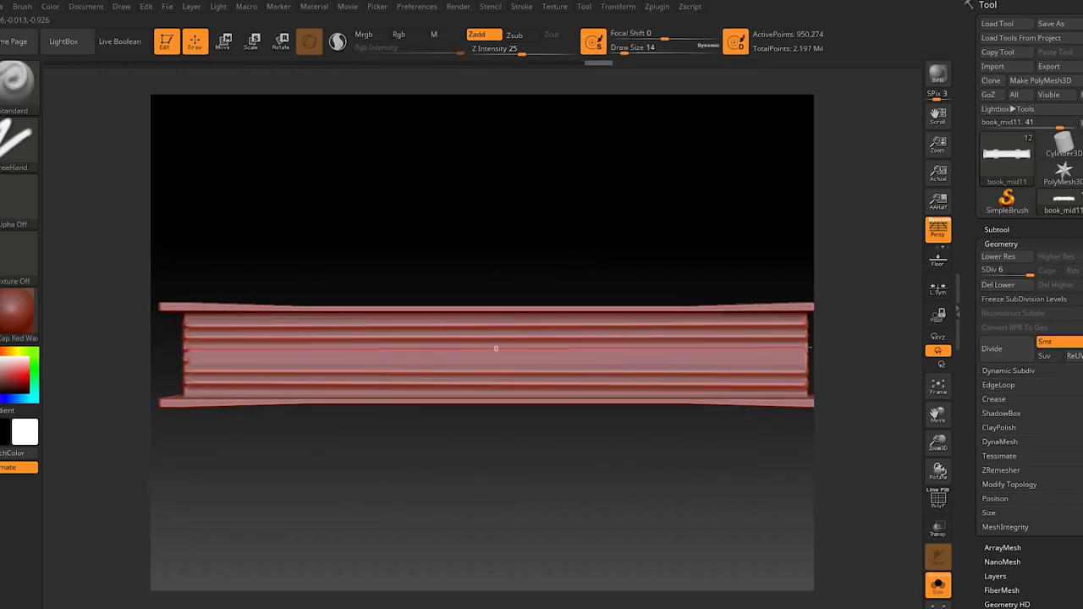
drag(495, 361, 418, 301)
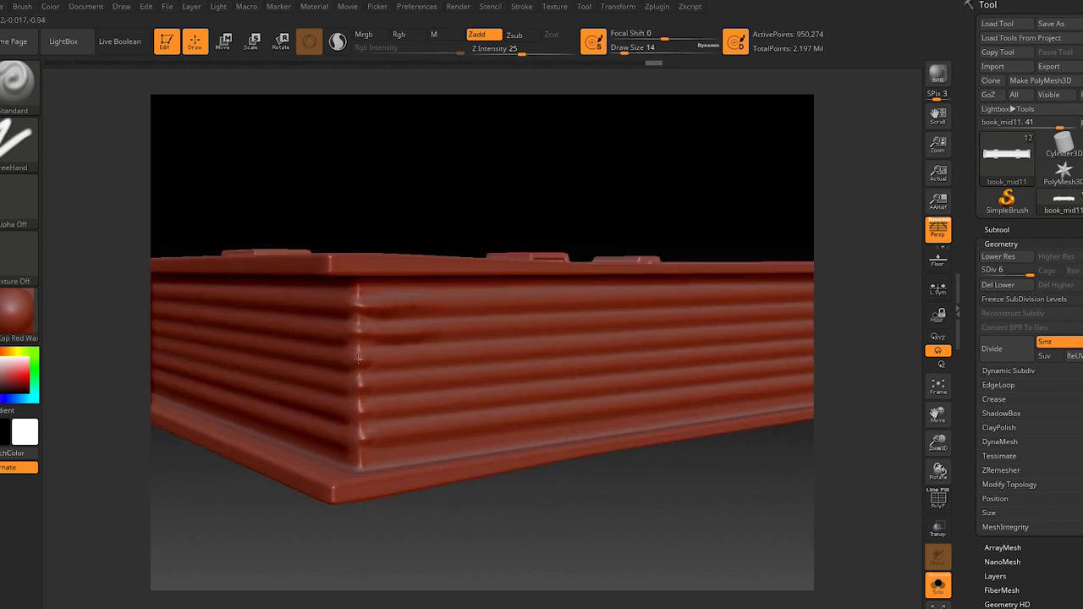
mouse_move(377, 408)
mouse_down()
mouse_move(319, 384)
mouse_move(291, 342)
mouse_up()
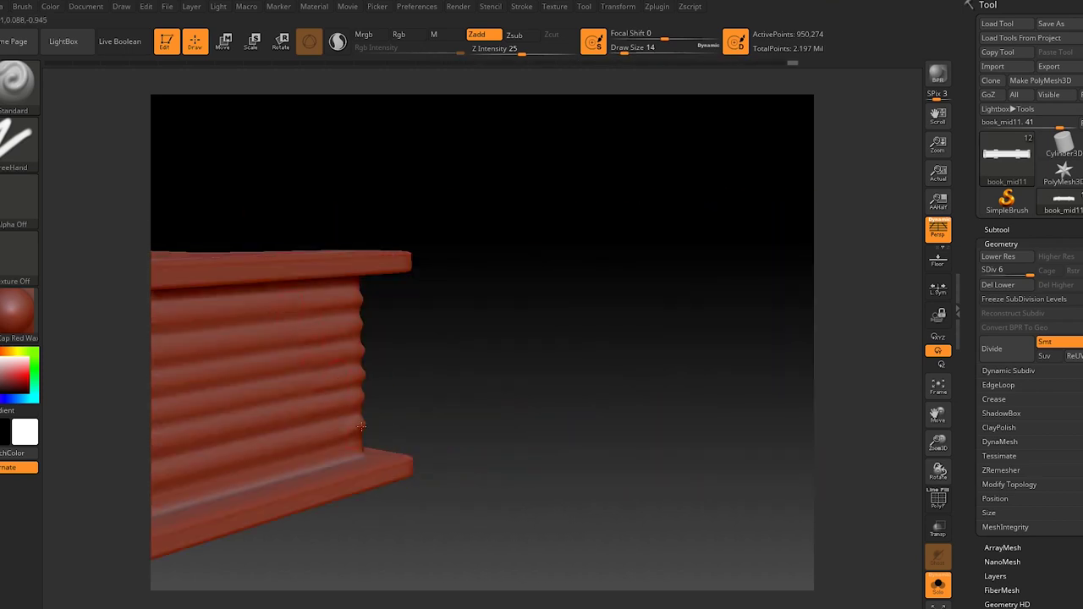
mouse_move(361, 426)
mouse_down()
mouse_move(535, 235)
mouse_move(517, 275)
mouse_up()
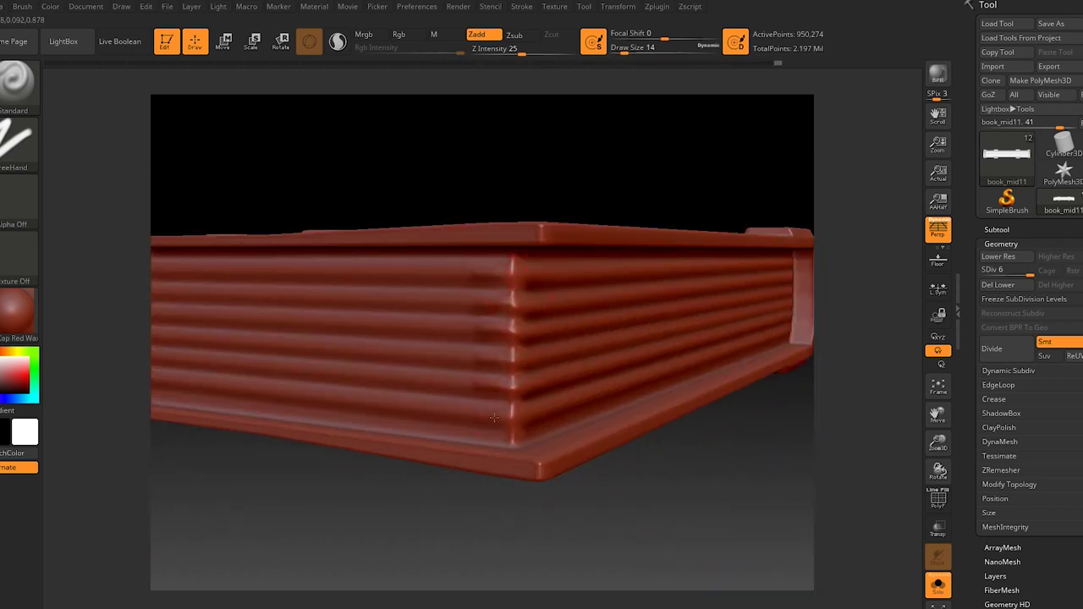
drag(494, 418, 346, 243)
drag(385, 379, 412, 282)
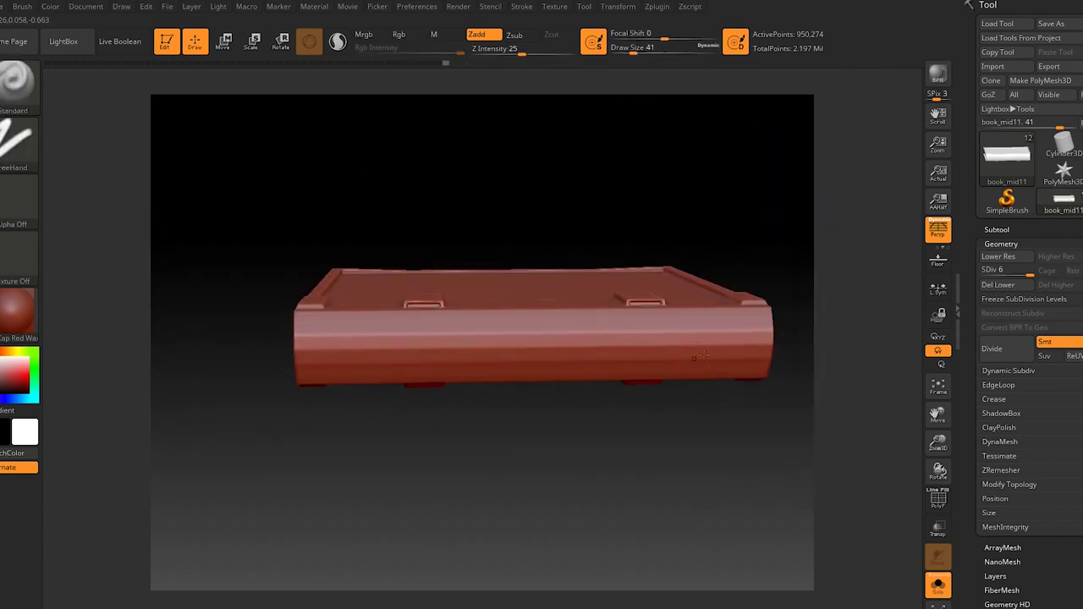
- Turn the book upright to face the cover, with rotation locked to the Y axis
drag(749, 342, 909, 298)
drag(1011, 273, 1030, 272)
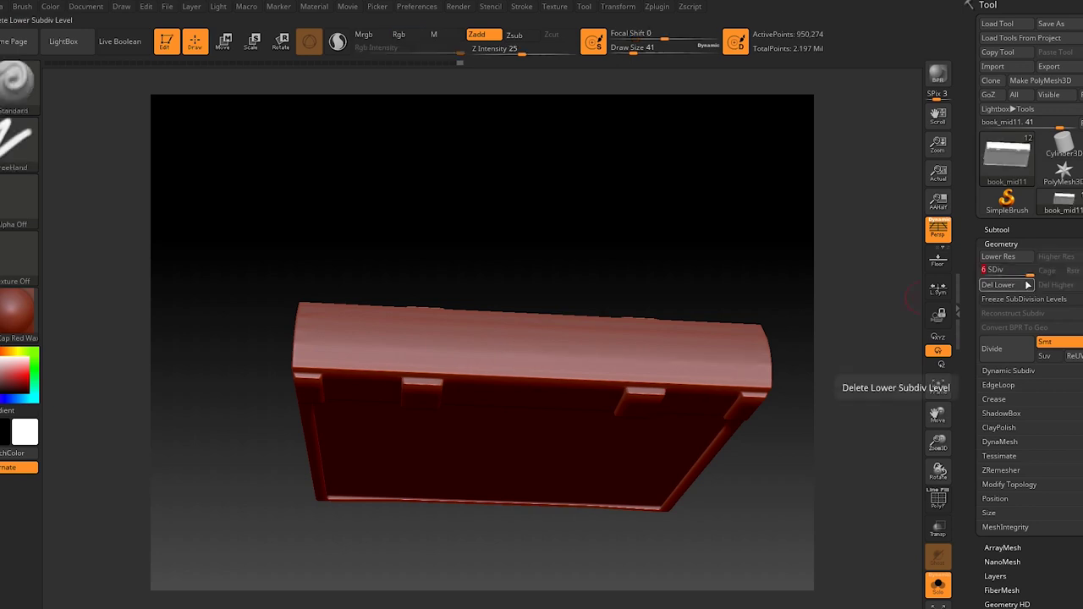
mouse_move(598, 347)
mouse_down()
mouse_move(620, 246)
mouse_move(541, 288)
mouse_move(533, 240)
mouse_move(503, 184)
mouse_move(489, 255)
mouse_move(756, 530)
mouse_move(408, 437)
mouse_up()
click(937, 350)
click(618, 6)
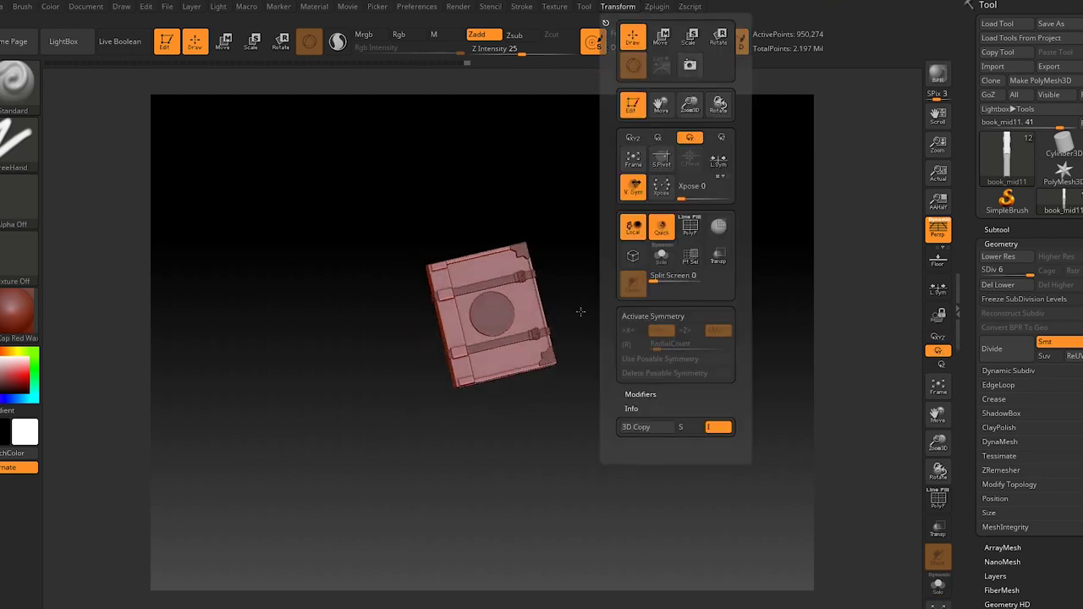
drag(473, 212, 441, 244)
key(f)
drag(592, 310, 626, 254)
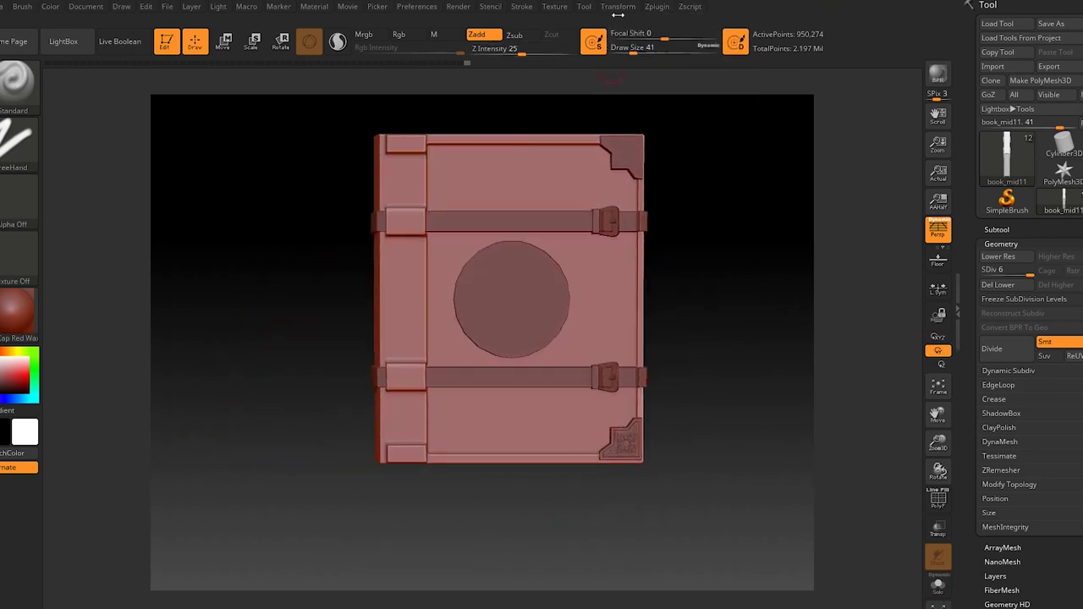
click(617, 6)
- Divide the spine to SDiv 7 and stamp a floral JRO_Ornament72 ornament on its panel
key(b)
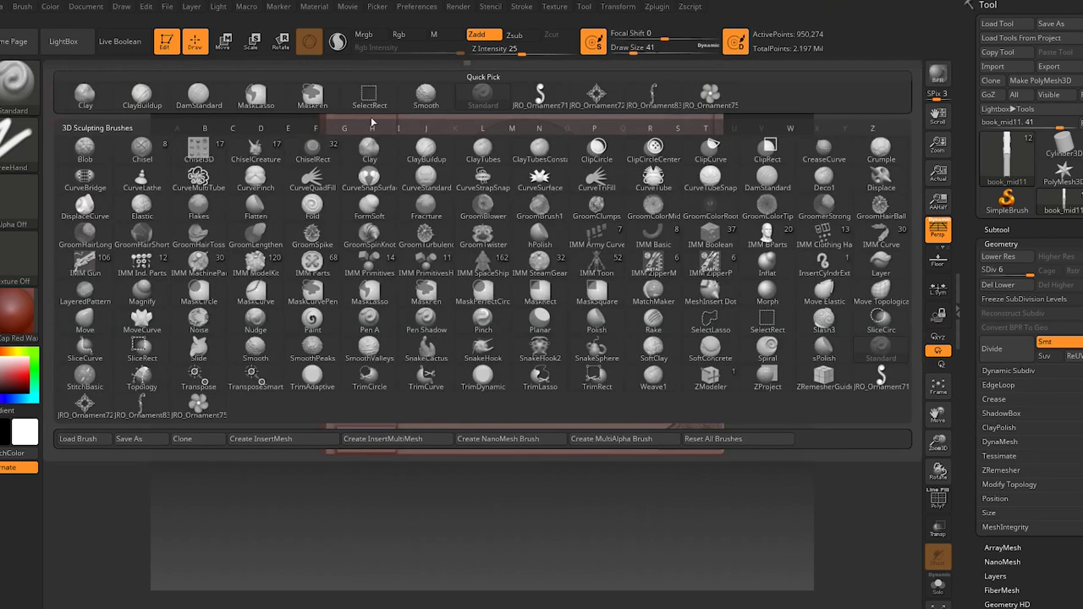
click(367, 390)
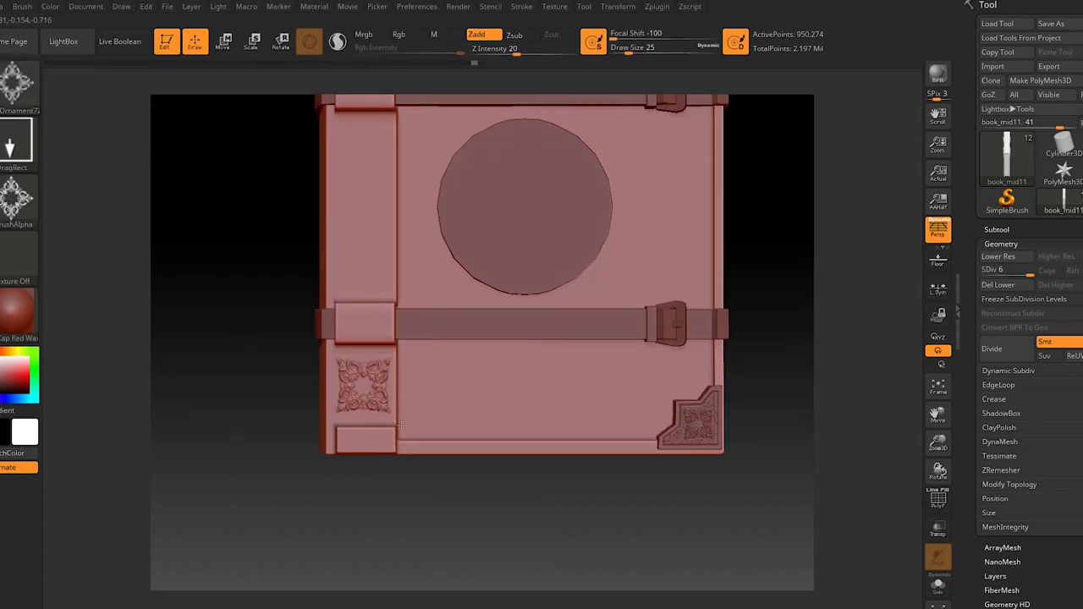
key(comma)
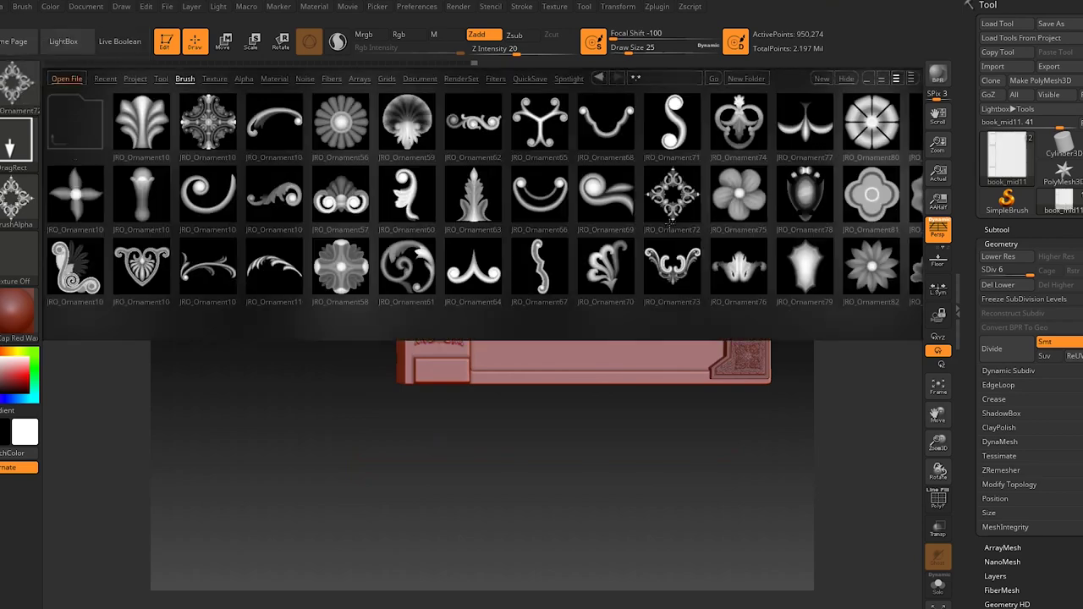
click(181, 78)
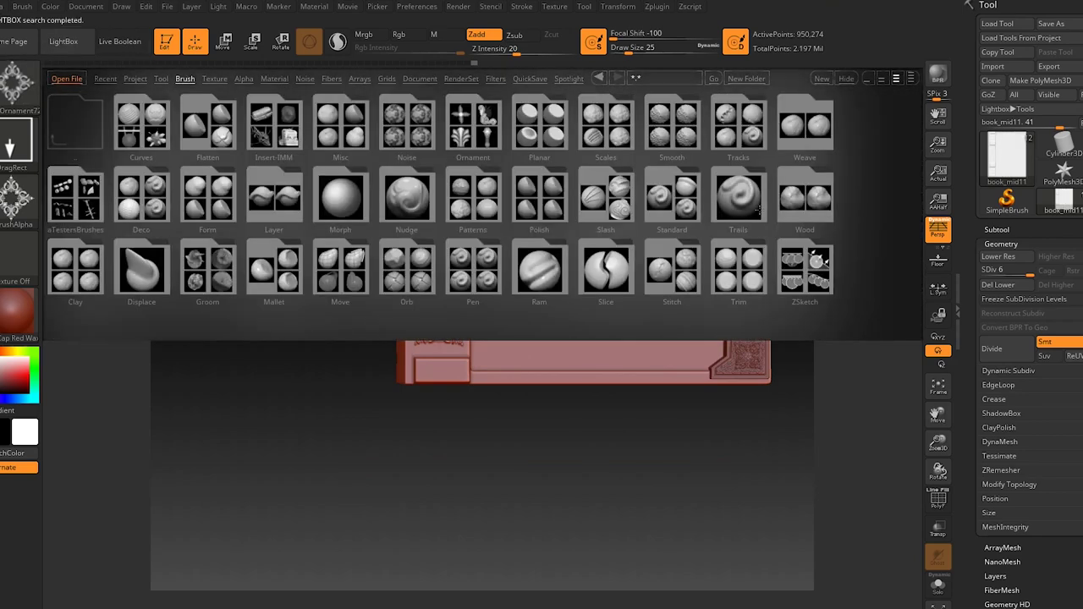
key(b)
key(s)
key(t)
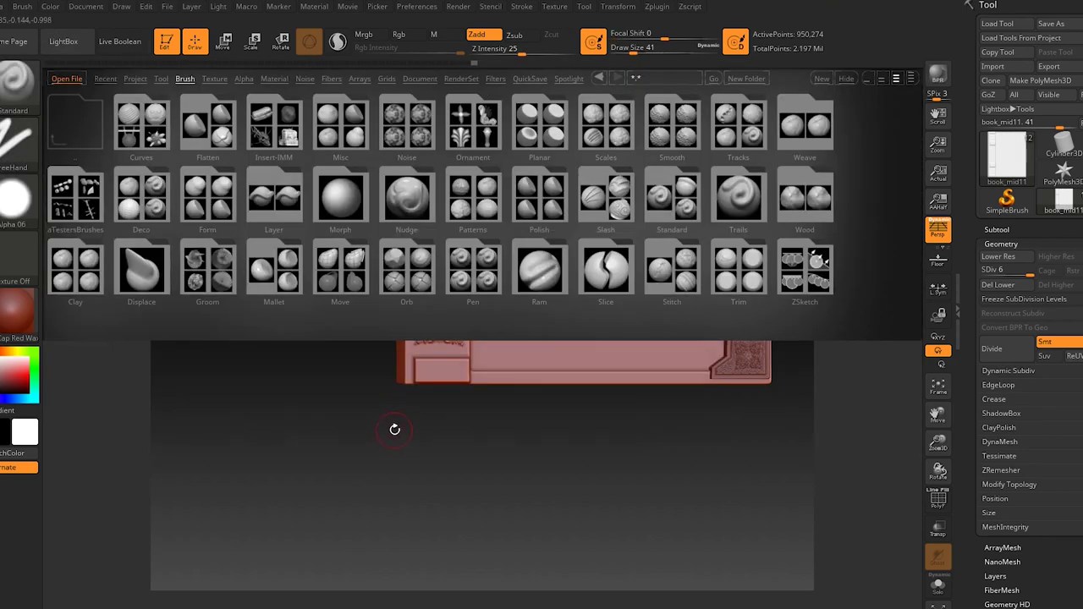
key(comma)
alt+drag(569, 390, 794, 216)
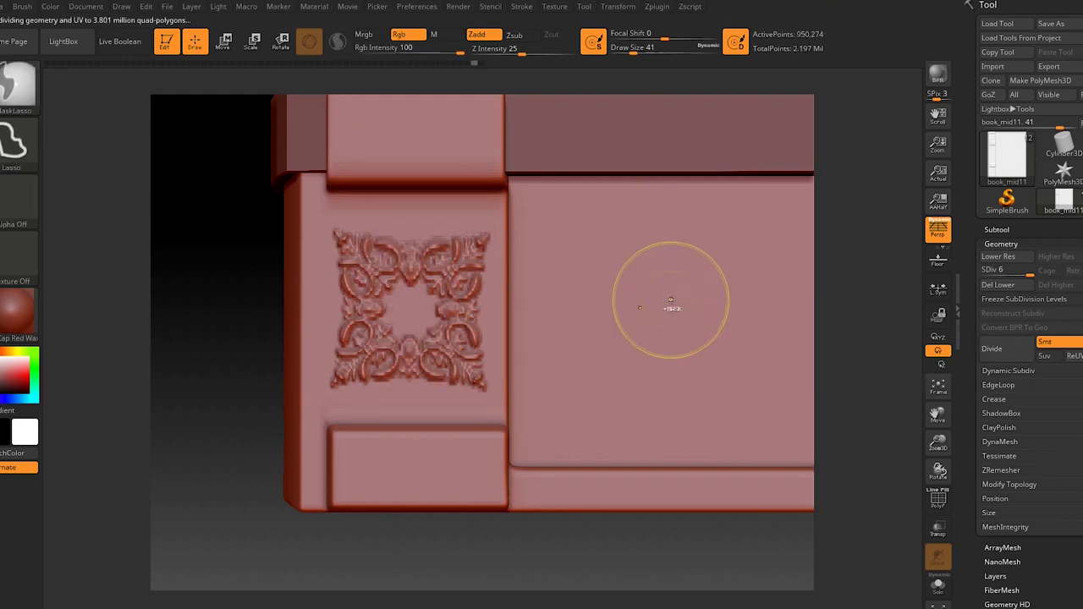
key(b)
drag(413, 309, 529, 423)
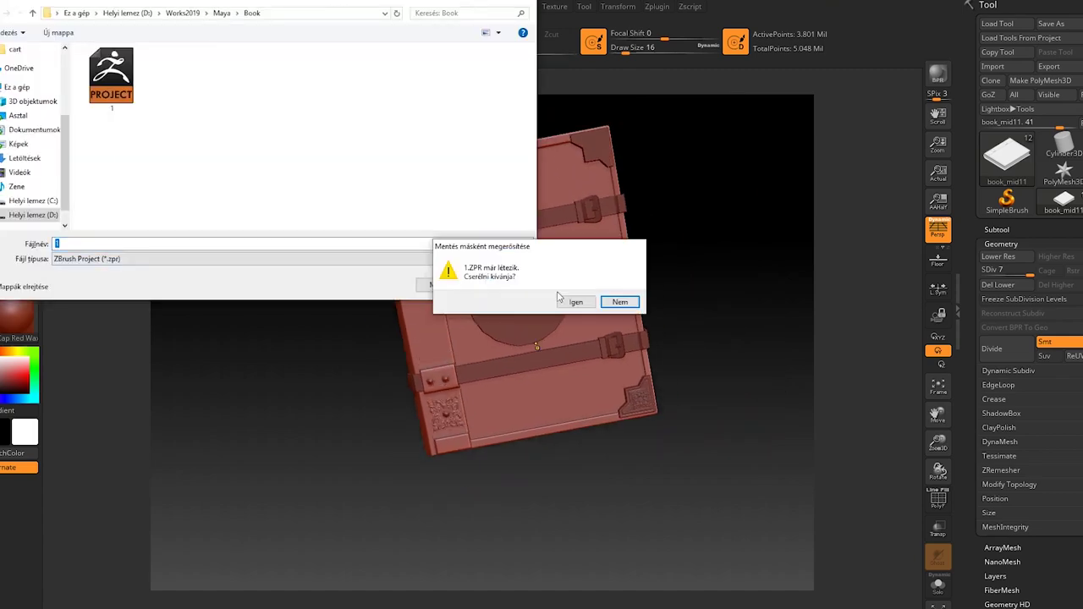
- Confirm overwriting 1.ZPR, then mask a rectangle over the spine panel between the straps
click(576, 302)
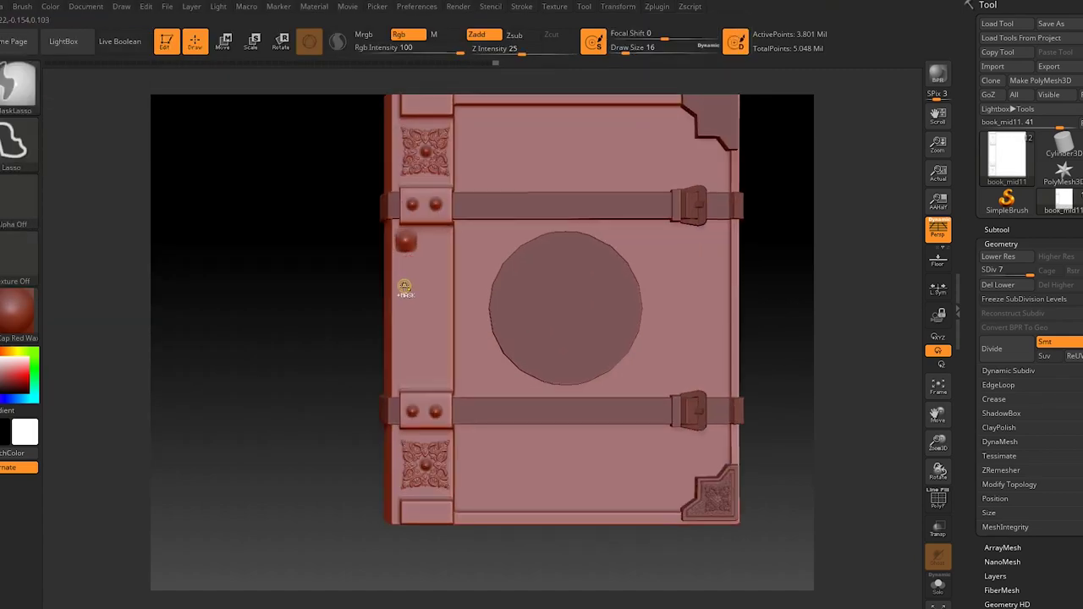
ctrl+click(17, 85)
click(444, 150)
ctrl+drag(406, 237, 446, 382)
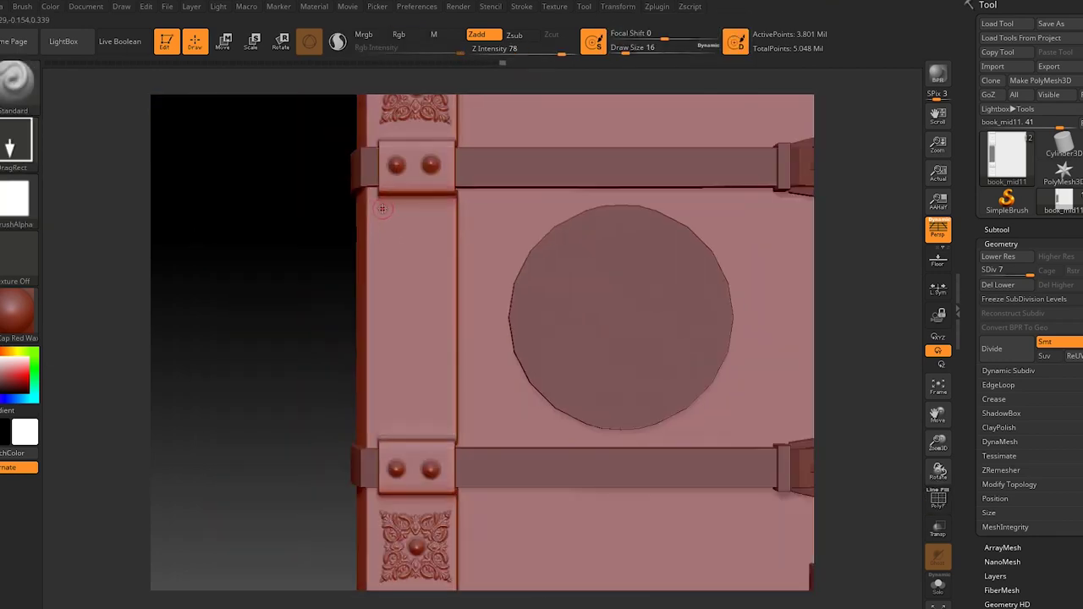
ctrl+drag(382, 208, 445, 457)
- Invert the mask and raise the spine panel with the Move gizmo
drag(321, 380, 266, 183)
ctrl+click(253, 127)
click(225, 40)
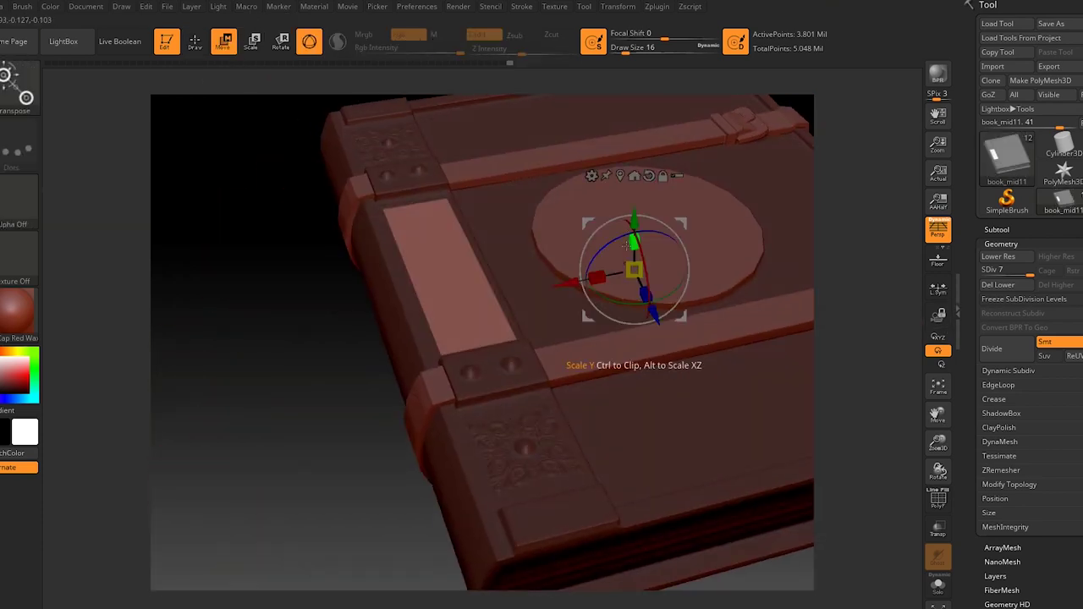
mouse_move(254, 355)
mouse_down()
mouse_move(254, 220)
mouse_move(280, 254)
mouse_up()
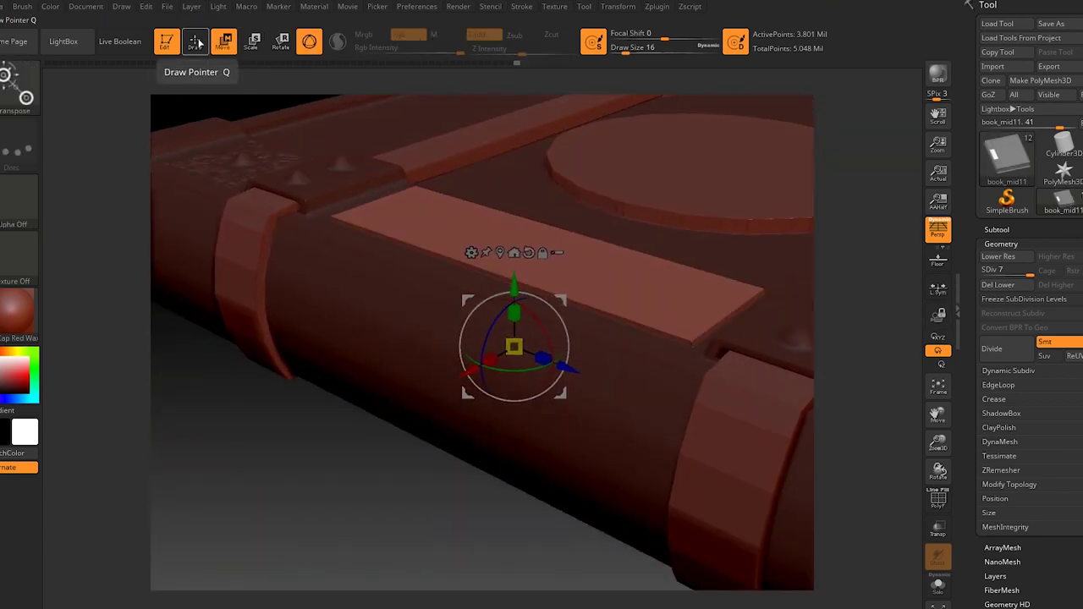
click(194, 41)
drag(254, 338, 324, 205)
- Stamp a shell ornament at the top of the spine panel and a flipped one at the bottom
key(b)
key(o)
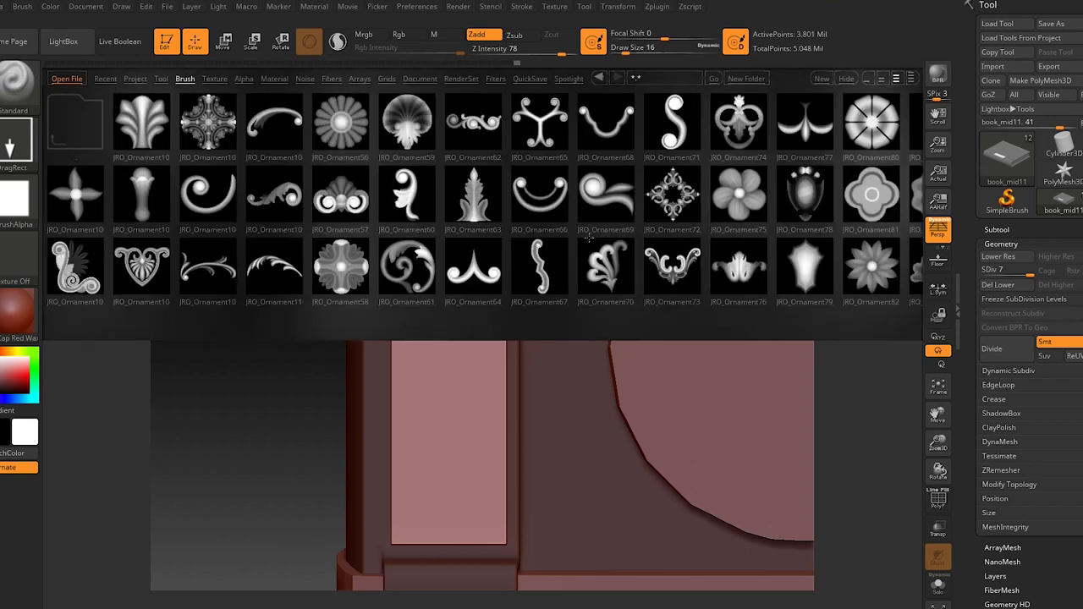
click(346, 258)
drag(447, 193, 446, 257)
drag(448, 503, 447, 445)
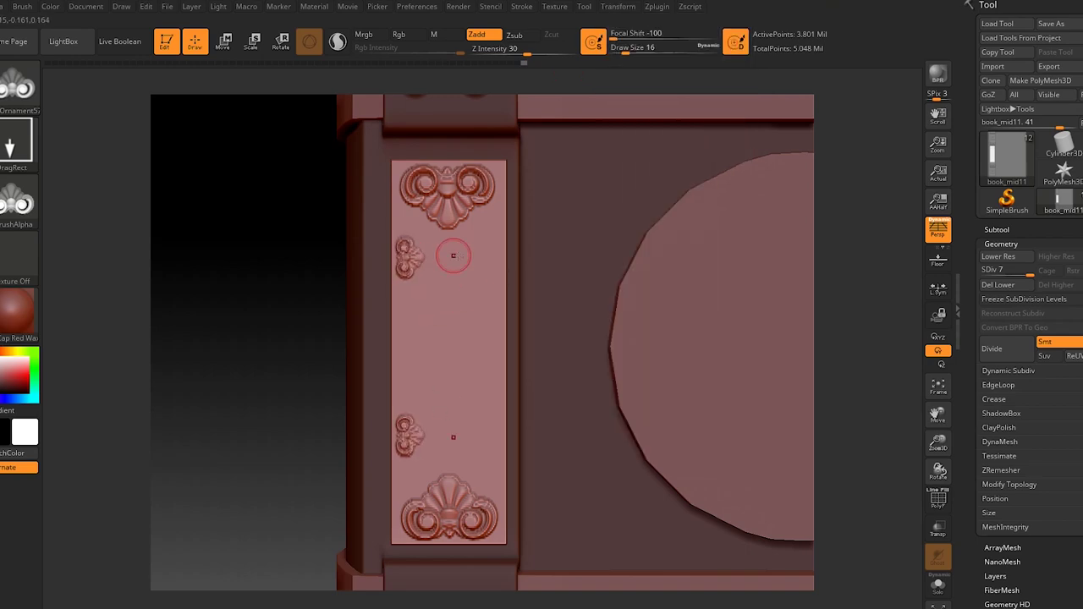
- Add small rosettes, a framed central medallion and a leaf motif to the spine panel
key(b)
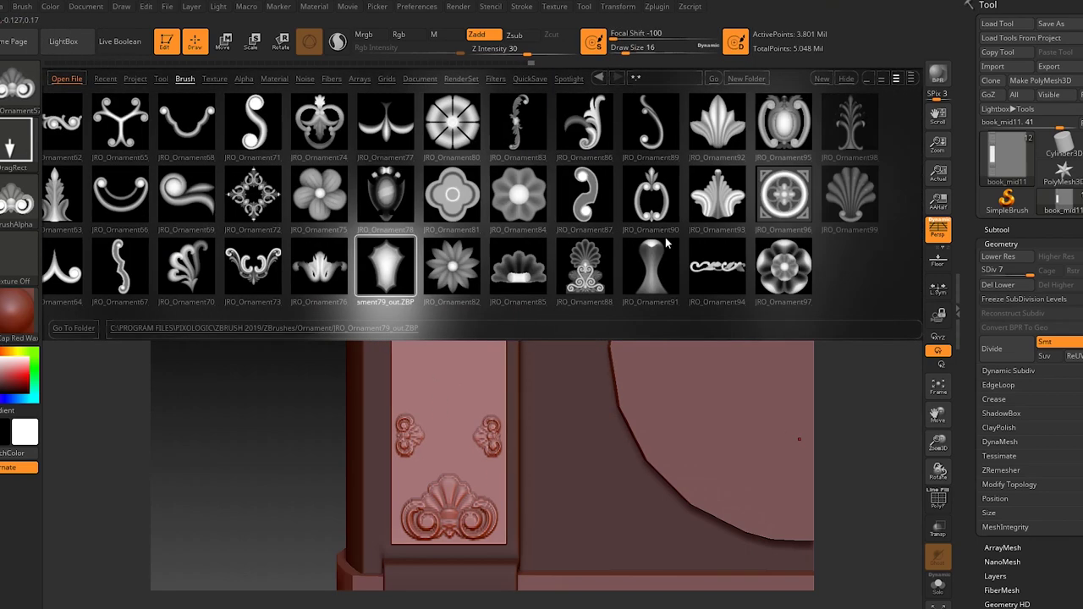
click(370, 248)
drag(448, 342, 508, 399)
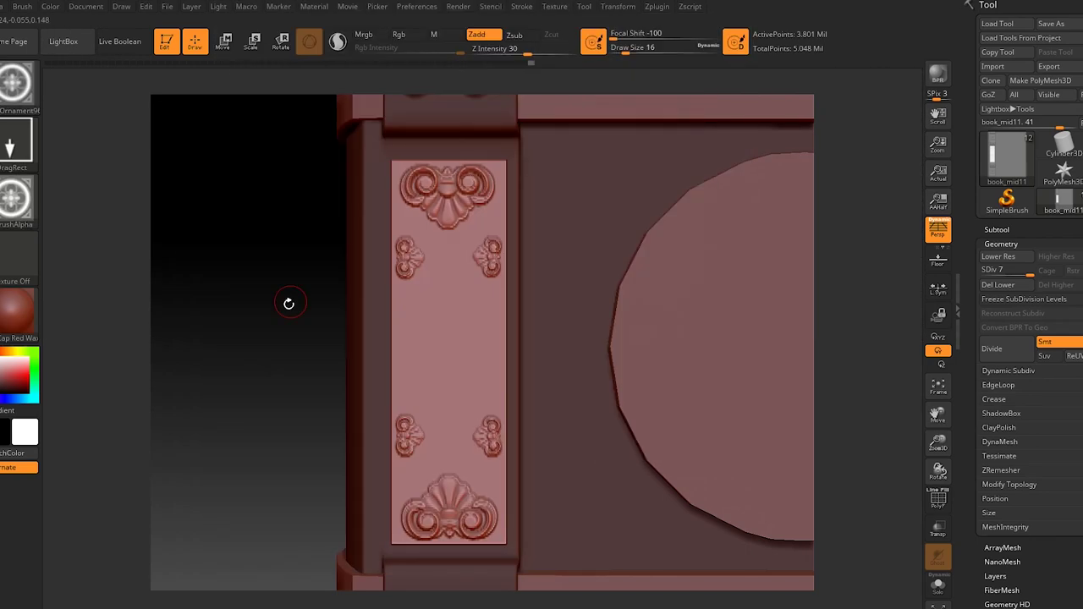
drag(451, 346, 448, 421)
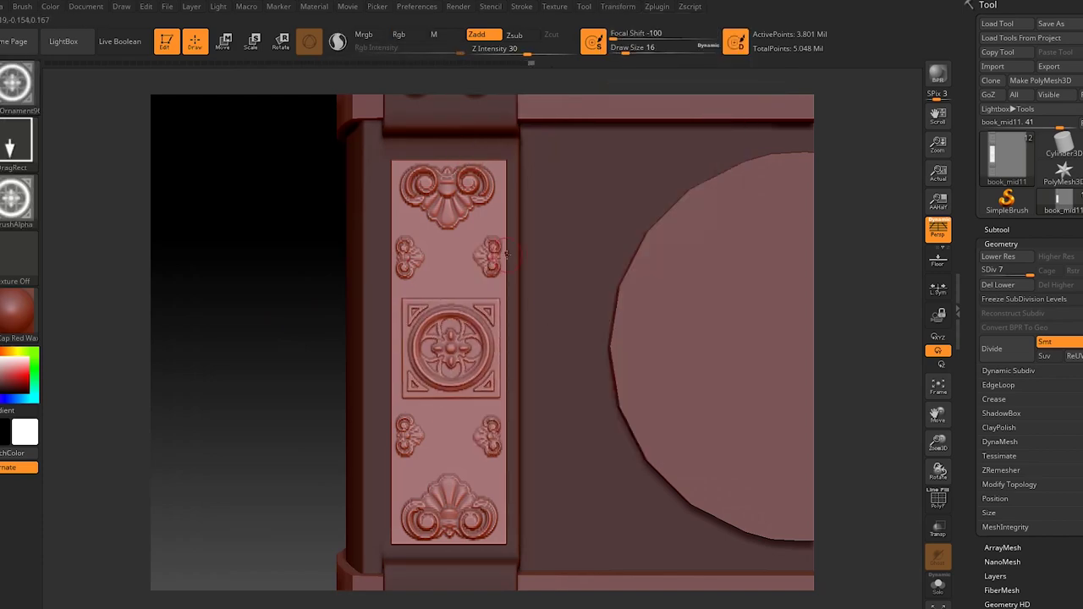
key(b)
click(550, 121)
drag(451, 272, 451, 301)
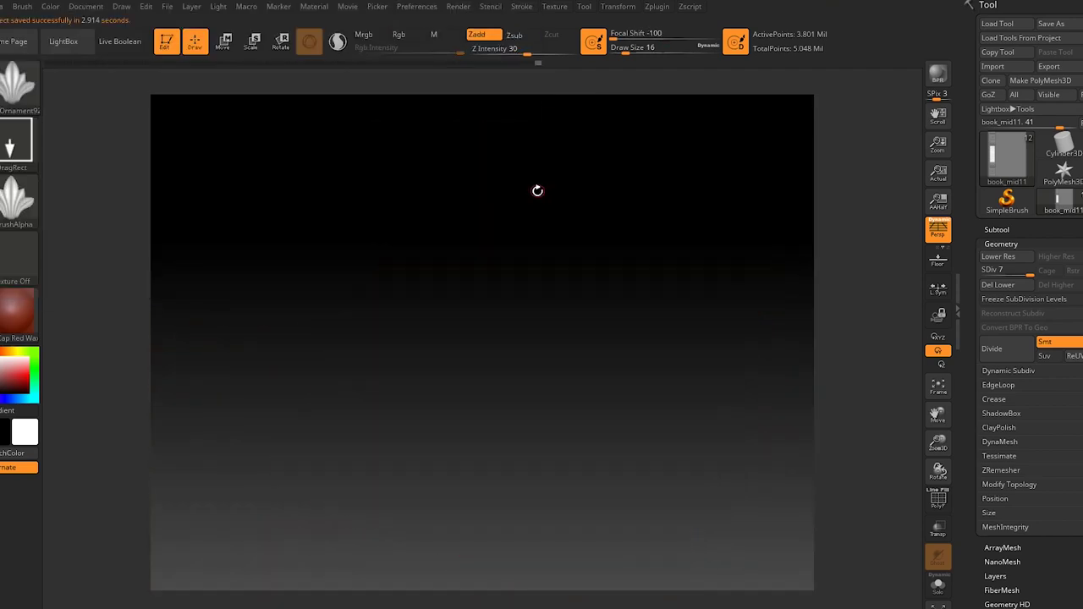
- Divide the strap book_mid1 once more, enable Z symmetry, and pick the Standard brush in Zsub
click(1017, 353)
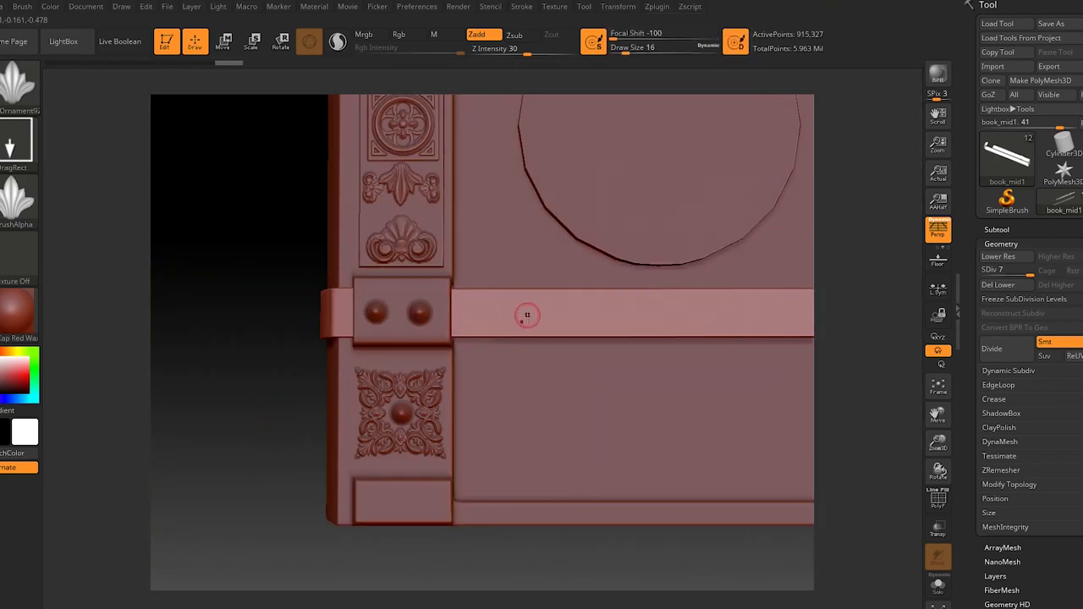
click(687, 331)
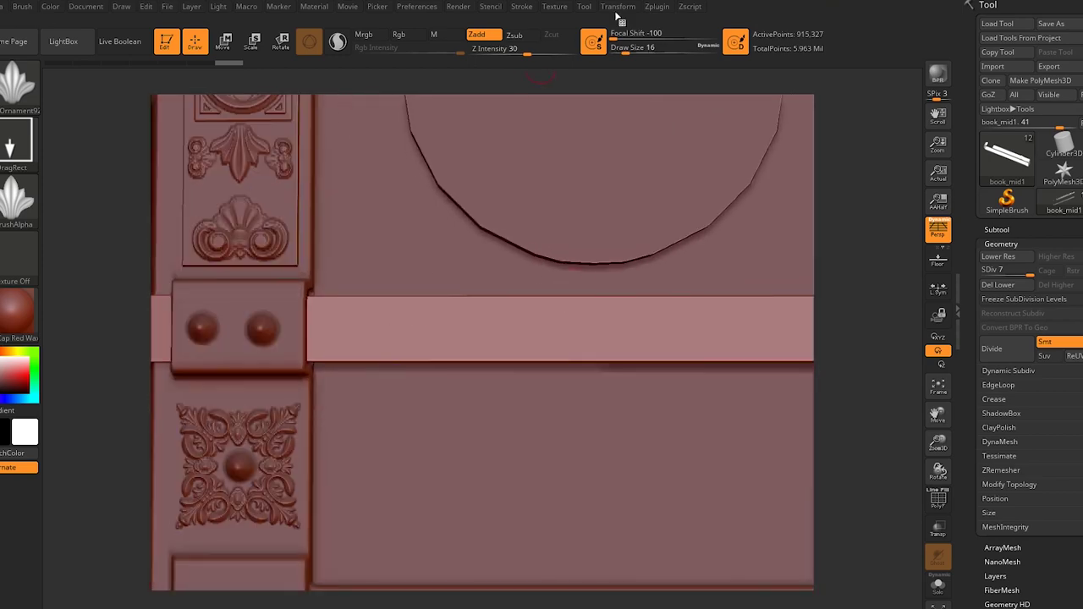
key(b)
key(s)
key(t)
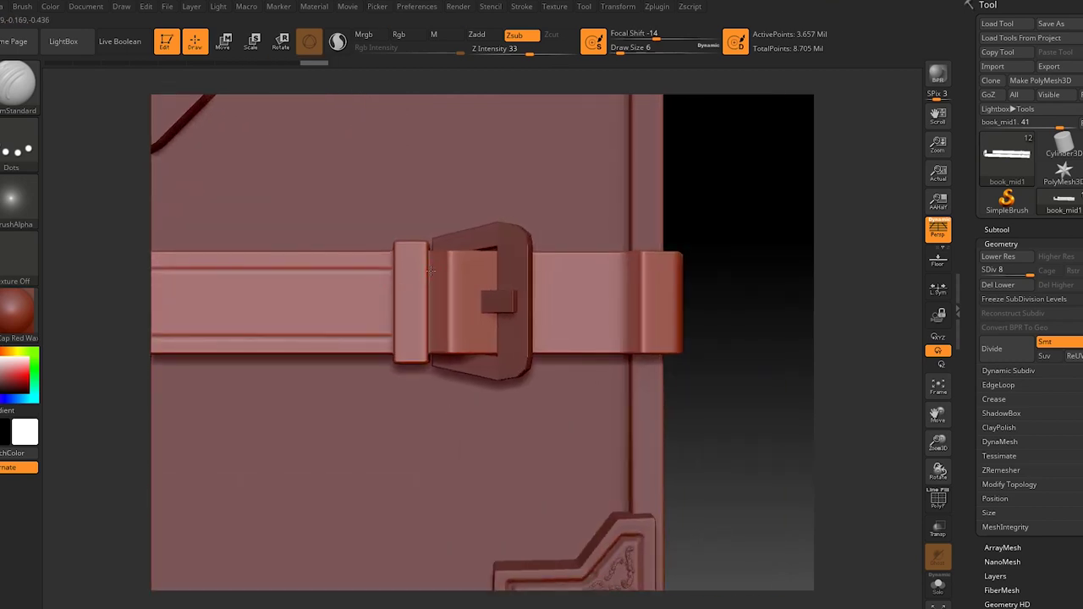
- Solo the strap and carve recessed grooves along its edges
key(ctrl+shift+s)
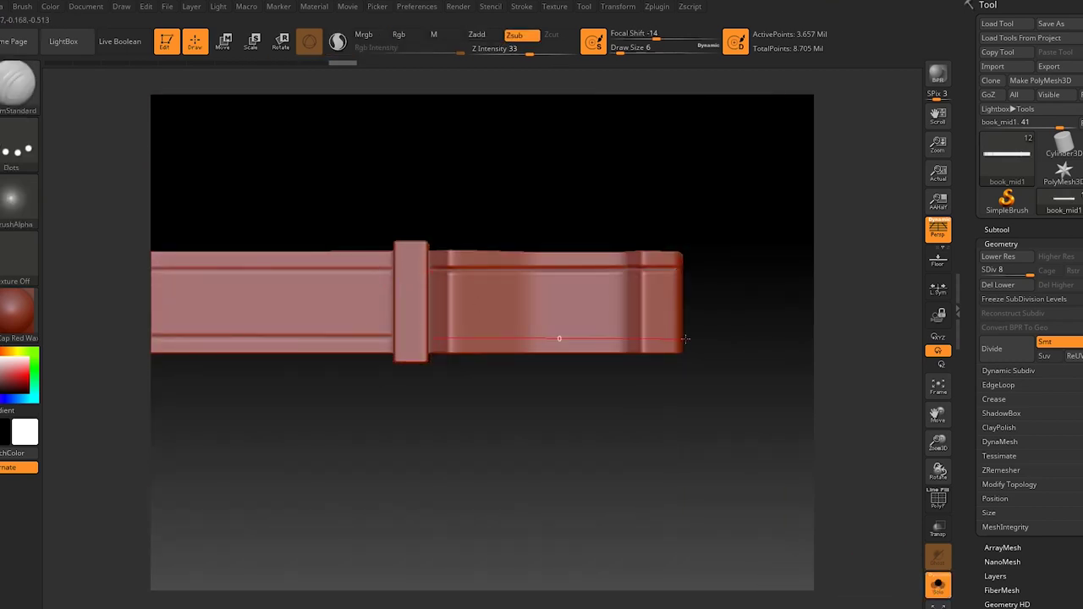
mouse_move(685, 338)
mouse_down()
mouse_move(638, 375)
mouse_move(573, 330)
mouse_move(633, 296)
mouse_move(452, 159)
mouse_up()
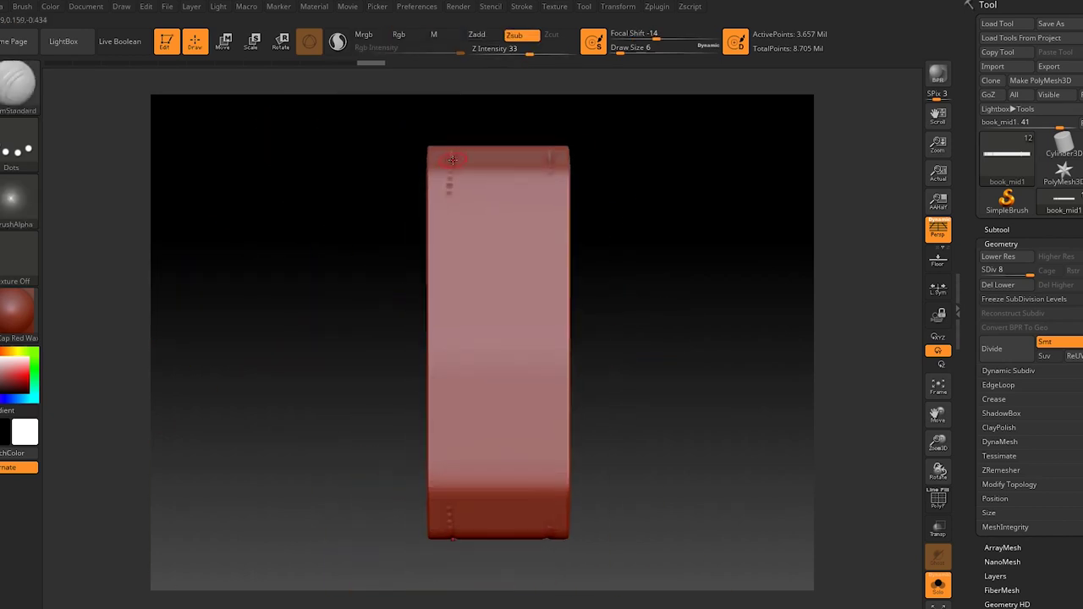
mouse_move(549, 154)
mouse_down()
mouse_move(628, 321)
mouse_move(604, 435)
mouse_move(569, 338)
mouse_move(245, 291)
mouse_up()
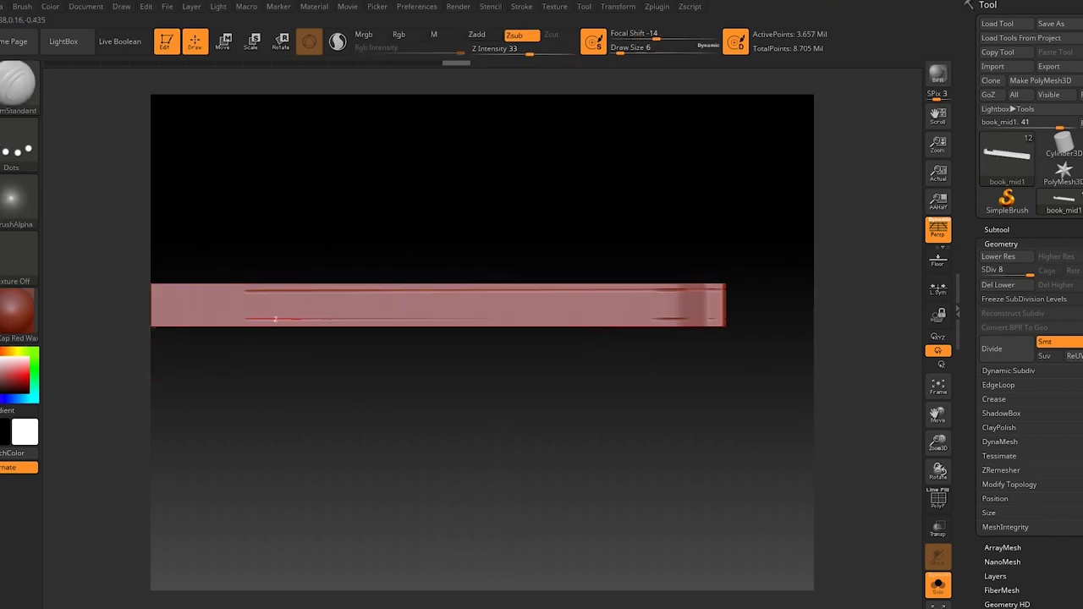
mouse_move(275, 318)
mouse_down()
mouse_move(535, 377)
mouse_move(464, 218)
mouse_move(831, 237)
mouse_move(446, 300)
mouse_up()
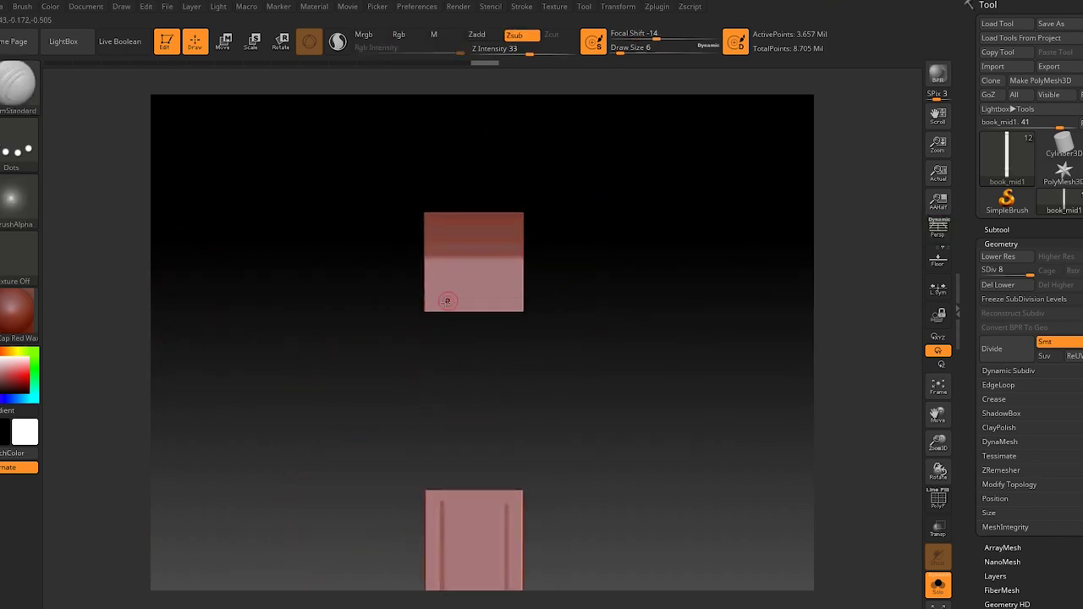
mouse_move(509, 251)
mouse_down()
mouse_move(429, 188)
mouse_move(522, 332)
mouse_up()
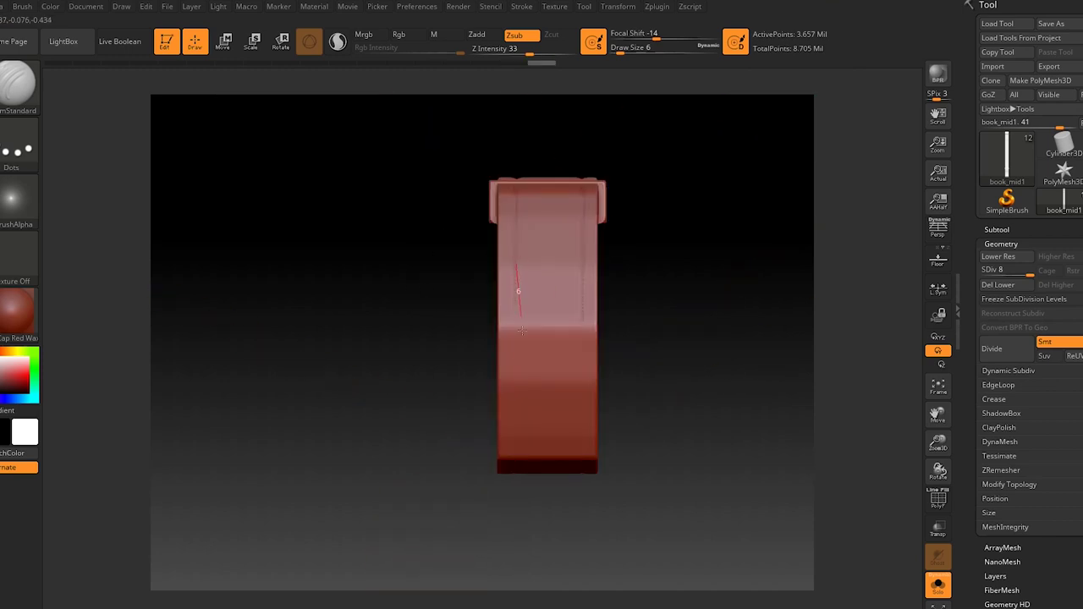
mouse_move(516, 271)
mouse_down()
mouse_move(648, 273)
mouse_move(525, 128)
mouse_up()
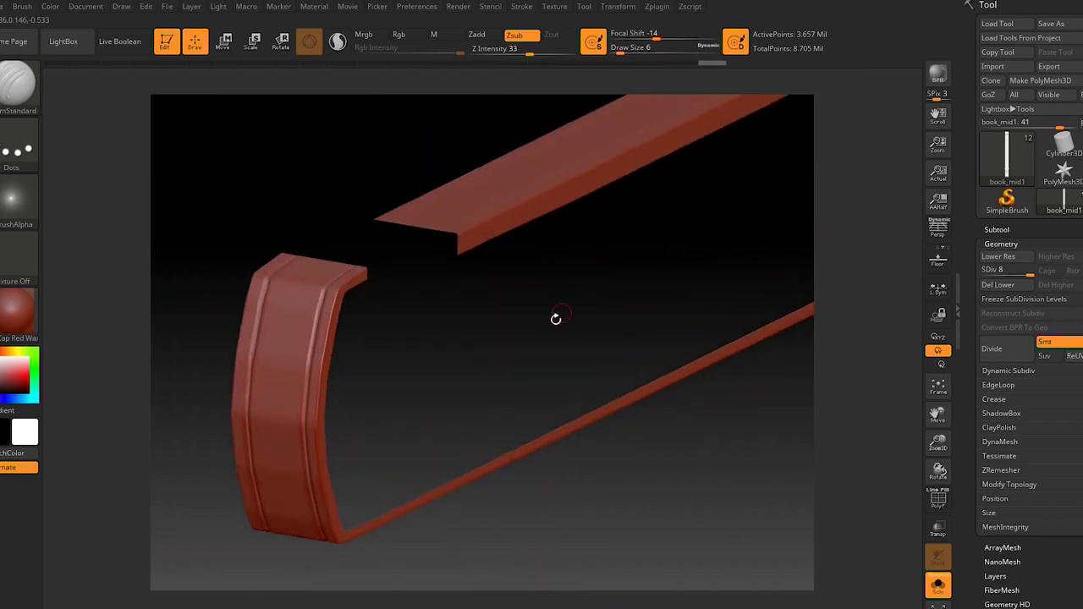
- Mask a rectangle over the corner ornament with MaskRect and invert the mask around it
key(b)
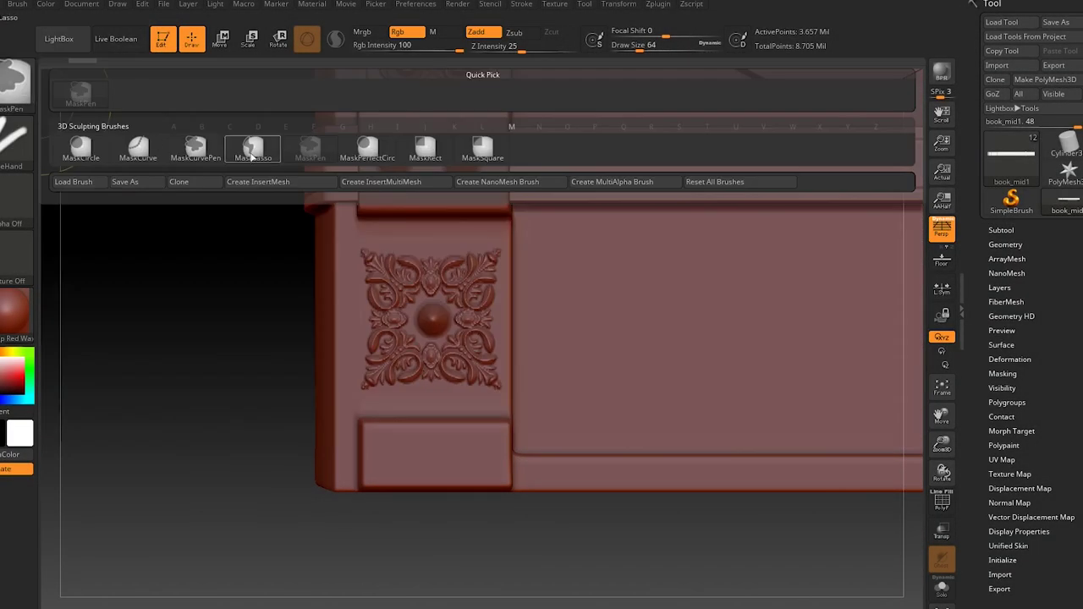
key(m)
key(r)
alt+click(355, 248)
ctrl+drag(354, 239, 509, 401)
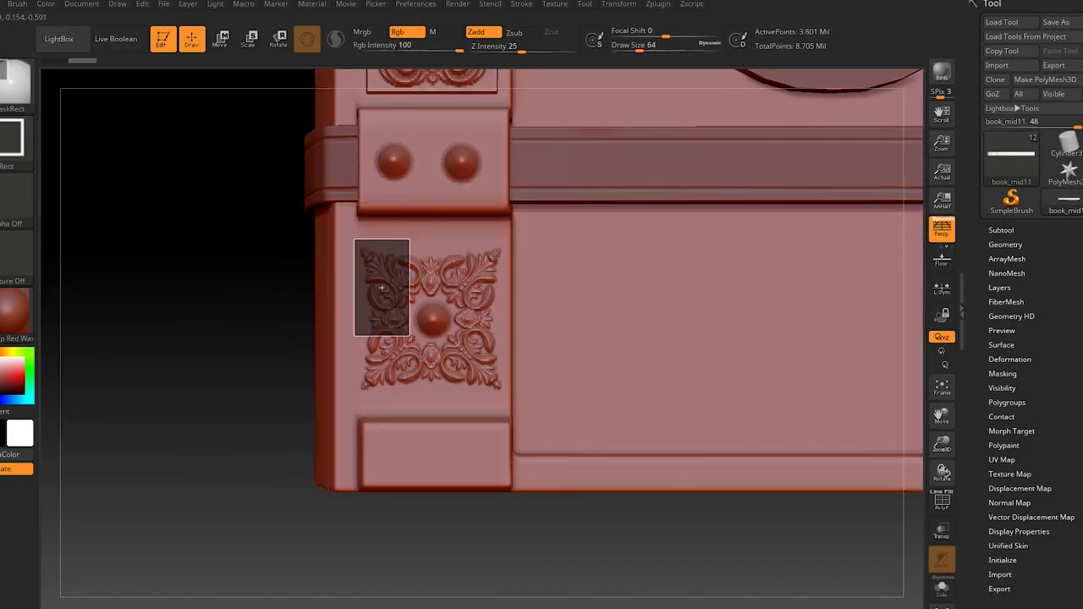
ctrl+click(206, 278)
- Reposition the isolated corner ornament using the scale and move gizmos
key(e)
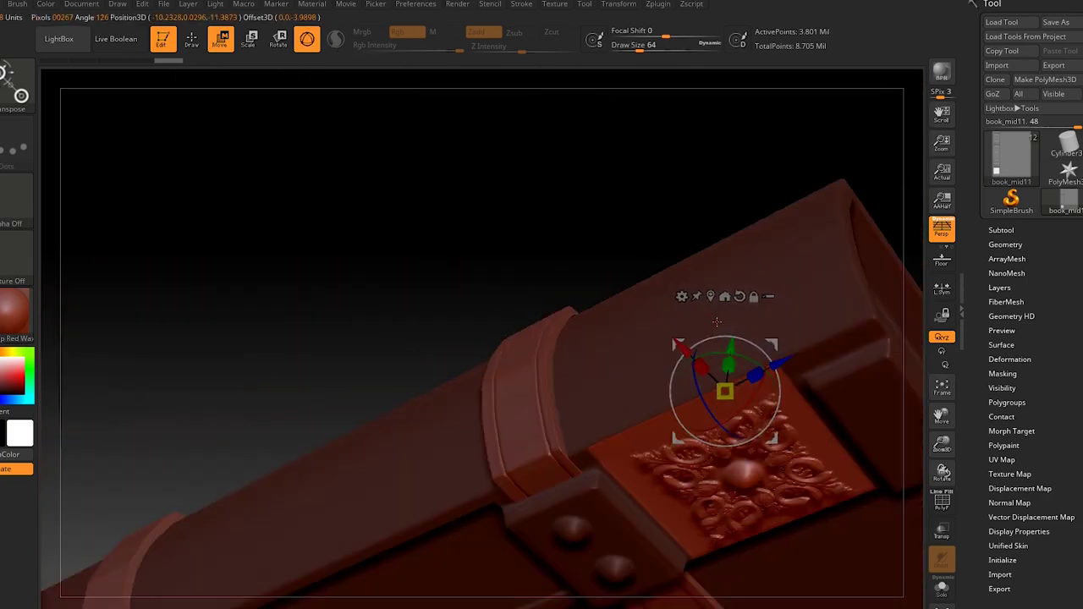
click(191, 39)
ctrl+click(253, 169)
mouse_move(580, 259)
mouse_down()
mouse_move(358, 277)
mouse_move(311, 297)
mouse_up()
key(ctrl+z)
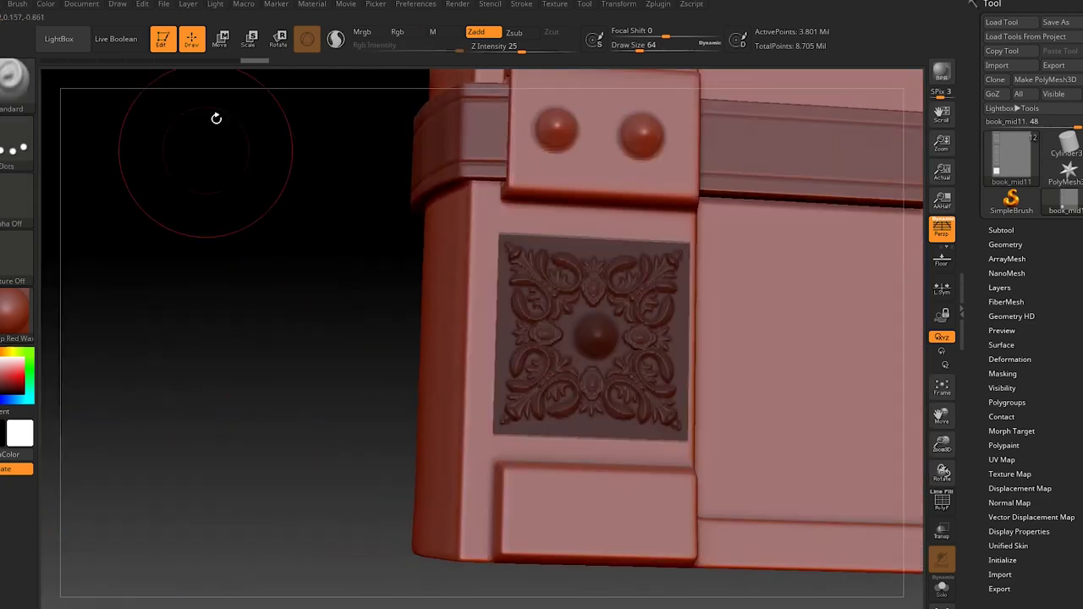
key(w)
mouse_move(271, 223)
mouse_down()
mouse_move(338, 273)
mouse_move(485, 442)
mouse_up()
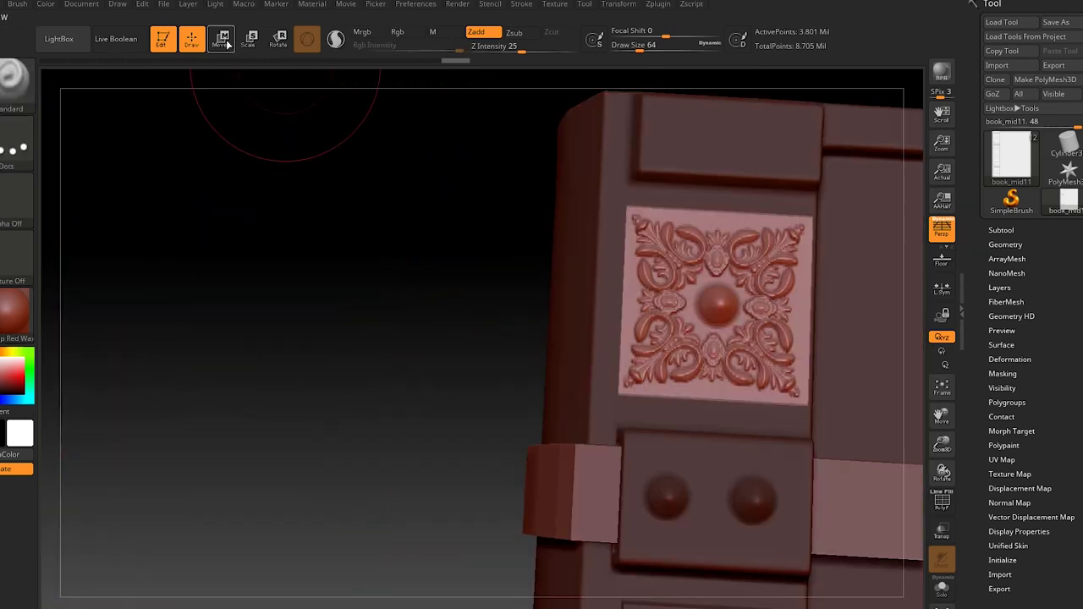
click(224, 42)
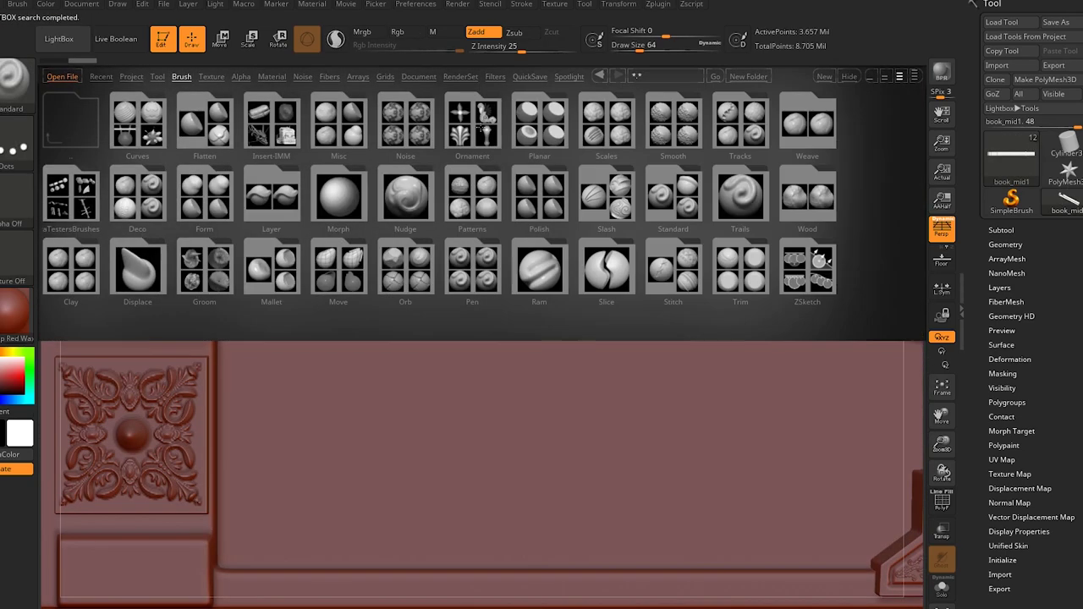
- Stamp JRO scroll ornament rows along the strap edges, then load a leaf ornament brush for a middle row
click(479, 127)
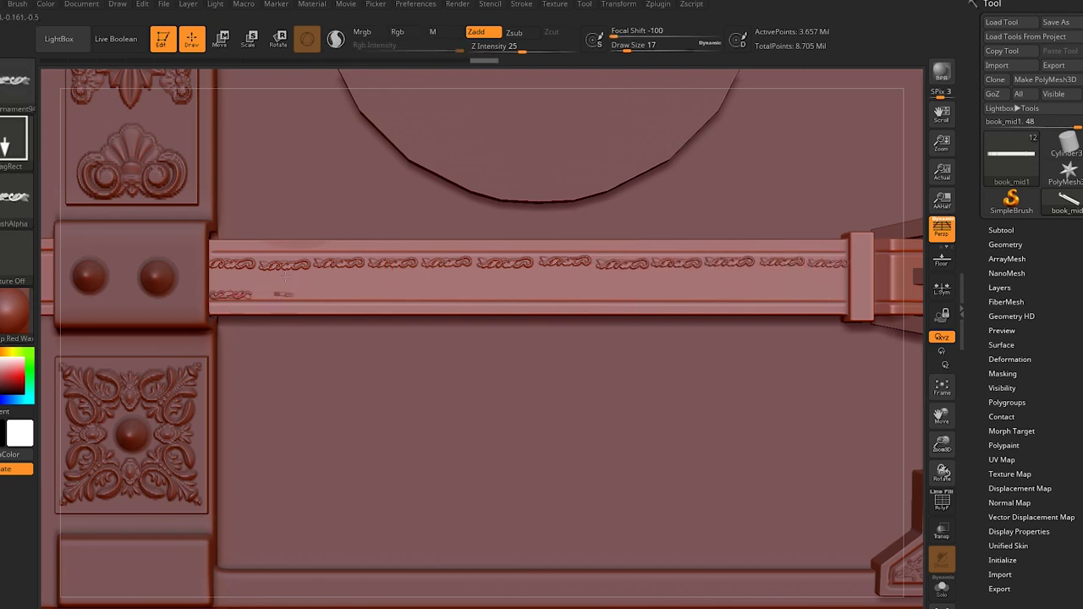
key(ctrl+z)
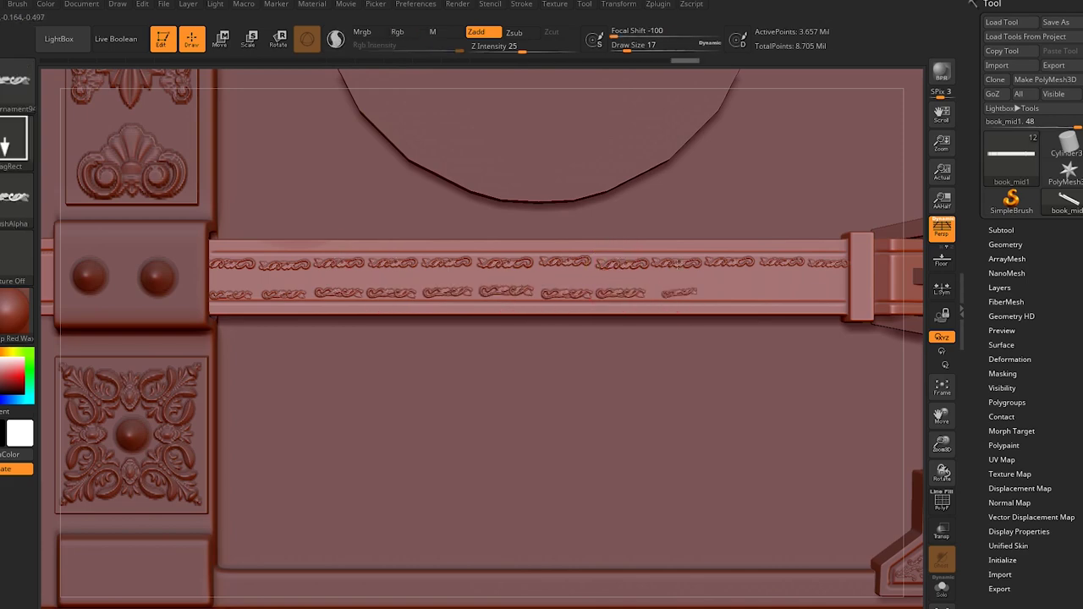
key(comma)
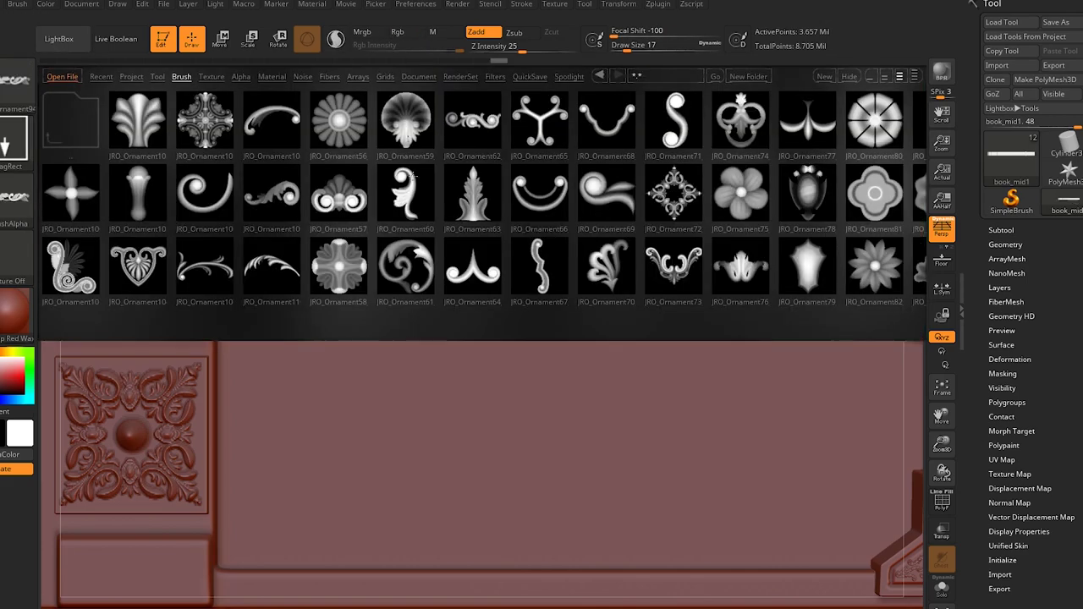
double_click(747, 245)
right_drag(314, 281, 366, 336)
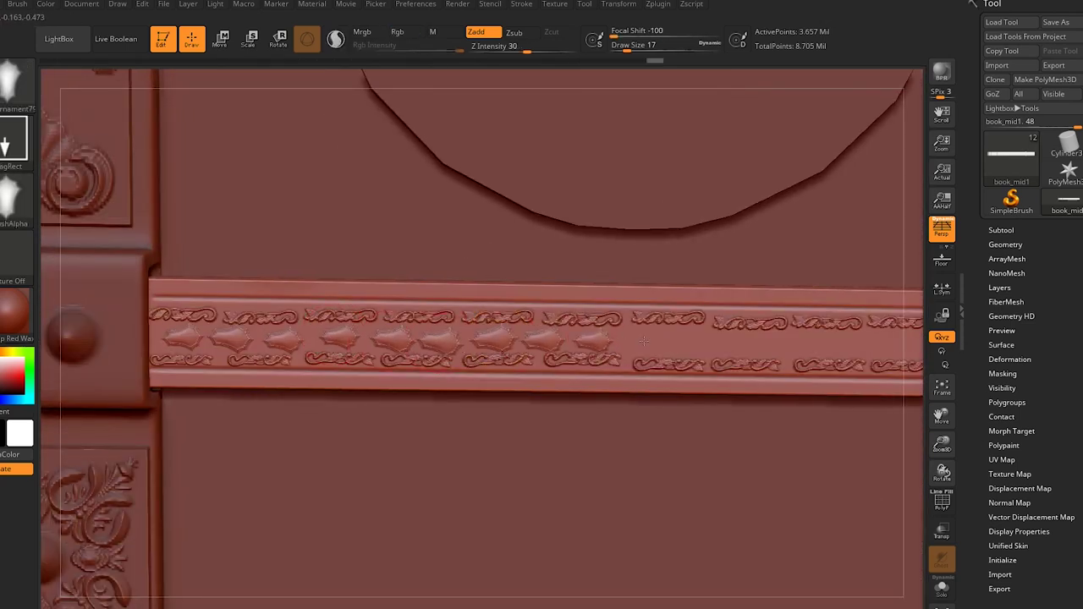
alt+right_drag(807, 346, 497, 326)
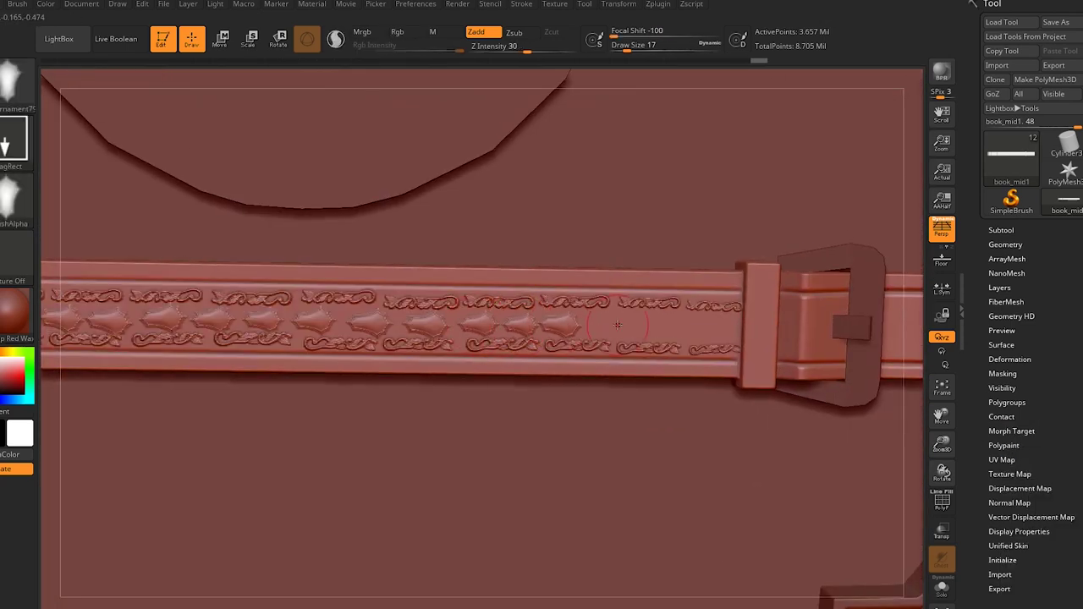
- Switch to a smaller Standard brush set to carve inward
key(b)
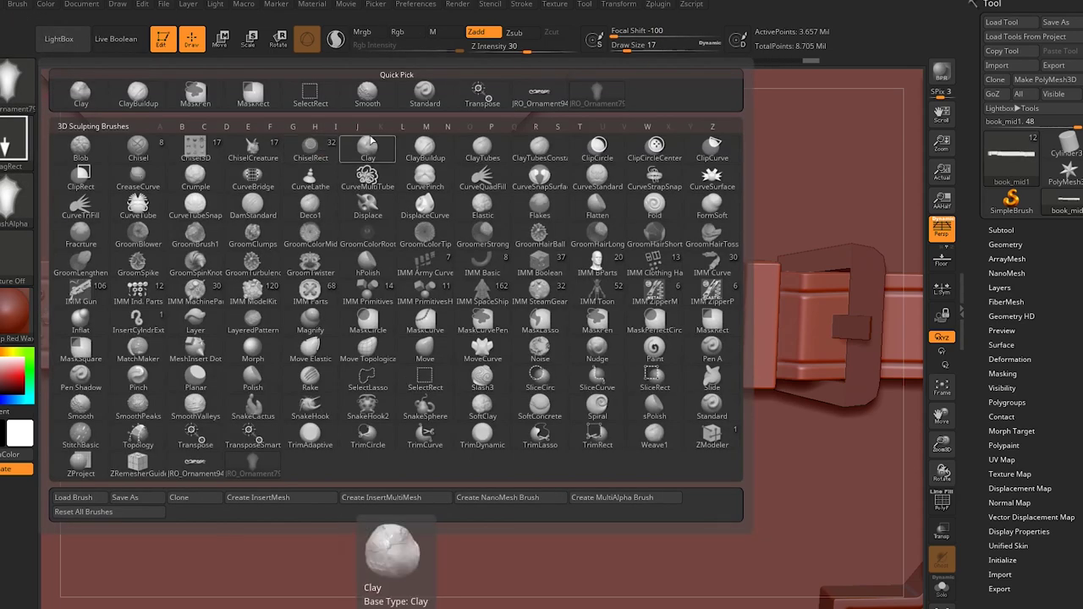
key(s)
key(t)
key(bracketleft)
key(bracketleft)
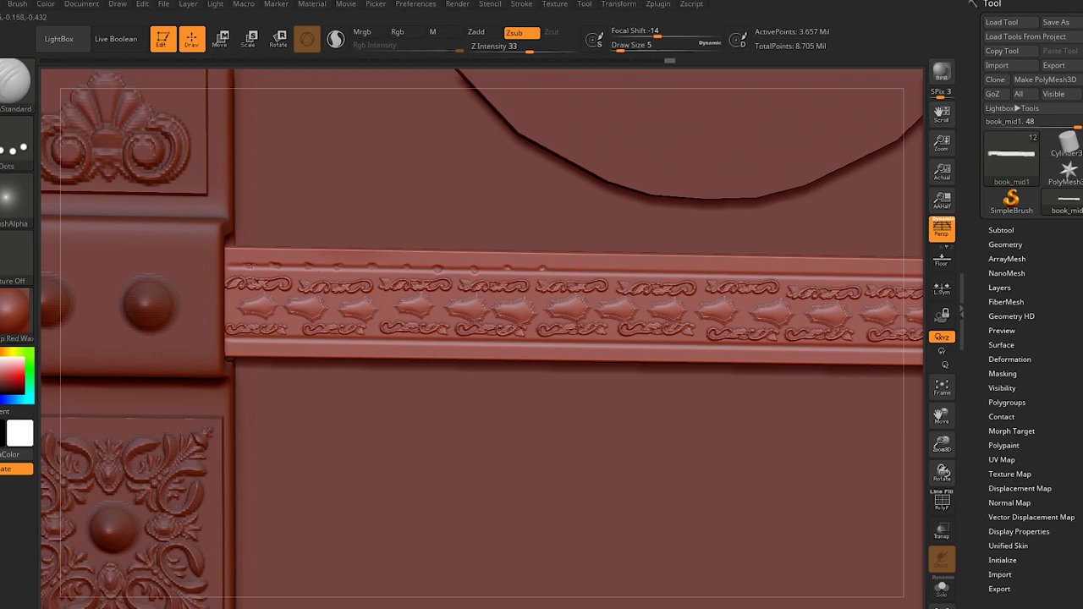
- Pan along the belt to its right end, isolate it with Solo, and rotate to an end-on view
alt+right_drag(818, 251, 623, 244)
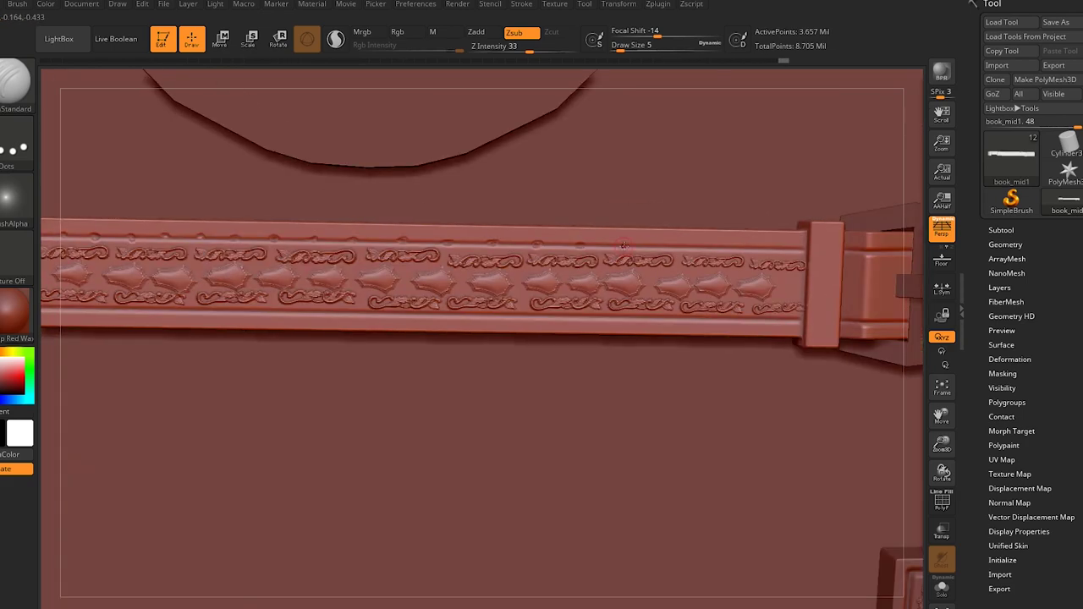
right_drag(745, 247, 174, 278)
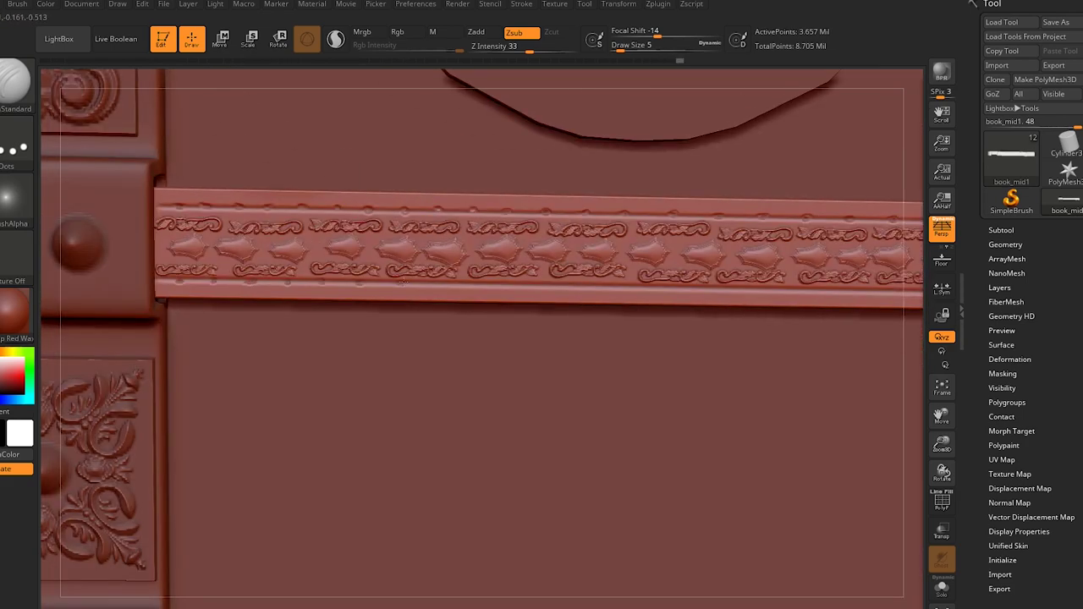
alt+right_drag(826, 292, 406, 279)
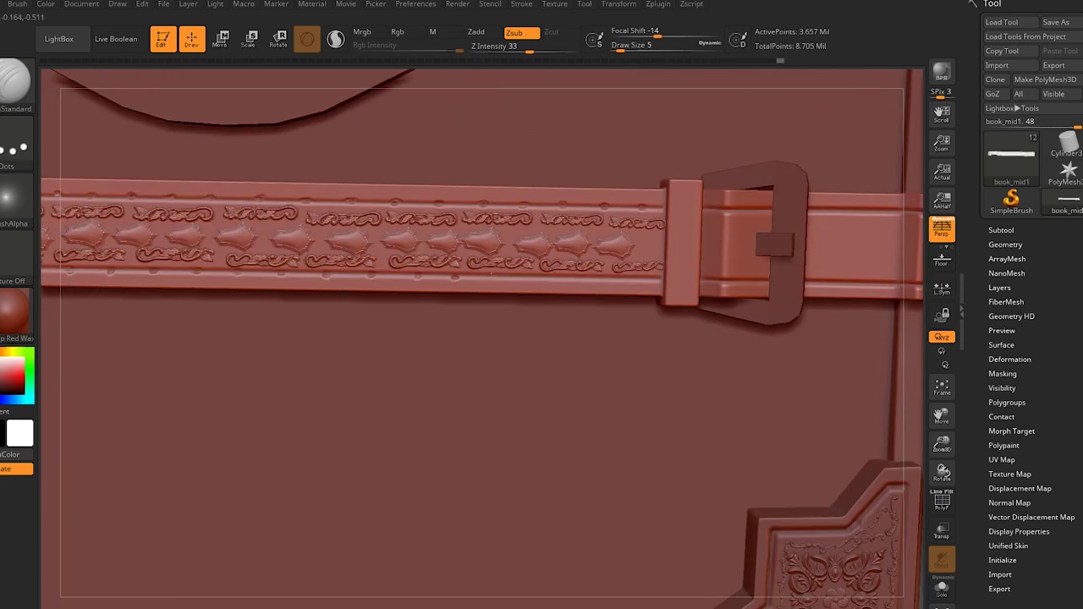
alt+right_drag(711, 275, 465, 197)
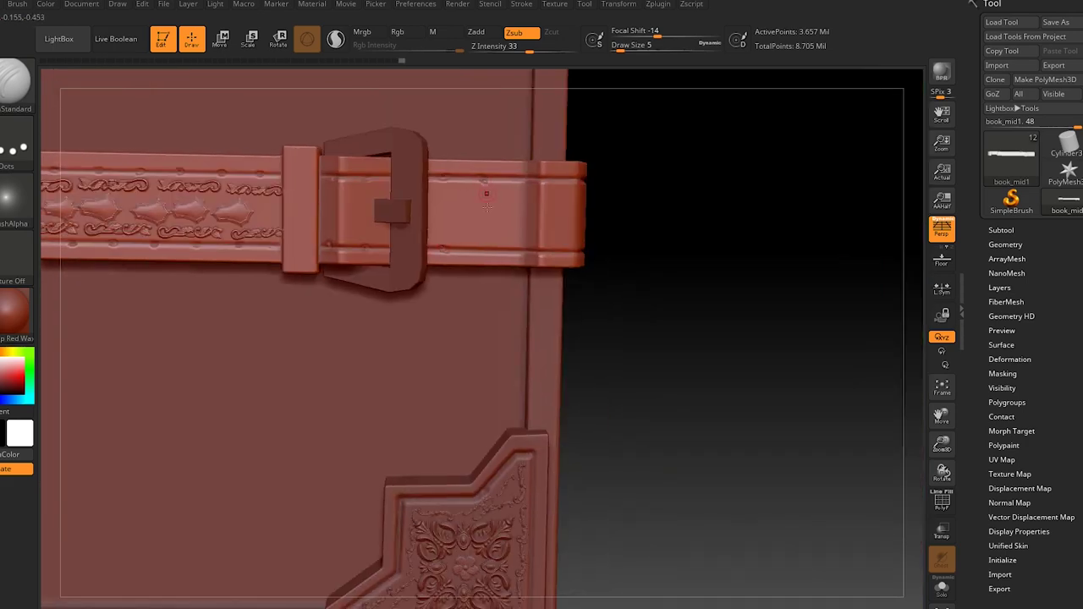
key(b)
click(940, 587)
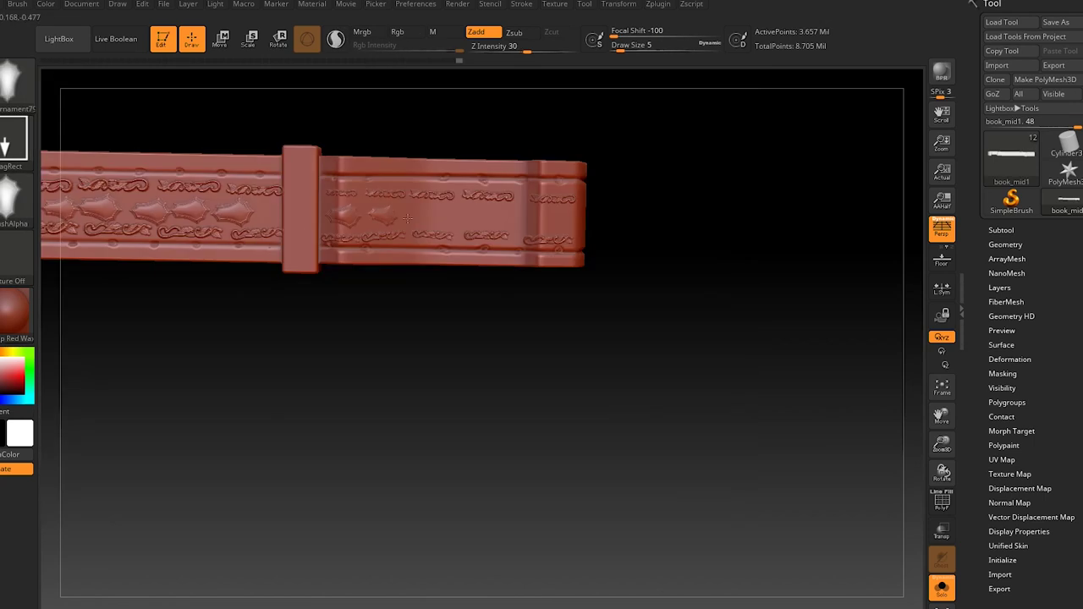
shift+right_drag(583, 222, 378, 287)
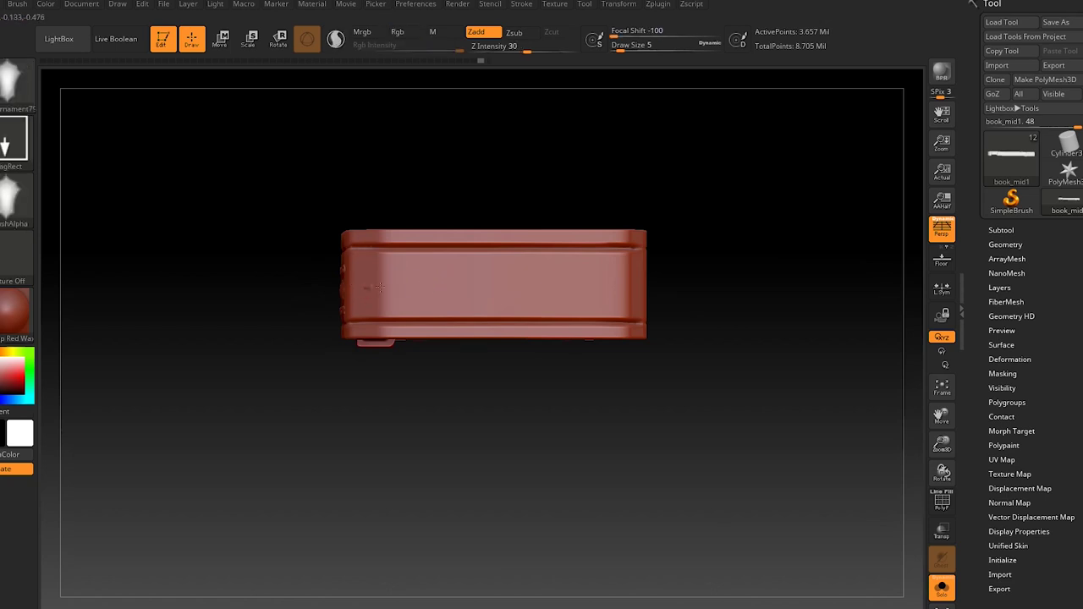
- Stamp ornaments on the belt's end and at the ends of the long side's top row
click(617, 284)
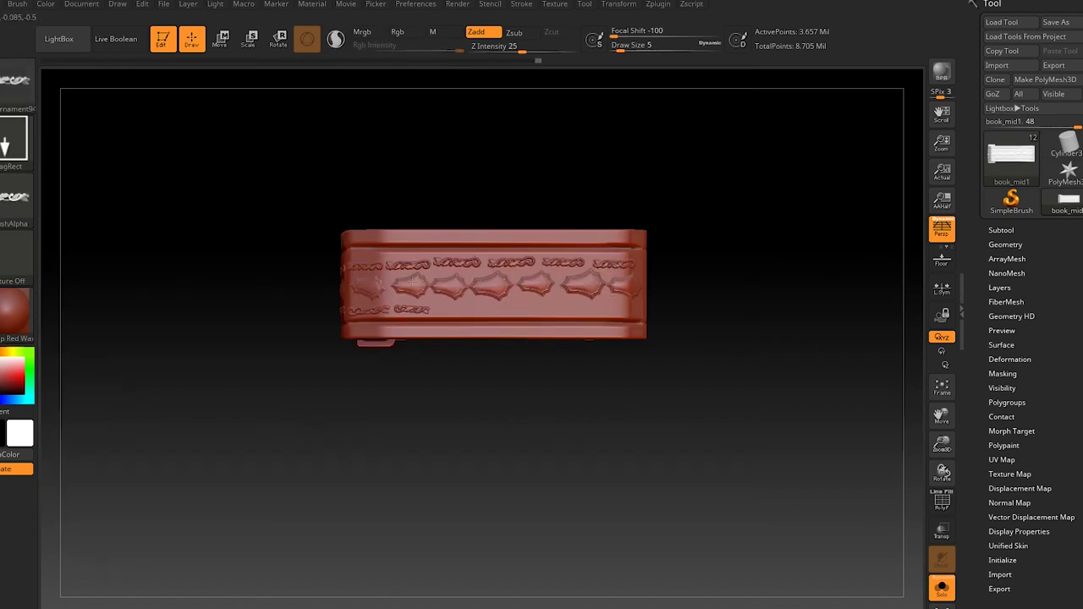
key(b)
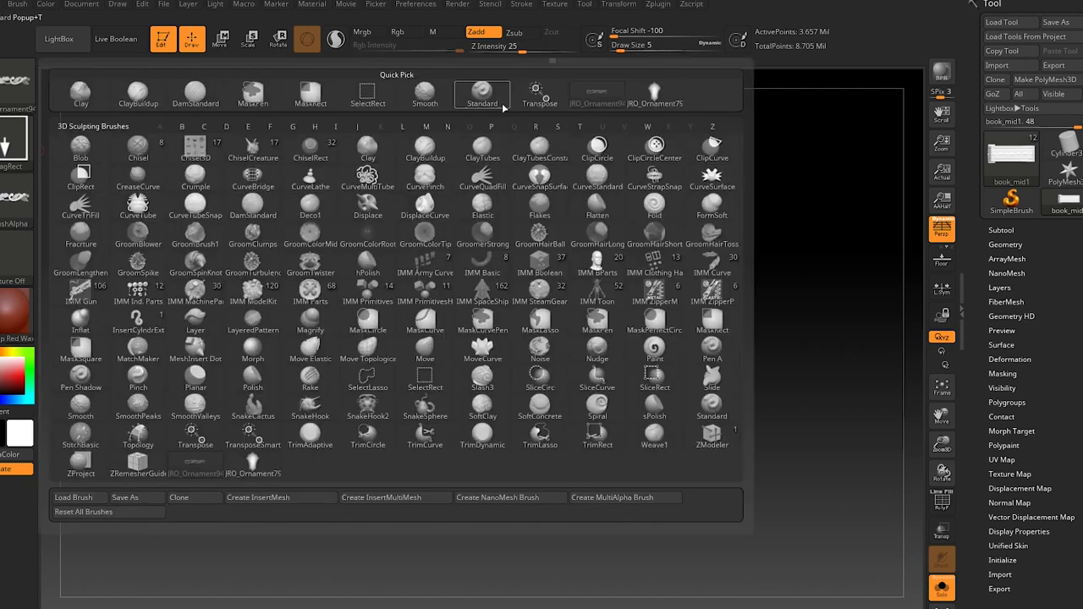
key(s)
key(t)
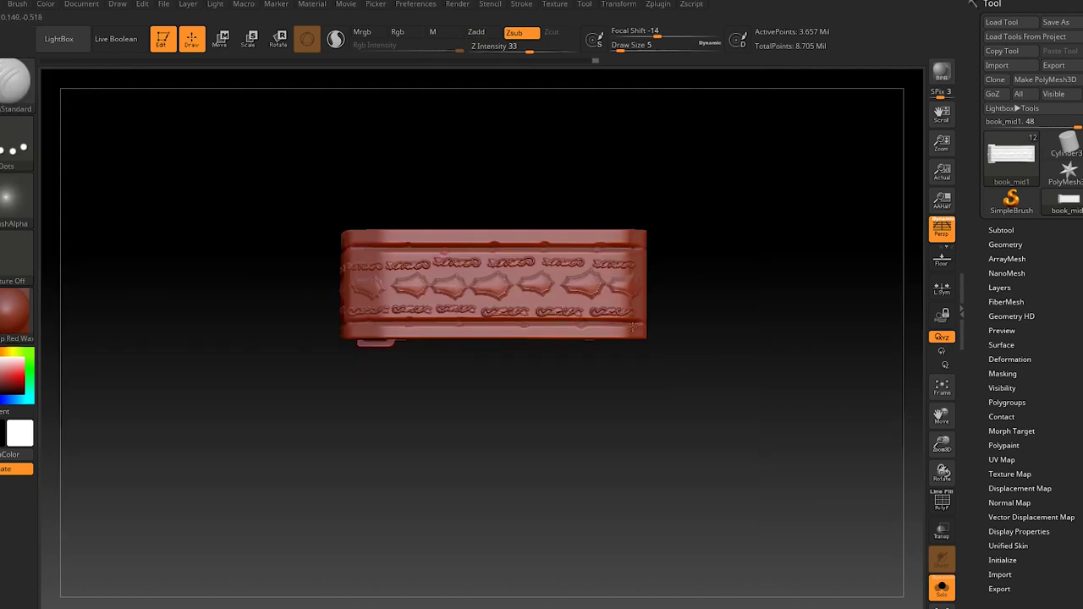
right_drag(633, 327, 160, 309)
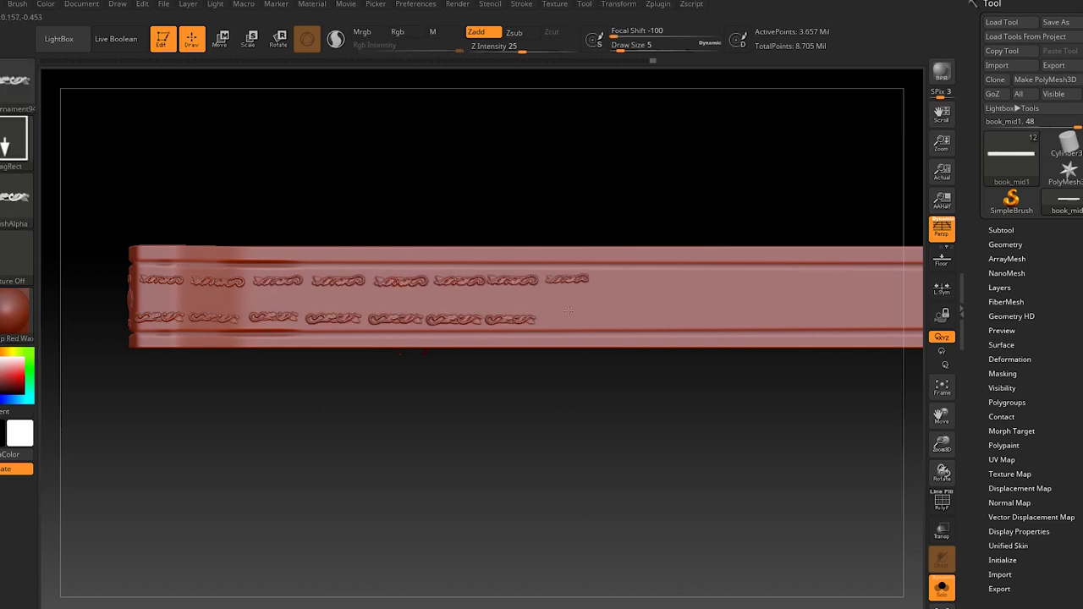
alt+right_drag(650, 279, 398, 269)
drag(436, 272, 465, 271)
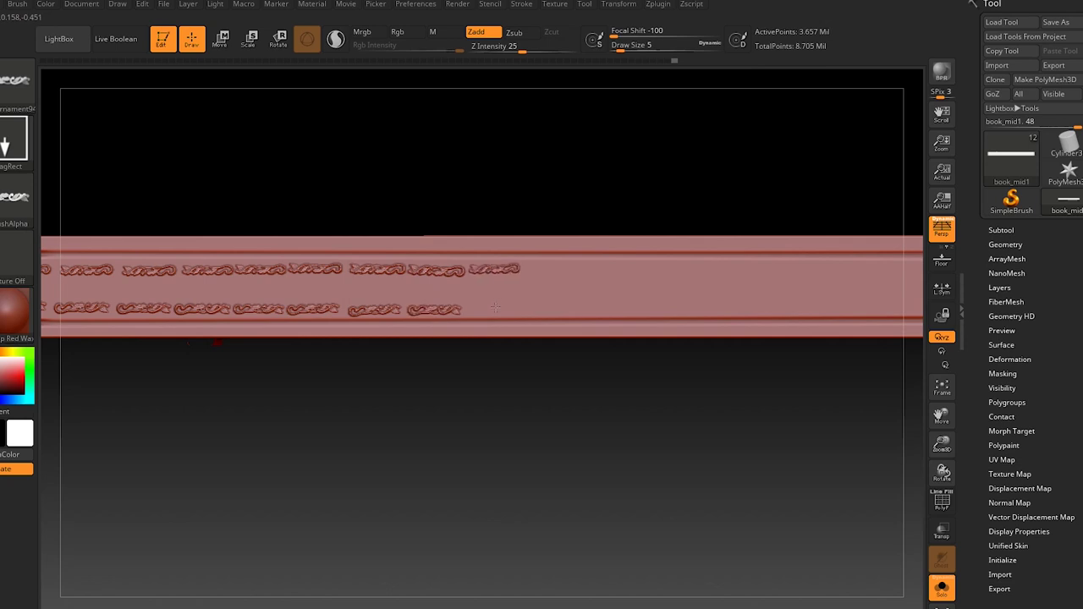
drag(596, 268, 632, 268)
- Extend the top ornament row along the belt, then turn to a straight side view
alt+right_drag(612, 307, 460, 302)
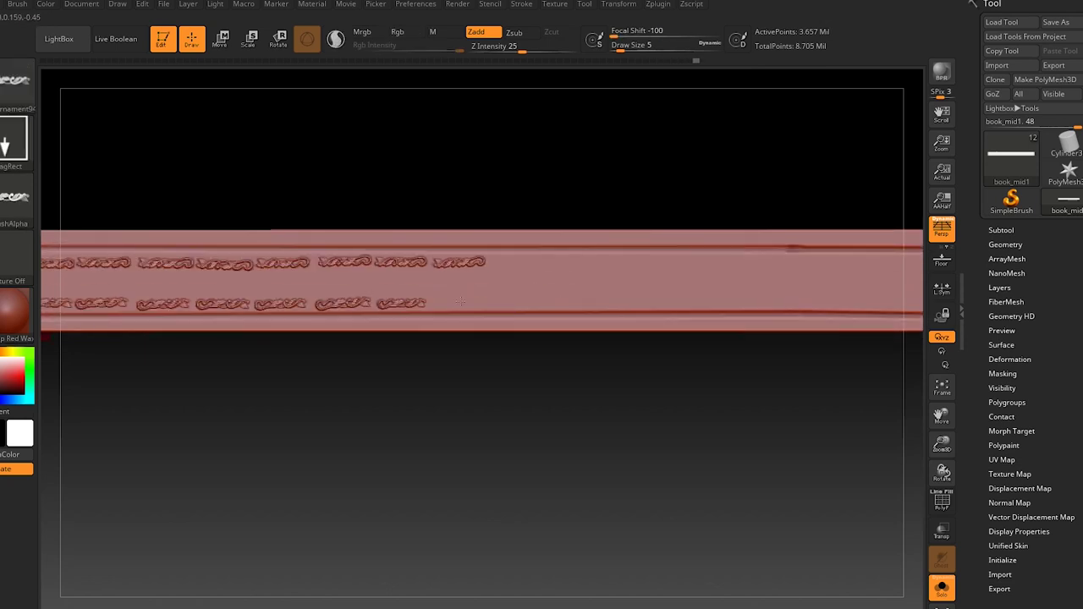
alt+right_drag(620, 297, 507, 262)
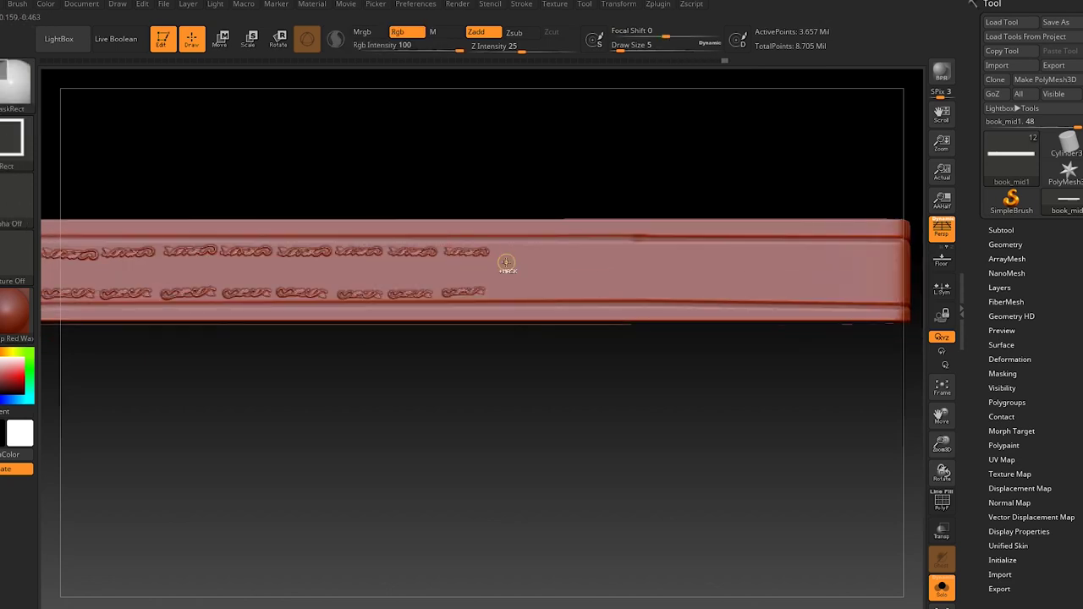
drag(573, 254, 594, 252)
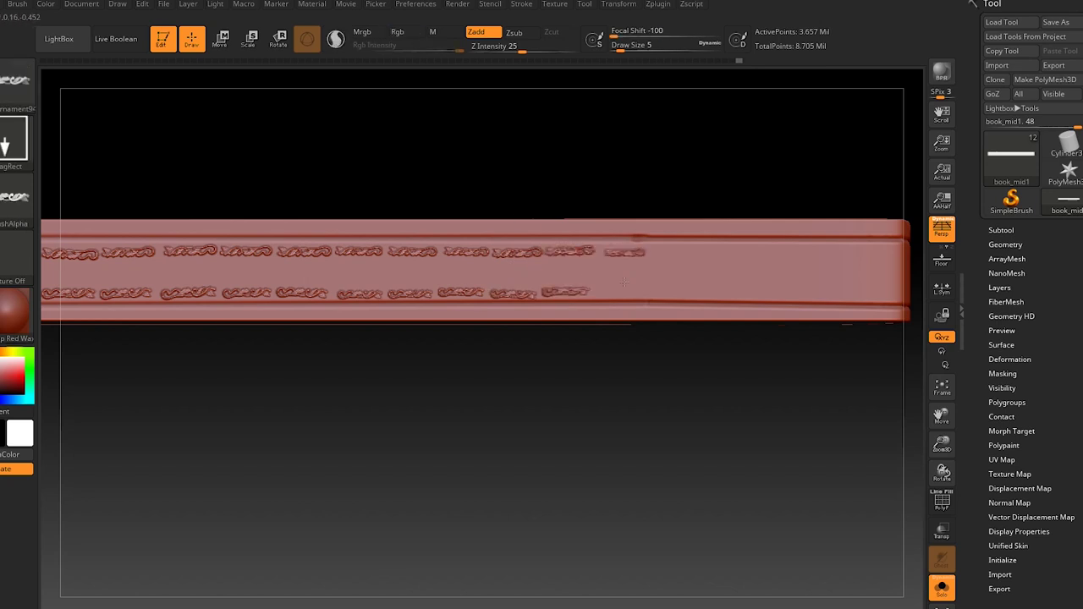
alt+right_drag(679, 293, 509, 245)
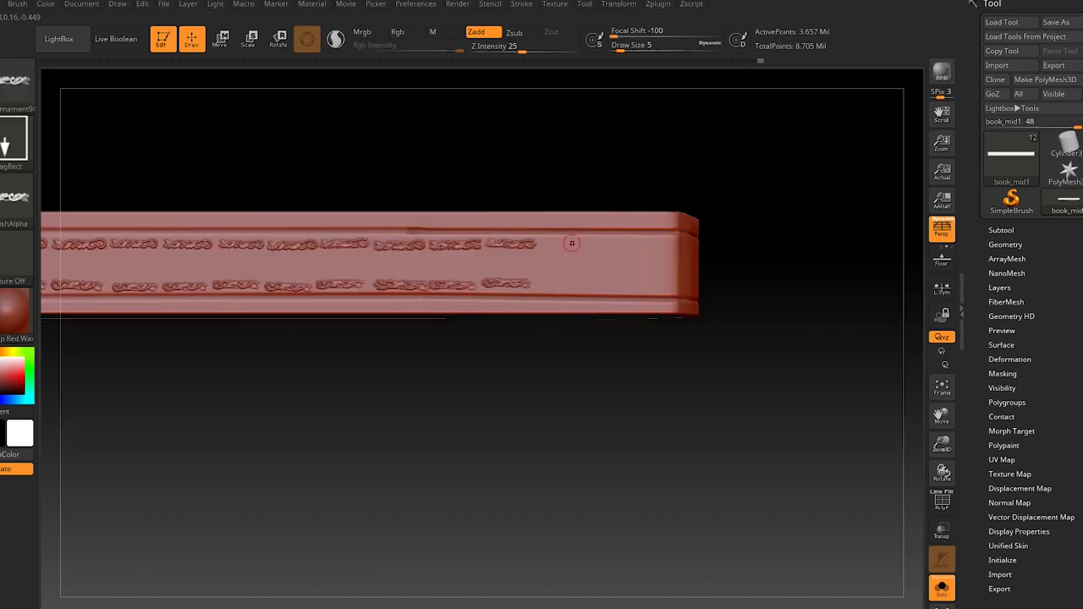
mouse_move(630, 264)
right_down()
mouse_move(573, 283)
mouse_move(597, 255)
right_up()
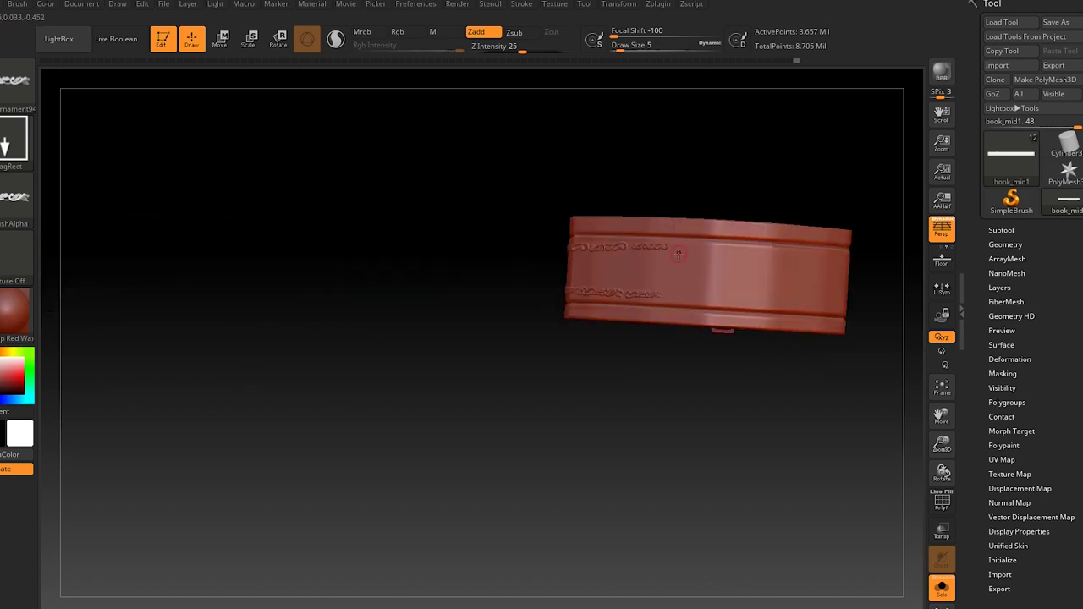
mouse_move(696, 264)
alt+right_down()
mouse_move(559, 282)
mouse_move(511, 261)
alt+right_up()
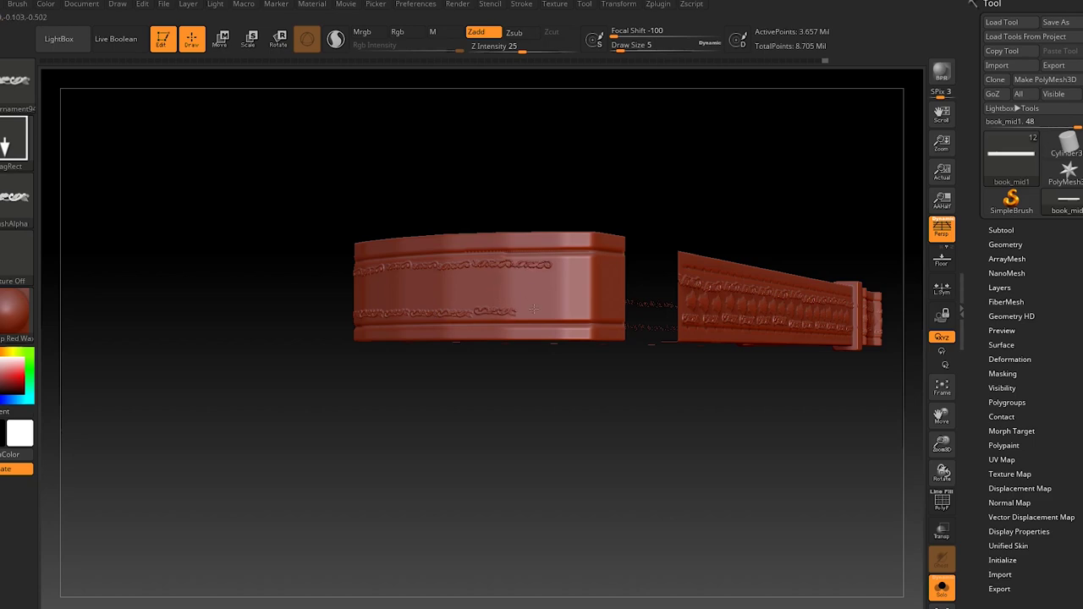
mouse_move(572, 311)
right_down()
mouse_move(497, 317)
mouse_move(108, 34)
right_up()
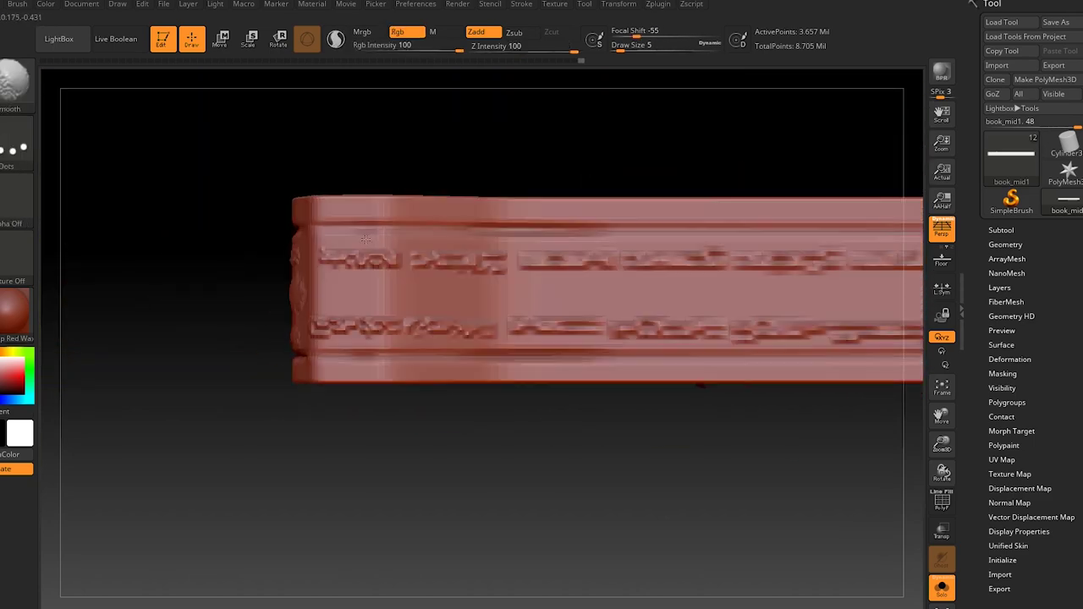
- Save the project and pick the diamond ornament brush
key(ctrl+s)
key(b)
click(338, 297)
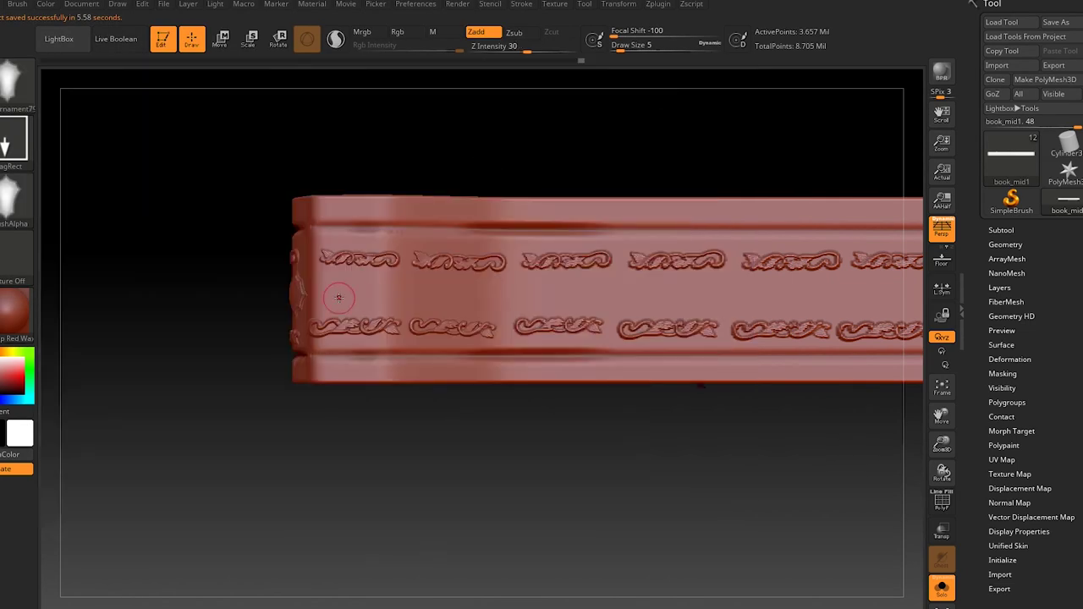
- Lay a row of diamond motifs along the ornamented panel and check it from other angles
alt+right_drag(512, 296, 268, 279)
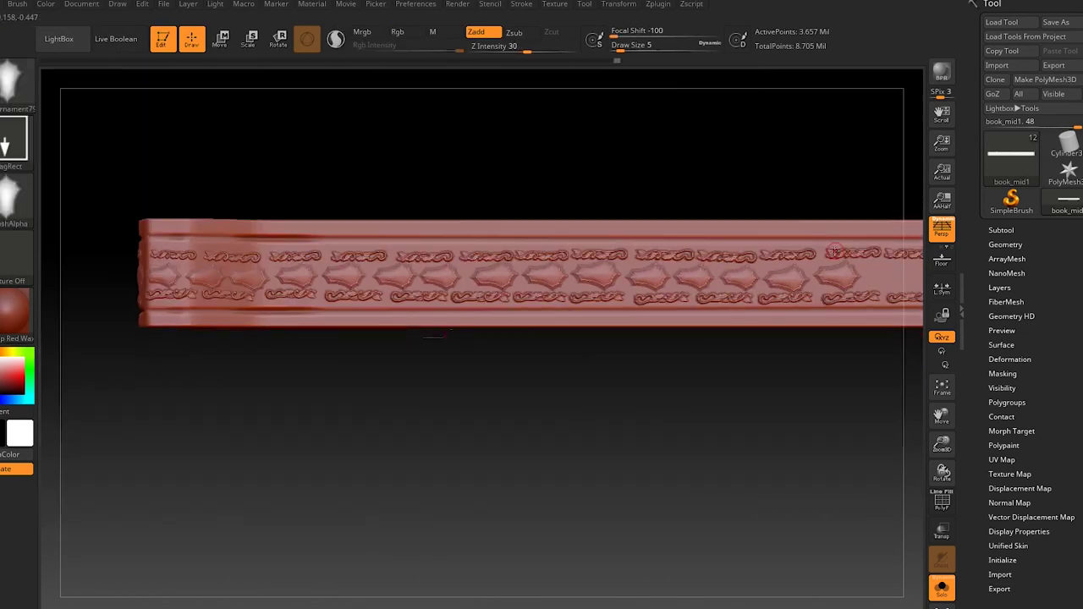
alt+right_drag(835, 252, 629, 253)
drag(719, 253, 768, 252)
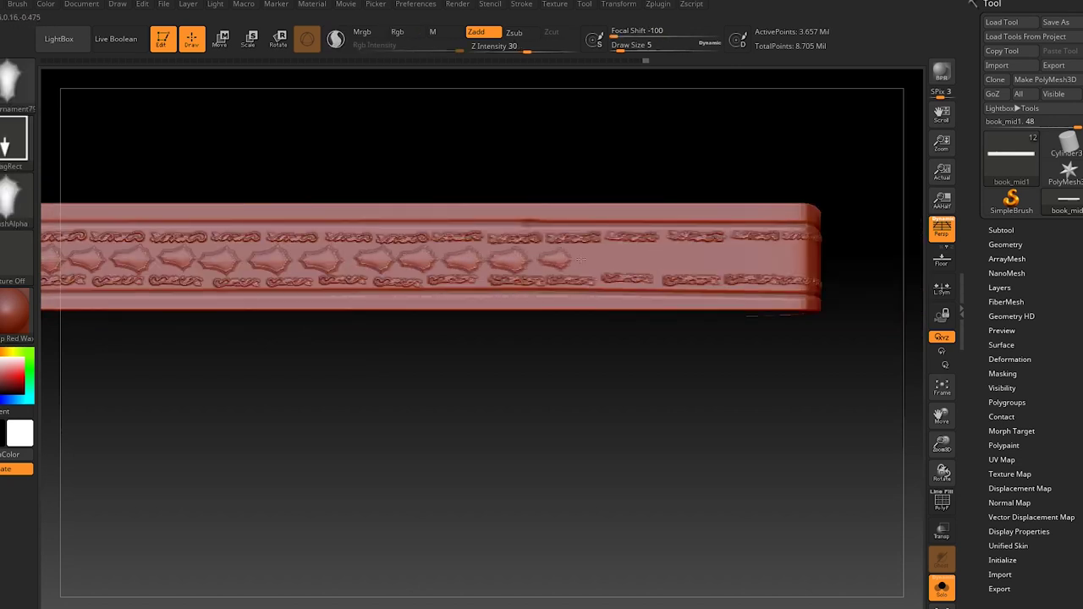
mouse_move(810, 259)
right_down()
mouse_move(483, 198)
mouse_move(517, 247)
right_up()
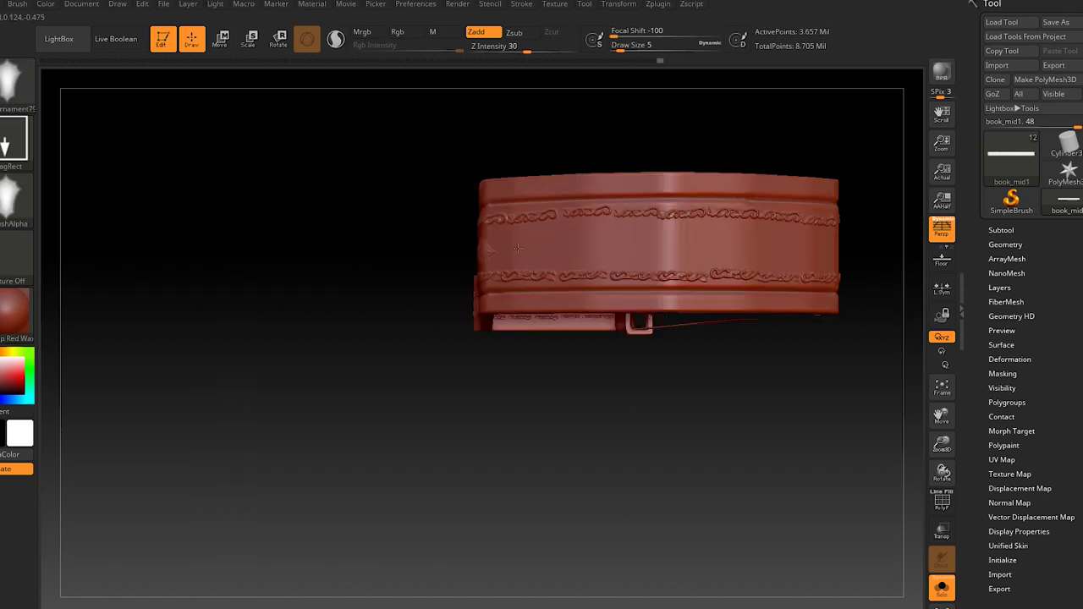
mouse_move(813, 247)
right_down()
mouse_move(549, 255)
mouse_move(561, 232)
mouse_move(541, 220)
right_up()
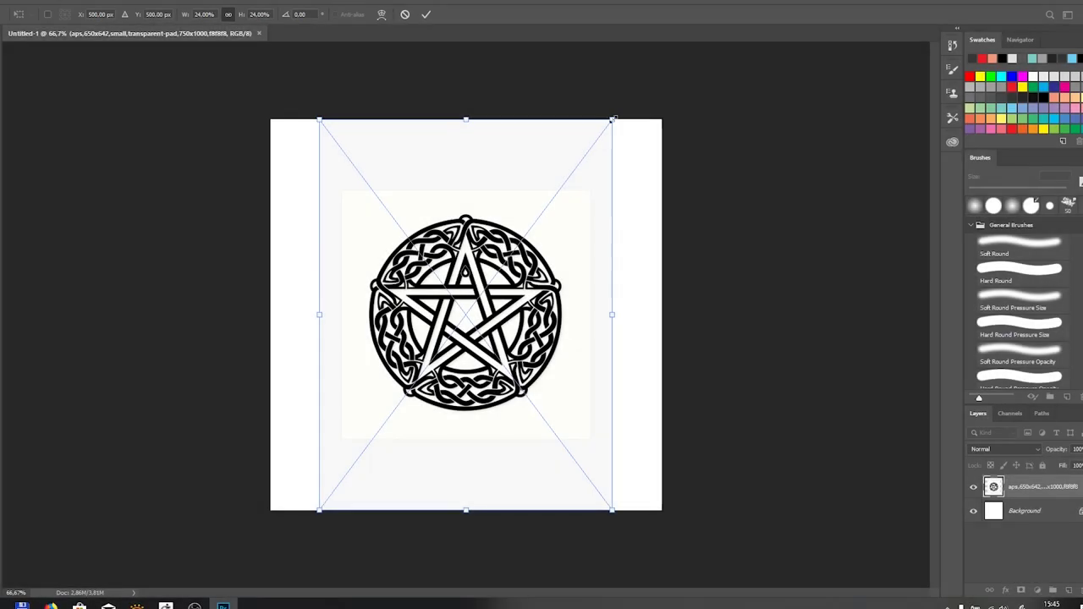
- Resize the pentagram image, rasterize its layer, and delete the pale background pad
mouse_move(612, 120)
mouse_down()
mouse_move(672, 73)
mouse_move(683, 173)
mouse_up()
key(Return)
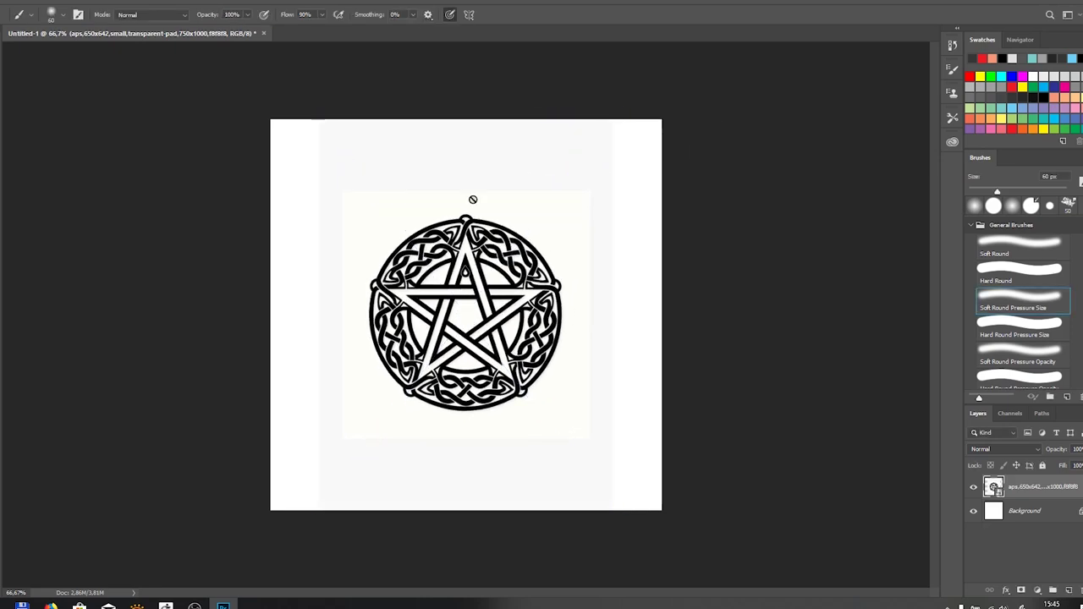
key(w)
drag(609, 362, 350, 164)
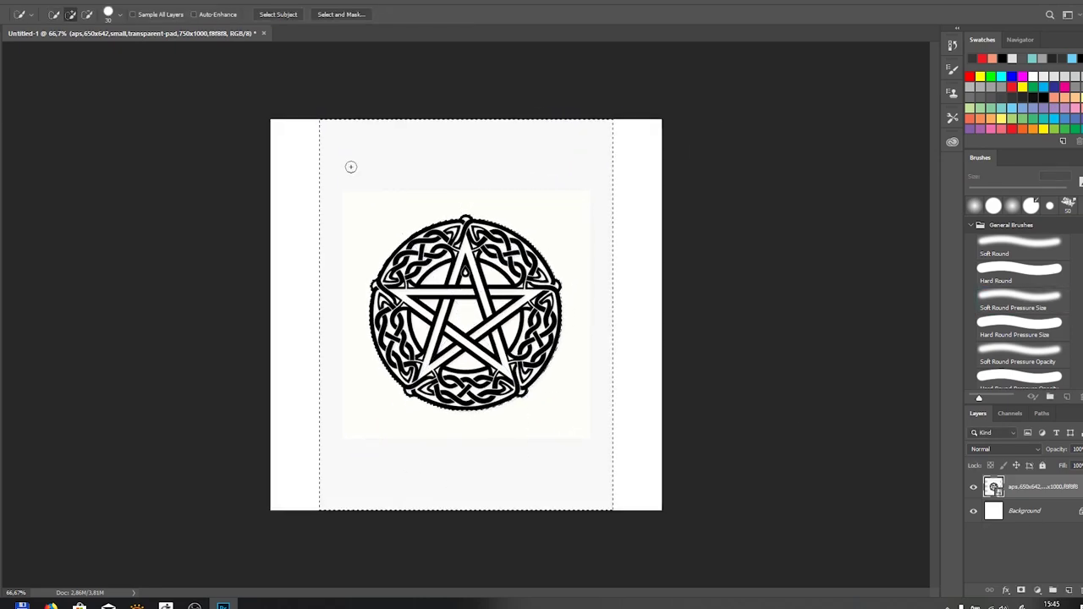
key(Delete)
click(527, 218)
right_click(1041, 486)
click(990, 198)
key(Delete)
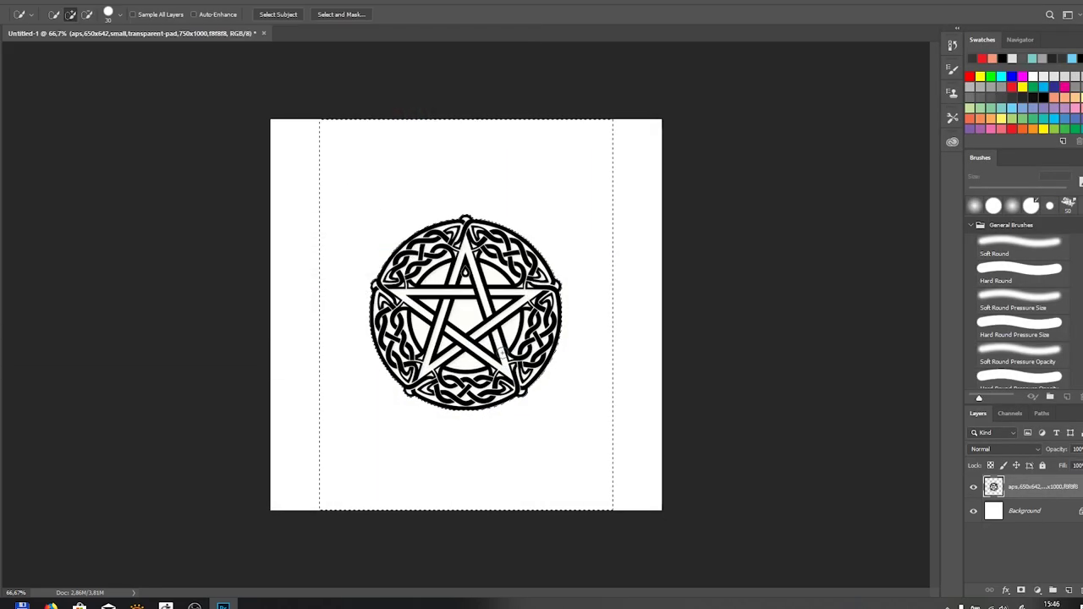
key(ctrl+d)
- On a new layer, draw a circle around the pentagram with no fill and a thick black outline
key(ctrl+shift+alt+n)
key(u)
alt+drag(465, 315, 584, 442)
click(822, 157)
click(842, 180)
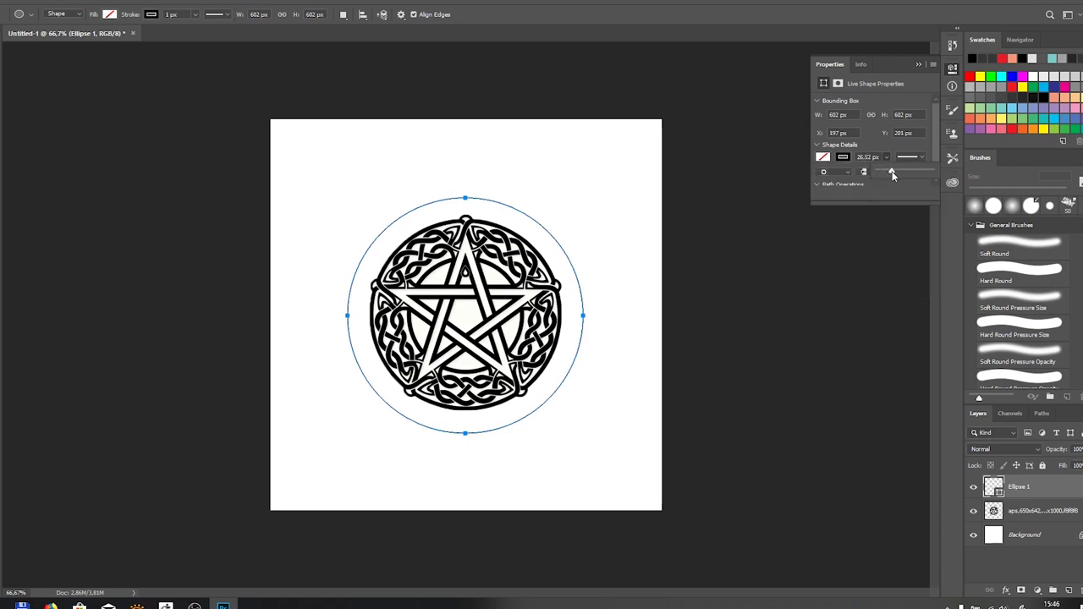
drag(892, 174, 894, 169)
- Enlarge the Ellipse 1 ring evenly to about 108% so it frames the emblem
key(ctrl+t)
drag(582, 197, 596, 183)
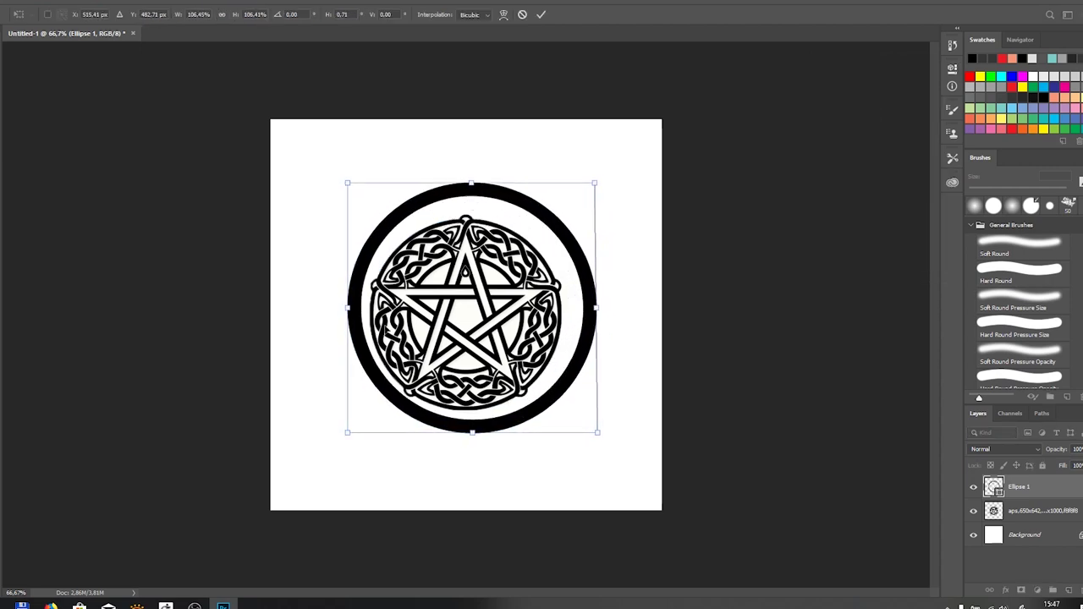
key(Return)
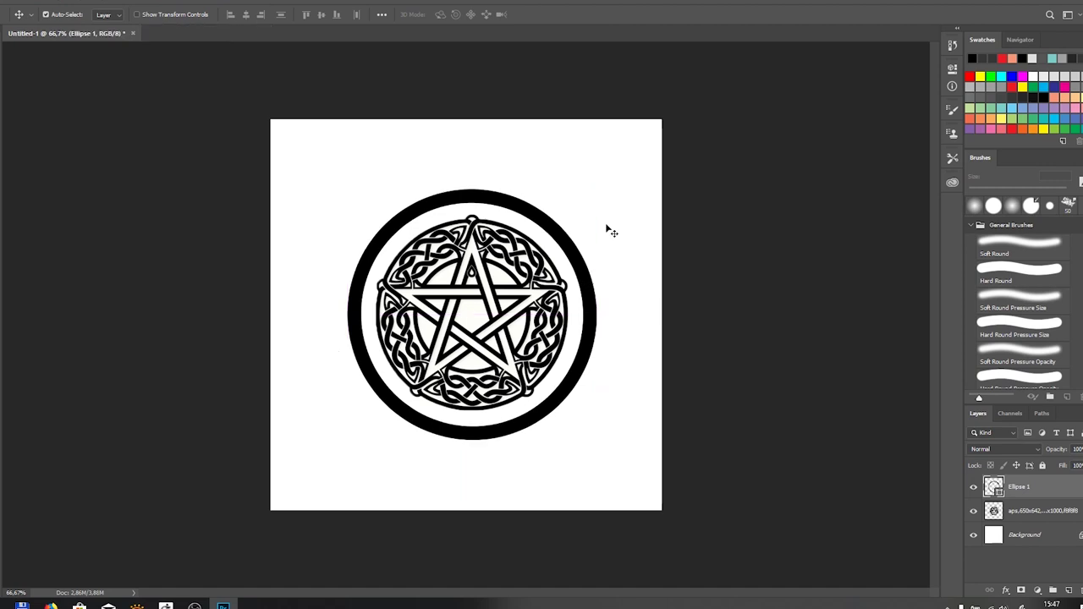
right_click(989, 491)
key(ctrl+t)
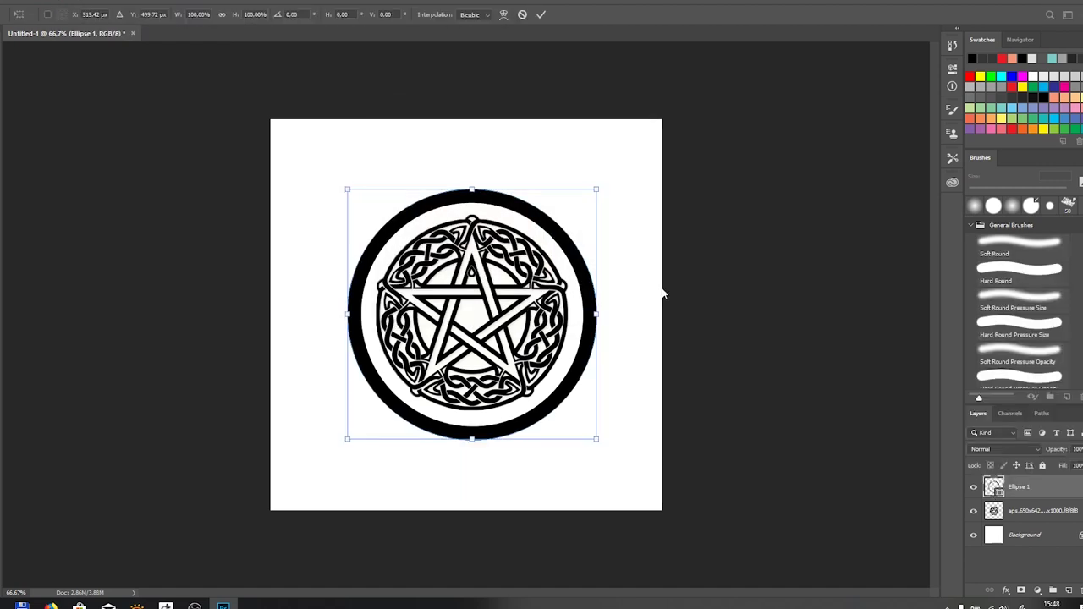
alt+drag(597, 189, 608, 179)
key(Return)
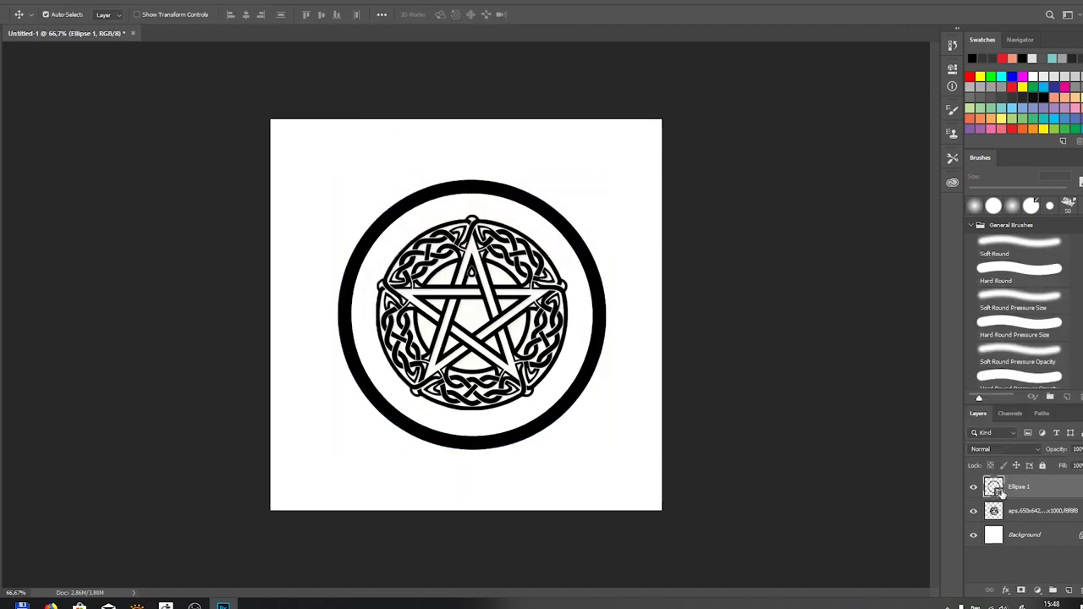
key(ctrl+t)
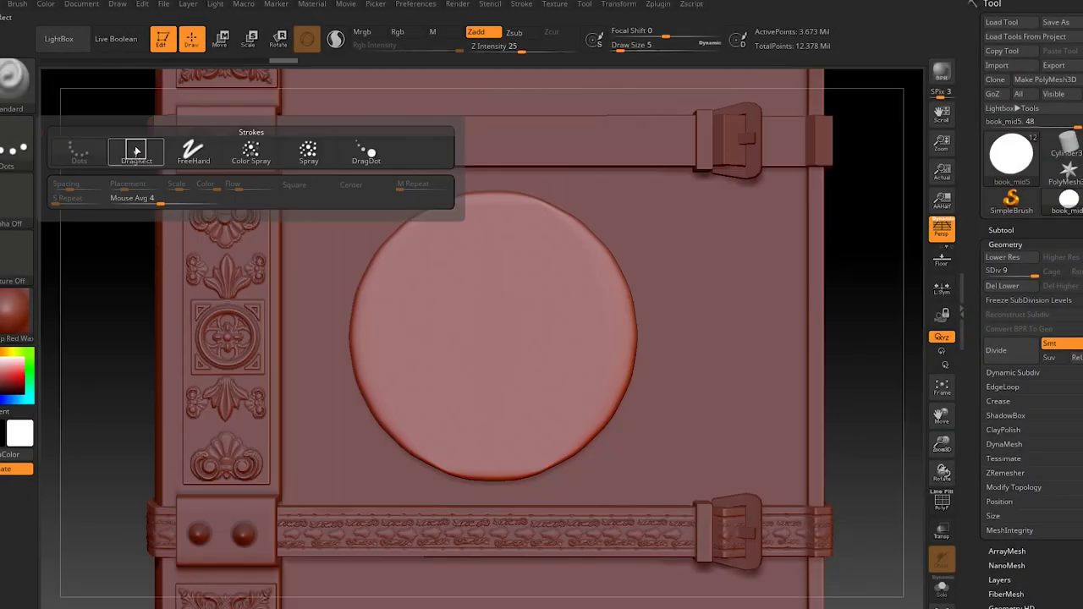
- With the DragRect stroke and Celtic pentagram alpha, drag the emblem out centred on the cover medallion
click(136, 150)
click(14, 195)
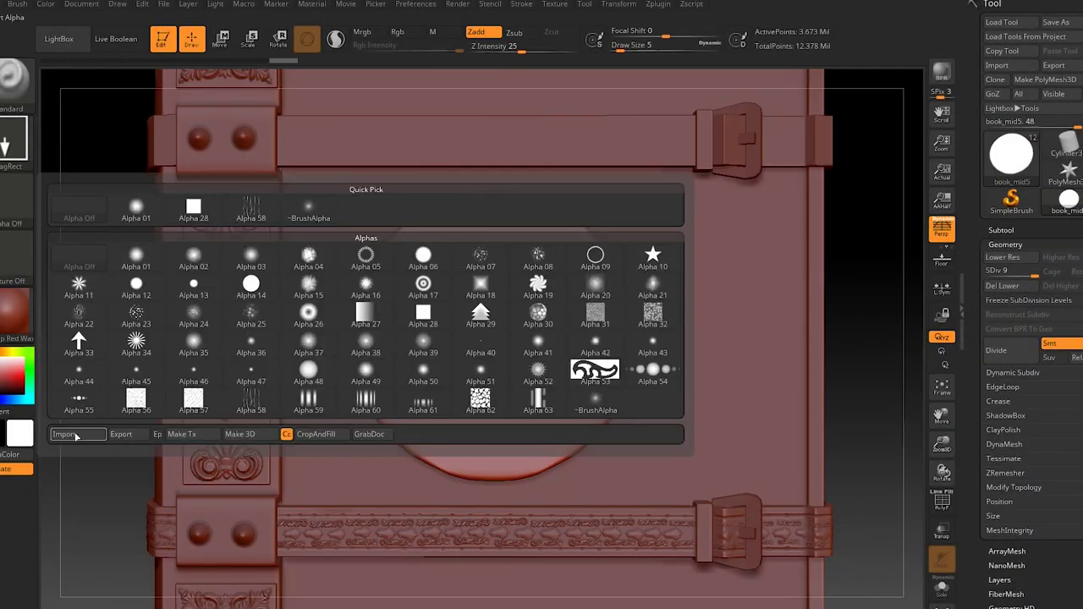
click(602, 367)
mouse_move(486, 333)
mouse_down()
mouse_move(567, 336)
mouse_move(482, 435)
mouse_up()
mouse_move(482, 435)
right_down()
mouse_move(664, 281)
mouse_move(525, 381)
mouse_move(473, 474)
mouse_move(409, 548)
right_up()
drag(409, 548, 486, 163)
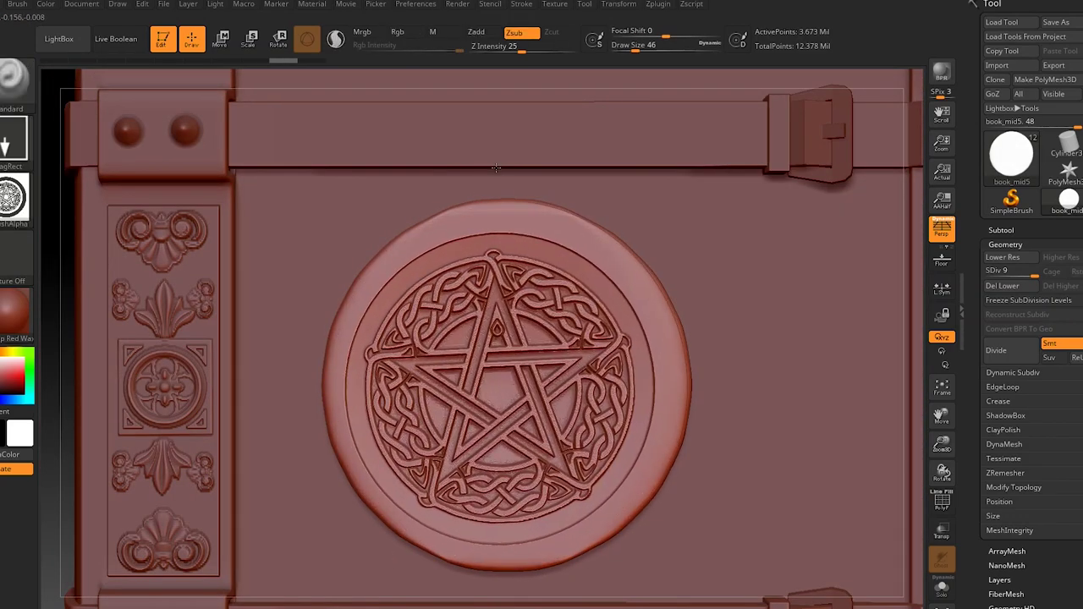
drag(486, 163, 491, 166)
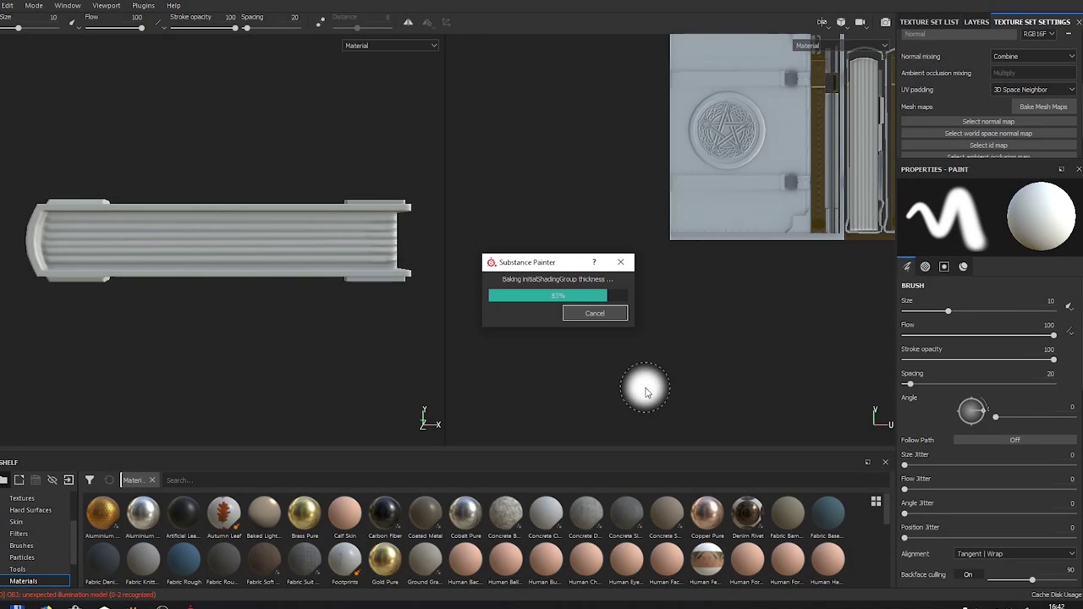
- Apply the Leather Fine Aged smart material to the baked book
alt+drag(645, 387, 352, 277)
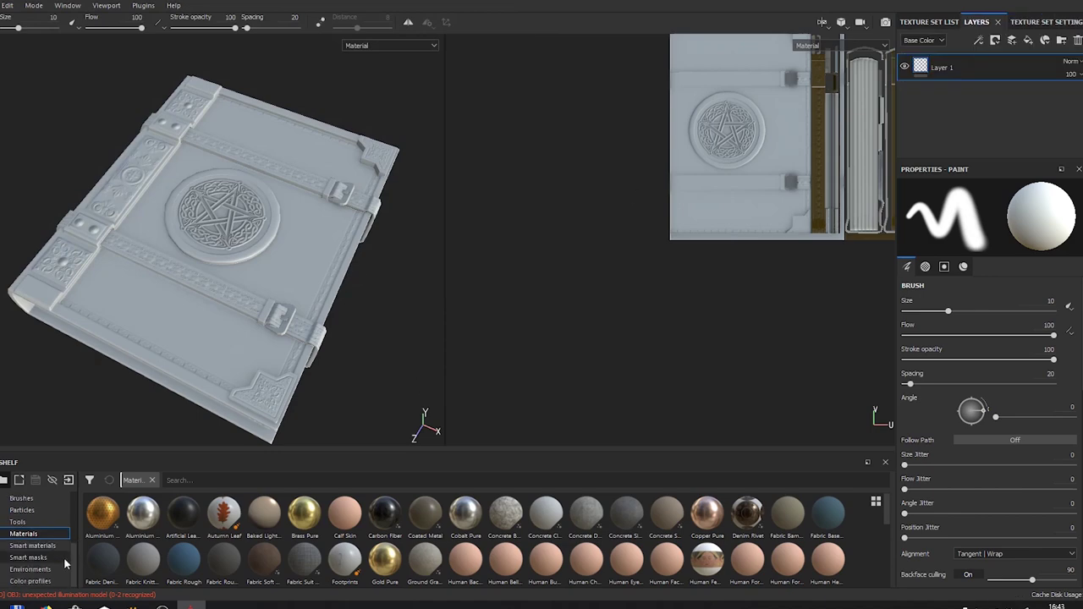
click(32, 545)
scroll(759, 523, down, 2)
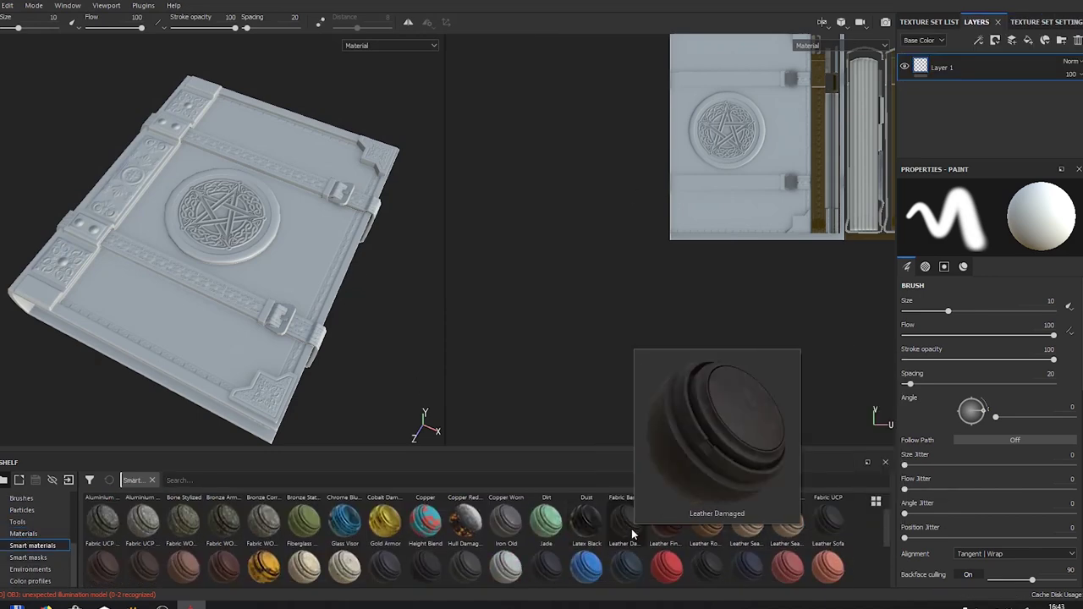
mouse_move(667, 516)
mouse_down()
mouse_move(643, 397)
mouse_move(341, 272)
mouse_move(237, 319)
mouse_move(242, 259)
mouse_up()
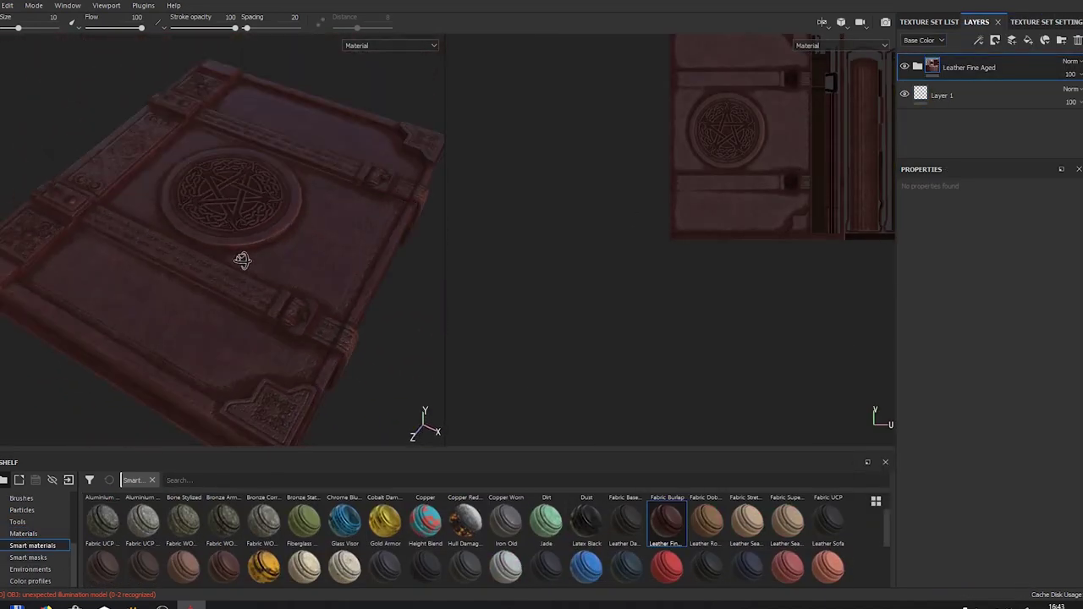
- Make the Leather Color fill darker and less red, then select the Leather Fine Aged folder
scroll(948, 127, down, 2)
click(954, 128)
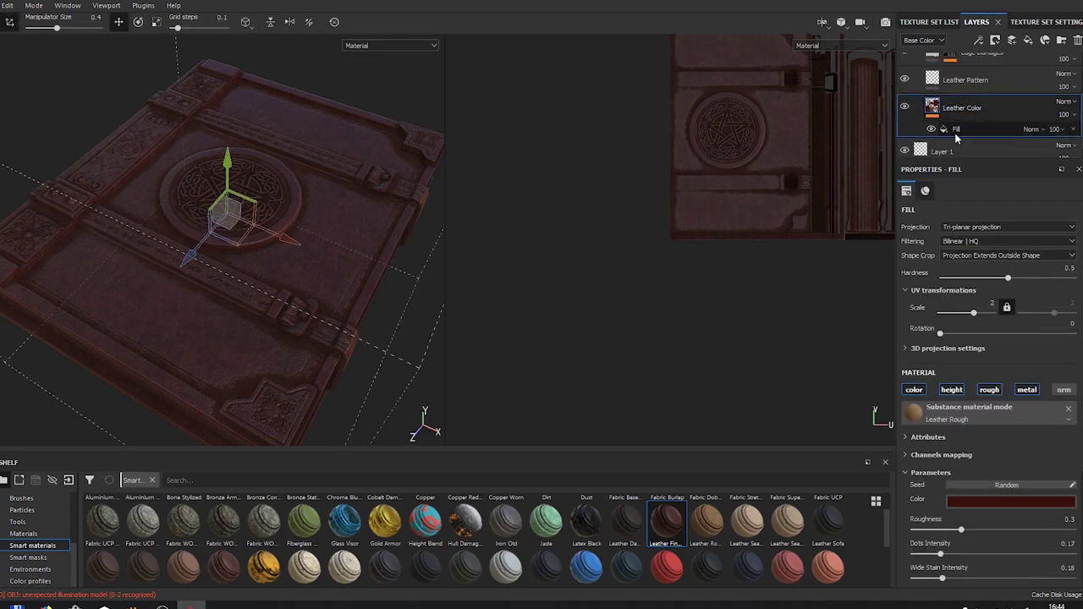
click(995, 506)
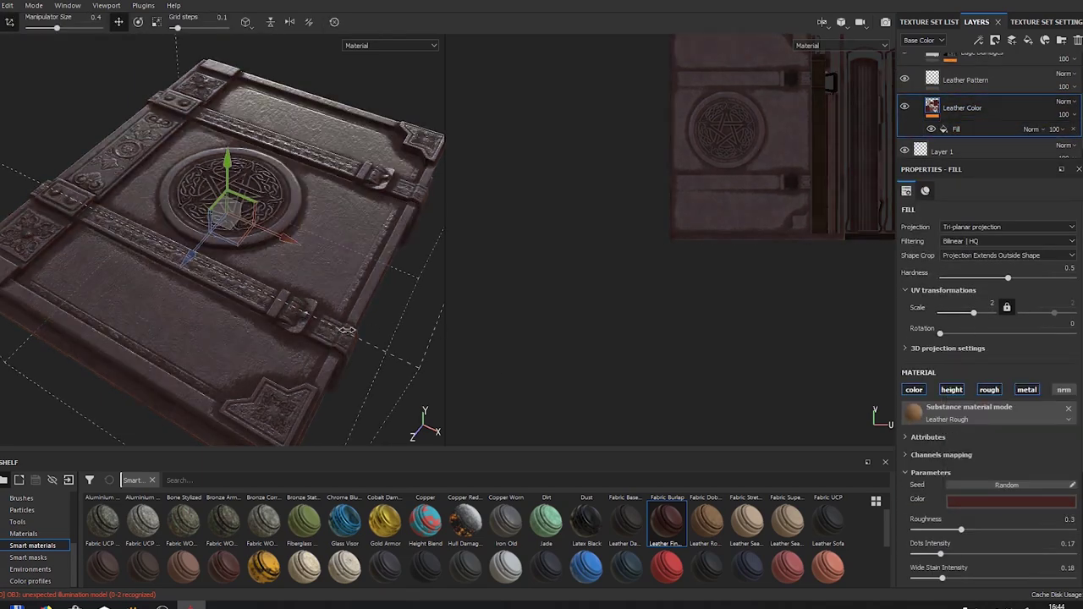
scroll(994, 108, up, 2)
click(981, 70)
- Replace Leather Fine Aged with Leather Rough and make its Leather Base darker and redder
key(Delete)
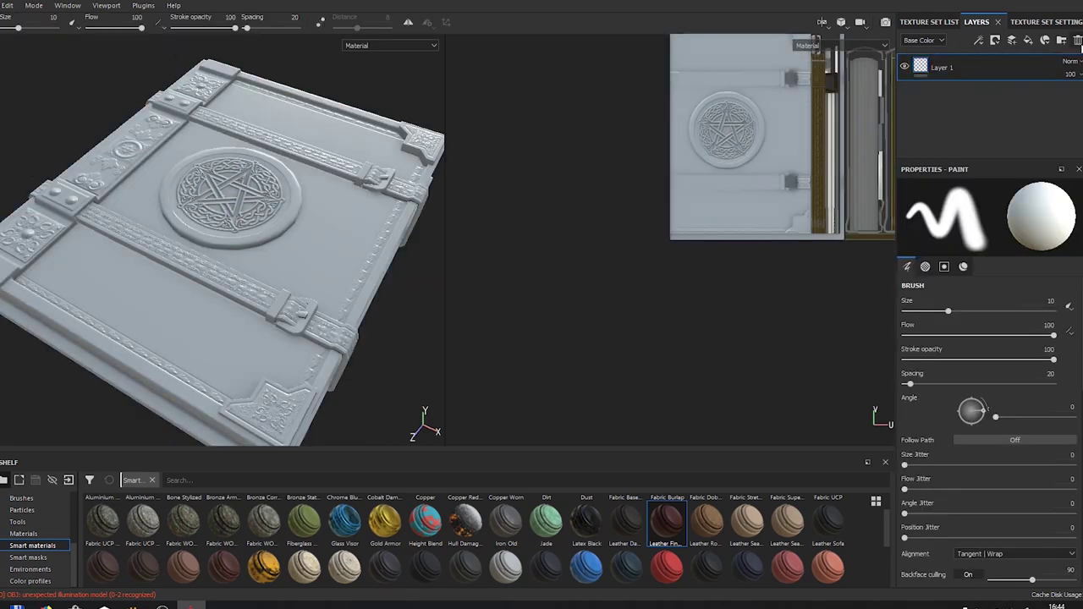
drag(707, 520, 931, 102)
scroll(931, 101, down, 2)
click(961, 133)
click(1009, 501)
drag(1040, 406, 1021, 434)
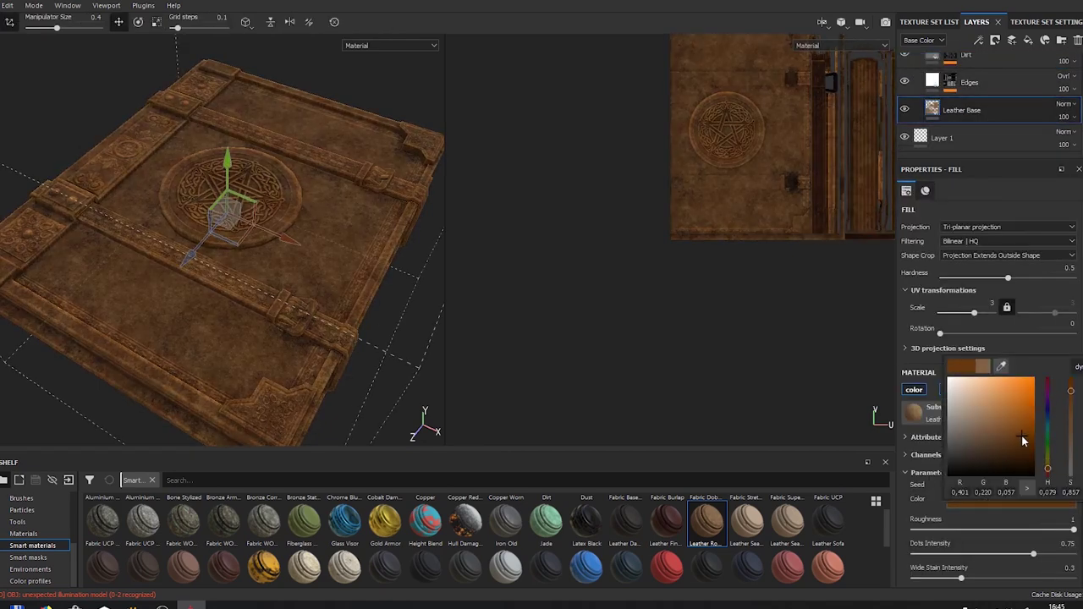
- Adjust the Leather Rough Dirt layer's colour and its mask generator settings
click(930, 80)
click(988, 457)
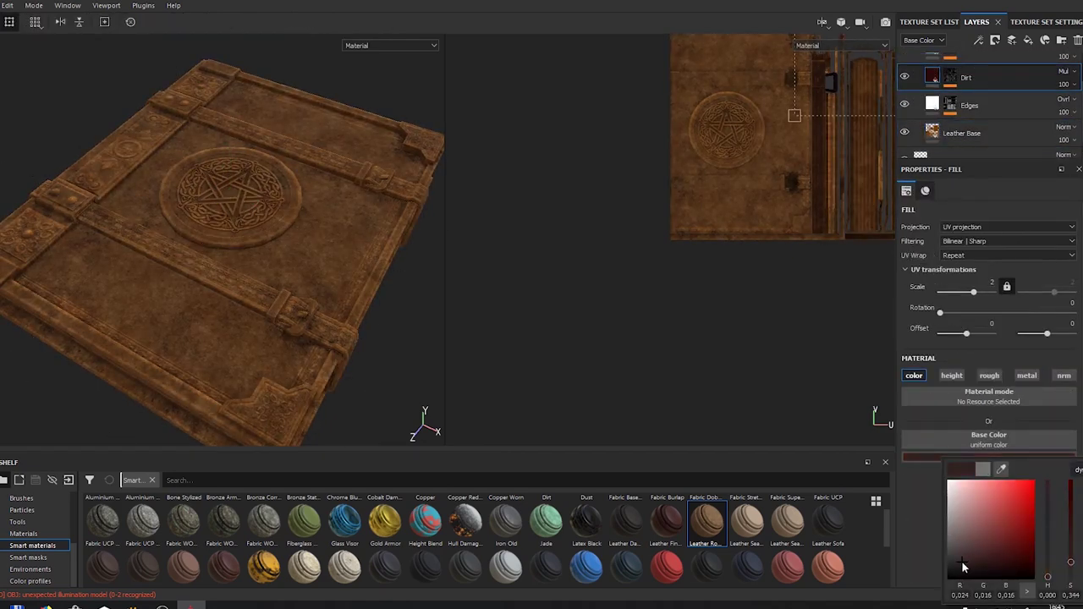
click(950, 77)
click(984, 100)
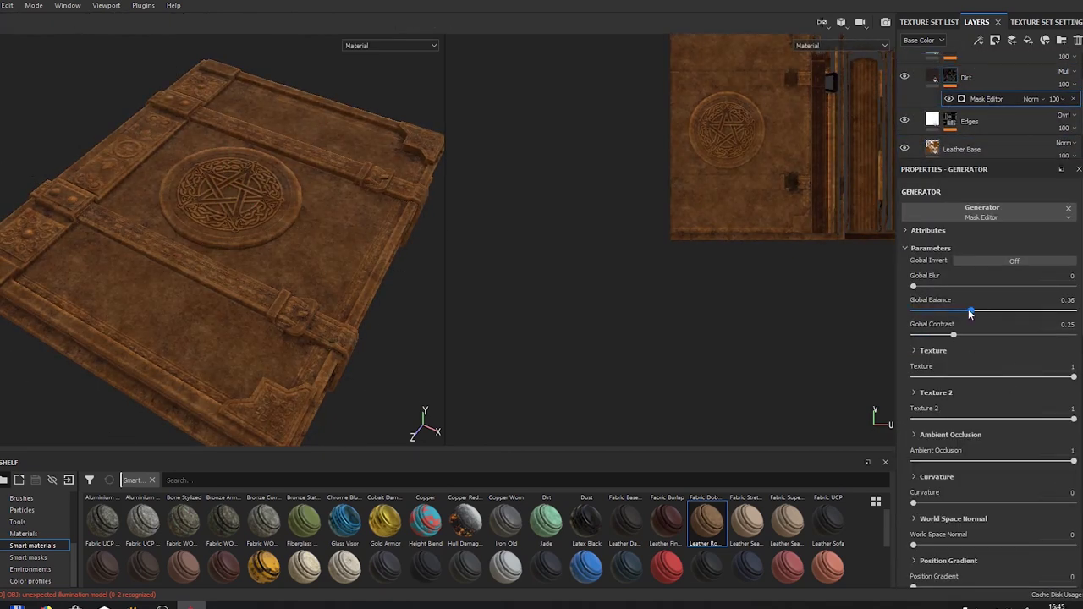
drag(962, 335, 923, 334)
scroll(973, 339, down, 2)
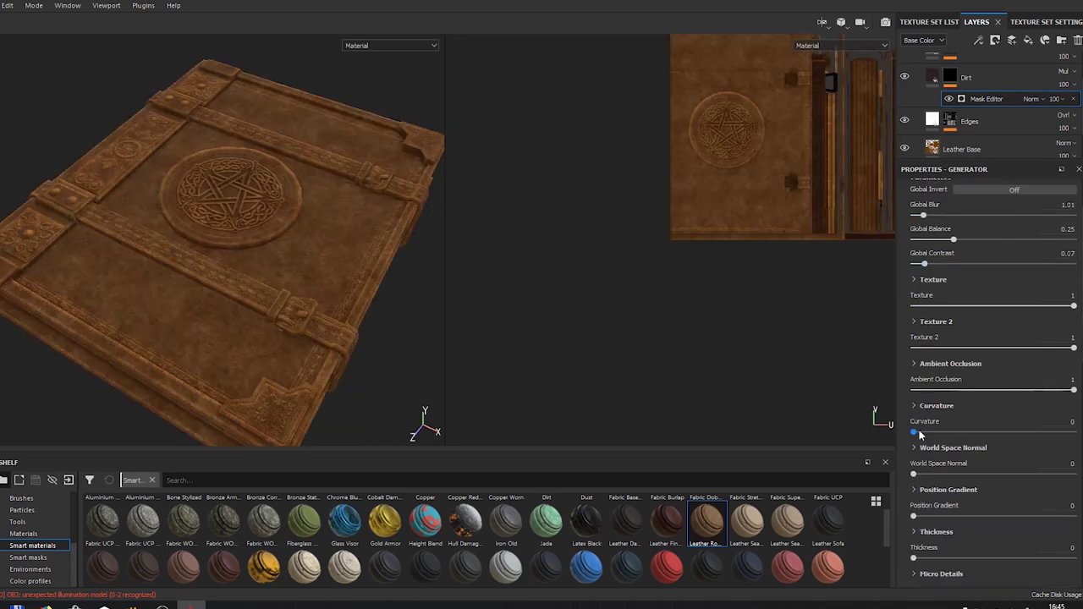
drag(914, 432, 922, 431)
scroll(877, 539, down, 1)
scroll(877, 539, up, 1)
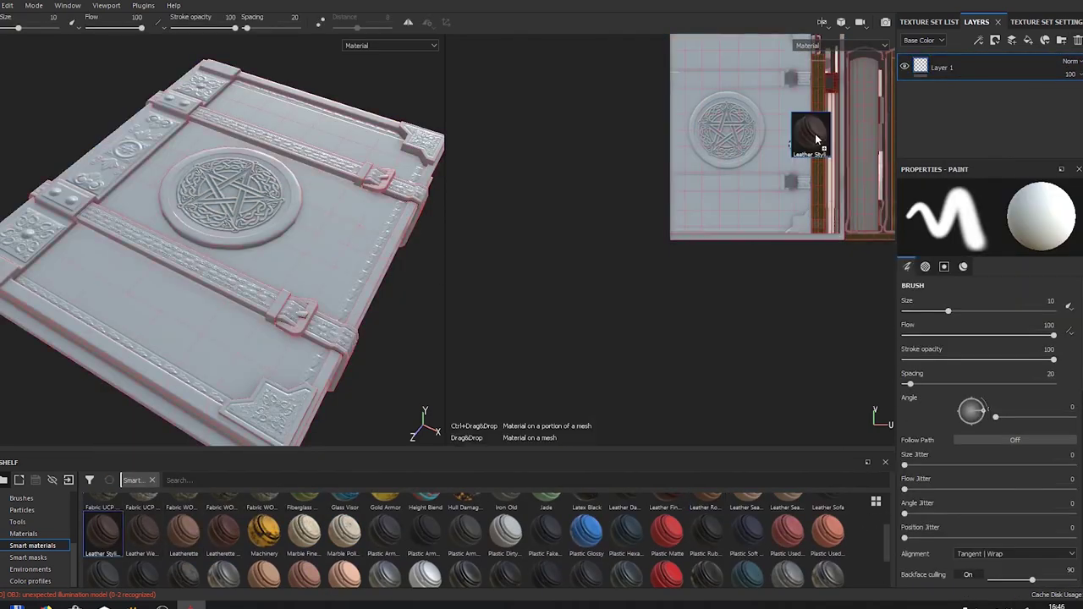
- Apply Leather Stylized to the book and raise its Base Color roughness
drag(103, 531, 399, 278)
alt+drag(294, 267, 279, 254)
click(958, 110)
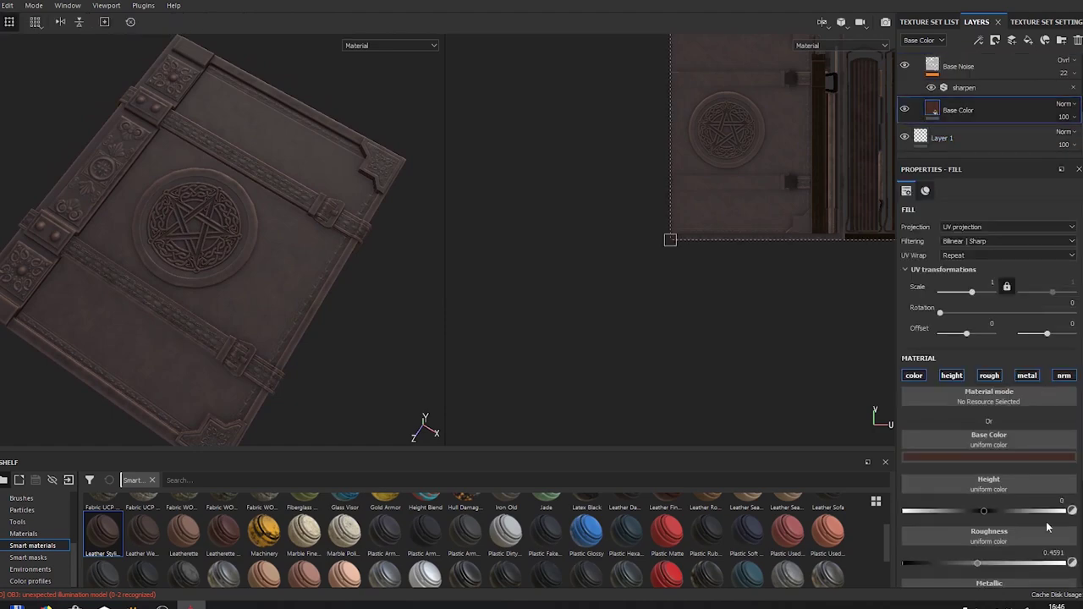
mouse_move(338, 271)
alt+mouse_down()
mouse_move(379, 281)
mouse_move(440, 271)
alt+mouse_up()
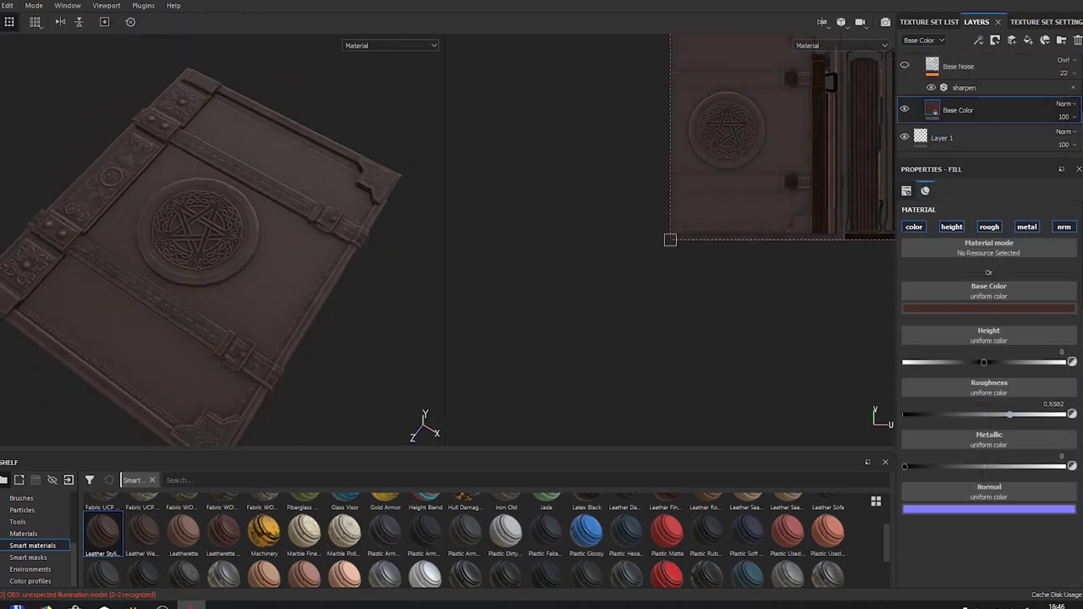
- Inspect the clouds_1 and AO Cavity layers, then add a new empty fill layer on top
scroll(990, 110, up, 2)
click(981, 133)
click(972, 117)
scroll(971, 117, up, 1)
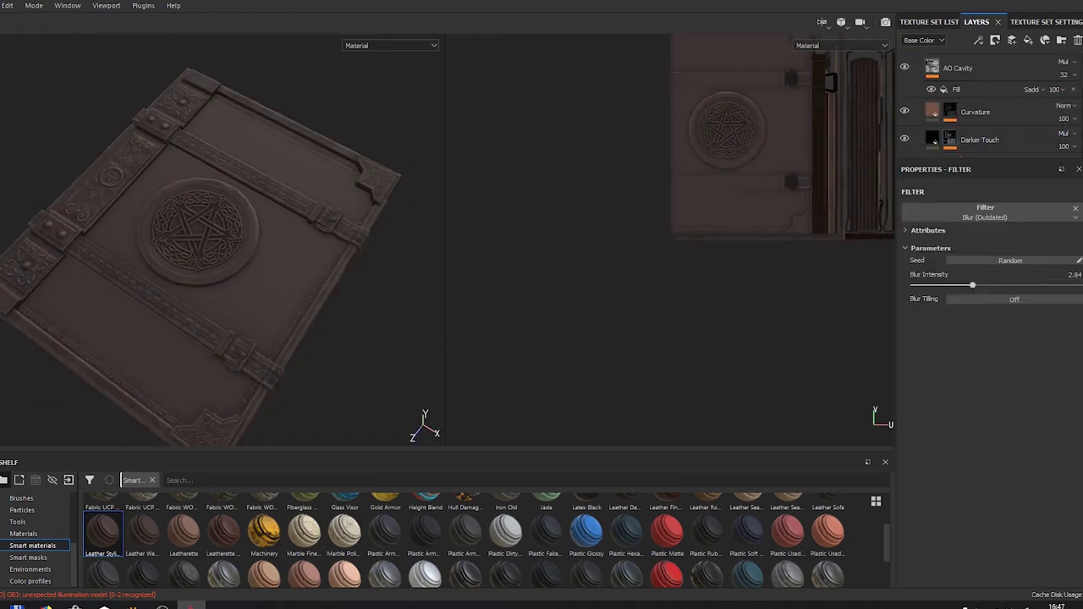
click(943, 86)
scroll(971, 87, up, 1)
click(1010, 42)
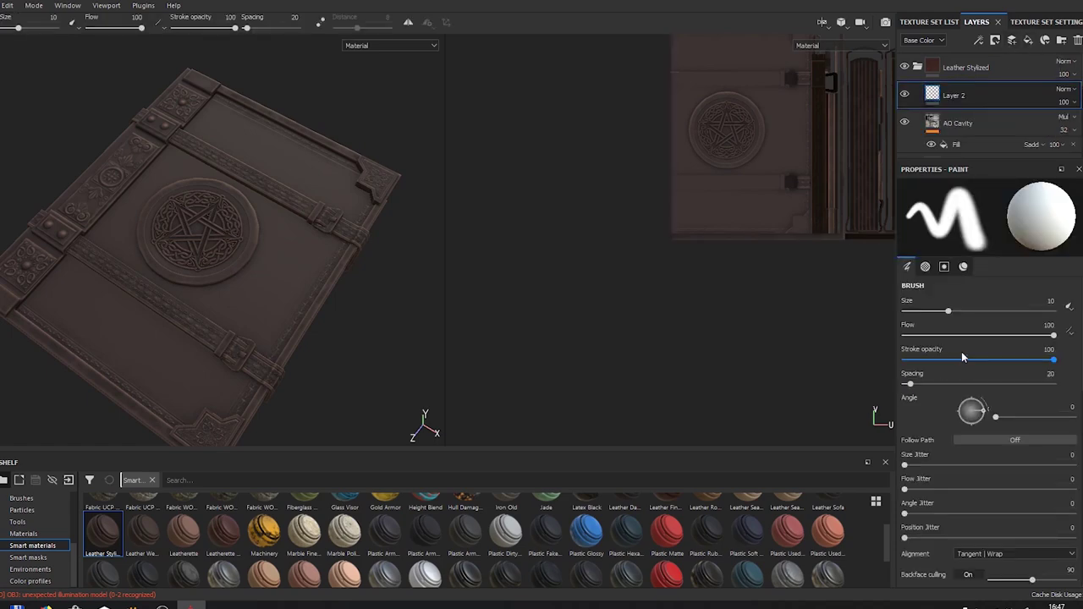
scroll(969, 330, down, 3)
- Replace the new paint layer with a fill layer that has a black mask
key(Delete)
click(1044, 40)
click(950, 95)
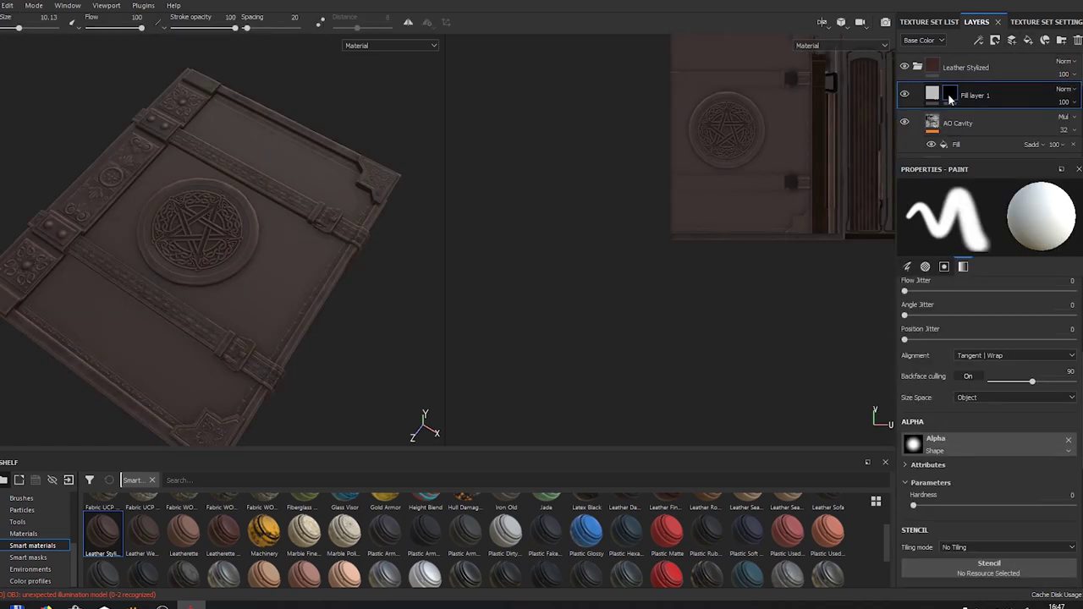
right_click(950, 98)
click(976, 312)
text(dirt)
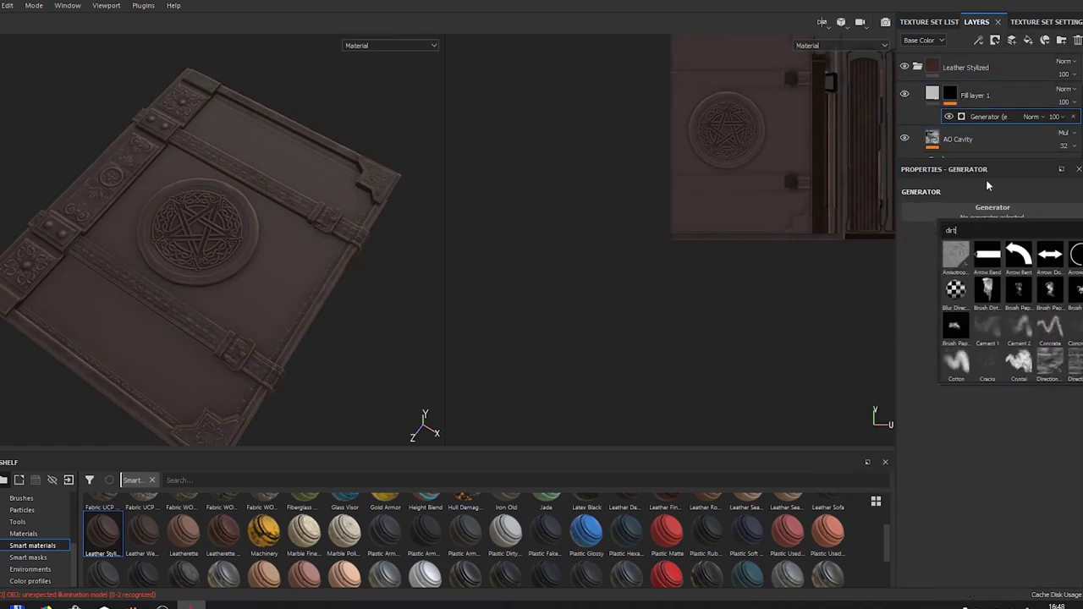
key(Escape)
- Delete the unwanted generator from the fill layer's mask and invert the mask
click(947, 96)
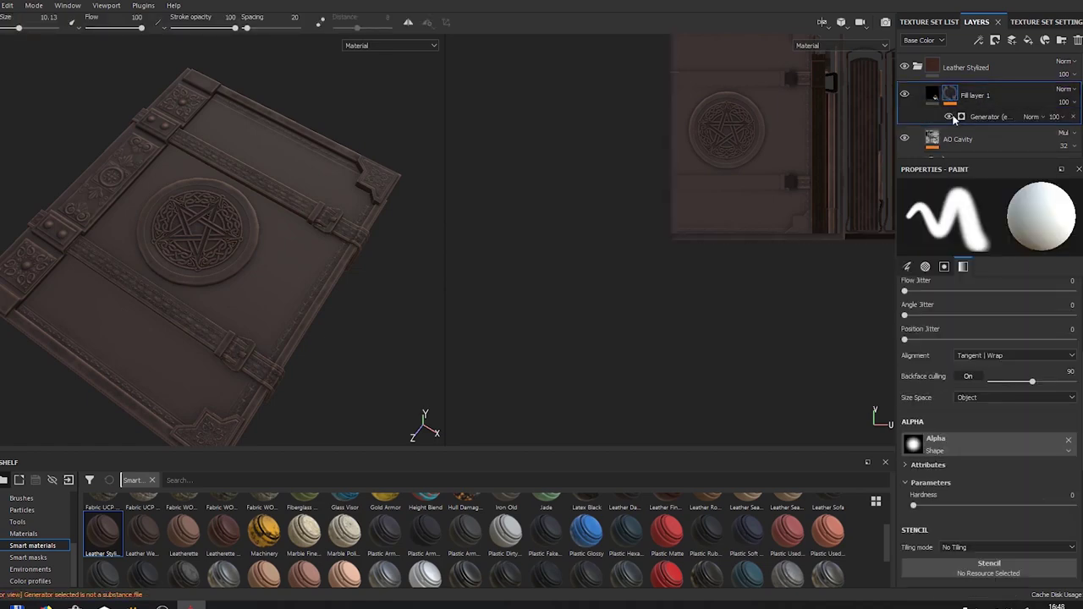
click(953, 119)
key(Delete)
right_click(954, 98)
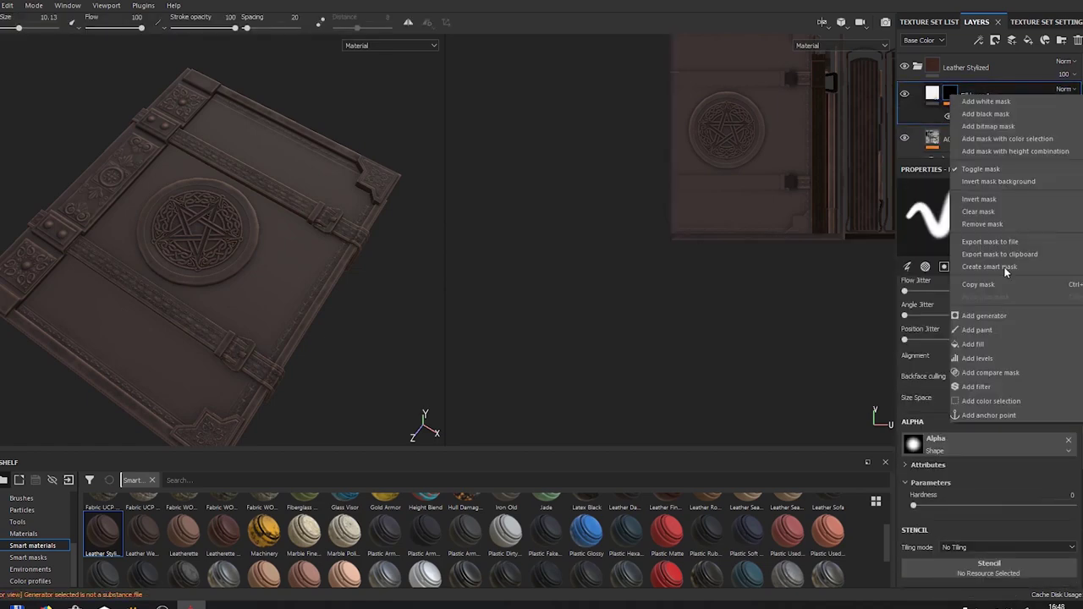
click(1007, 245)
- Apply the Dirt Dry smart mask to Fill layer 1 and adjust how much dirt shows
click(30, 556)
drag(264, 511, 949, 94)
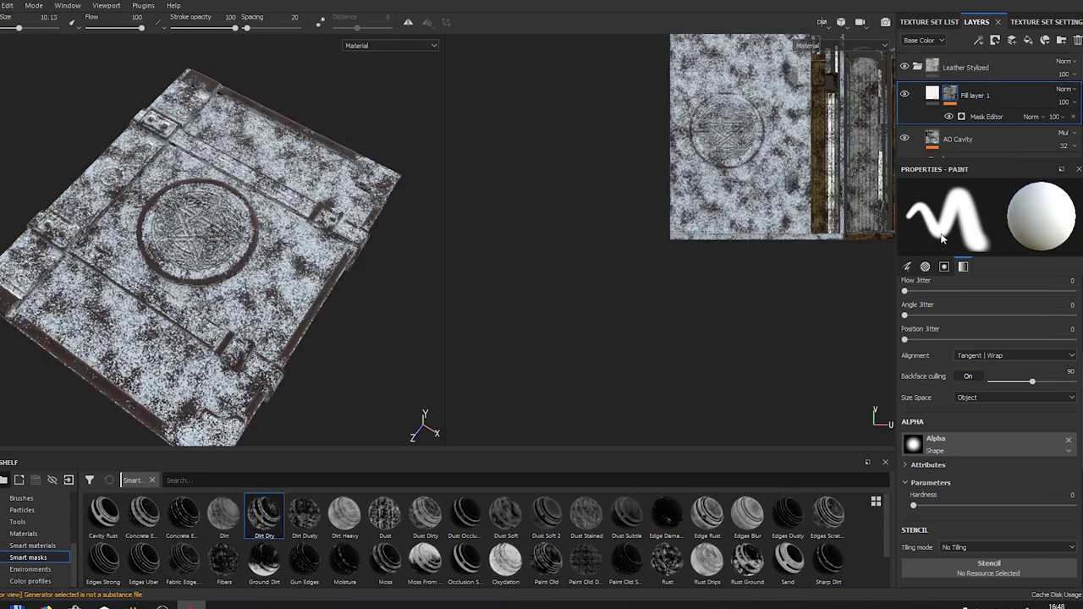
click(986, 116)
mouse_move(1016, 385)
mouse_down()
mouse_move(1042, 387)
mouse_move(1016, 387)
mouse_up()
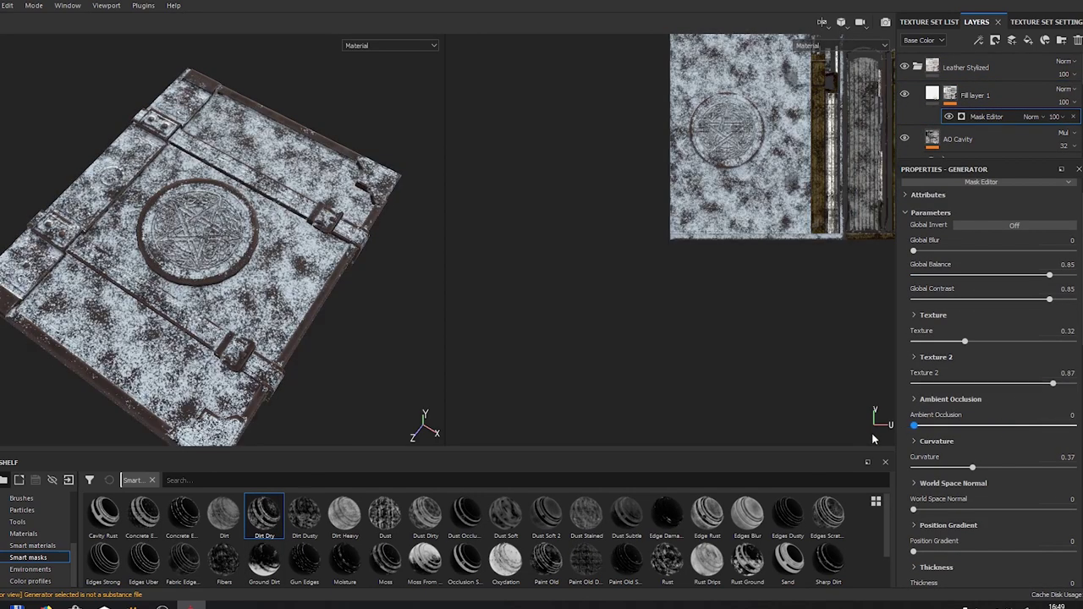
- Give Fill layer 1 a very dark red colour, no height or normal, and higher roughness
click(949, 95)
click(973, 427)
click(1010, 527)
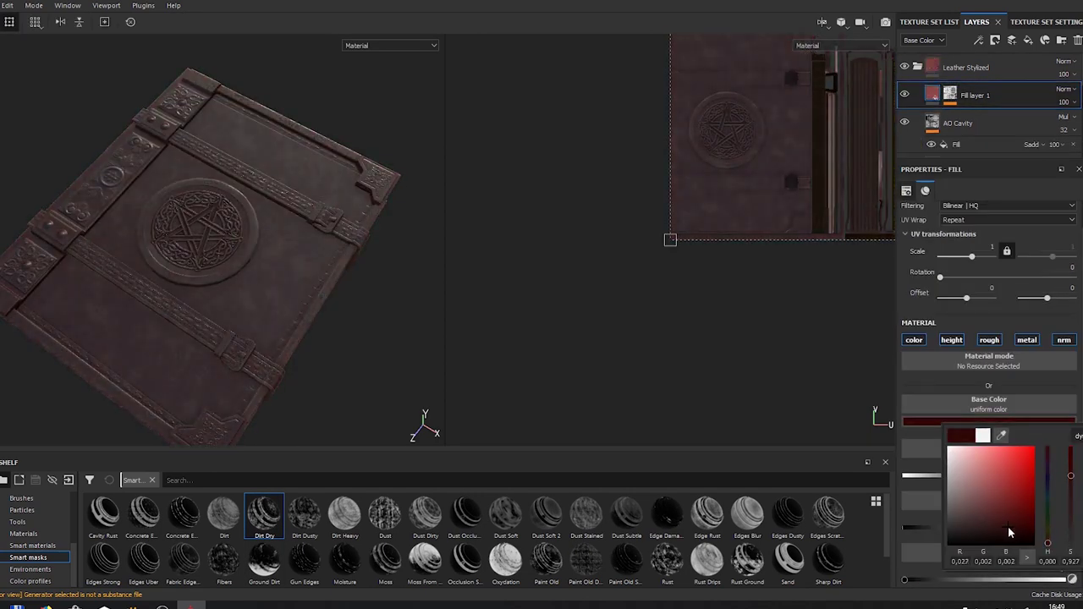
mouse_move(426, 326)
alt+mouse_down()
mouse_move(306, 305)
mouse_move(355, 279)
alt+mouse_up()
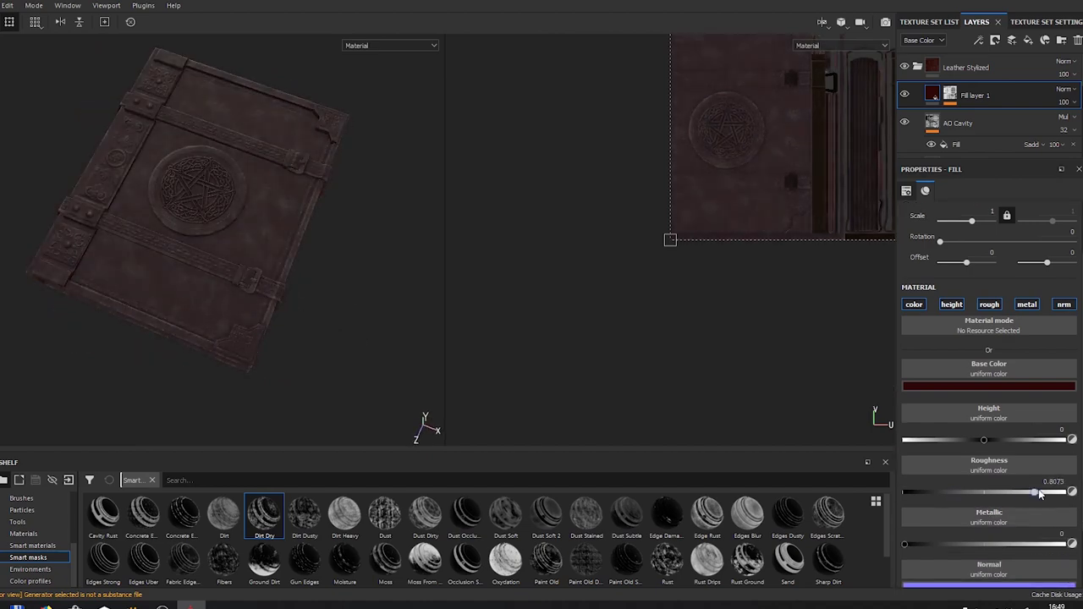
click(950, 340)
click(1064, 339)
drag(951, 440, 1021, 440)
alt+right_drag(426, 322, 426, 372)
mouse_move(426, 372)
alt+mouse_down()
mouse_move(222, 271)
mouse_move(308, 390)
alt+mouse_up()
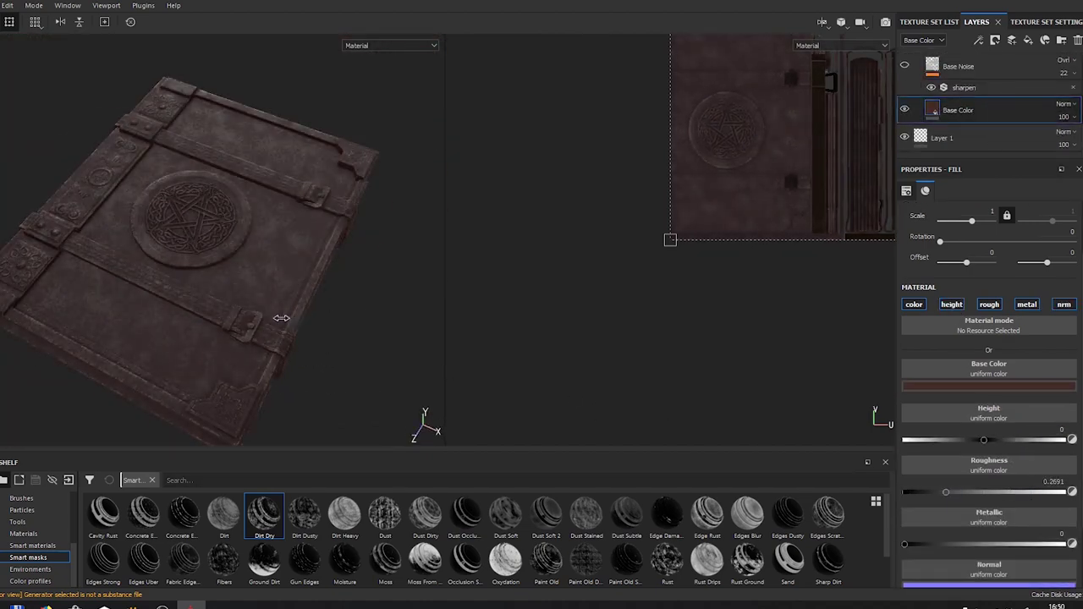
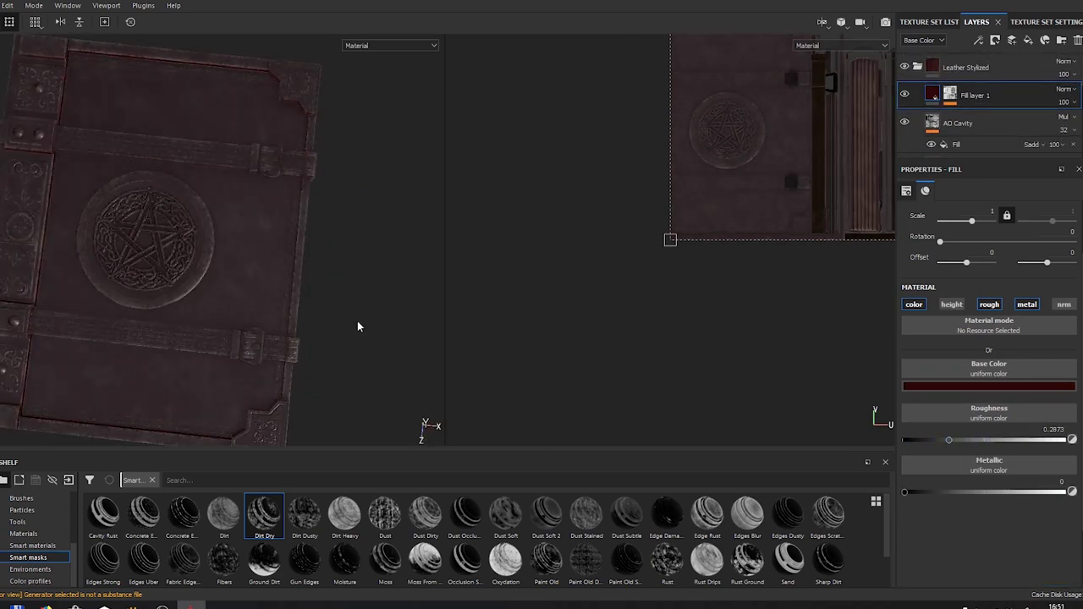
- Give Fill layer 1's leather a dark red-brown base colour and roughness of about 0.43
alt+drag(358, 324, 322, 338)
scroll(660, 305, up, 3)
click(988, 386)
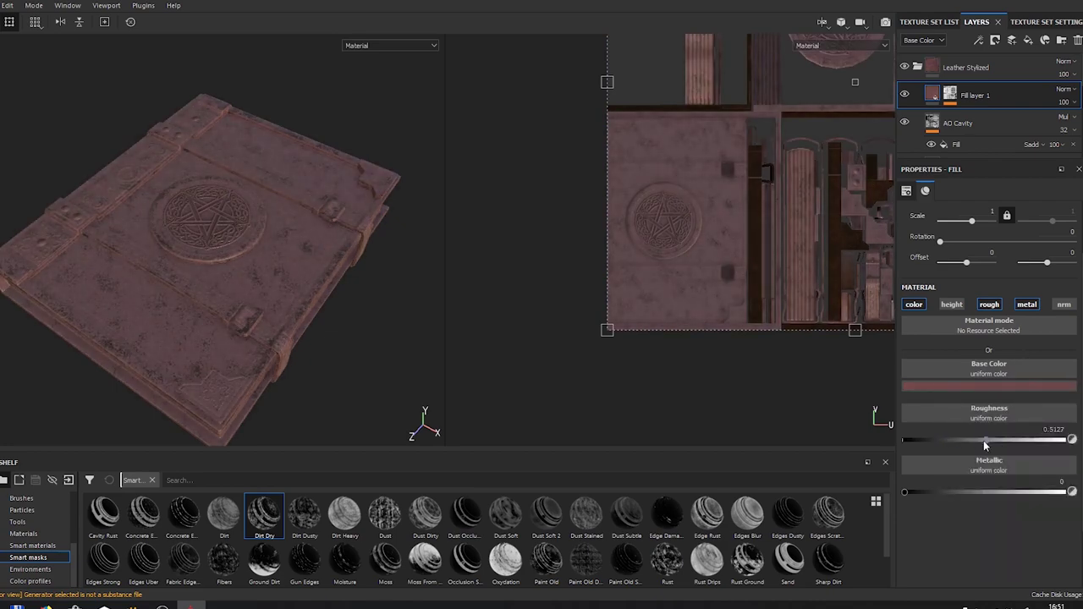
key(ctrl+z)
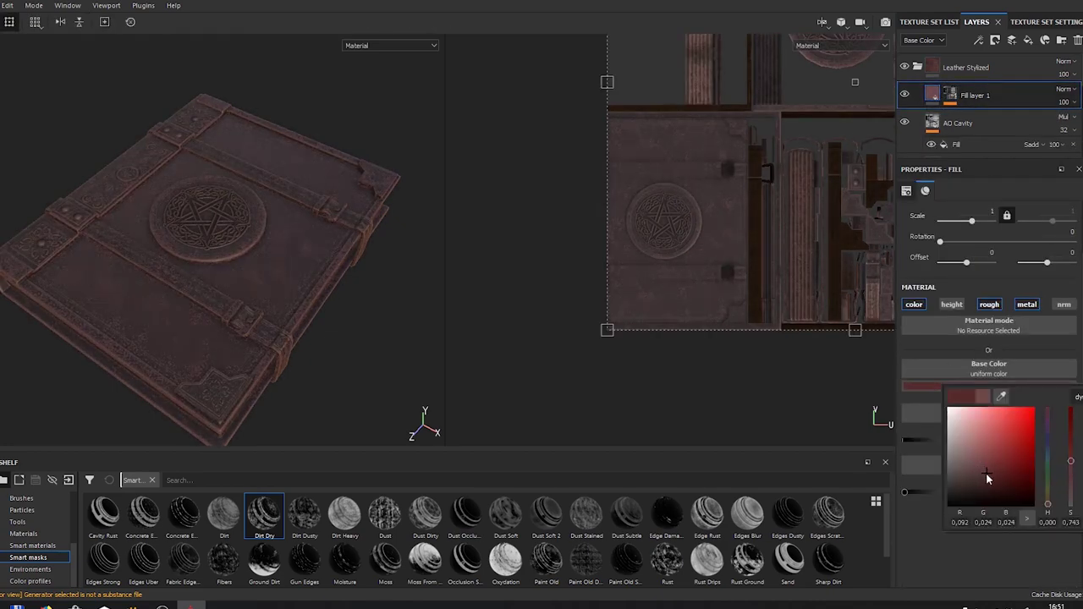
scroll(364, 293, up, 3)
scroll(363, 294, down, 5)
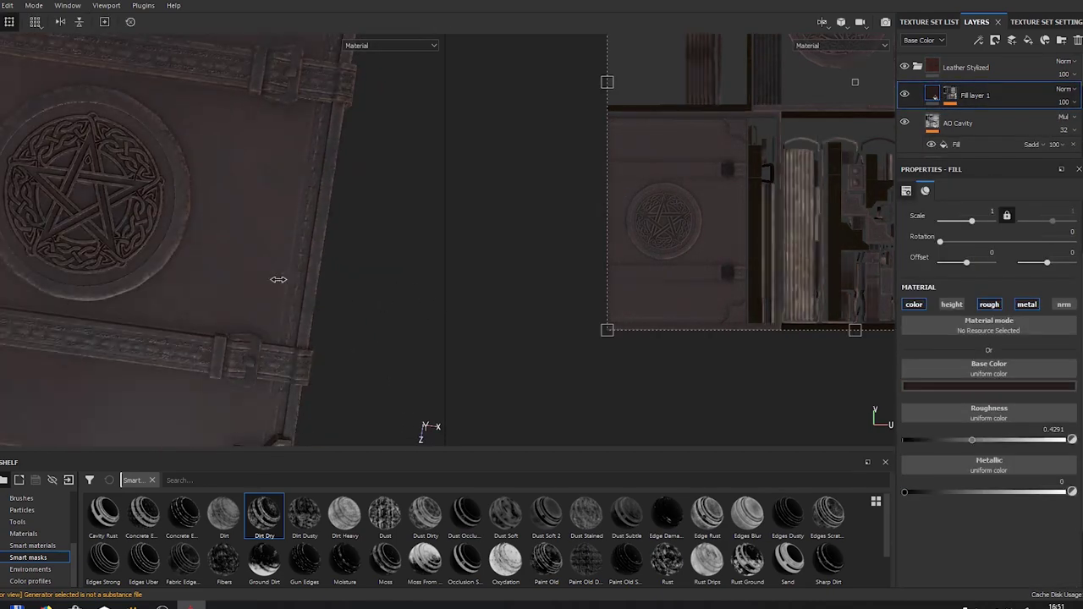
alt+drag(367, 321, 336, 278)
key(ctrl+z)
- Apply the Leather Seat Old and Dirty smart material to the book, restricted to the page islands
click(32, 546)
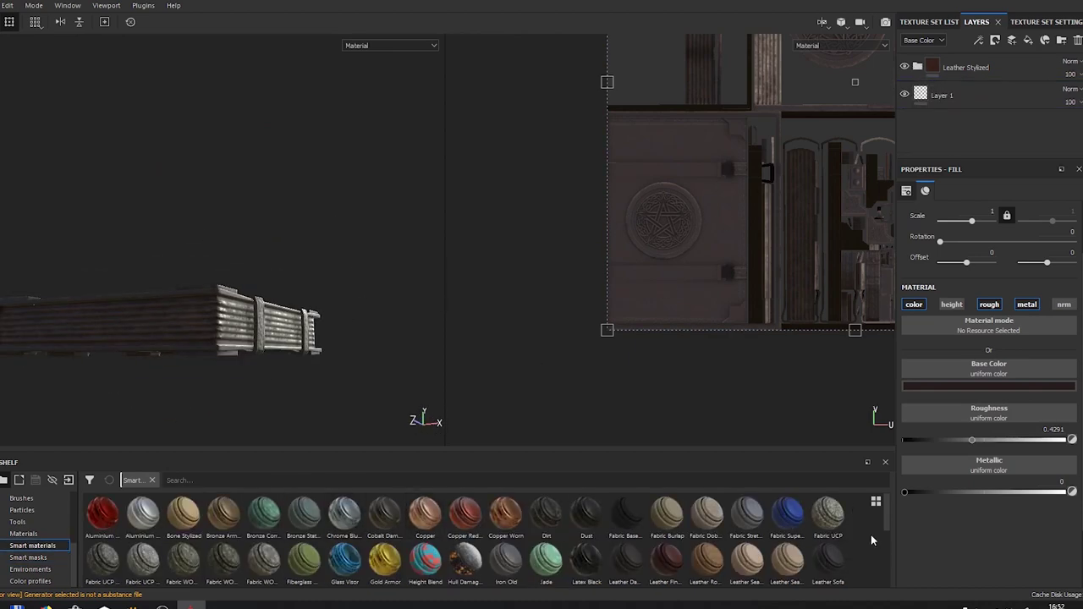
drag(787, 559, 508, 308)
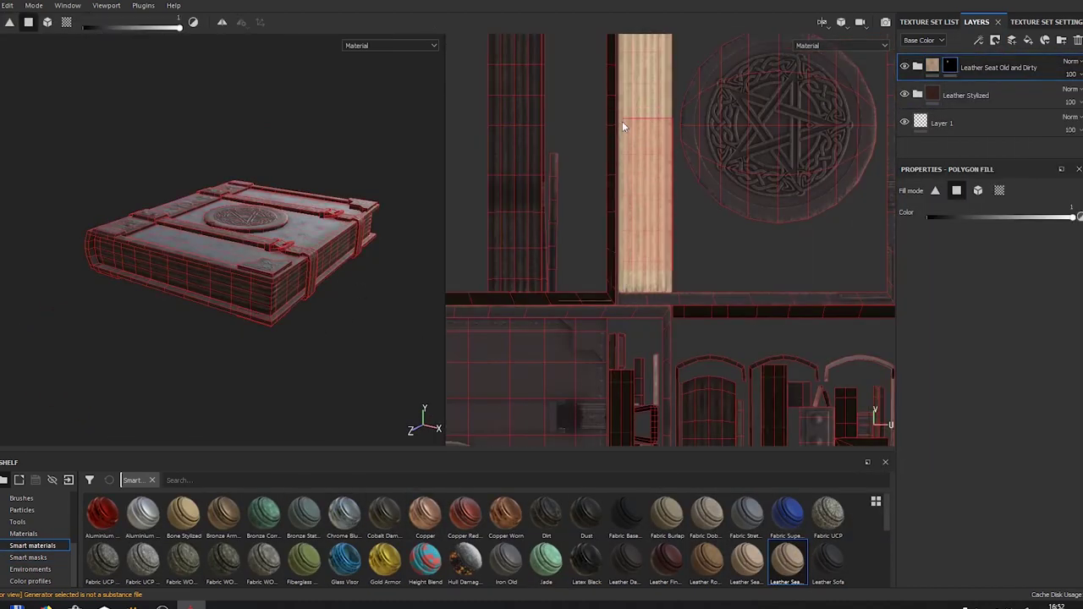
scroll(648, 172, up, 3)
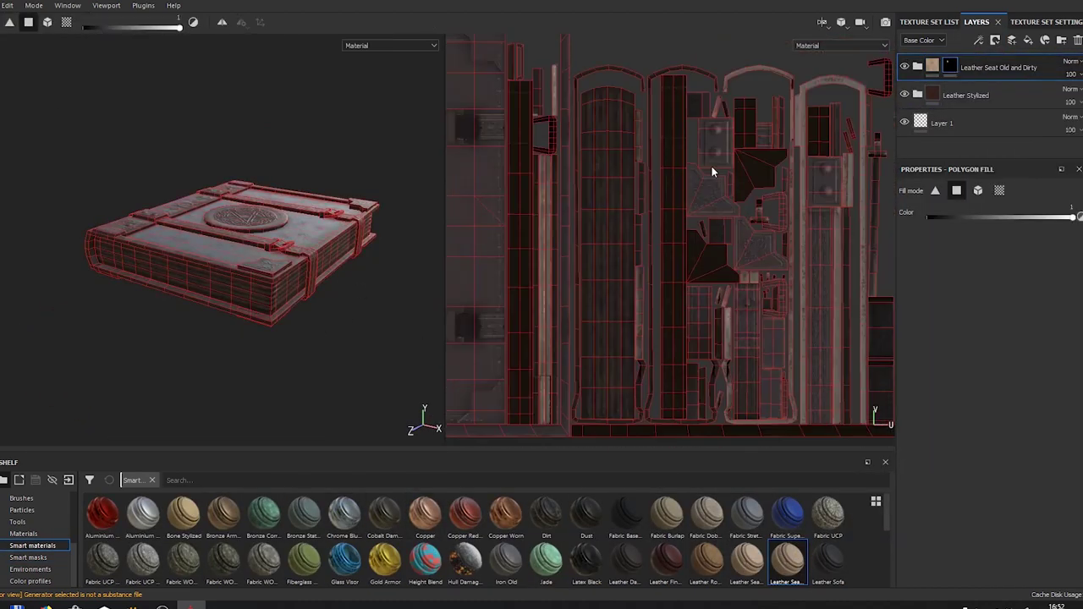
scroll(752, 314, down, 3)
middle_drag(752, 314, 707, 335)
scroll(853, 209, up, 3)
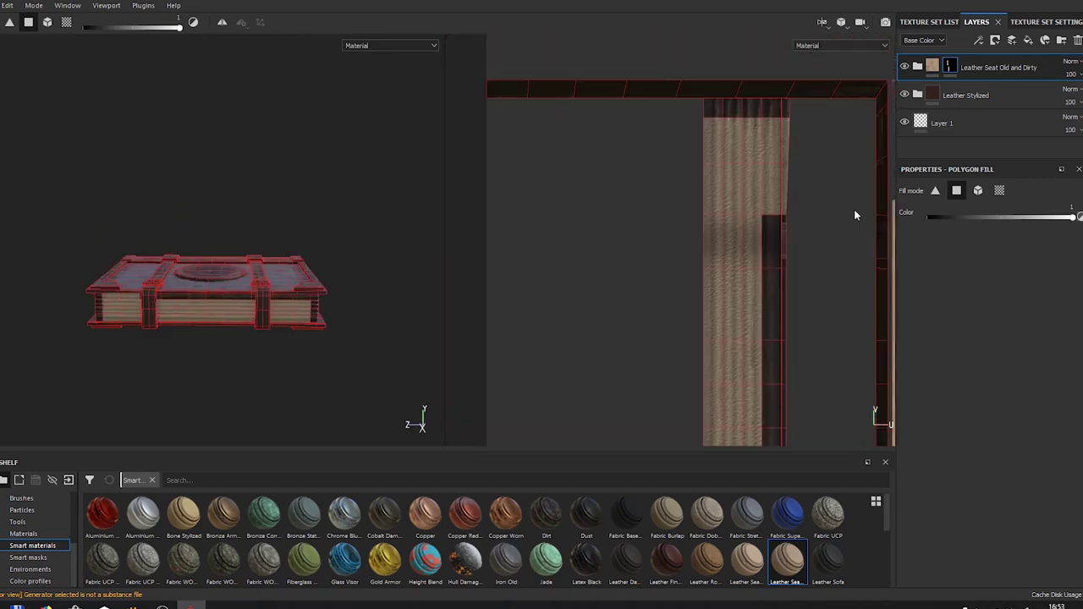
scroll(684, 145, down, 1)
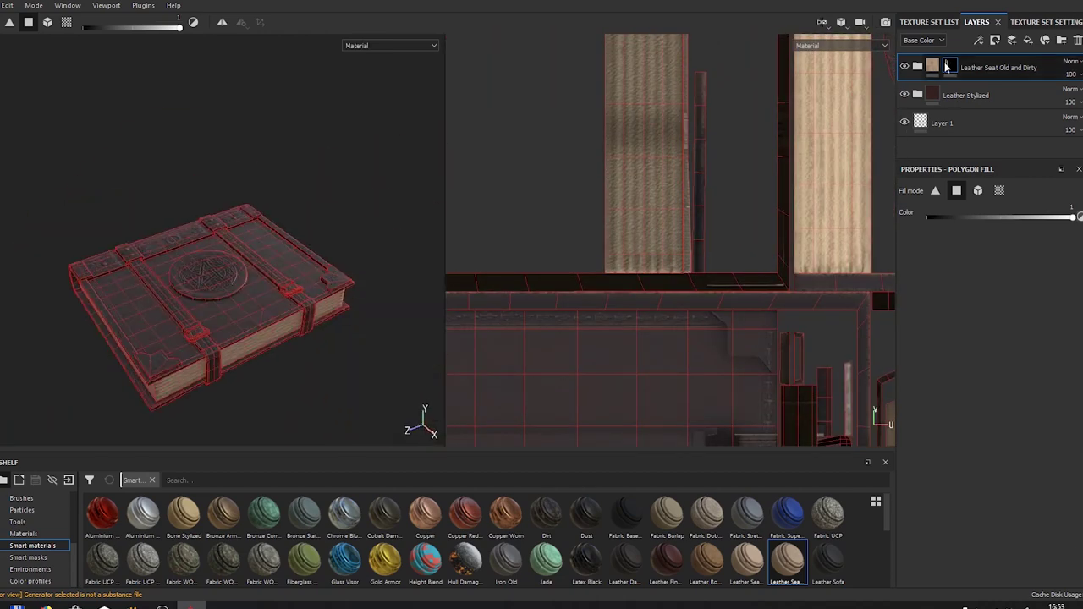
alt+drag(373, 279, 329, 330)
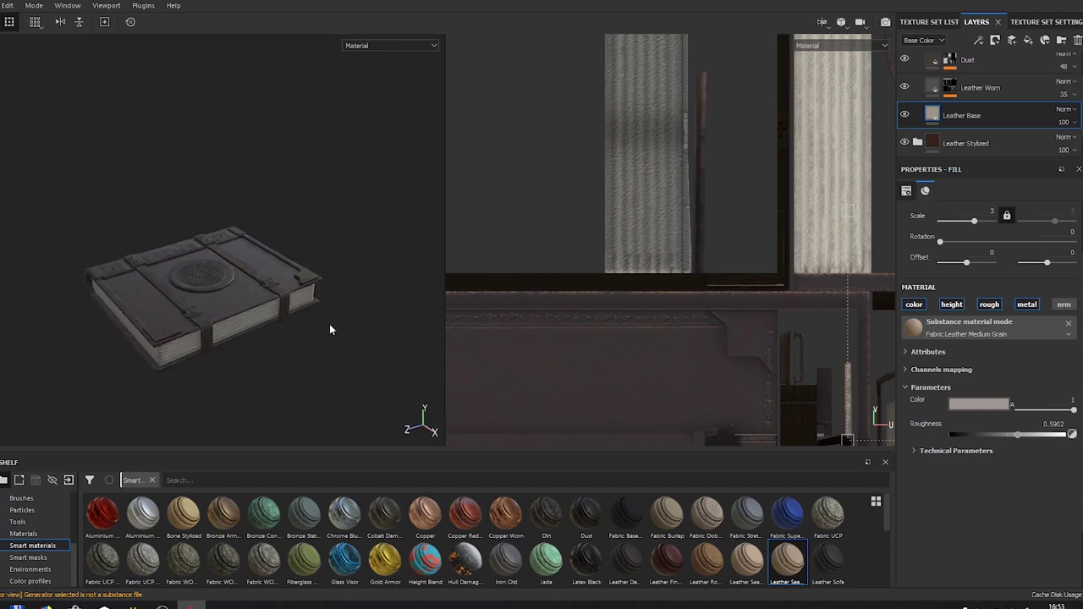
- Check the Leather Base fill settings, then add Bronze Armor as a new layer on top
click(961, 151)
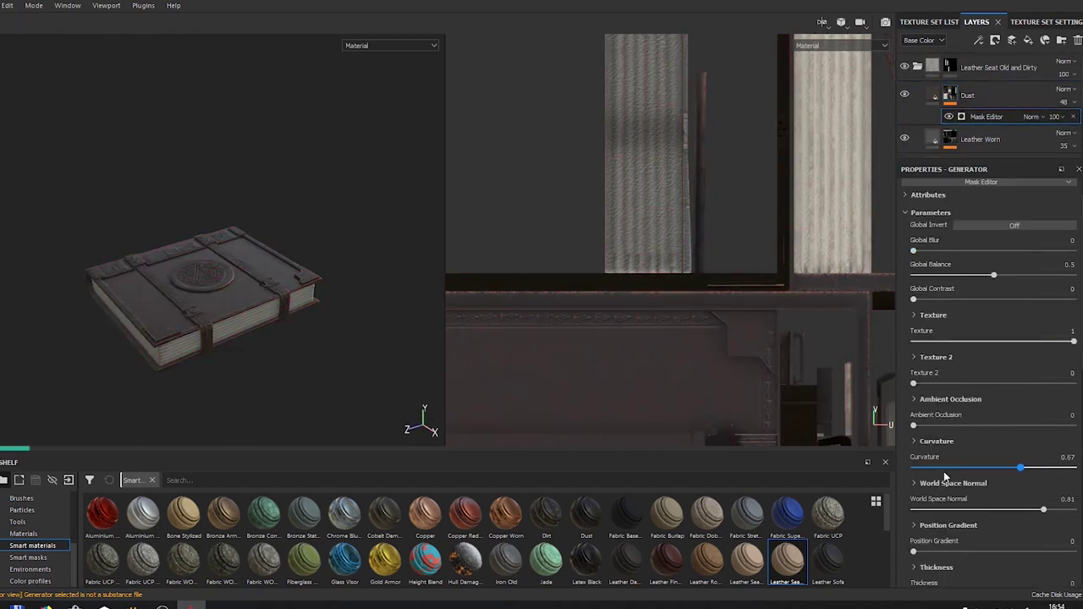
scroll(220, 279, up, 3)
scroll(983, 108, down, 2)
scroll(203, 295, down, 3)
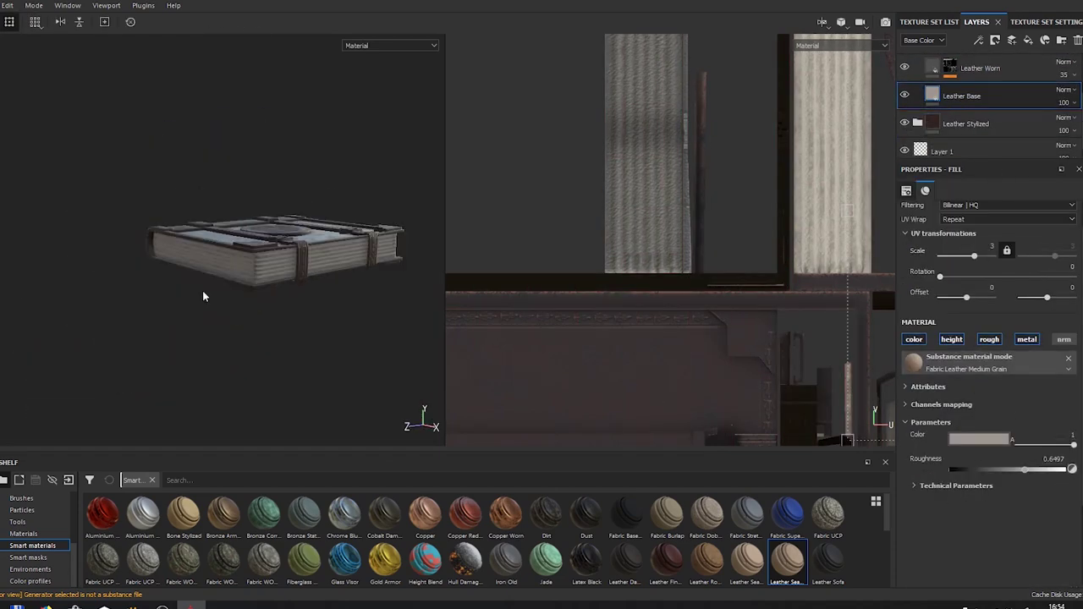
drag(238, 528, 271, 406)
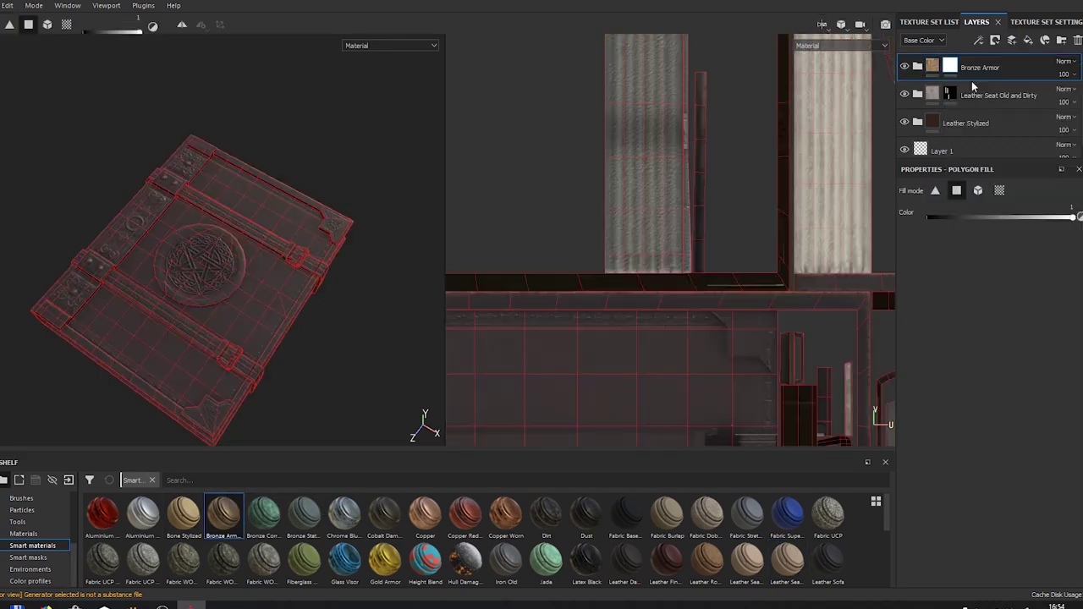
- Fill the buckle's bracket island and other buckle faces in the Bronze Armor mask
scroll(217, 285, up, 5)
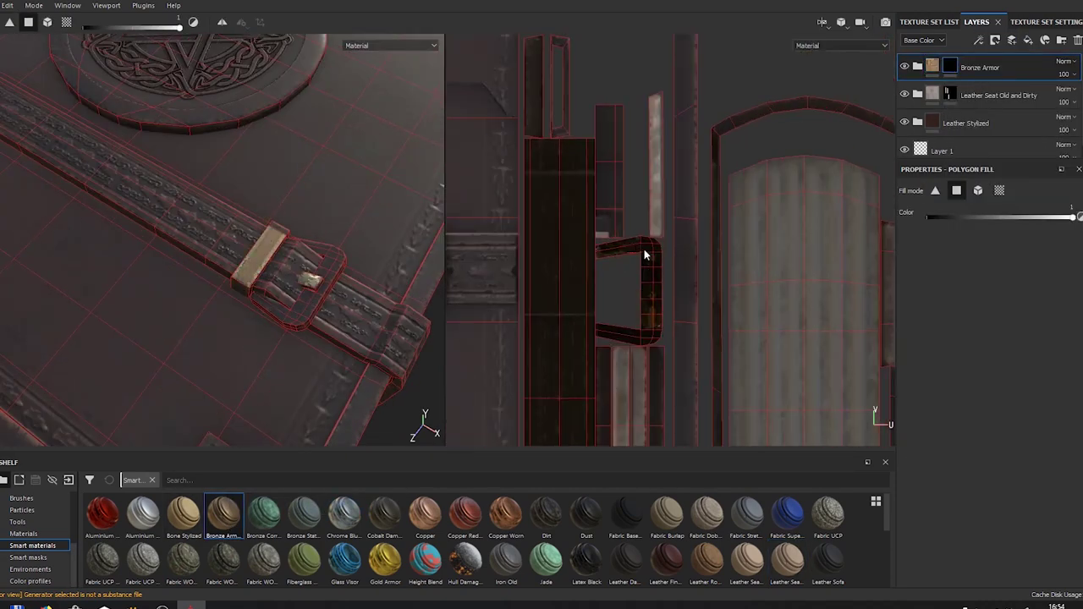
mouse_move(643, 252)
middle_down()
mouse_move(752, 266)
mouse_move(627, 285)
middle_up()
scroll(626, 284, up, 2)
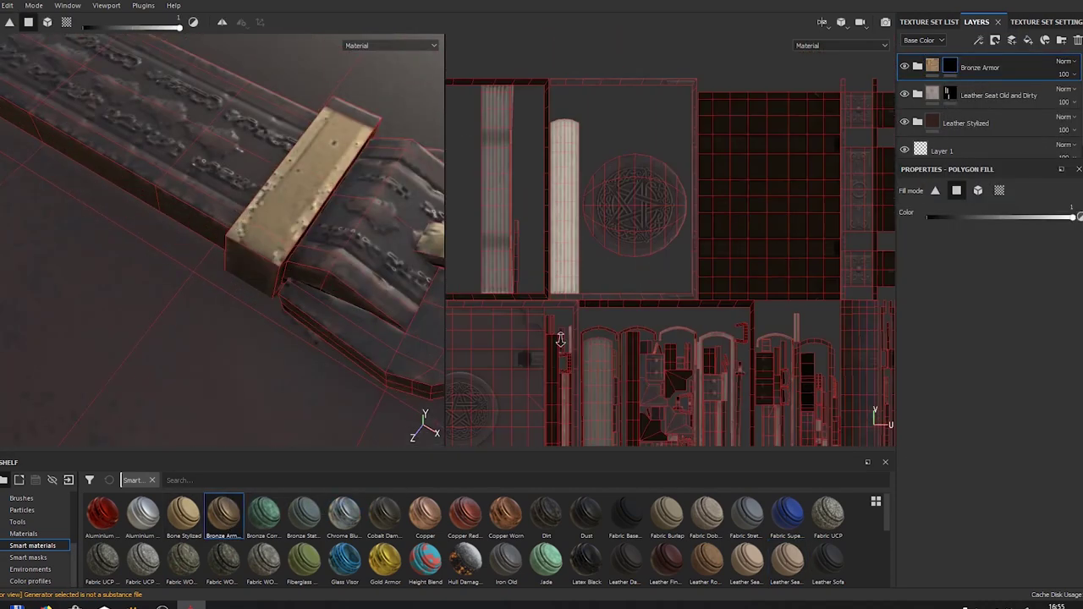
scroll(666, 309, up, 3)
middle_drag(665, 344, 583, 223)
click(583, 223)
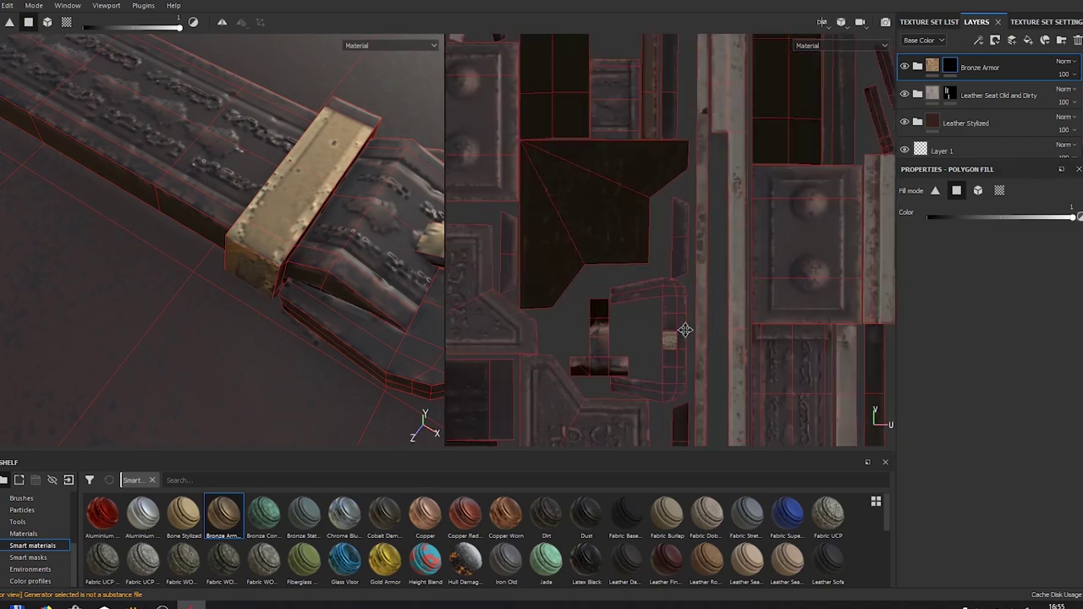
middle_drag(685, 331, 616, 398)
scroll(593, 254, up, 3)
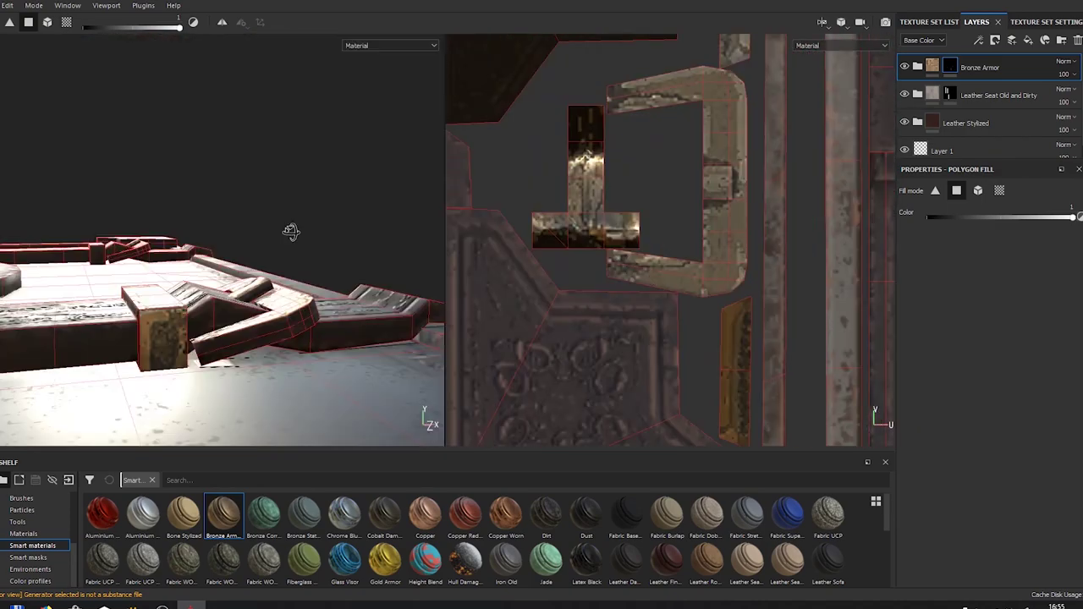
scroll(177, 361, down, 5)
scroll(290, 292, up, 5)
alt+drag(290, 295, 290, 319)
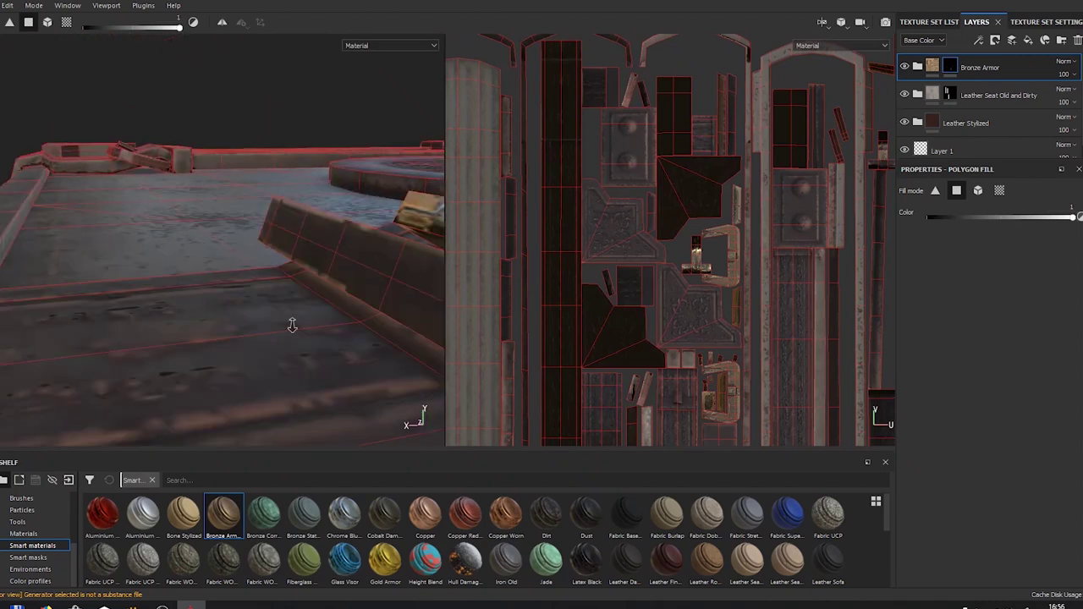
- Create a 'copper' folder holding the mask and move Bronze Armor inside it
click(1062, 40)
text(copper)
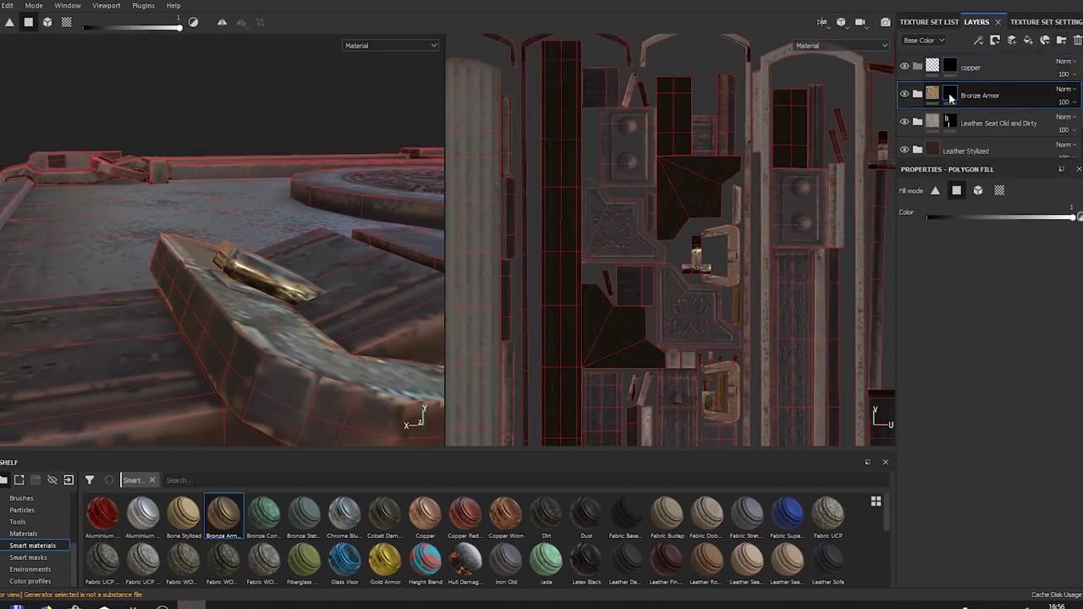
right_click(950, 98)
click(986, 317)
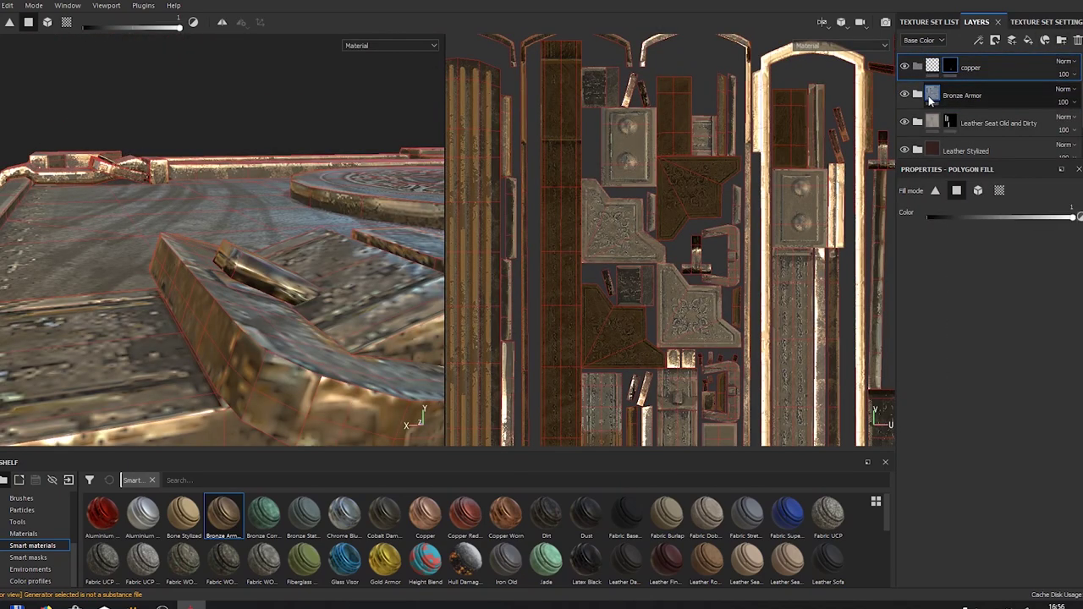
drag(928, 96, 934, 56)
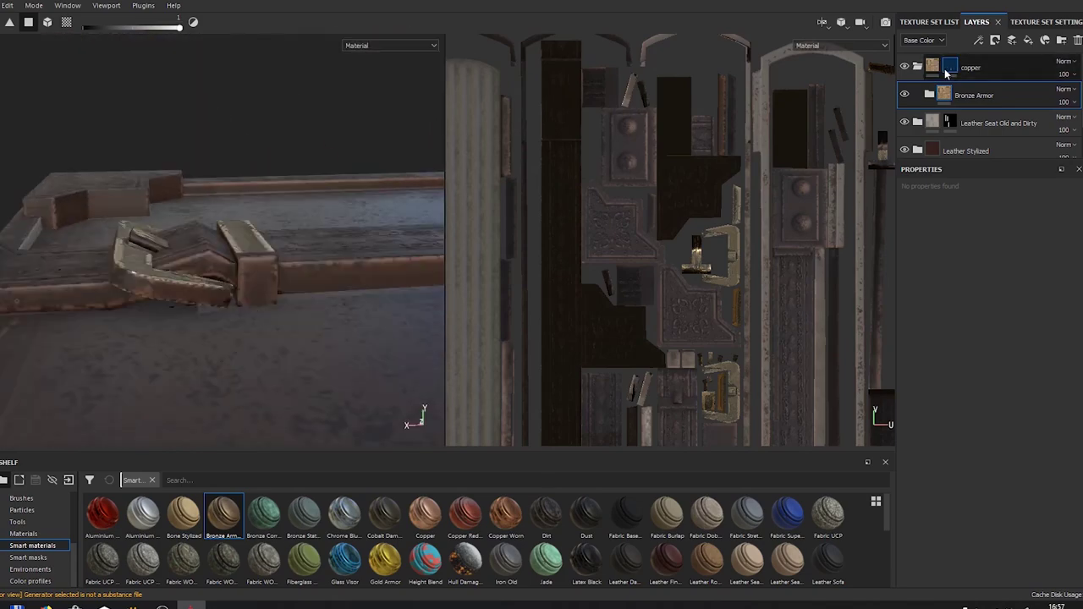
click(949, 67)
mouse_move(324, 273)
alt+mouse_down()
mouse_move(215, 299)
mouse_move(123, 407)
mouse_move(181, 338)
mouse_move(278, 285)
mouse_move(240, 270)
mouse_move(210, 306)
alt+mouse_up()
scroll(698, 243, up, 5)
scroll(698, 242, down, 5)
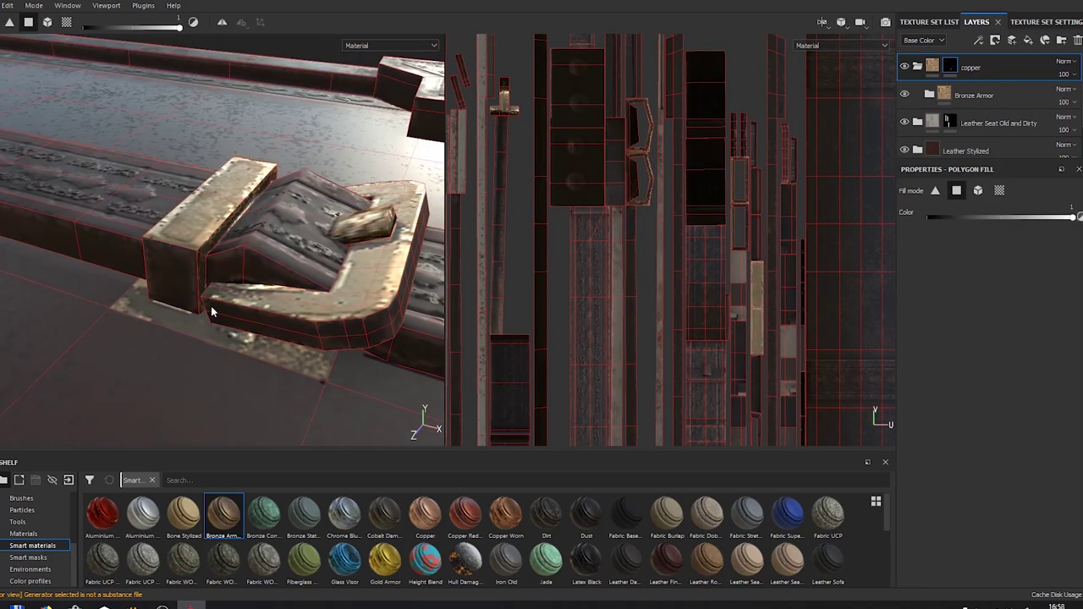
mouse_move(353, 336)
alt+mouse_down()
mouse_move(336, 350)
mouse_move(231, 362)
mouse_move(242, 394)
mouse_move(193, 355)
mouse_move(203, 334)
mouse_move(275, 285)
mouse_move(280, 253)
alt+mouse_up()
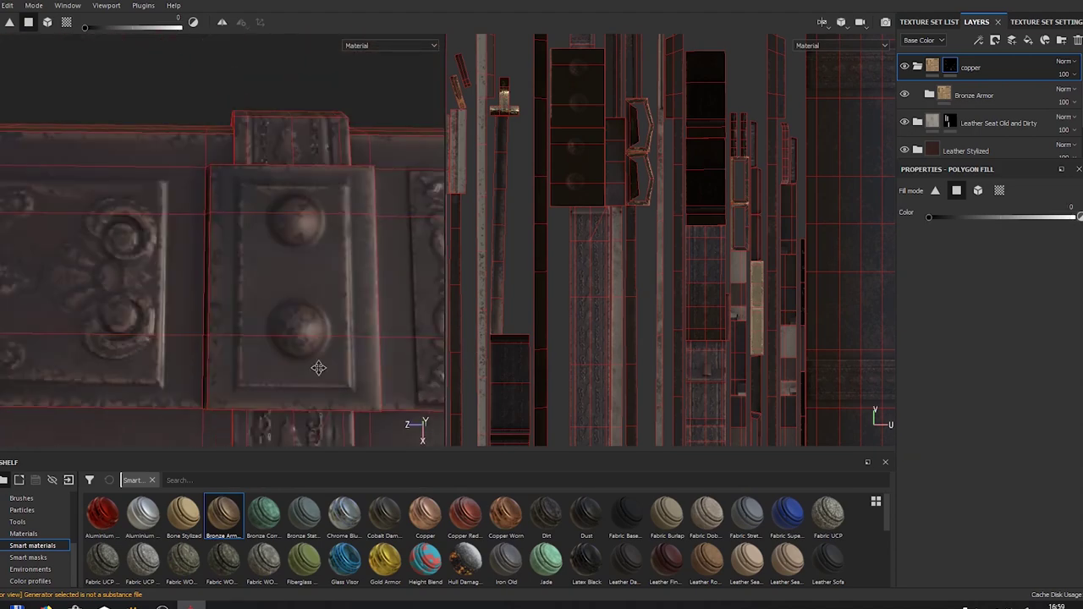
- Give Leather Stylized a white mask and add a paint effect to the copper mask, brush size 1.46
scroll(922, 137, down, 1)
right_click(948, 111)
click(967, 118)
right_click(949, 110)
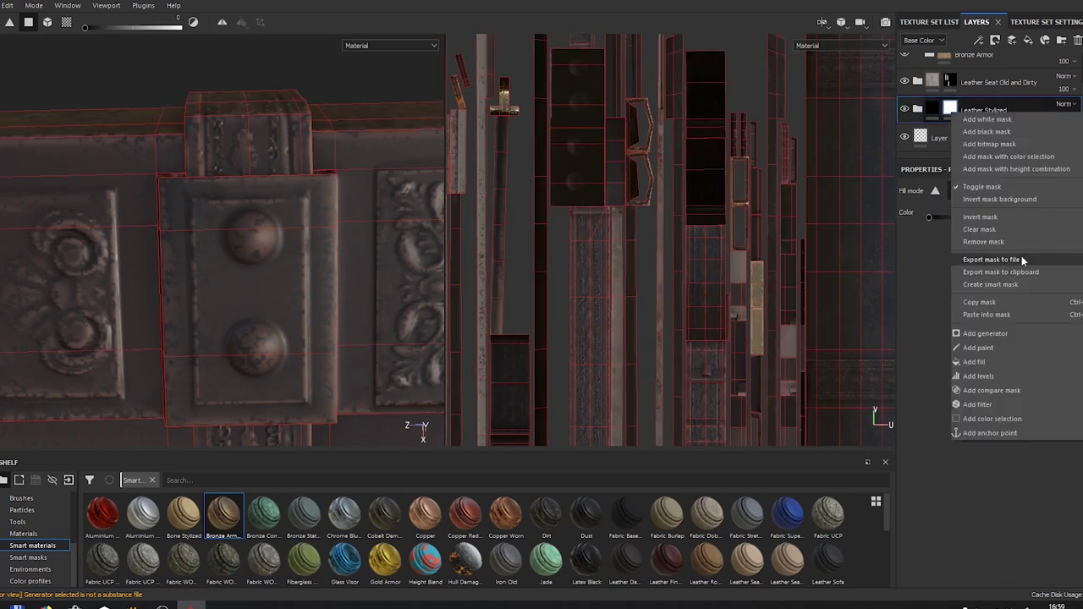
click(978, 304)
ctrl+right_drag(254, 247, 257, 256)
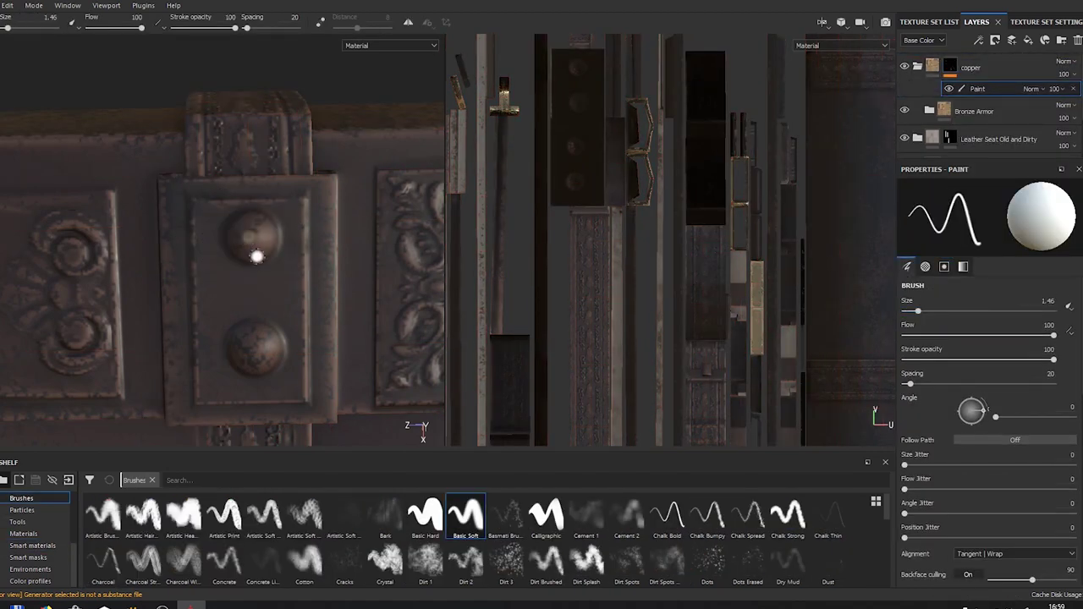
- Switch the copper mask to polygon fill and set it to erase copper from buckle faces
alt+drag(314, 268, 256, 299)
mouse_move(294, 400)
alt+mouse_down()
mouse_move(277, 291)
mouse_move(322, 330)
mouse_move(418, 338)
mouse_move(358, 249)
mouse_move(196, 191)
mouse_move(181, 212)
mouse_move(186, 188)
mouse_move(288, 312)
alt+mouse_up()
key(4)
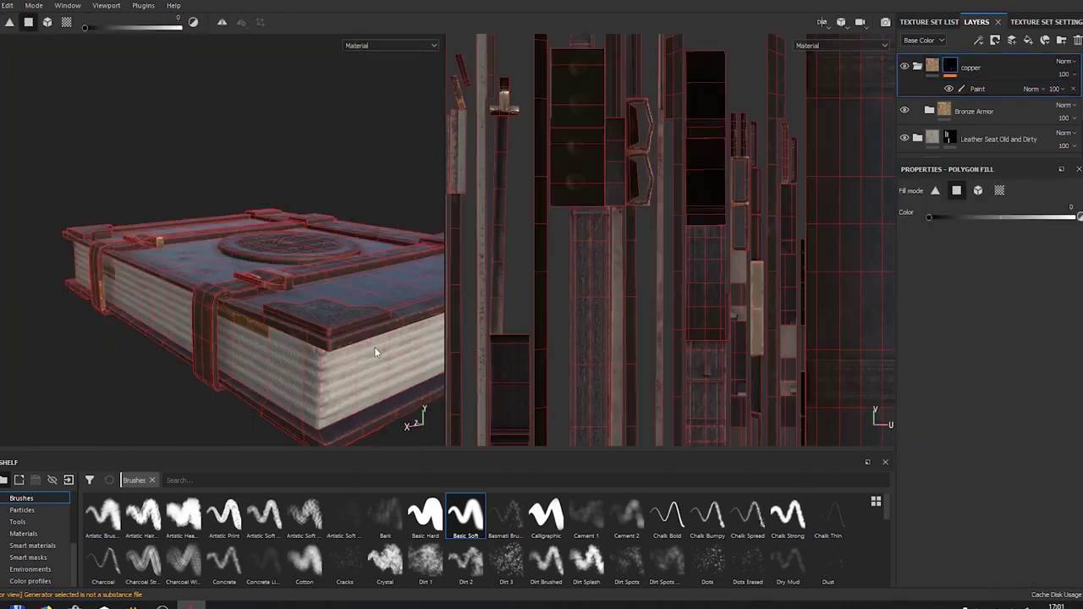
scroll(375, 350, up, 5)
mouse_move(363, 302)
alt+mouse_down()
mouse_move(302, 369)
mouse_move(186, 271)
alt+mouse_up()
scroll(302, 370, up, 5)
key(1)
key(4)
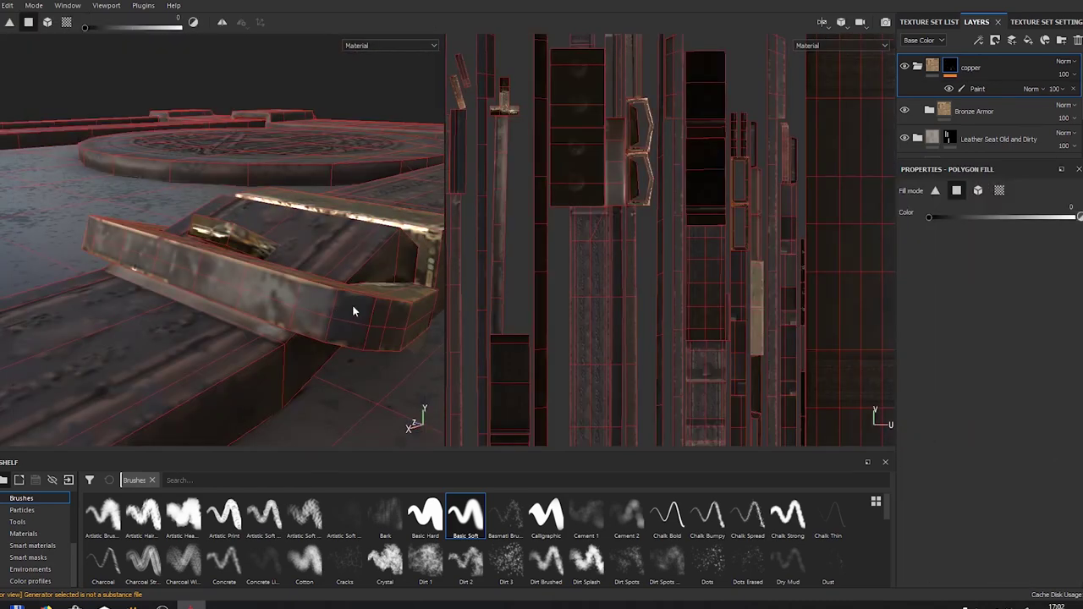
click(930, 224)
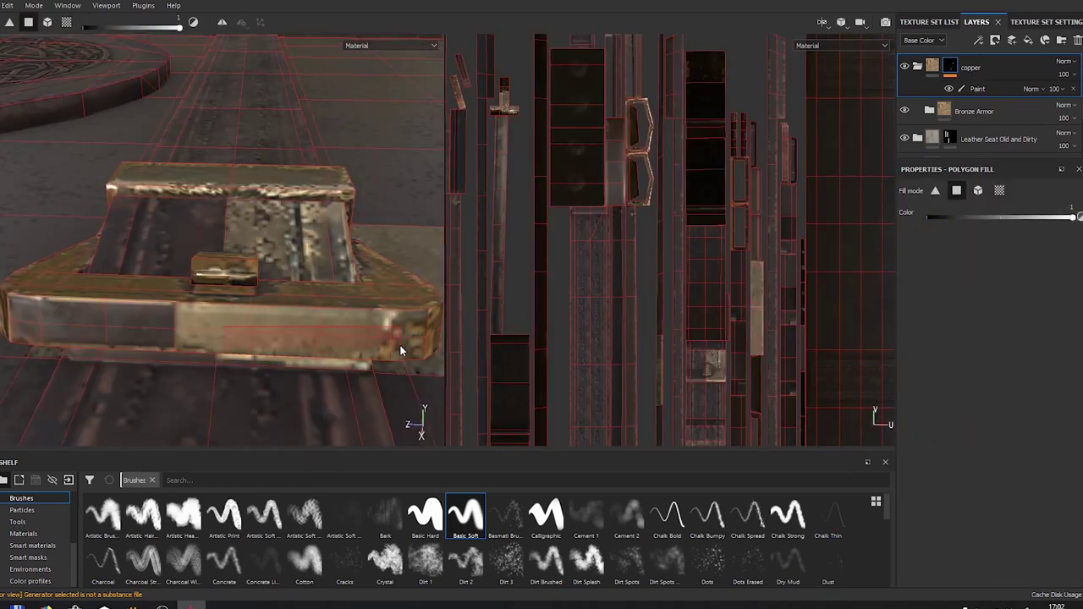
- Refine copper on the buckles and studs, toggling polygon fill between adding and removing copper
alt+drag(338, 326, 358, 343)
scroll(139, 327, up, 3)
scroll(140, 327, down, 5)
mouse_move(140, 326)
alt+mouse_down()
mouse_move(387, 230)
mouse_move(262, 186)
mouse_move(307, 273)
mouse_move(232, 274)
mouse_move(288, 310)
alt+mouse_up()
key(x)
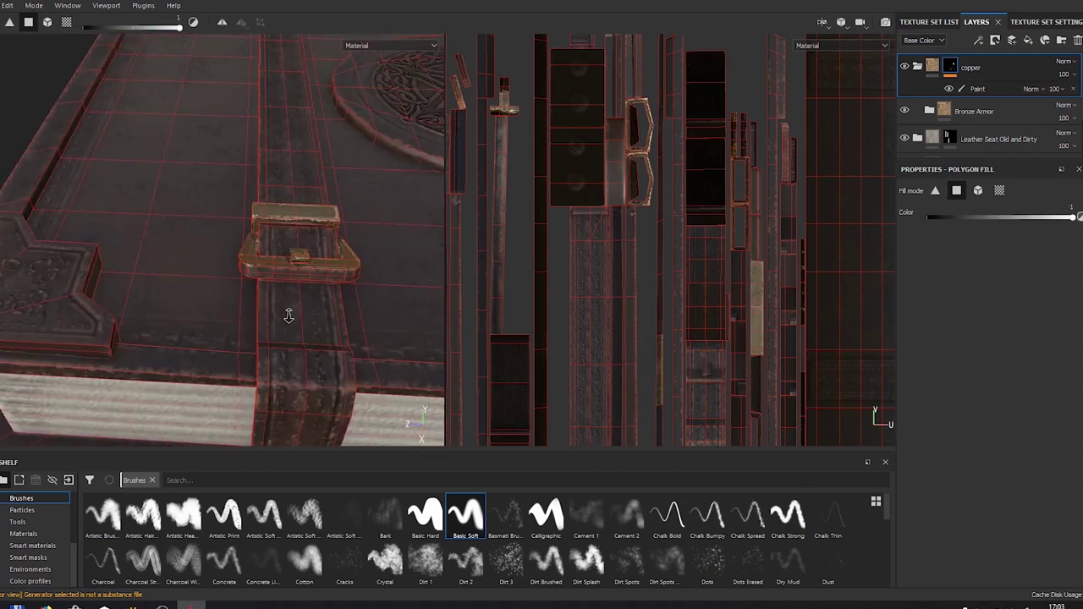
scroll(251, 278, up, 3)
mouse_move(108, 264)
alt+mouse_down()
mouse_move(213, 262)
mouse_move(305, 83)
mouse_move(48, 313)
mouse_move(235, 324)
mouse_move(319, 384)
alt+mouse_up()
key(x)
key(x)
key(x)
key(1)
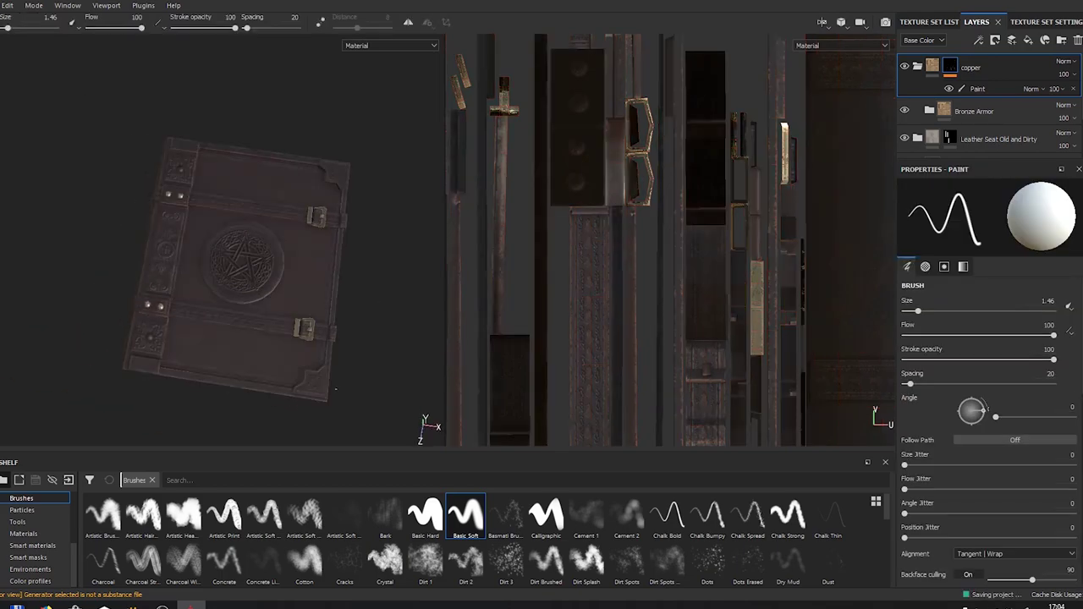
alt+right_drag(335, 389, 34, 184)
mouse_move(34, 184)
alt+mouse_down()
mouse_move(358, 189)
mouse_move(421, 420)
mouse_move(326, 217)
mouse_move(287, 204)
alt+mouse_up()
alt+right_drag(287, 203, 254, 170)
mouse_move(254, 169)
alt+mouse_down()
mouse_move(260, 235)
mouse_move(296, 201)
mouse_move(144, 247)
mouse_move(192, 393)
mouse_move(135, 254)
alt+mouse_up()
- Create a new folder at the top of the layer stack named coppertree
key(ctrl+g)
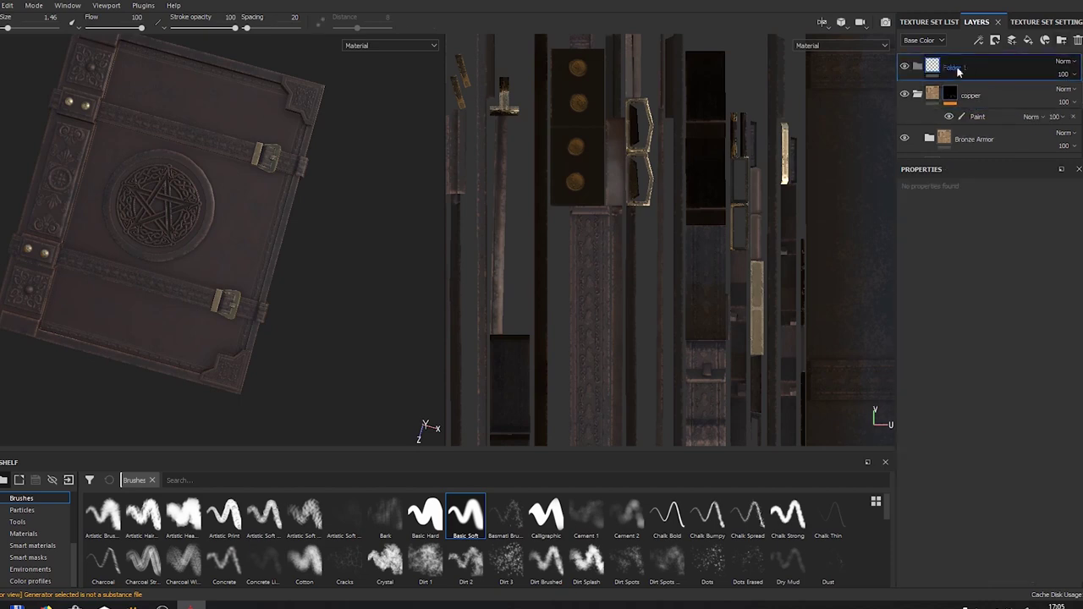
text(ee)
right_click(957, 74)
key(Escape)
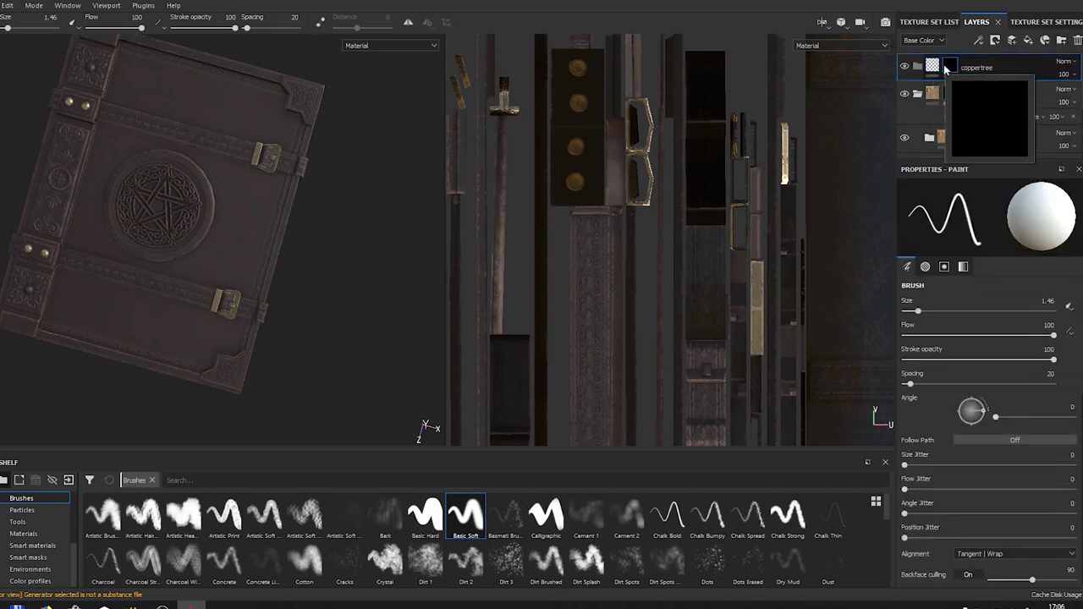
- Place the Copper Worn smart material inside the coppertree folder
click(32, 545)
drag(505, 512, 936, 72)
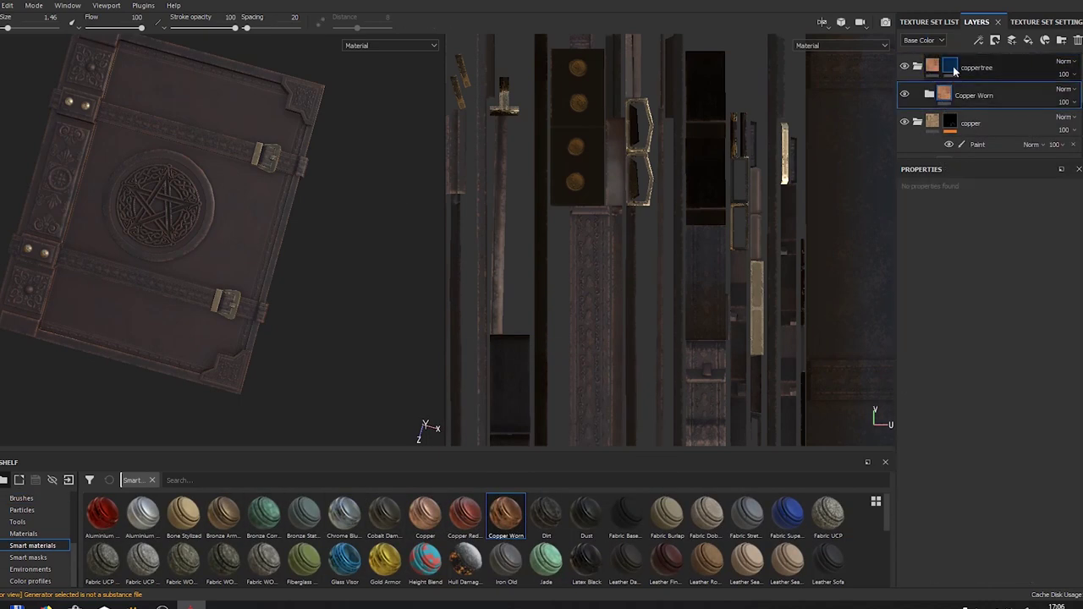
click(954, 72)
scroll(362, 224, up, 5)
scroll(198, 263, down, 2)
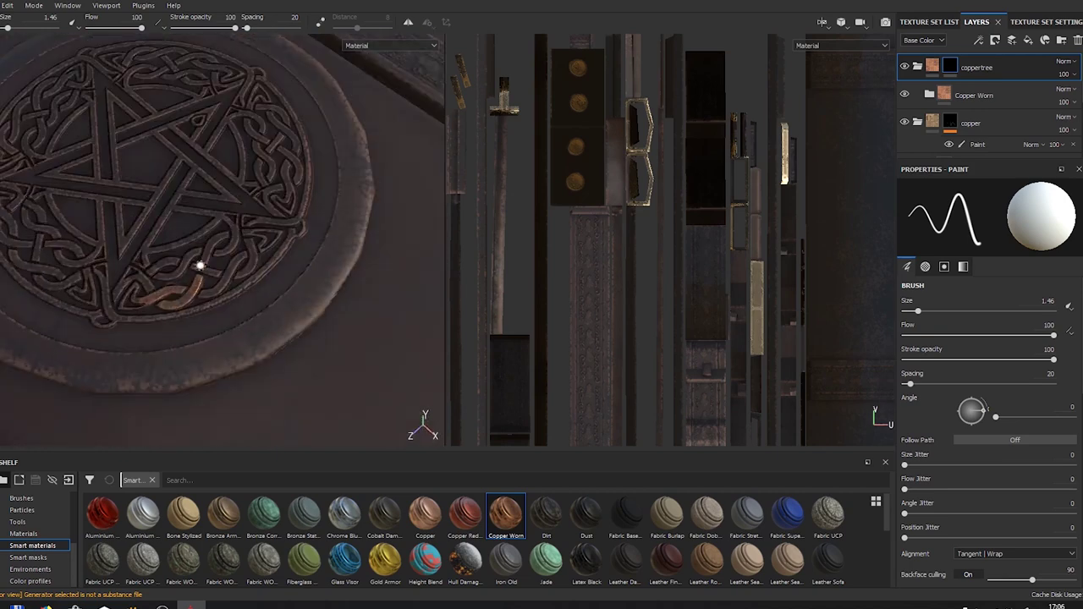
scroll(198, 263, down, 3)
scroll(254, 246, down, 1)
- Polygon-fill the pentagram medallion so it turns copper
key(4)
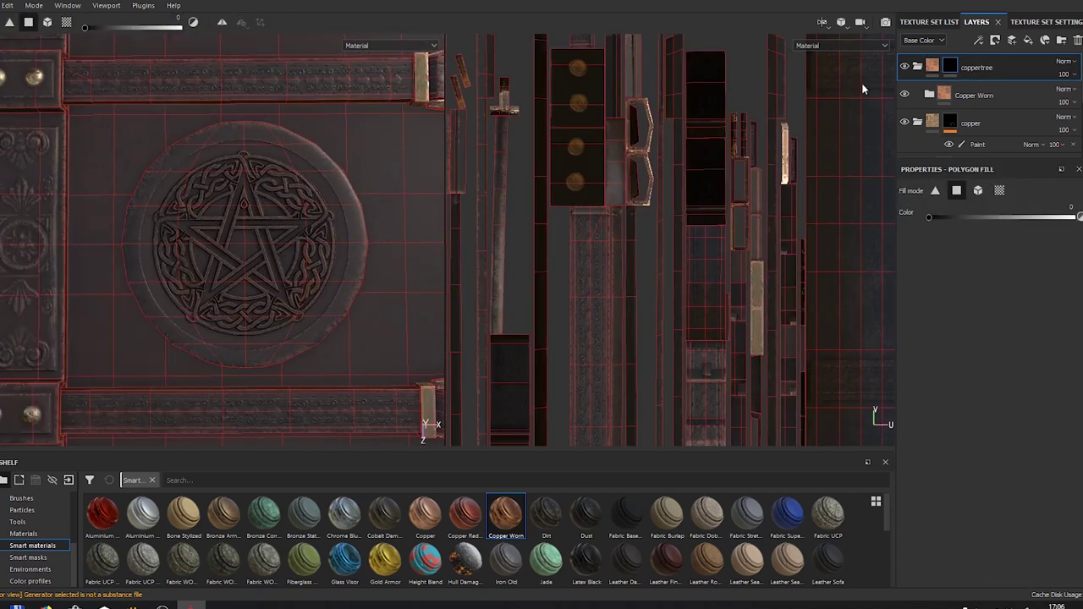
drag(193, 200, 255, 142)
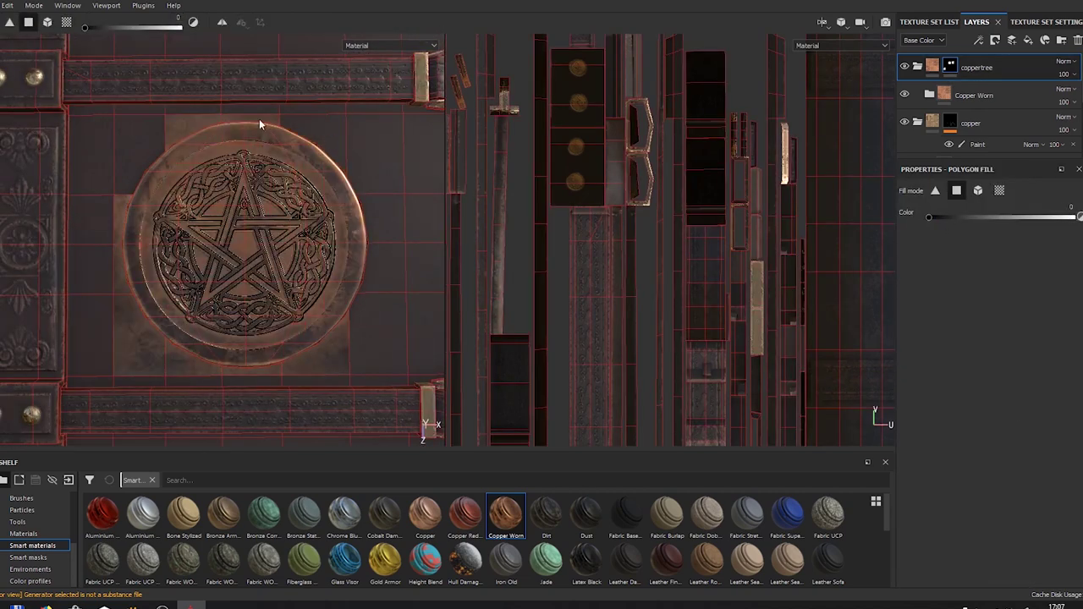
mouse_move(399, 351)
alt+mouse_down()
mouse_move(288, 346)
mouse_move(237, 370)
mouse_move(283, 330)
mouse_move(220, 356)
alt+mouse_up()
scroll(220, 355, up, 3)
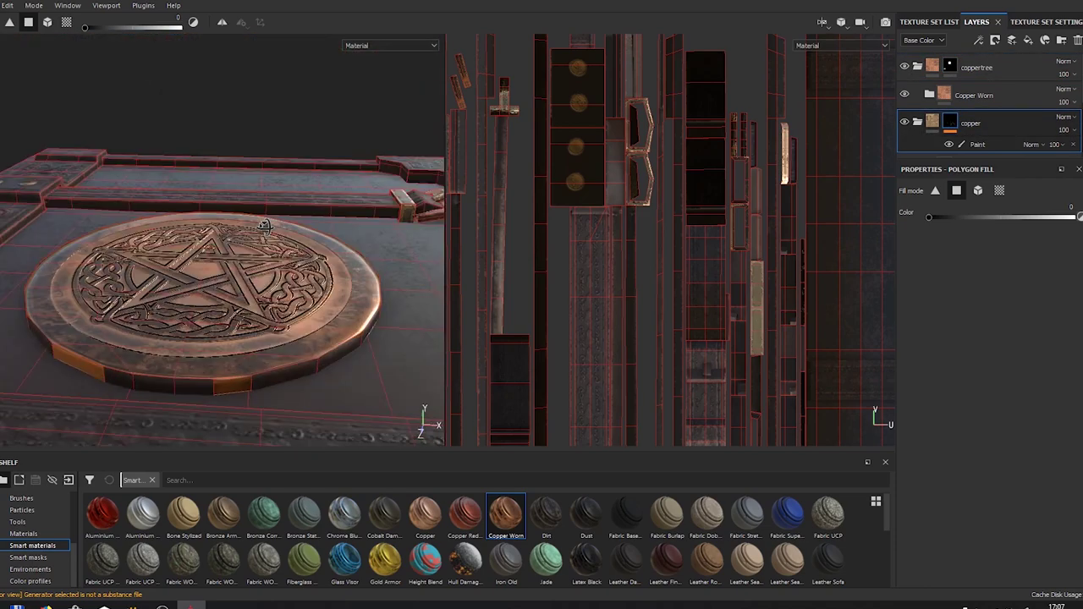
scroll(528, 264, up, 2)
scroll(528, 258, up, 5)
scroll(528, 258, up, 2)
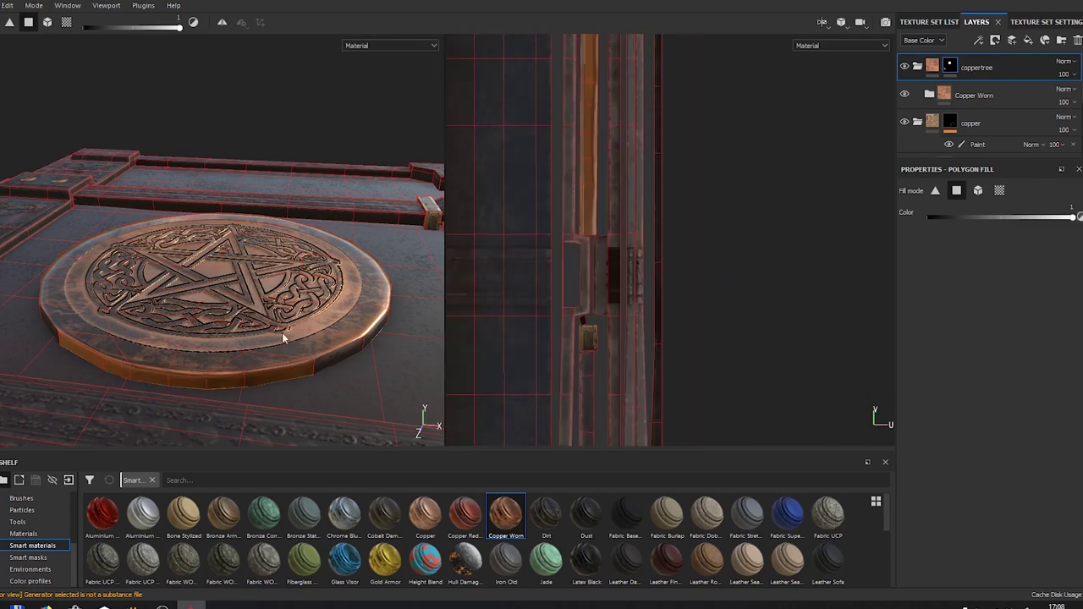
mouse_move(282, 333)
alt+mouse_down()
mouse_move(102, 314)
mouse_move(425, 289)
mouse_move(212, 307)
mouse_move(141, 352)
mouse_move(127, 398)
alt+mouse_up()
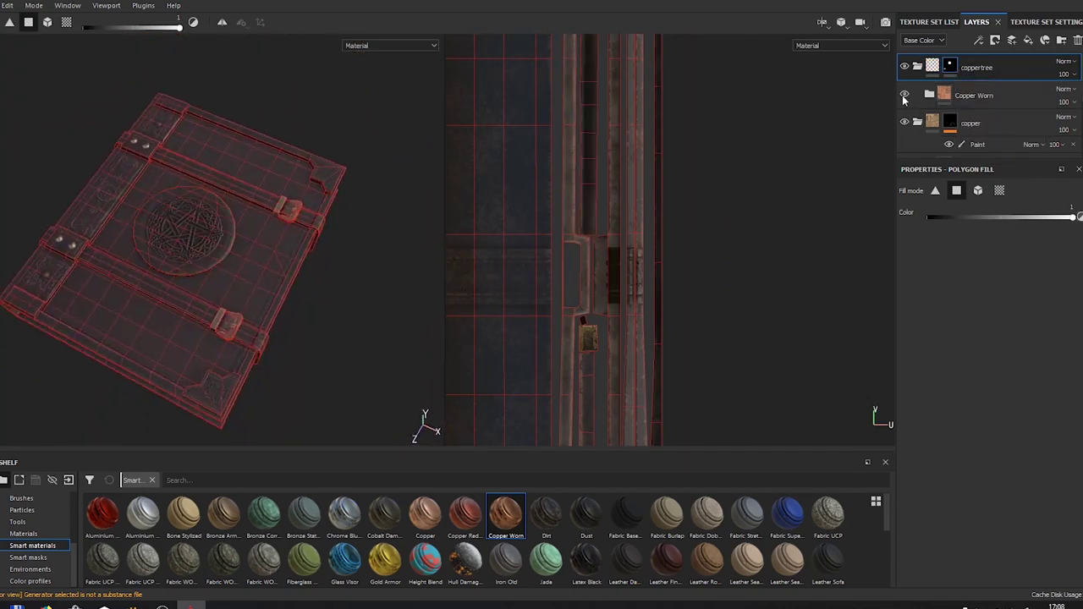
right_click(952, 95)
- Add a black mask with a Mask Editor generator to Copper Worn
click(982, 111)
click(992, 207)
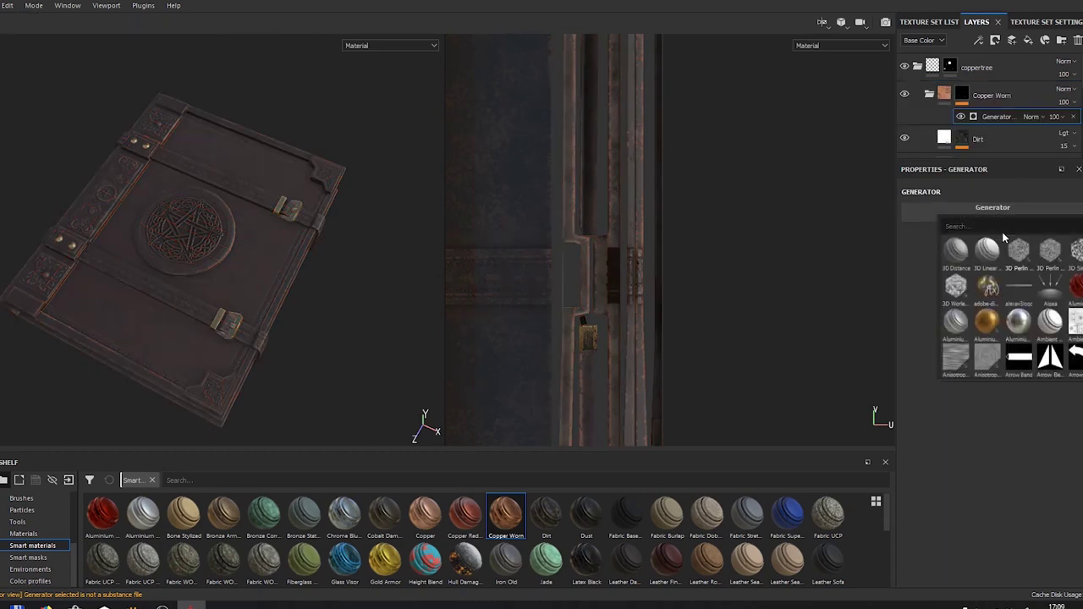
text(mask)
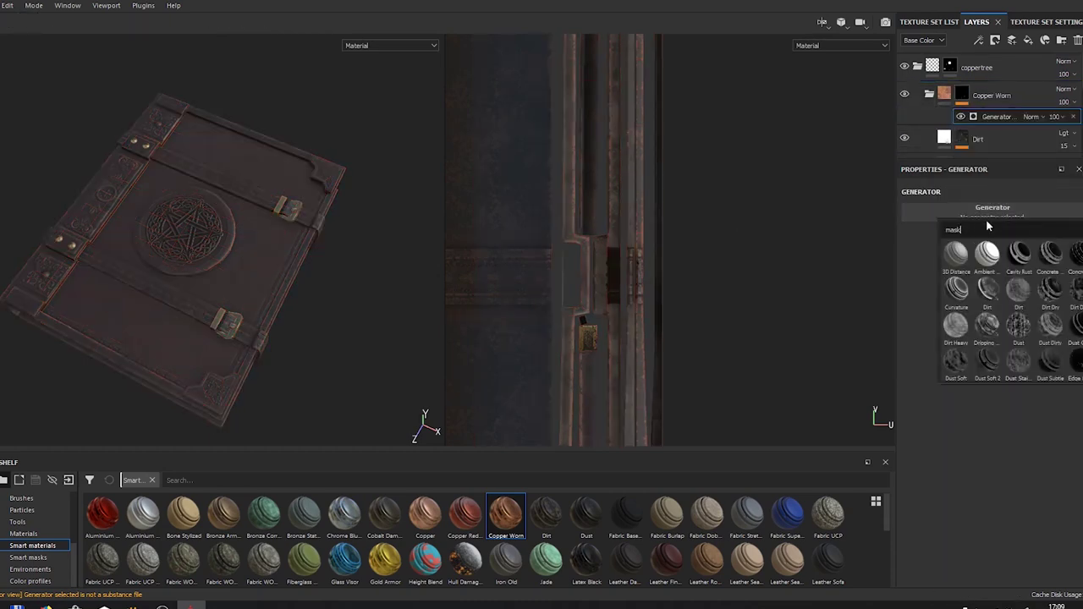
click(986, 328)
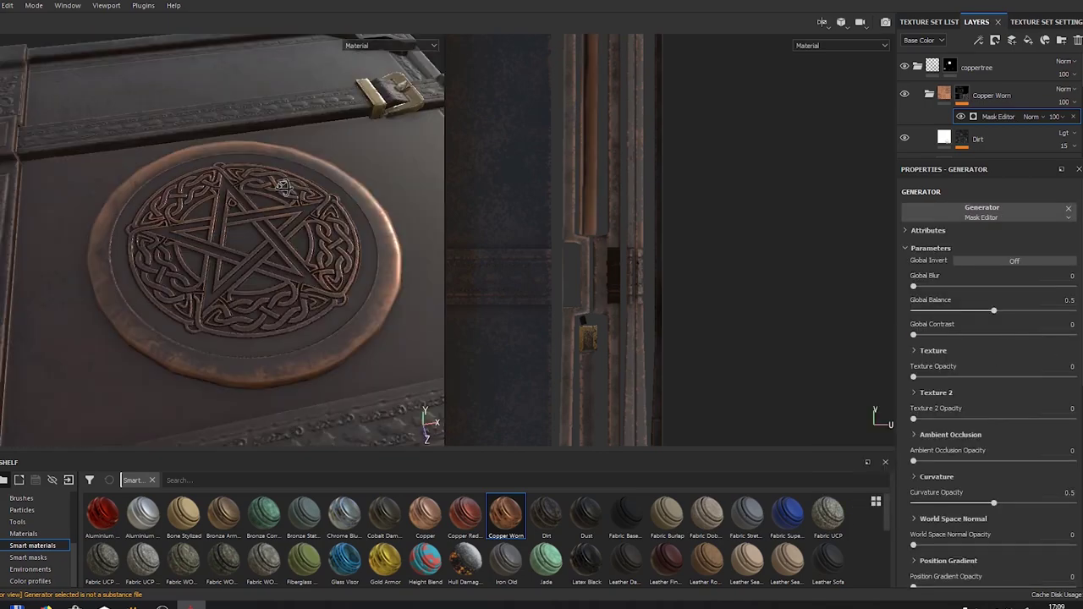
- Expand the generator's World Space Normal settings and raise Top To Bottom to 0.8
alt+drag(307, 299, 339, 266)
scroll(987, 436, down, 1)
mouse_move(912, 450)
mouse_down()
mouse_move(968, 450)
mouse_move(911, 426)
mouse_up()
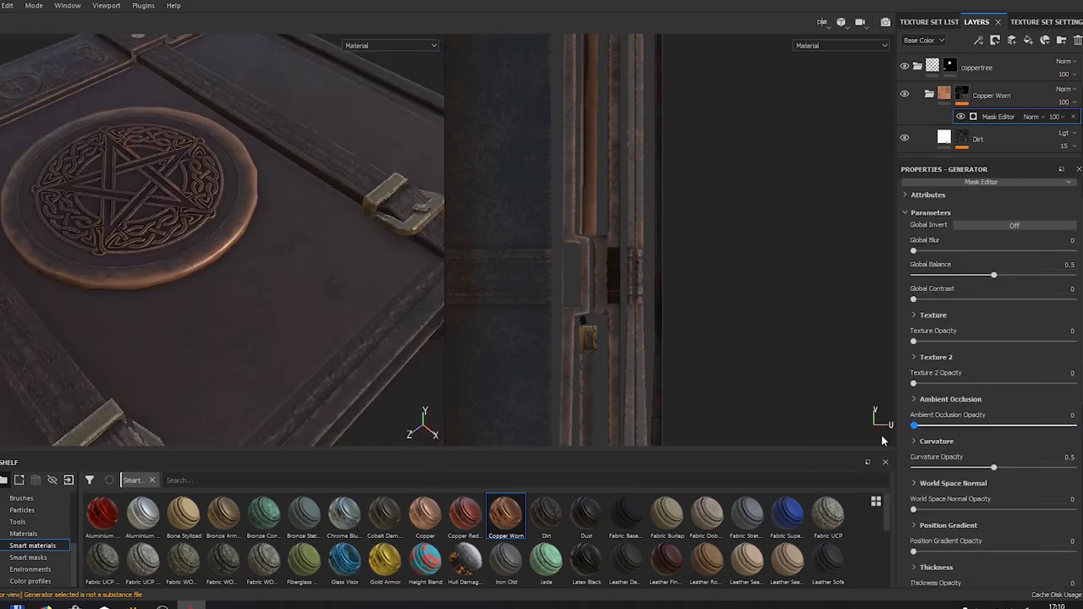
scroll(986, 440, down, 1)
alt+drag(654, 418, 326, 300)
click(954, 412)
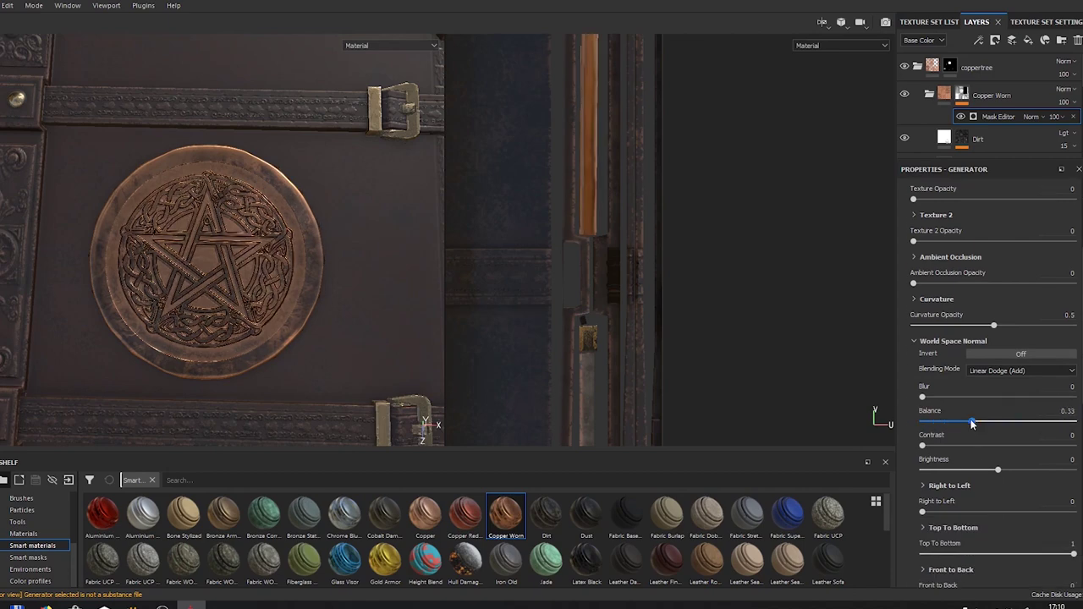
scroll(965, 512, down, 1)
drag(981, 517, 923, 519)
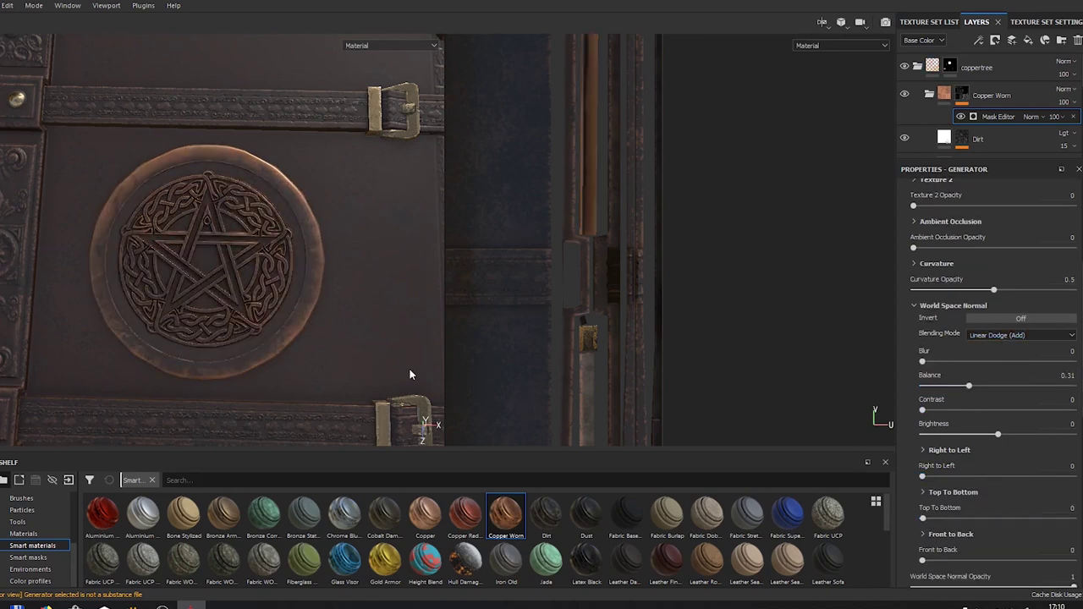
drag(1034, 516, 1044, 518)
alt+drag(370, 312, 341, 336)
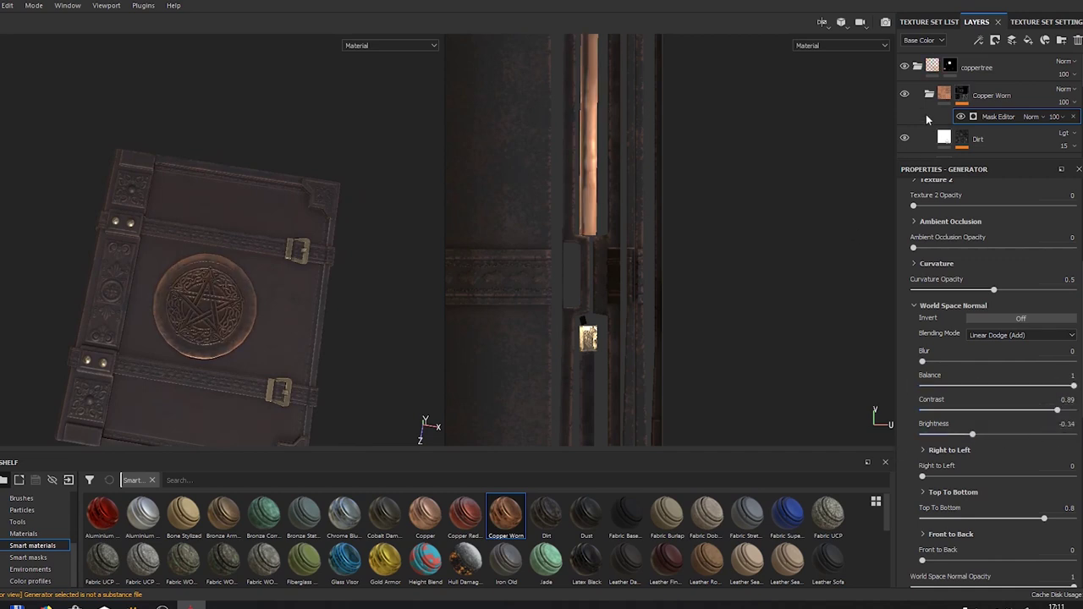
scroll(1006, 450, down, 5)
drag(1006, 409, 872, 423)
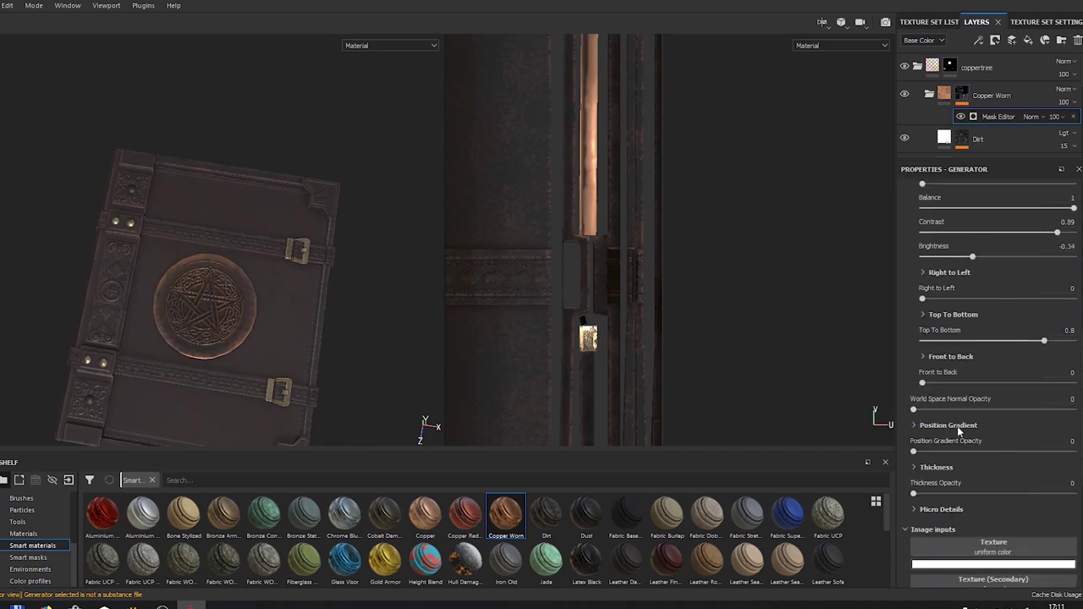
- Remove the polygon fill from Leather Stylized's mask
scroll(958, 432, up, 7)
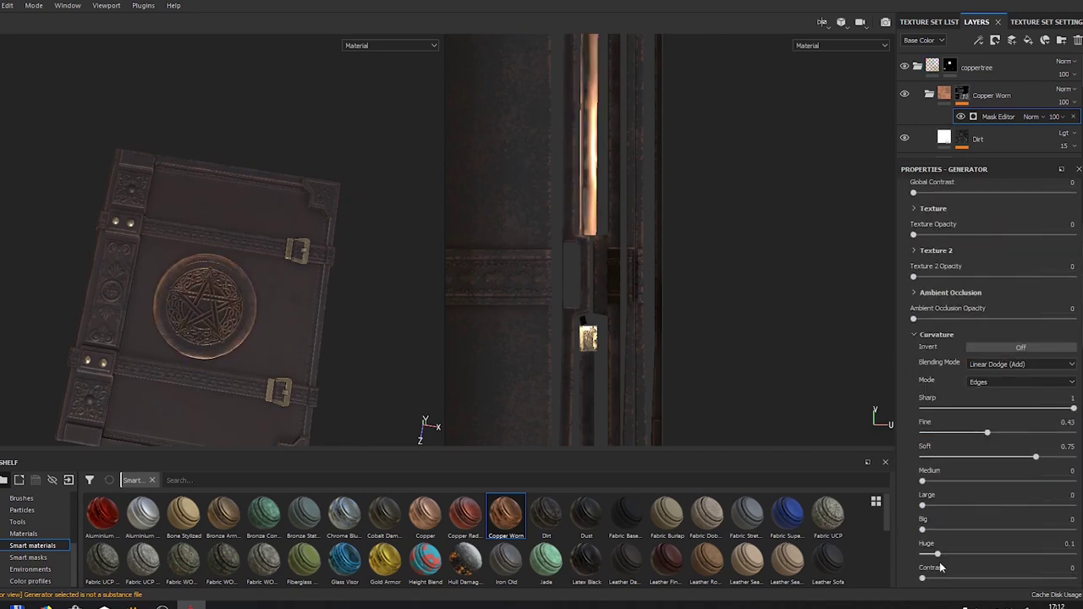
scroll(228, 364, up, 5)
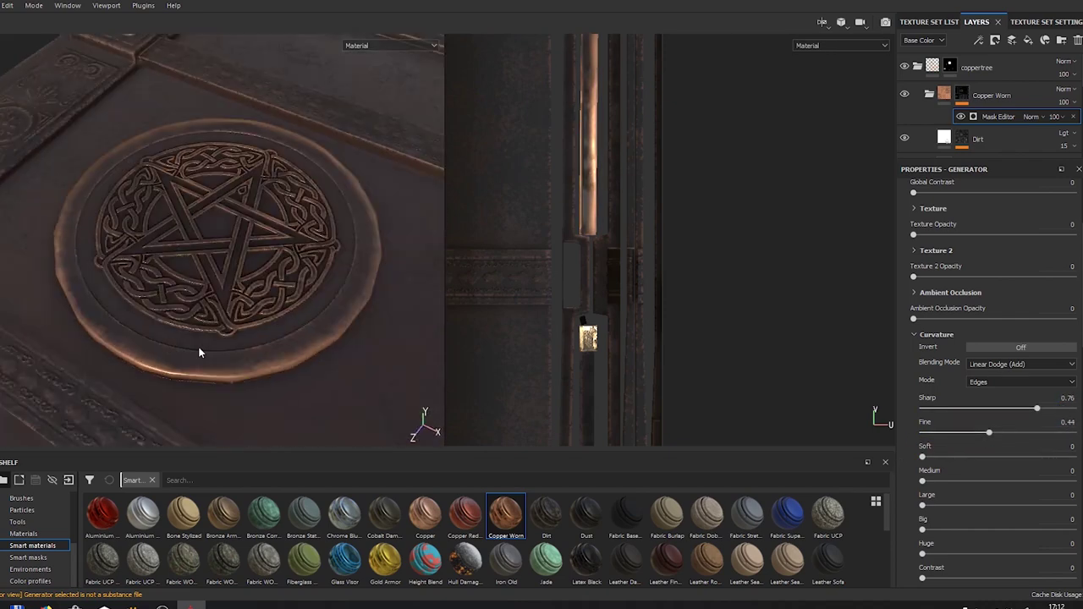
scroll(282, 330, down, 4)
alt+right_drag(285, 314, 792, 404)
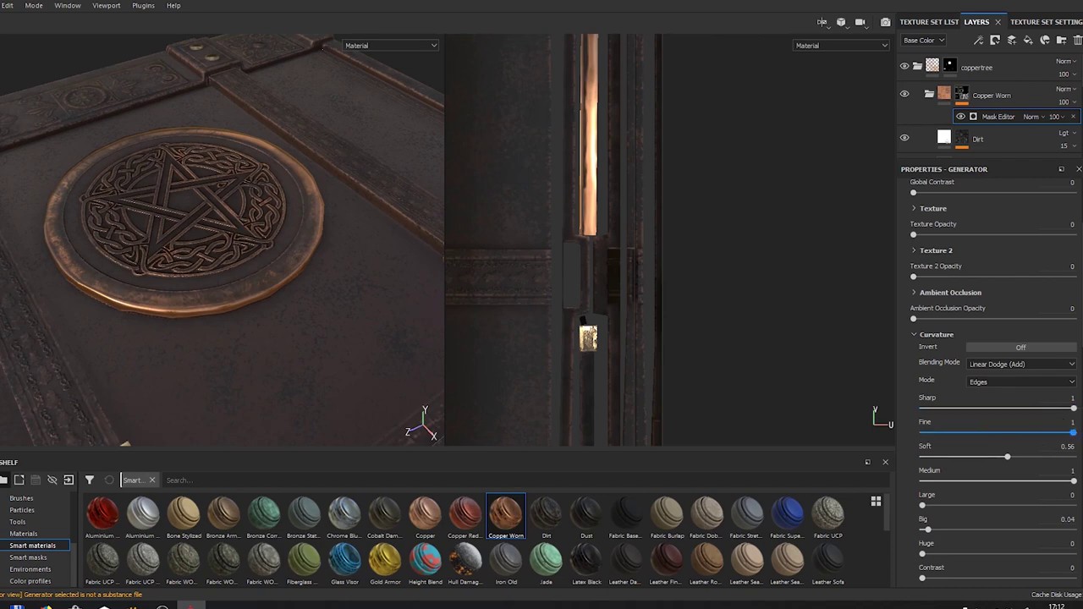
key(f)
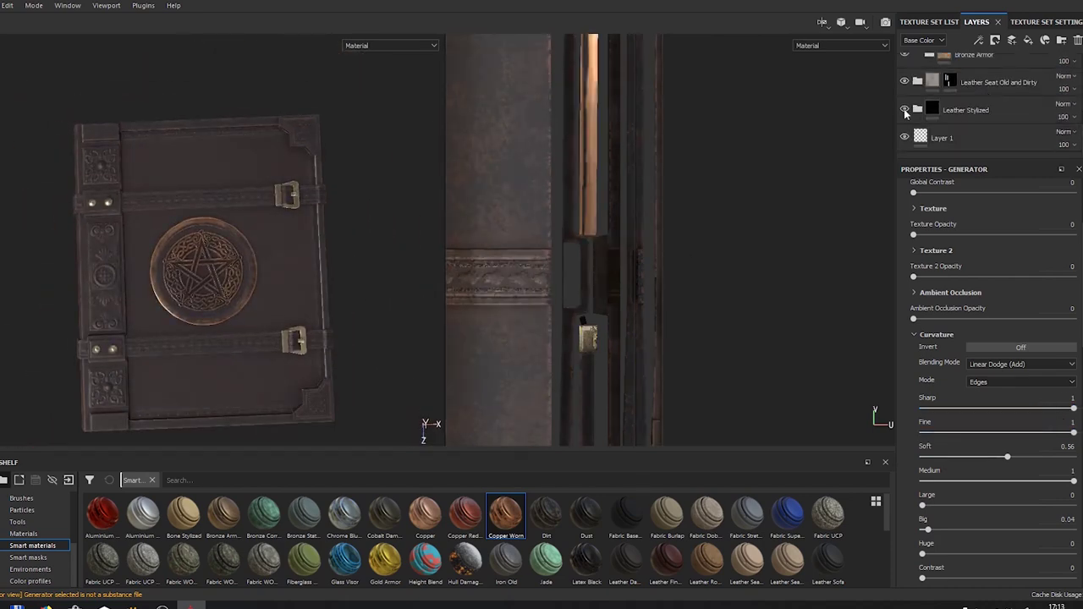
click(904, 108)
click(904, 109)
click(950, 110)
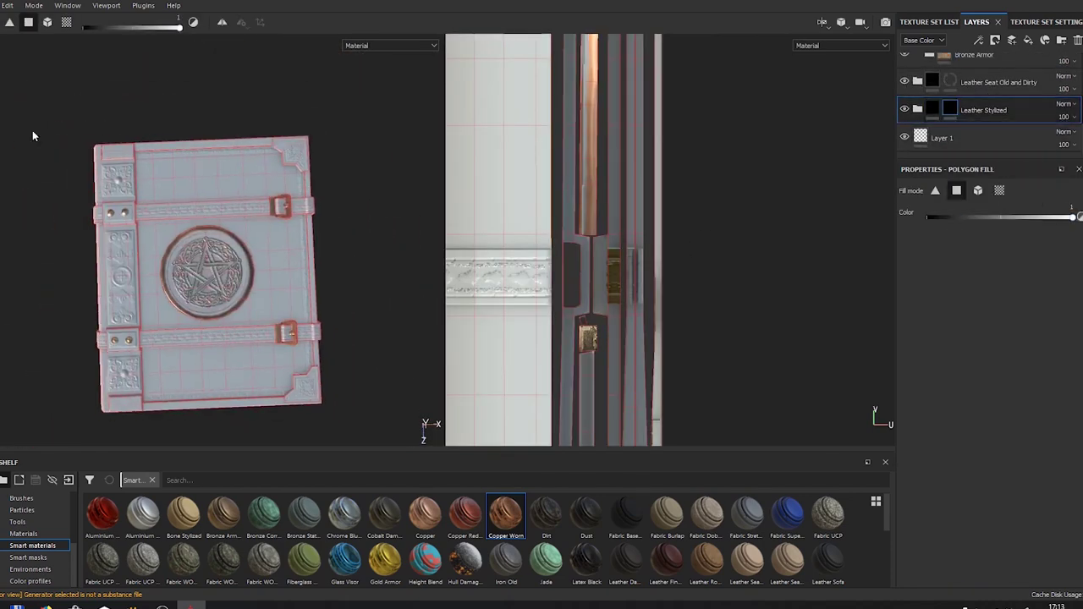
scroll(279, 214, up, 5)
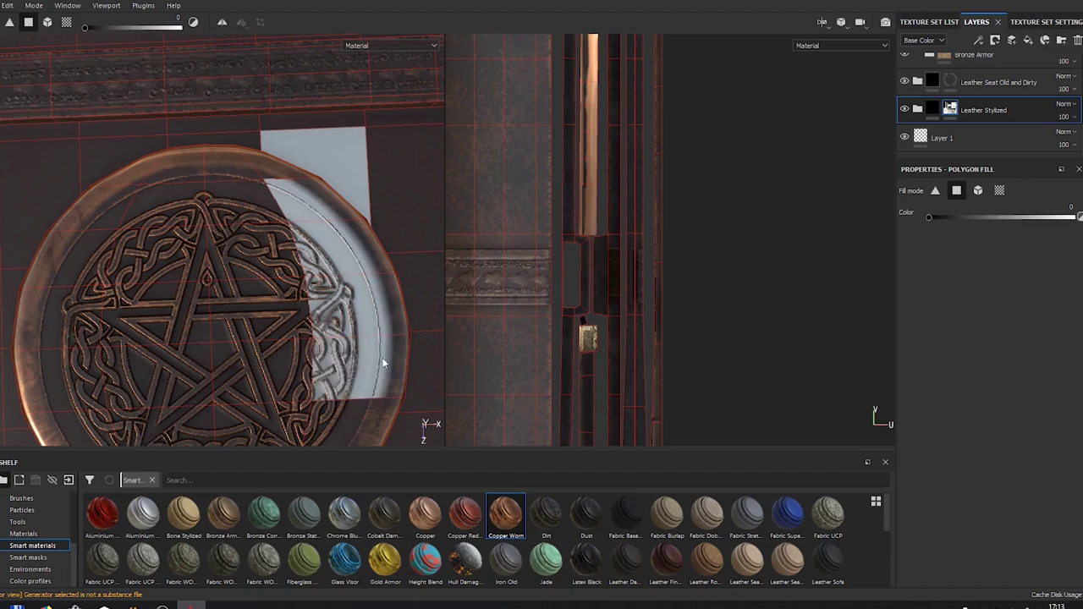
right_click(950, 109)
click(1020, 174)
alt+drag(411, 282, 418, 415)
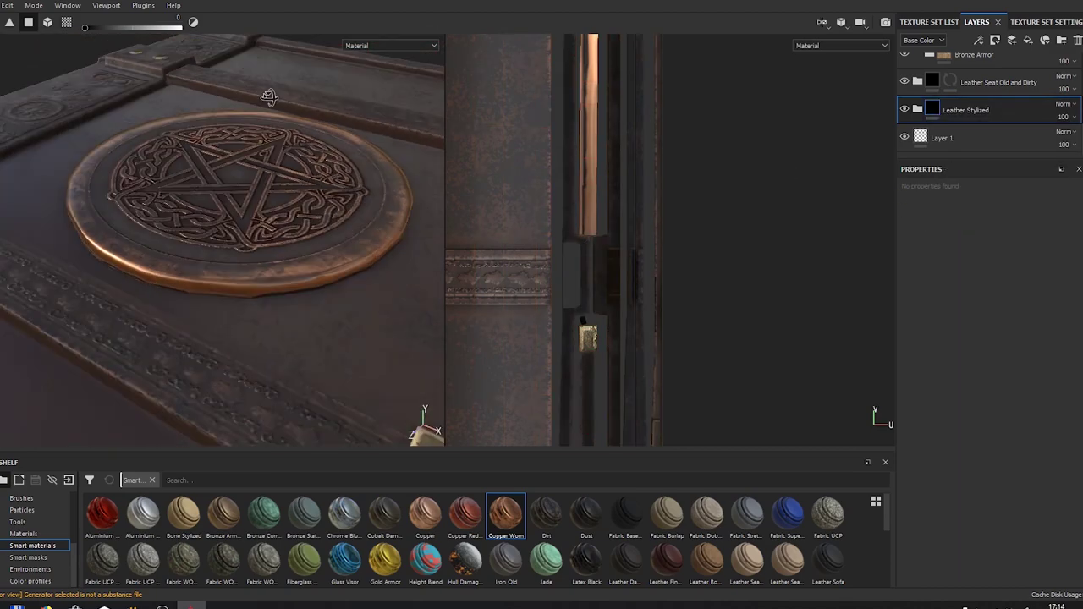
- Keep Curvature Mode on Edges, with Soft about 0.3 and Contrast 0.16
click(986, 116)
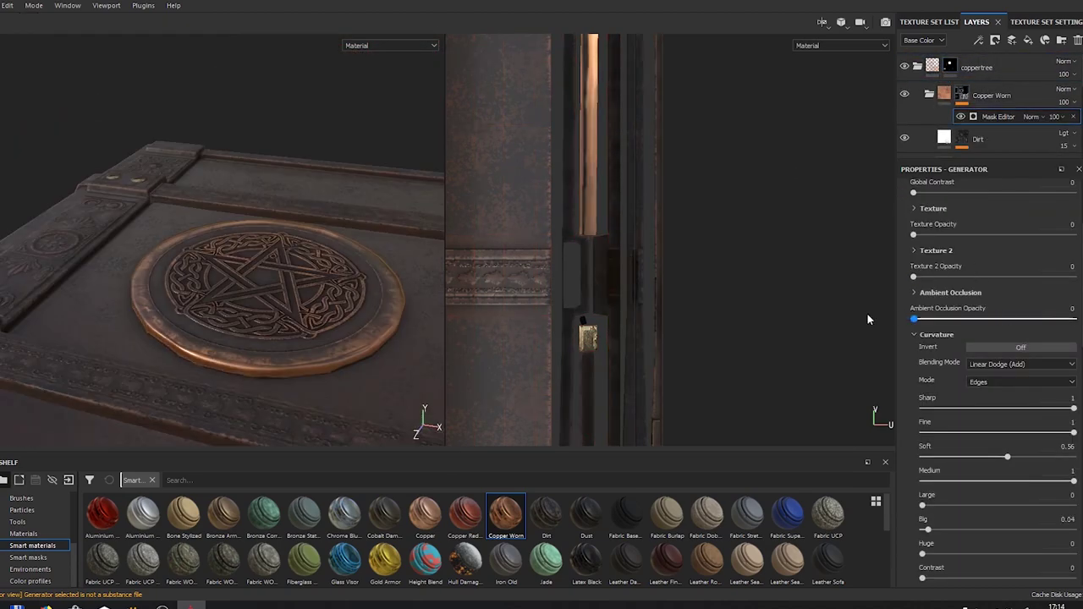
click(996, 382)
click(977, 392)
drag(1006, 457, 967, 458)
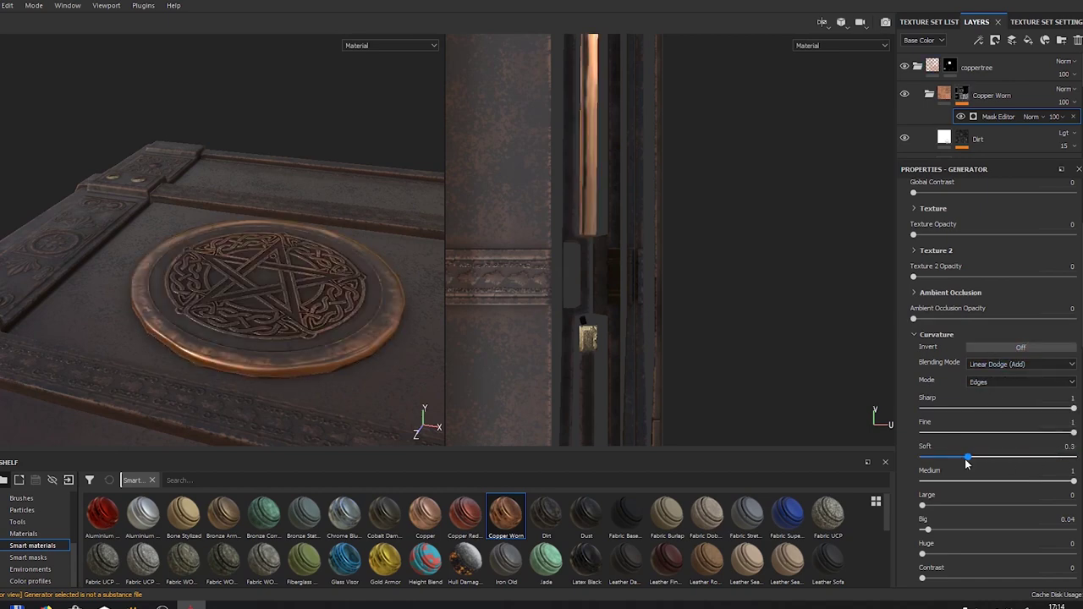
drag(922, 578, 946, 578)
alt+drag(254, 271, 322, 279)
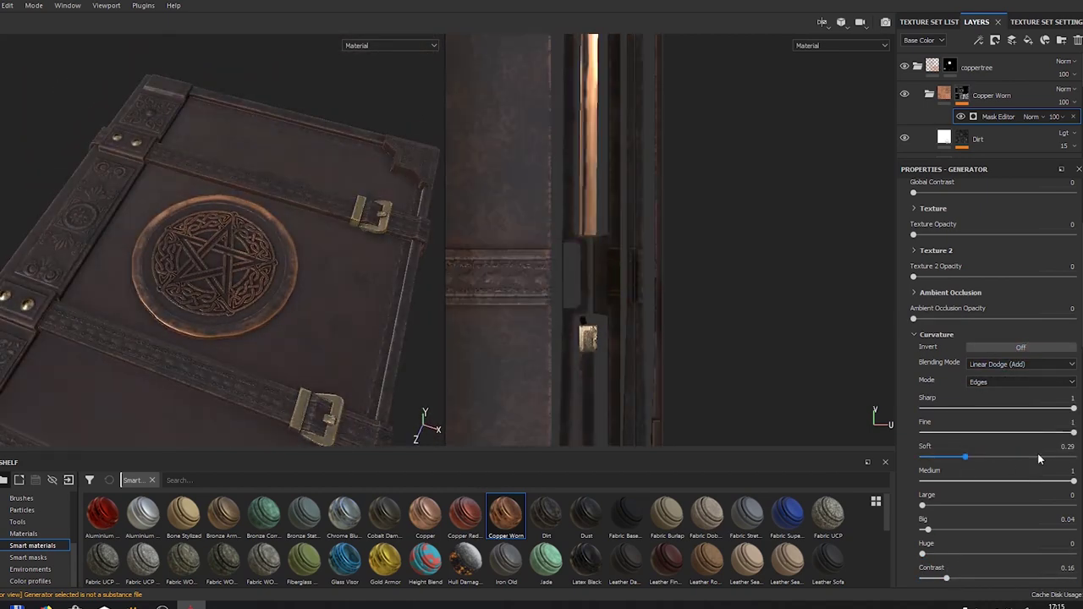
scroll(990, 380, down, 4)
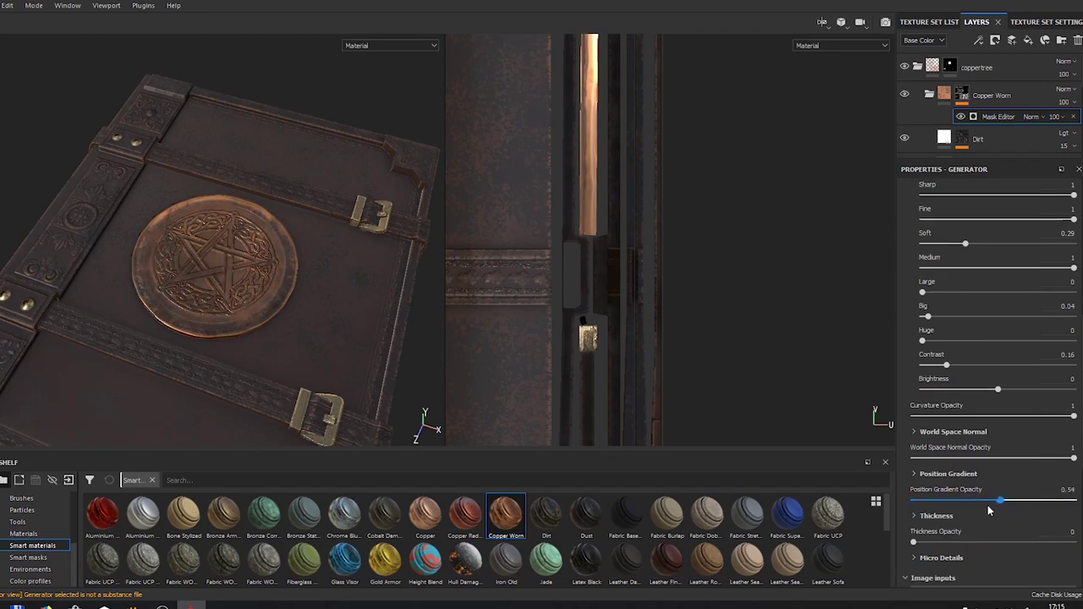
scroll(922, 343, up, 5)
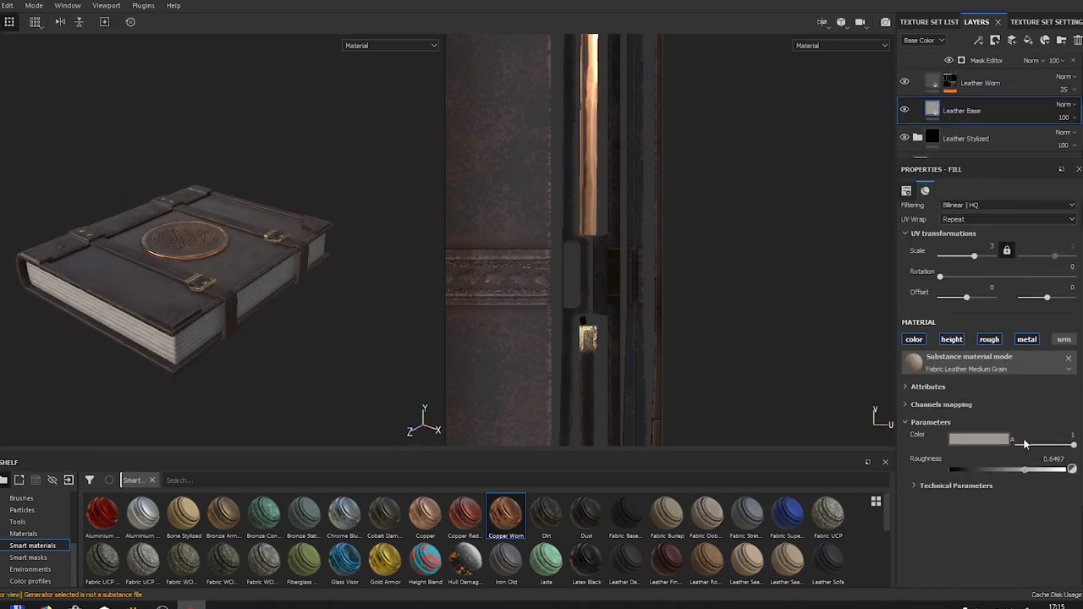
- Raise the Leather Worn mask generator's curvature Fine from 0.1 to 0.53
click(986, 120)
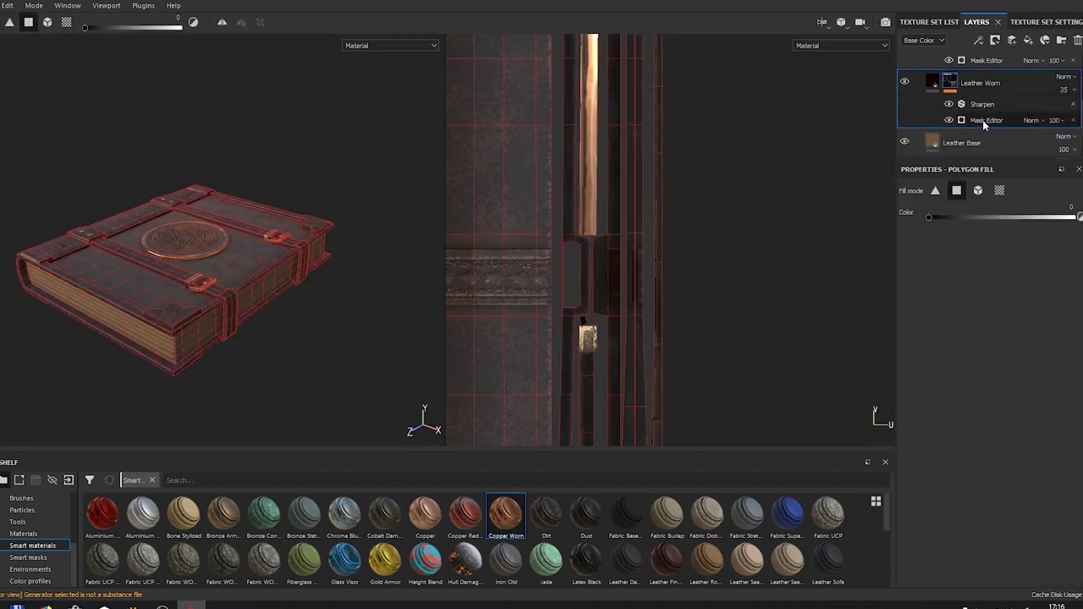
scroll(980, 415, down, 2)
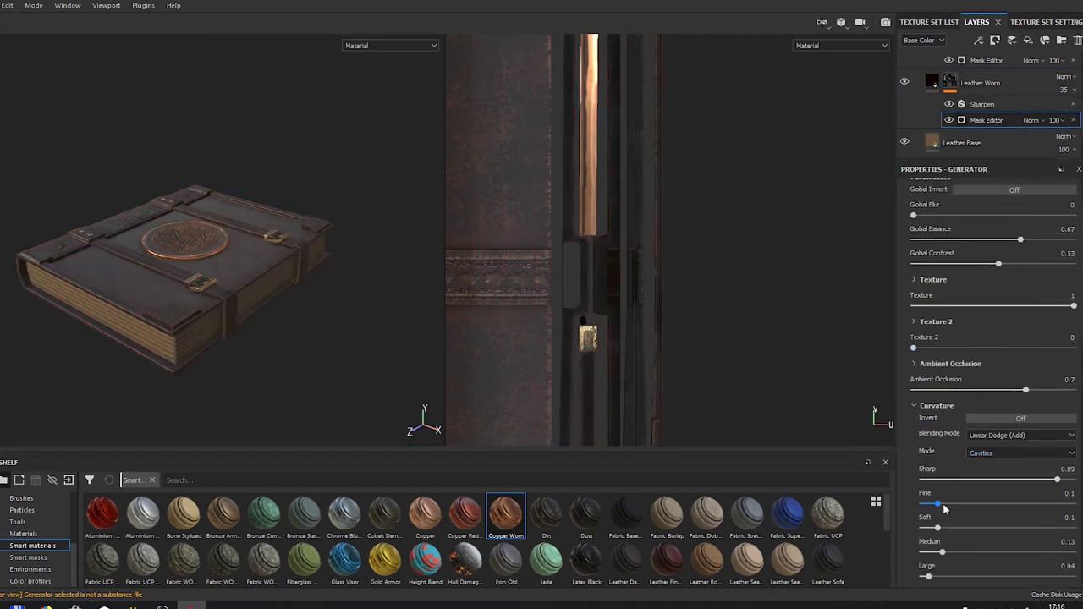
scroll(211, 254, up, 5)
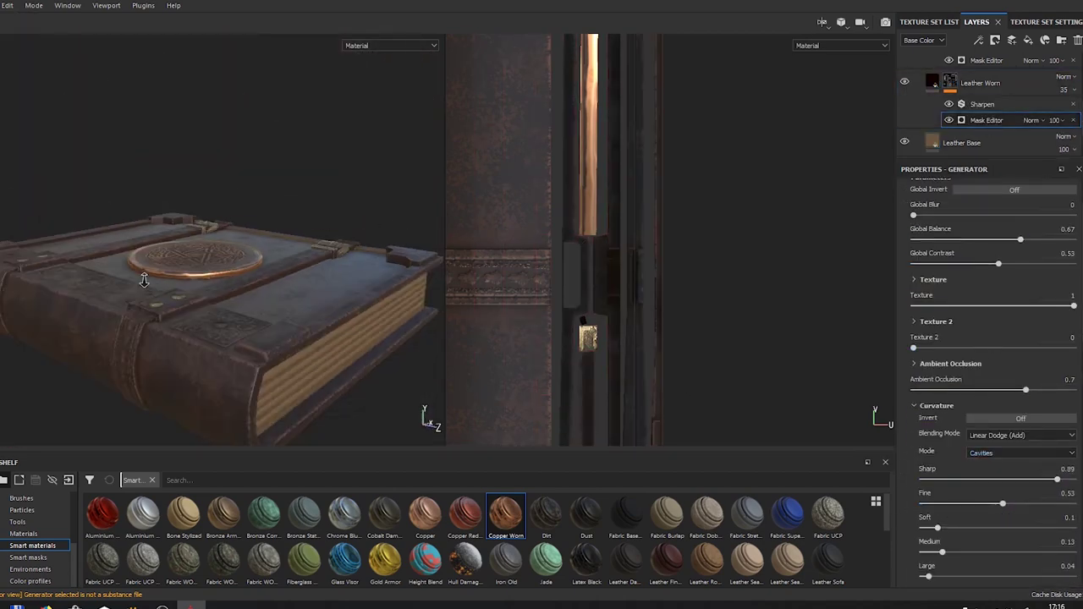
mouse_move(350, 391)
alt+mouse_down()
mouse_move(359, 171)
mouse_move(372, 322)
alt+mouse_up()
- Give the Curvature fill layer a salmon-red base colour
click(1014, 112)
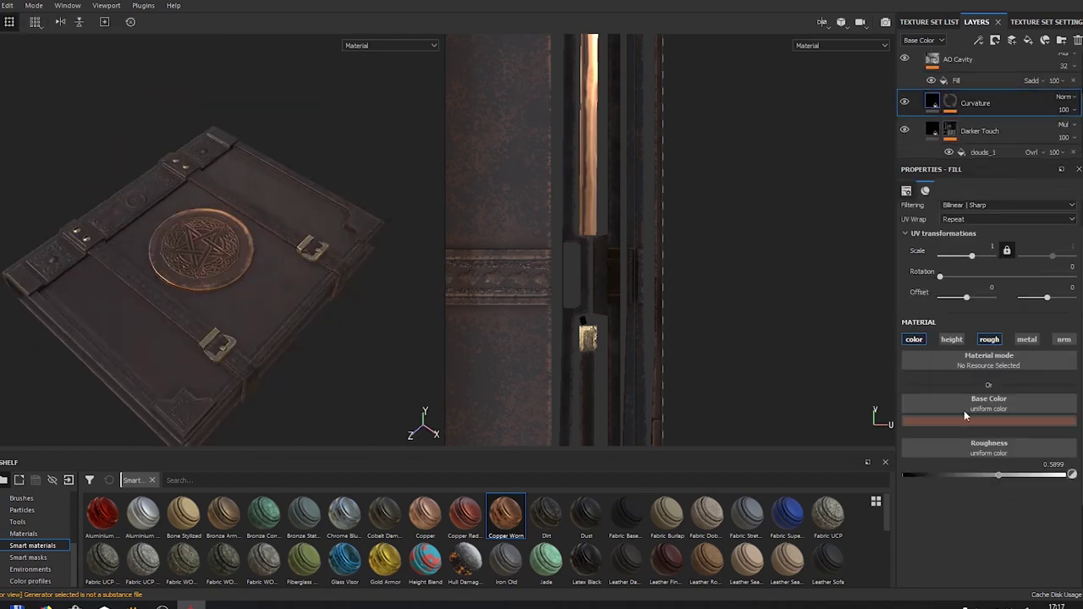
click(967, 483)
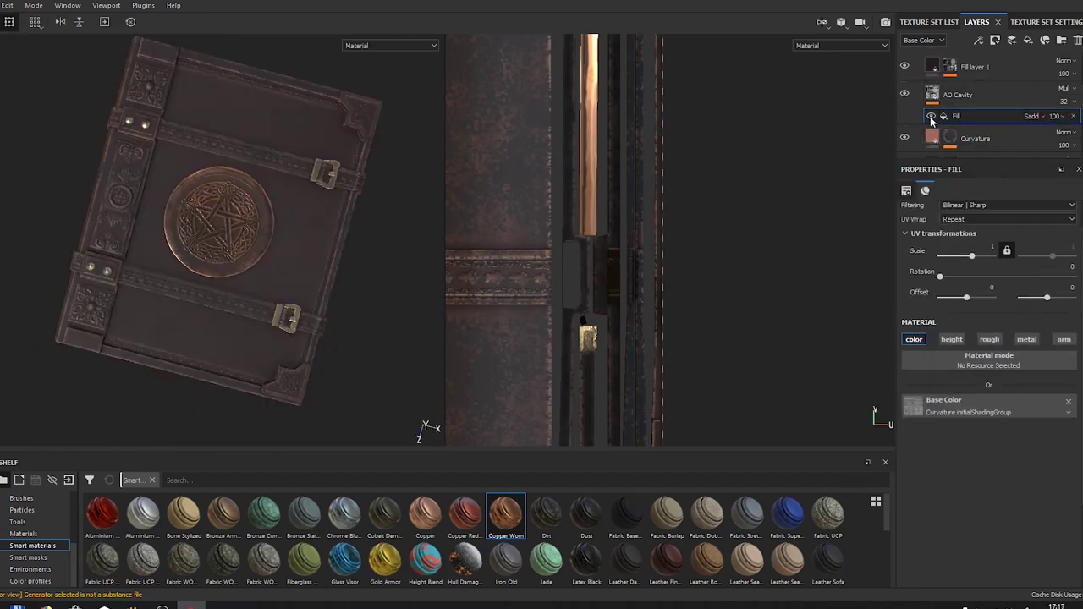
scroll(981, 127, down, 2)
click(989, 129)
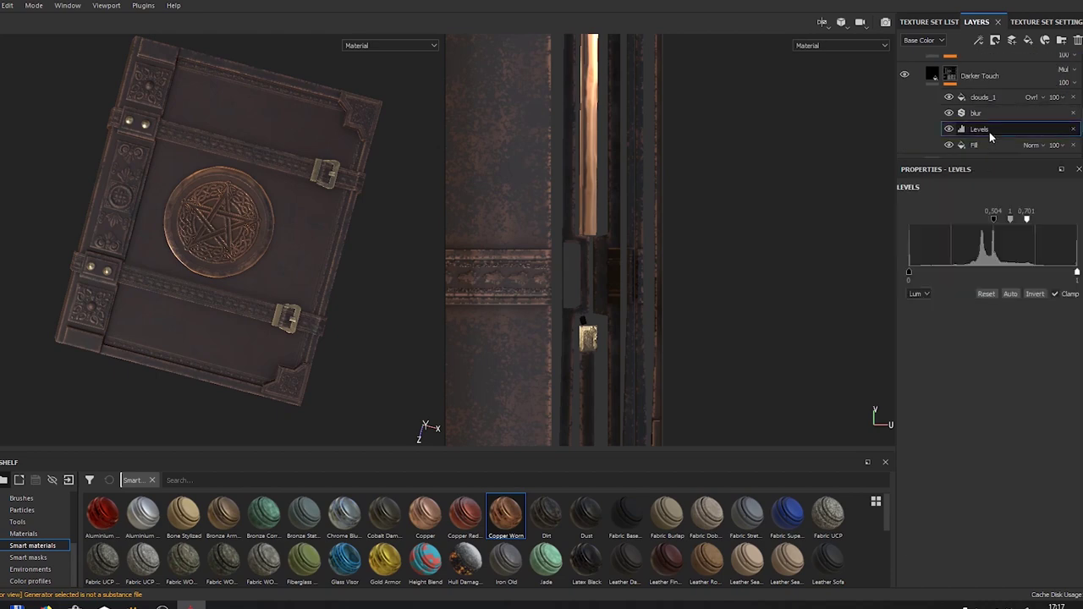
mouse_move(340, 290)
alt+mouse_down()
mouse_move(374, 191)
mouse_move(353, 276)
alt+mouse_up()
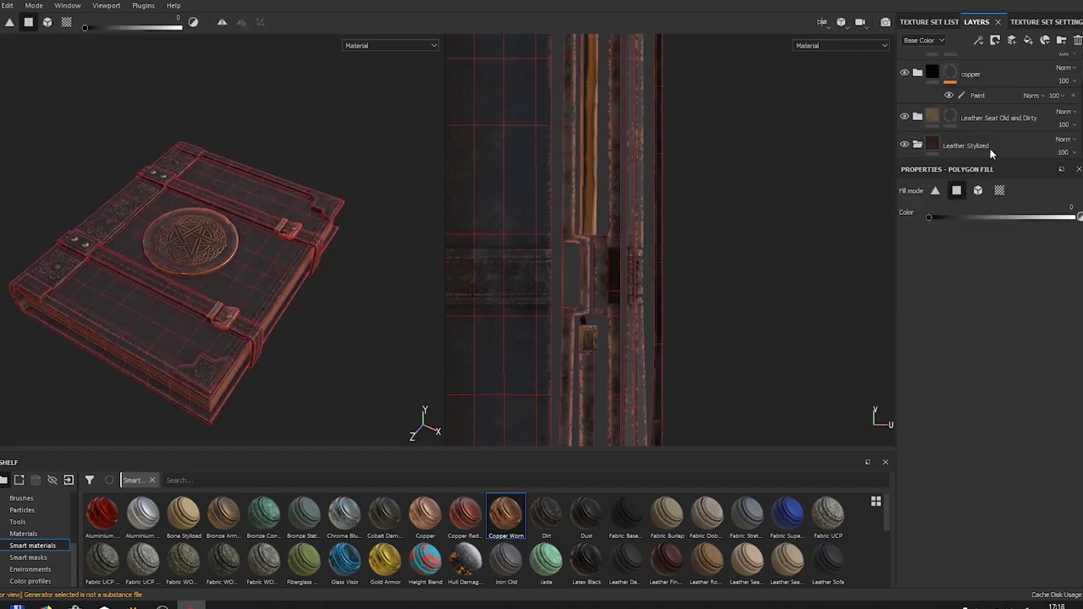
- Change Fill layer 1's base colour to dark red
click(907, 87)
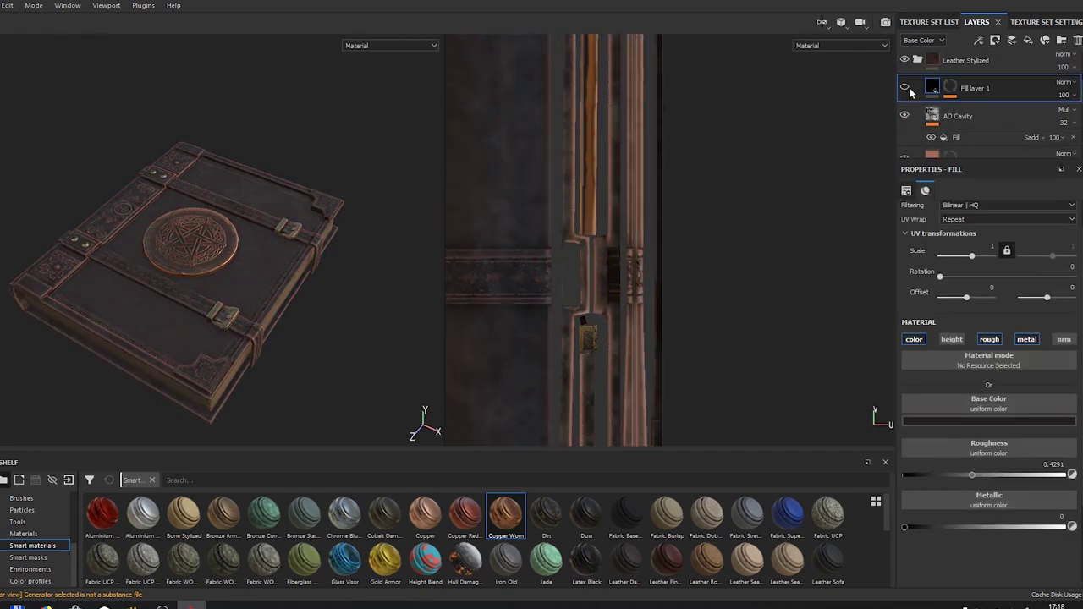
drag(1008, 523, 1011, 499)
alt+drag(201, 351, 313, 384)
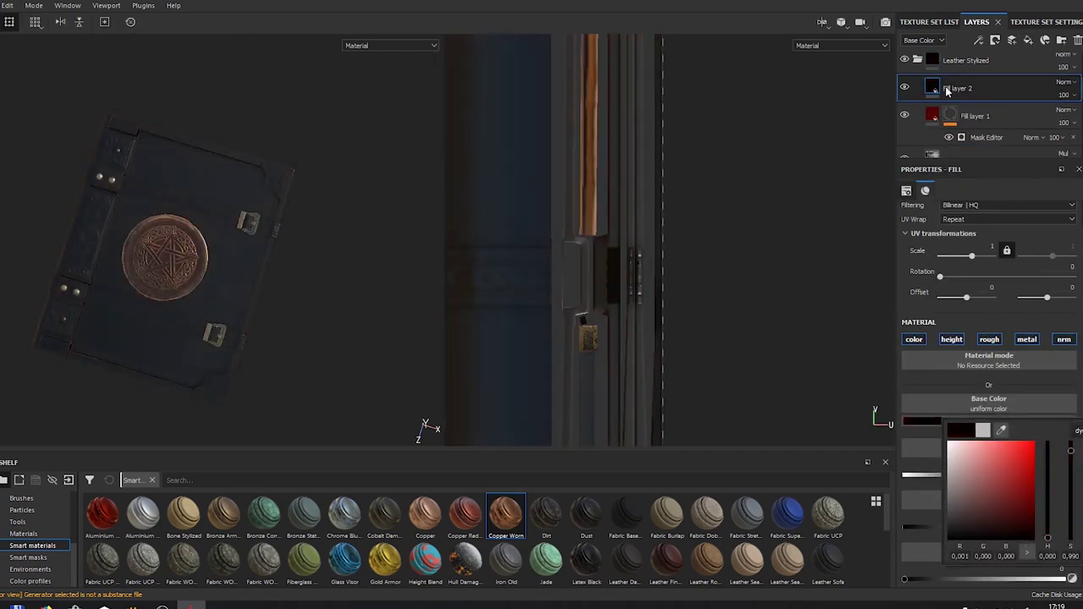
key(f)
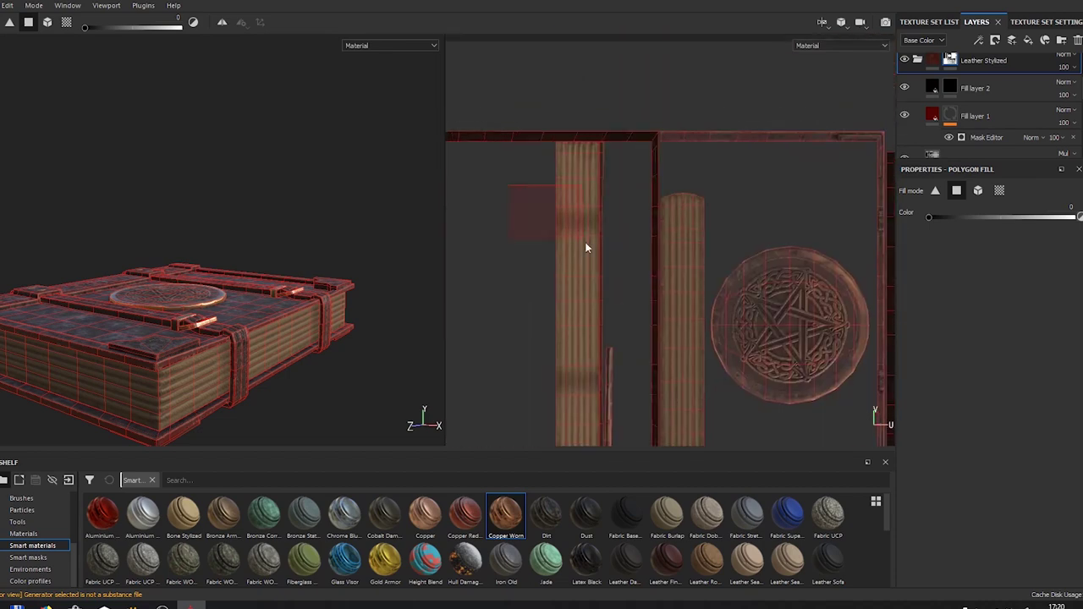
- Add a Clouds 3 generator to Fill layer 2's mask
click(992, 208)
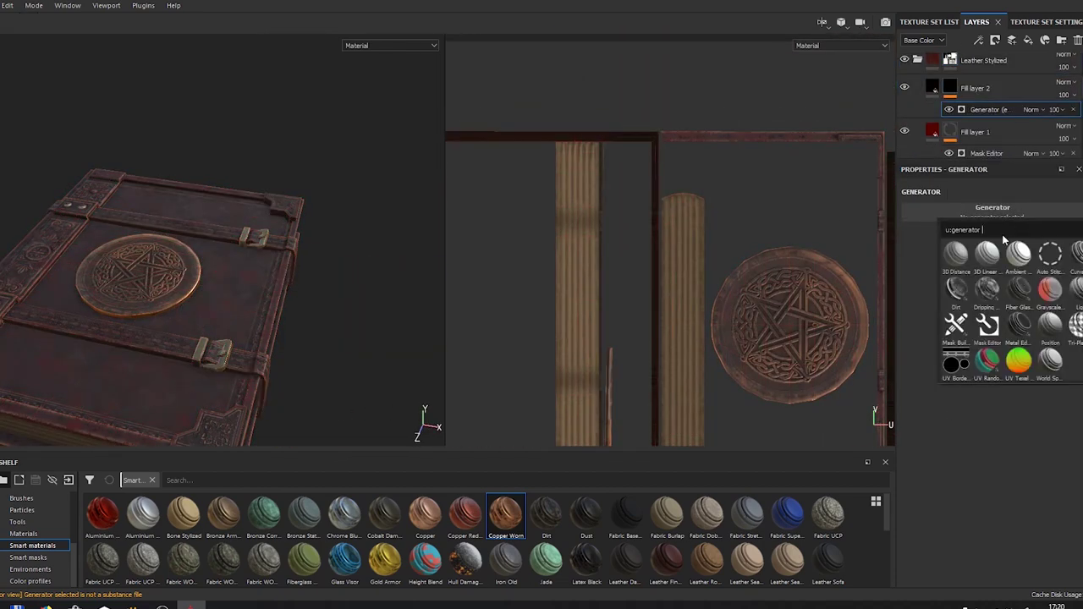
text(clo)
click(1050, 362)
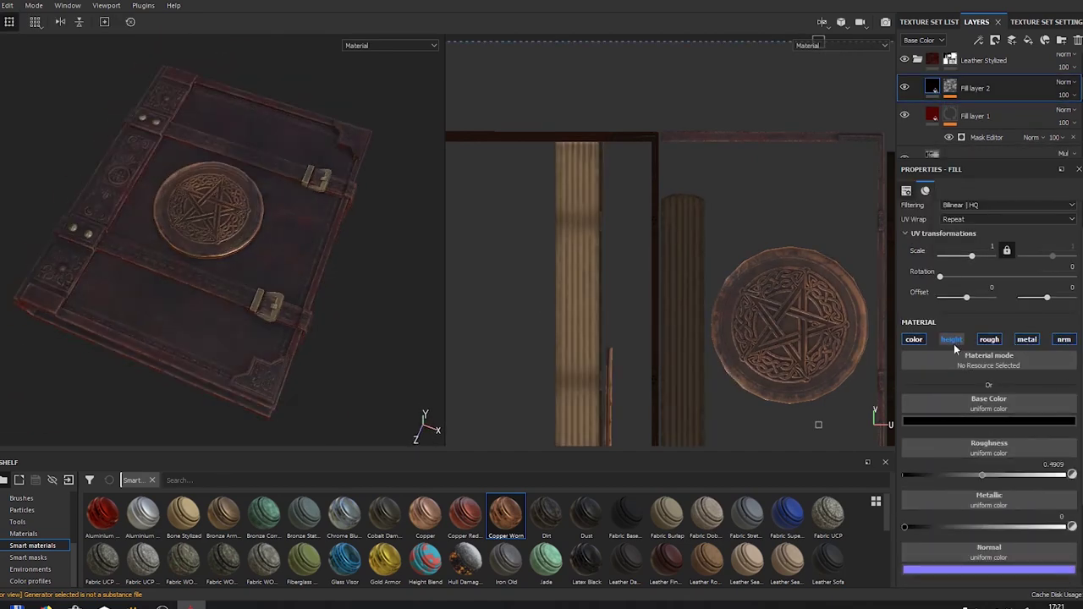
- Put the Clouds 1 procedural into the fill's height channel, then disable the height channel
scroll(43, 541, up, 3)
click(27, 498)
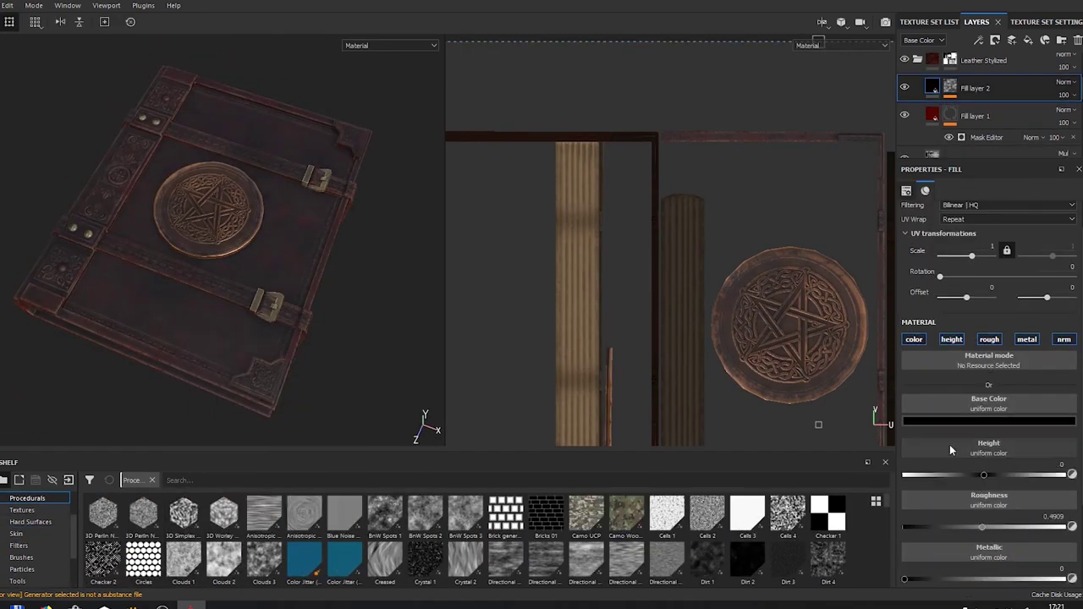
drag(820, 498, 990, 466)
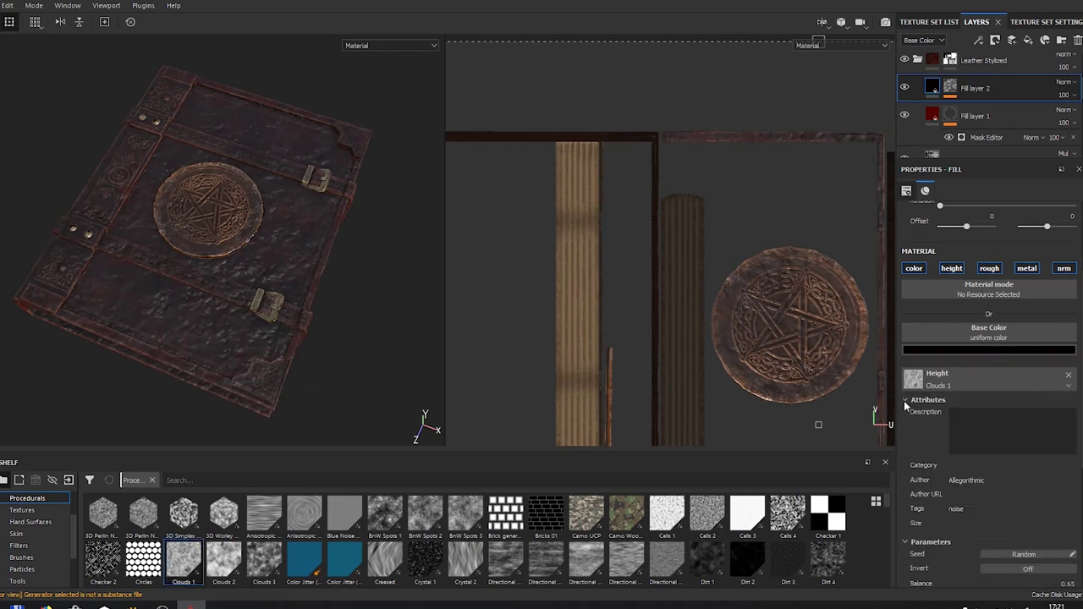
scroll(983, 322, down, 3)
drag(1059, 118, 1079, 119)
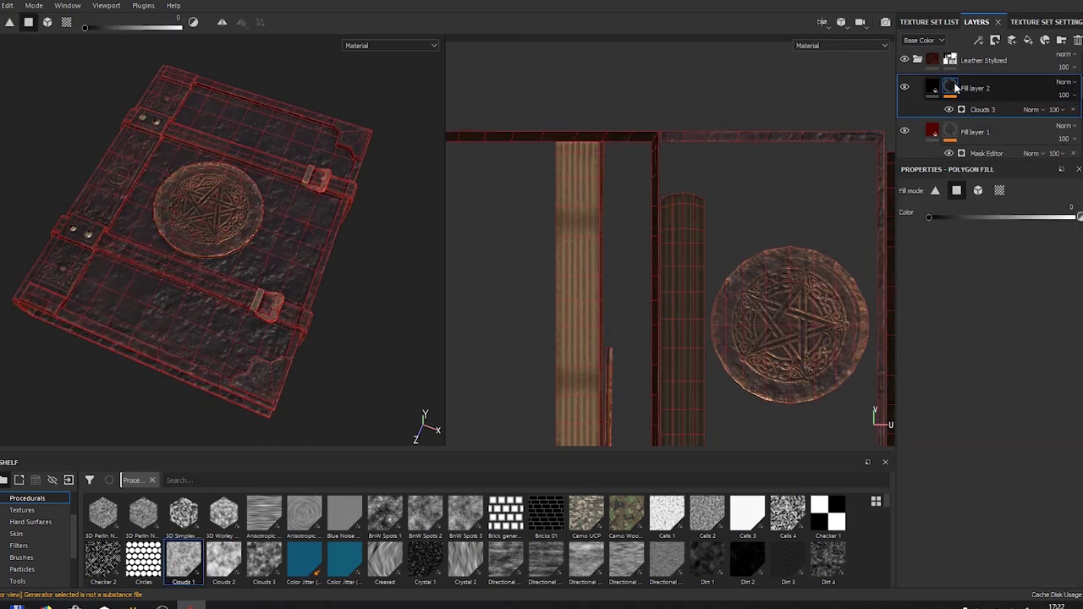
scroll(1011, 381, down, 1)
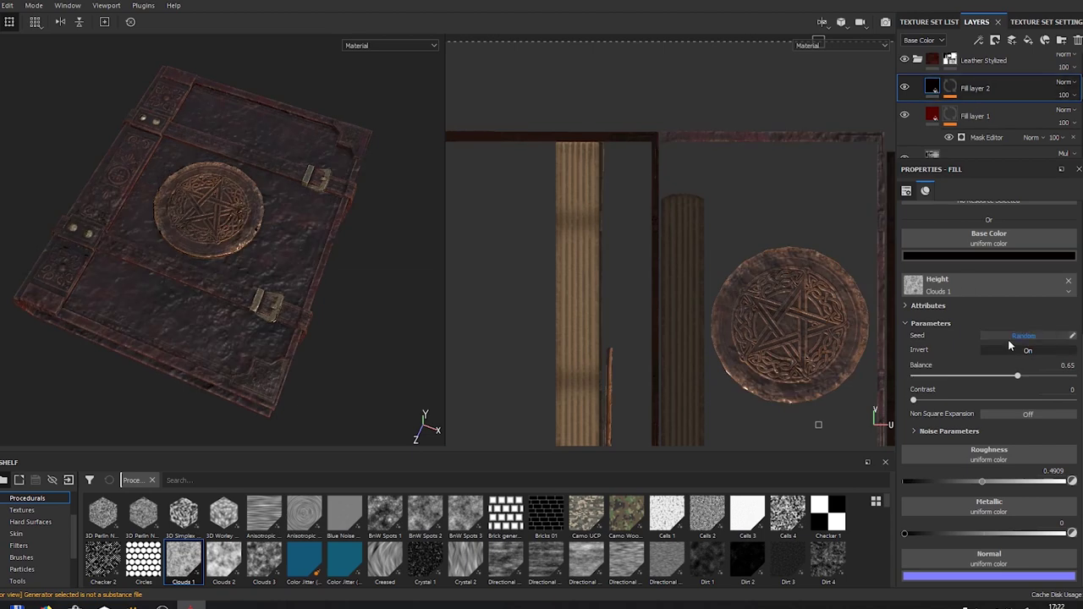
scroll(1015, 343, up, 5)
click(952, 351)
- Lower Fill layer 1's mask generator global balance to 0.87
mouse_move(254, 321)
alt+mouse_down()
mouse_move(374, 334)
mouse_move(375, 188)
alt+mouse_up()
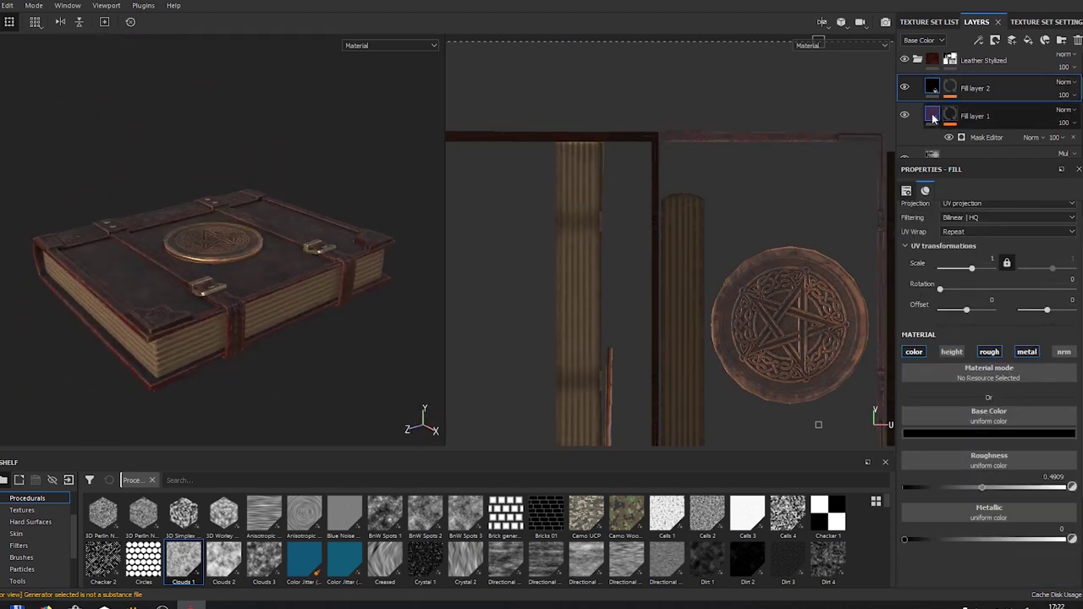
click(973, 116)
click(988, 433)
mouse_move(322, 355)
alt+mouse_down()
mouse_move(283, 380)
mouse_move(279, 211)
alt+mouse_up()
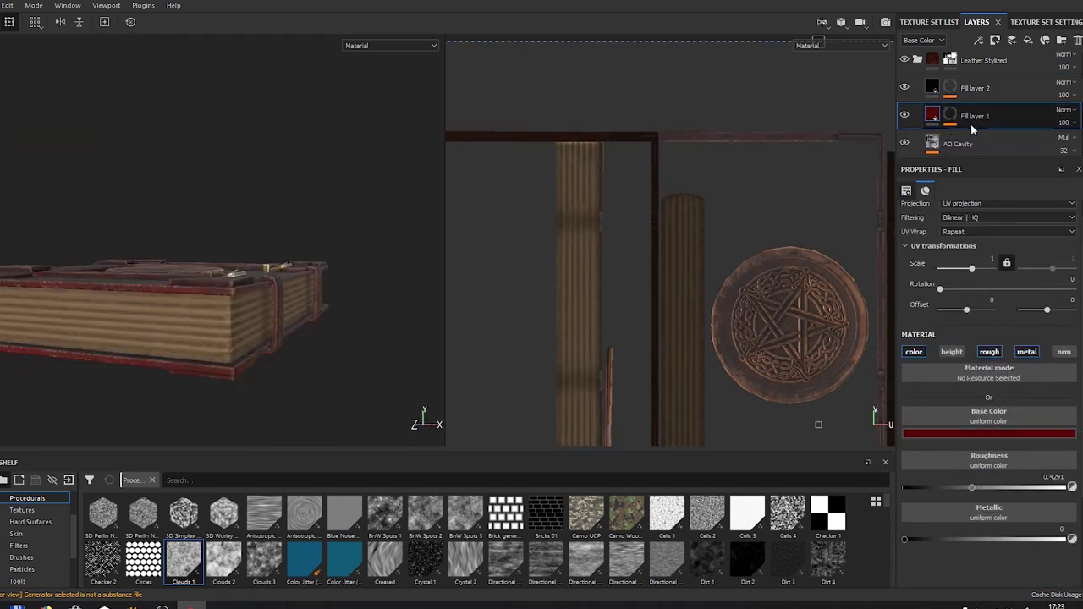
click(949, 115)
click(952, 138)
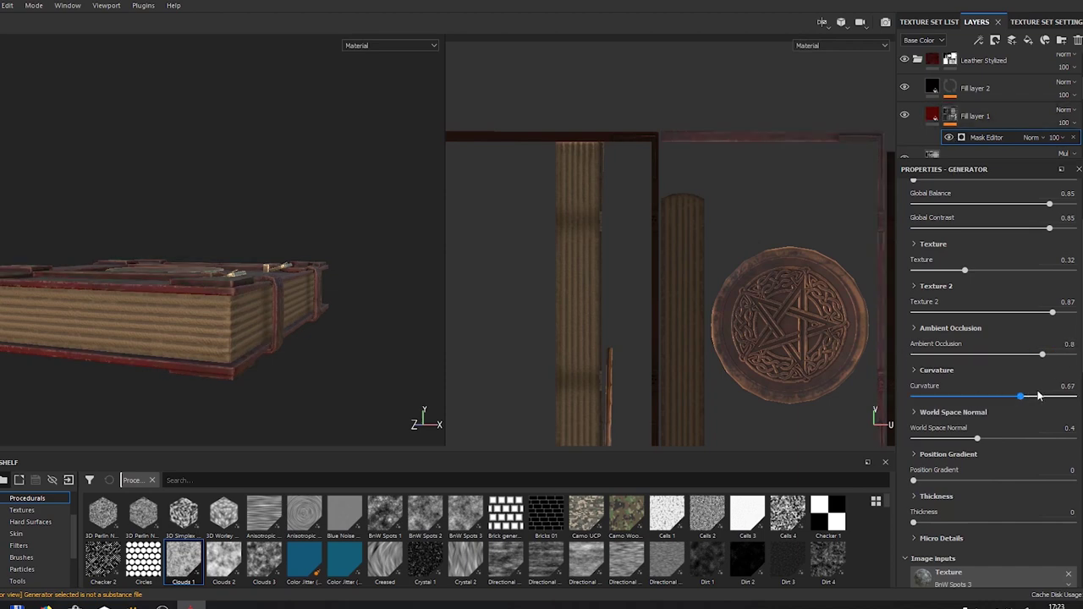
drag(1039, 395, 1053, 396)
scroll(1033, 415, up, 3)
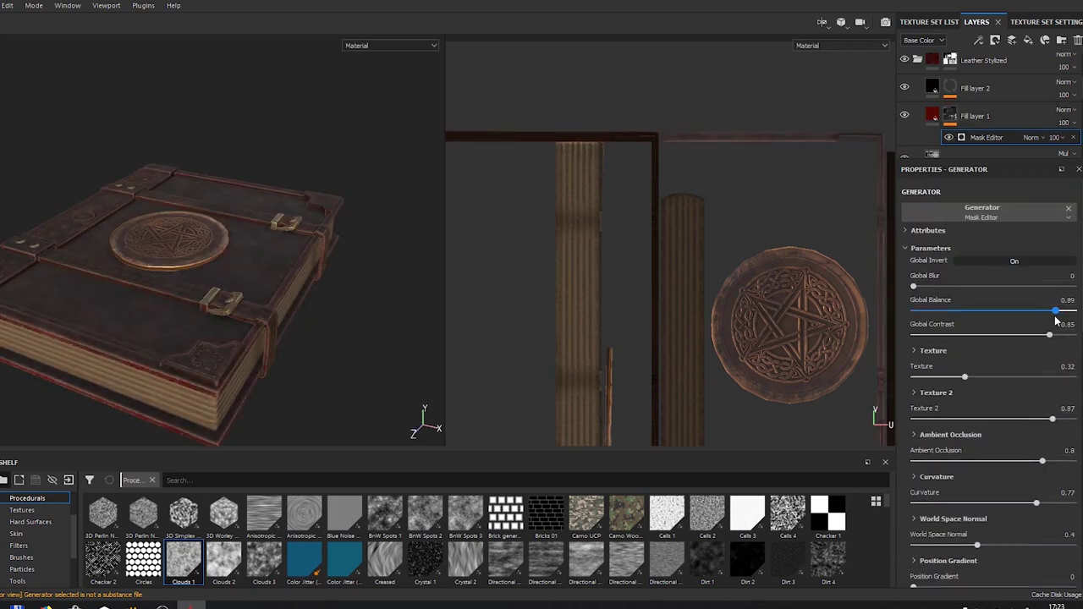
drag(1056, 320, 1051, 320)
- Expand the curvature settings of Fill layer 1's mask generator
alt+drag(370, 345, 462, 329)
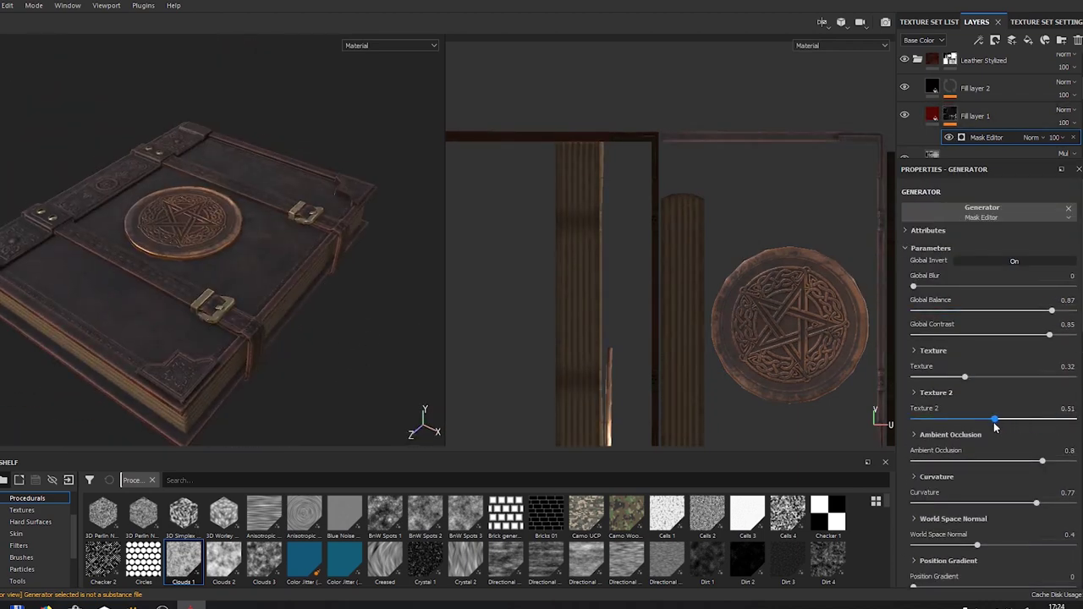
drag(964, 377, 1035, 376)
alt+drag(322, 345, 398, 335)
scroll(1022, 103, up, 2)
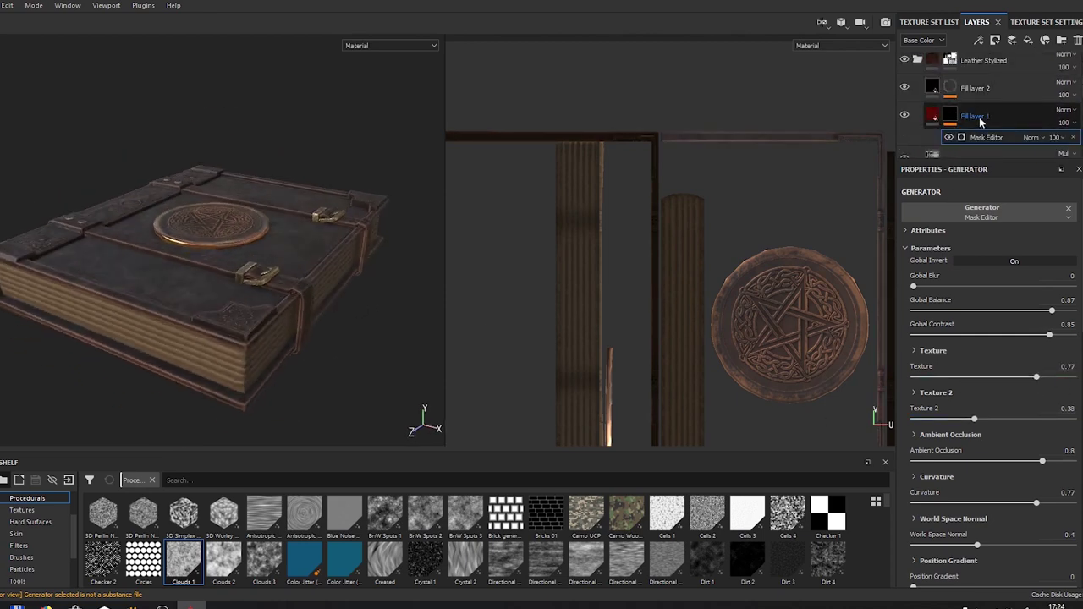
scroll(973, 381, down, 1)
click(939, 442)
- Set the Curvature layer's mask generator to Edges with Sharp at 1 and Fine adjusted
alt+drag(358, 305, 364, 245)
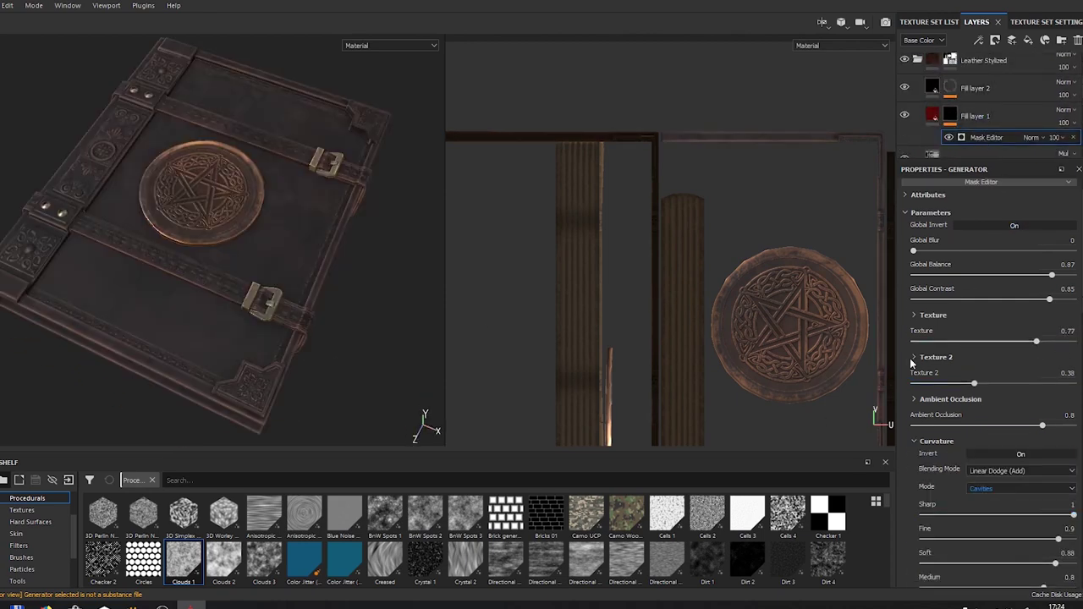
scroll(982, 110, down, 2)
click(981, 154)
click(914, 410)
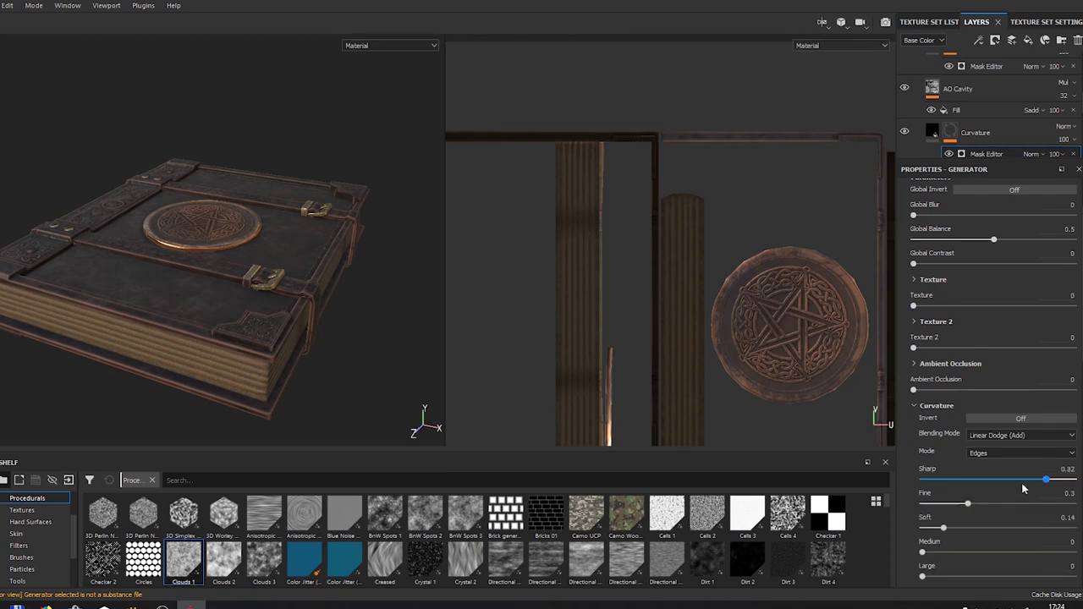
alt+drag(302, 270, 177, 300)
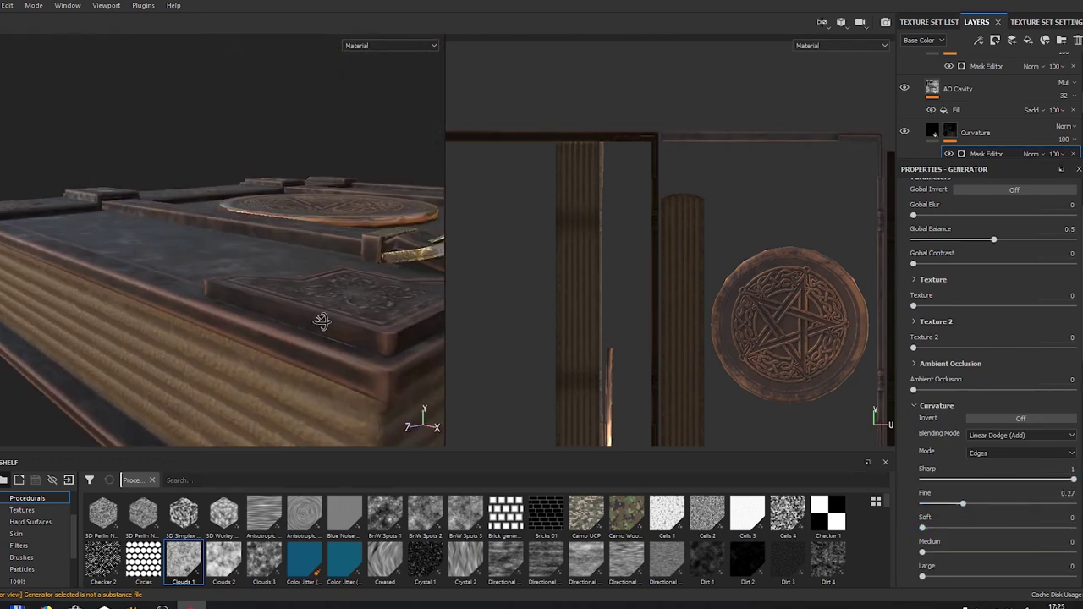
drag(983, 505, 1066, 506)
scroll(984, 538, down, 3)
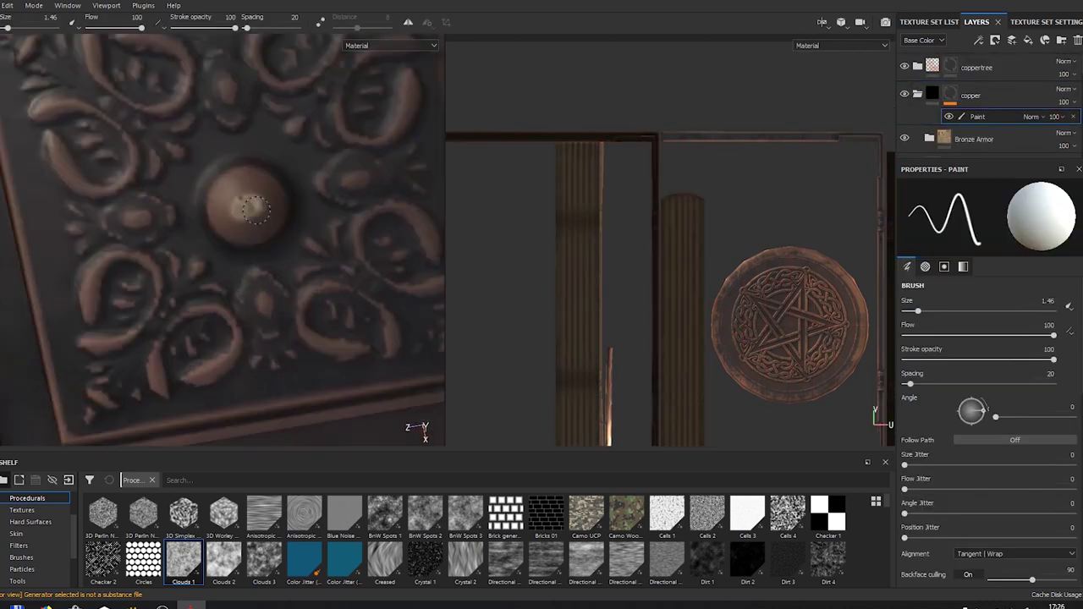
- Add a copperpattern folder at the top of the layers with a Copper Pure fill
alt+drag(221, 217, 277, 229)
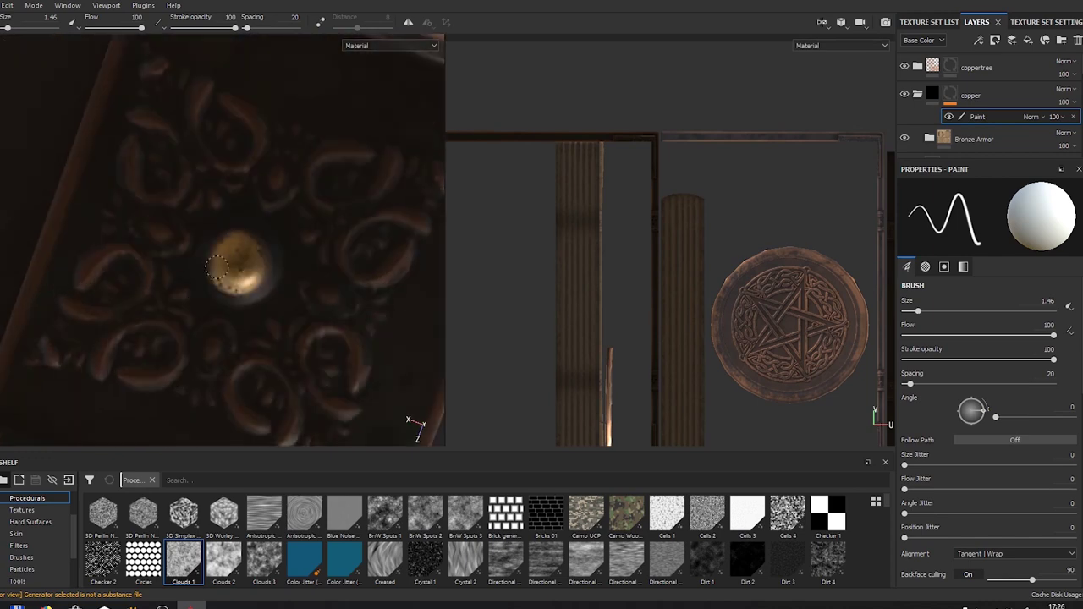
mouse_move(288, 222)
alt+mouse_down()
mouse_move(297, 287)
mouse_move(264, 164)
alt+mouse_up()
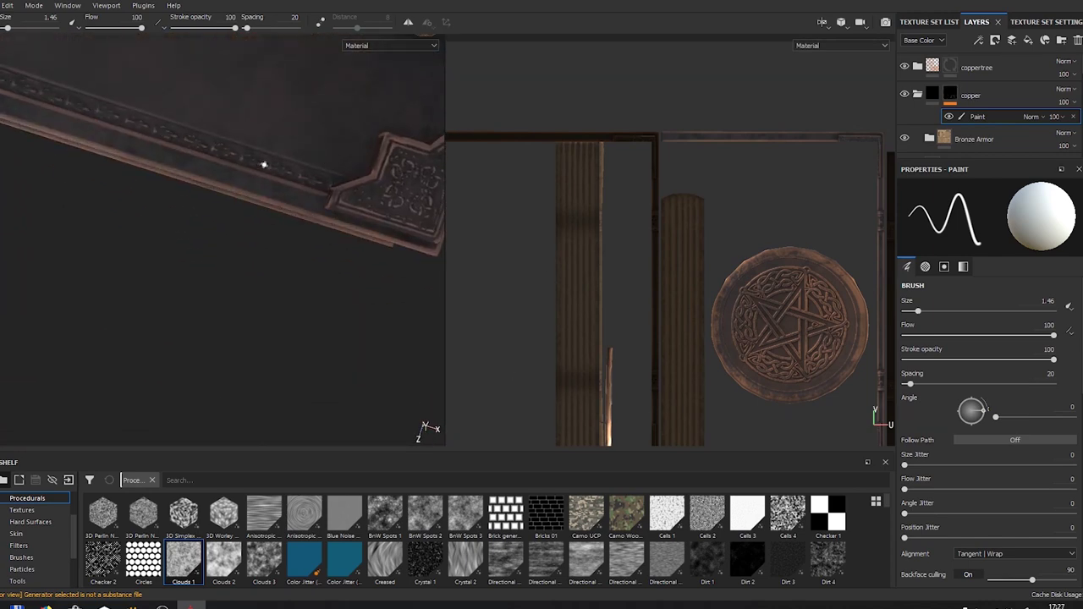
click(1061, 41)
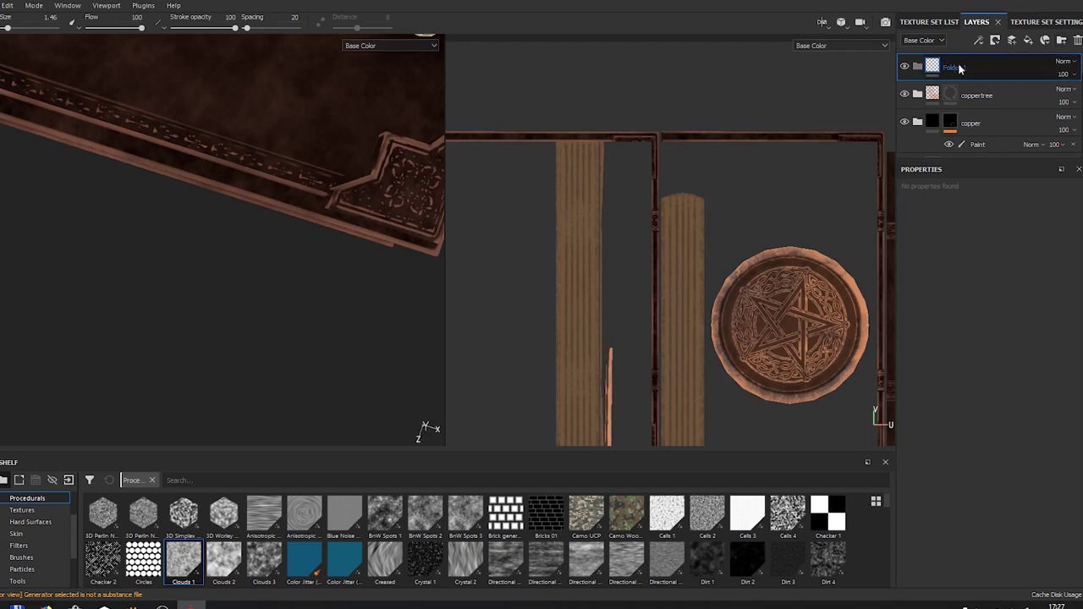
click(24, 533)
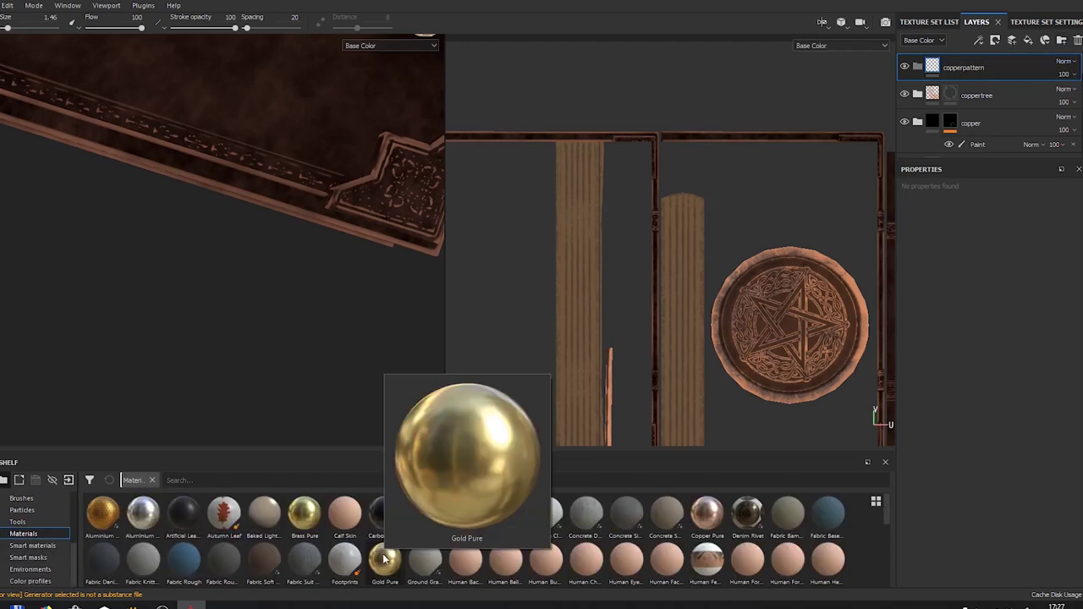
drag(708, 514, 973, 84)
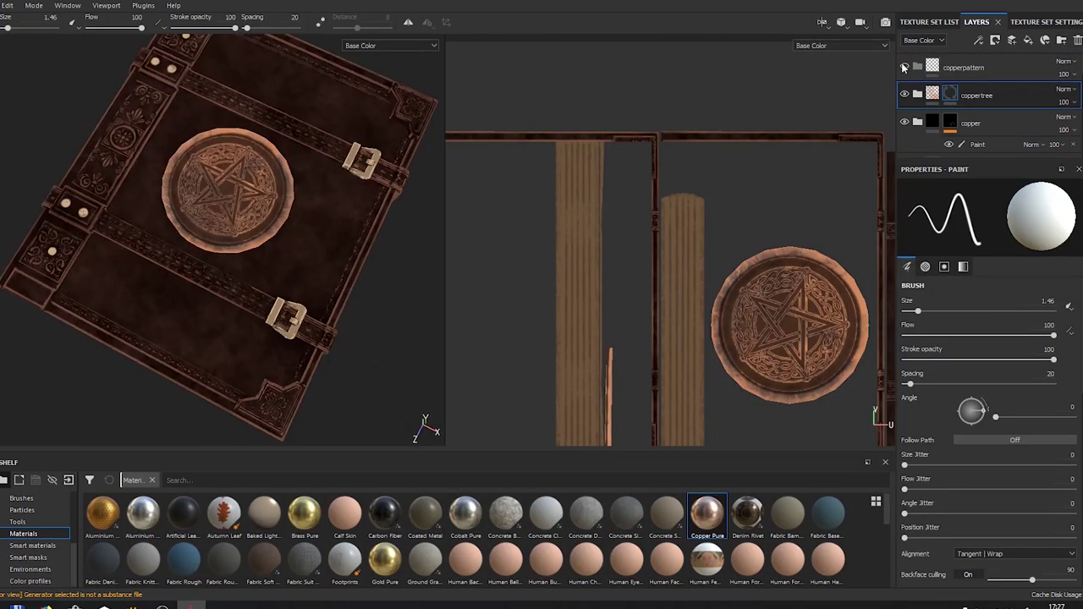
key(ctrl+z)
alt+drag(279, 279, 369, 170)
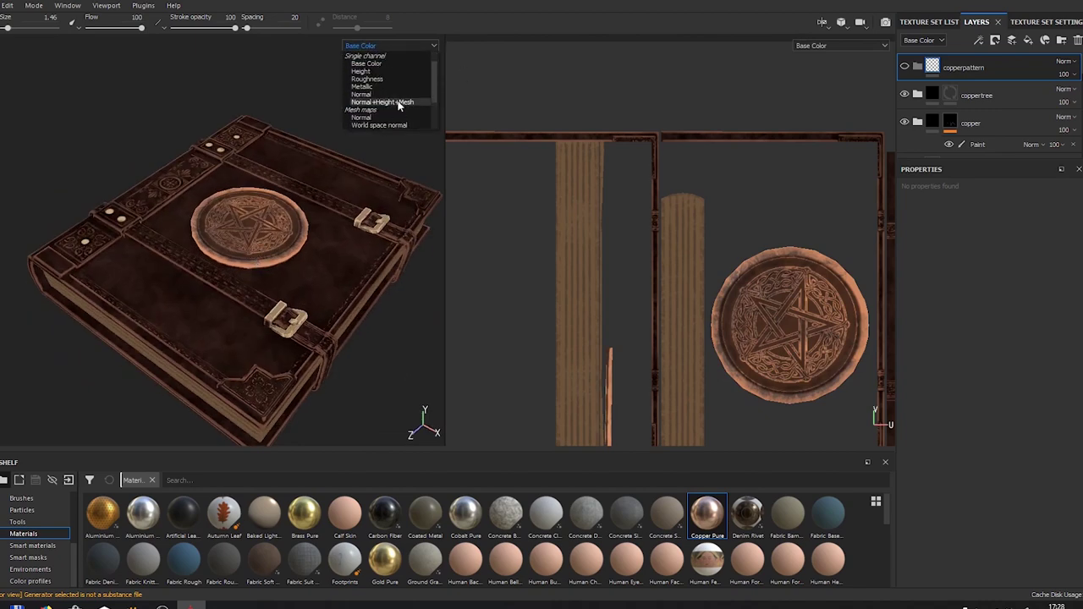
alt+drag(410, 61, 938, 78)
key(ctrl+y)
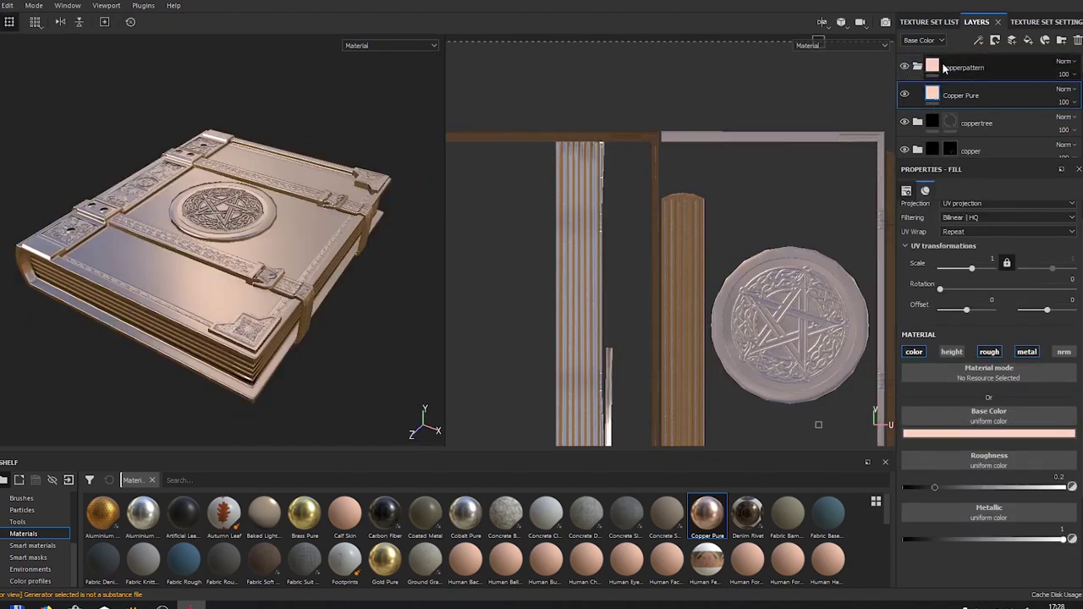
- Paint the copperpattern mask along the vertical and straight ornamental trim strips
click(943, 68)
scroll(220, 237, up, 10)
drag(300, 258, 258, 258)
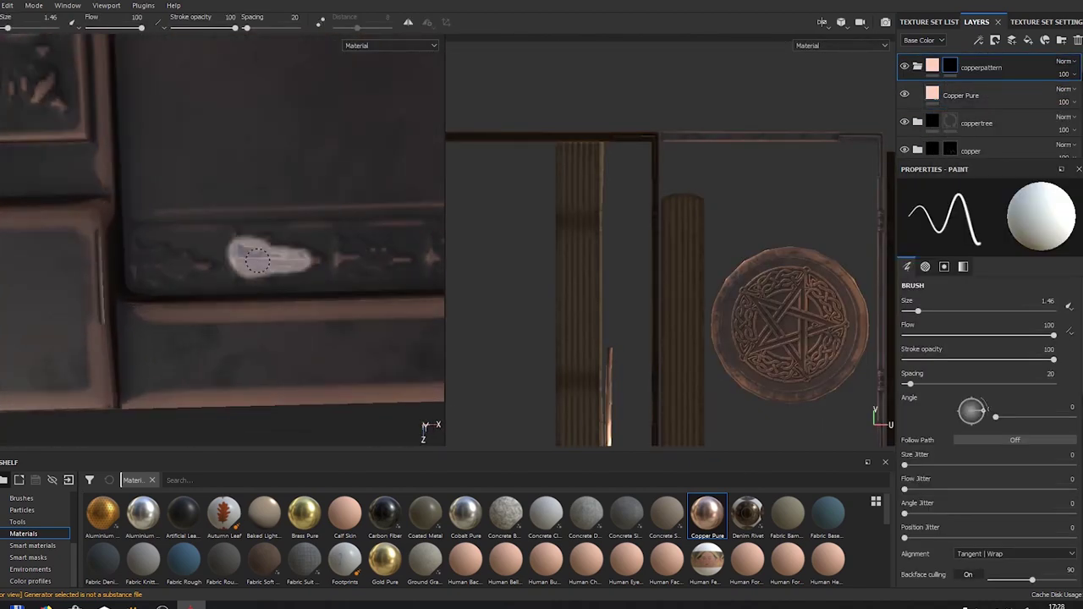
scroll(257, 261, down, 5)
scroll(849, 291, up, 5)
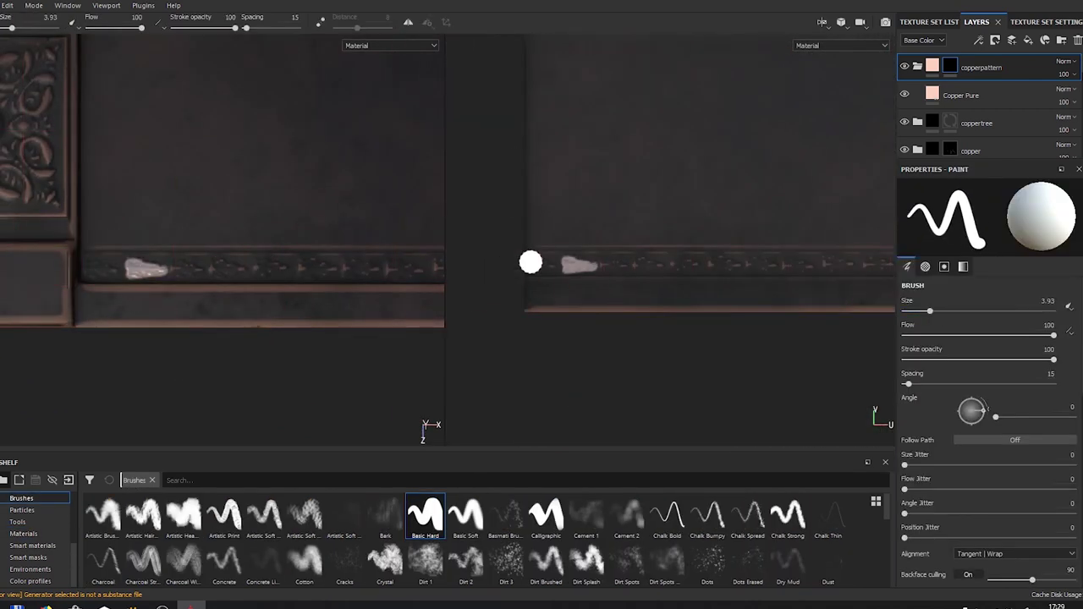
mouse_move(723, 264)
middle_down()
mouse_move(512, 263)
mouse_move(546, 282)
middle_up()
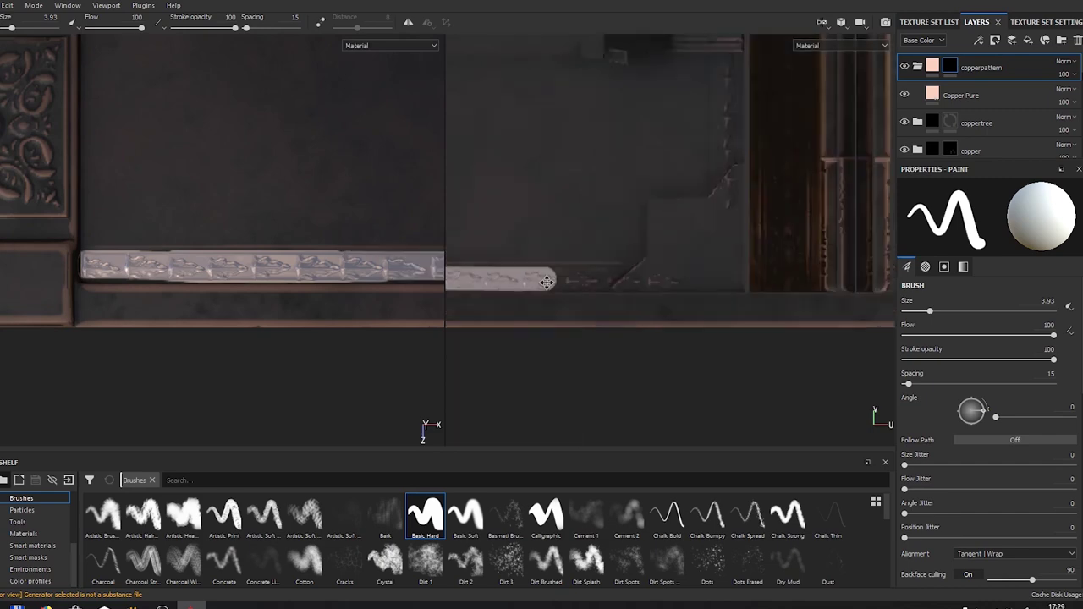
mouse_move(667, 273)
middle_down()
mouse_move(718, 183)
mouse_move(629, 239)
middle_up()
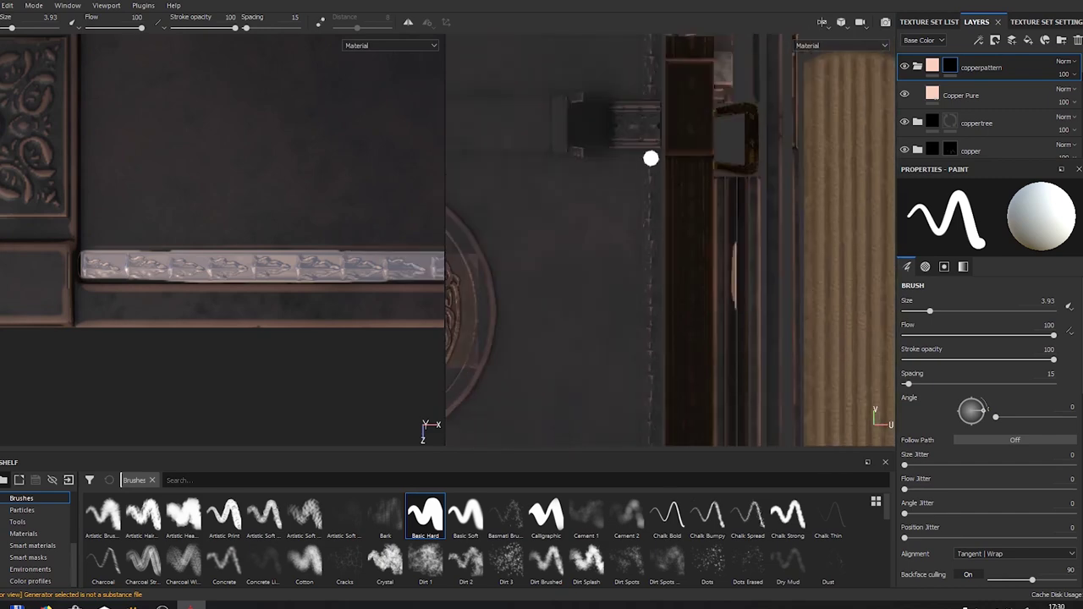
shift+click(649, 151)
mouse_move(649, 152)
middle_down()
mouse_move(703, 324)
mouse_move(696, 353)
mouse_move(604, 234)
middle_up()
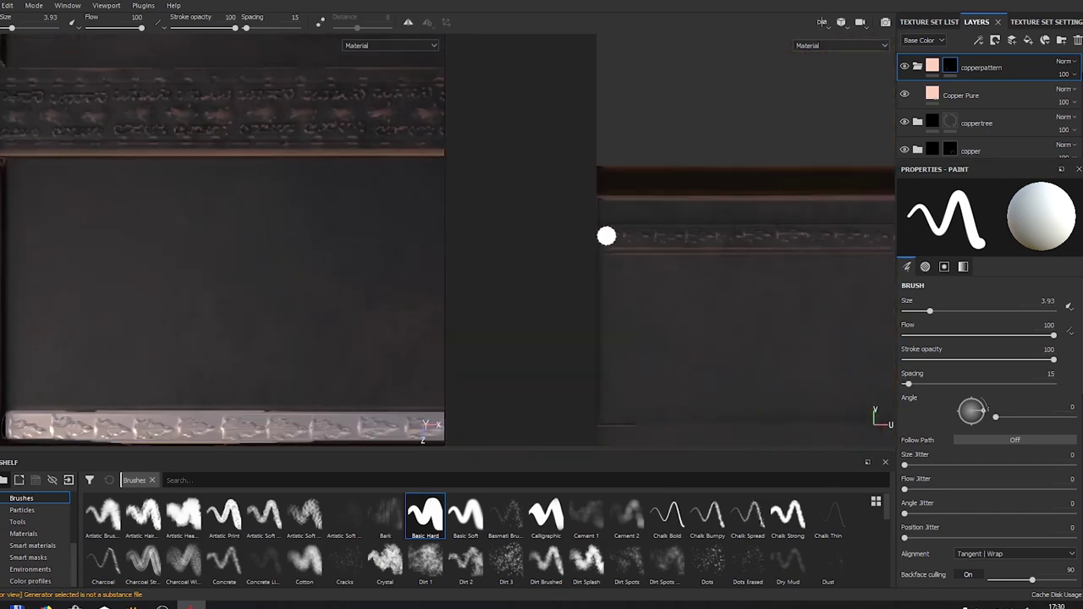
shift+click(857, 227)
scroll(665, 225, down, 3)
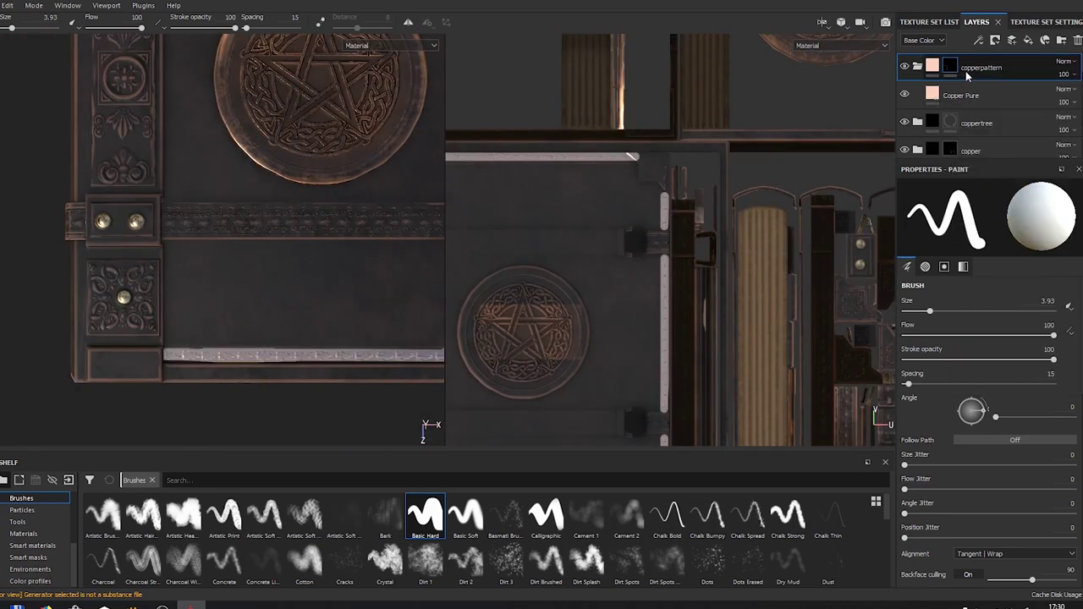
scroll(524, 330, up, 3)
- Drop the Copper smart material into the copperpattern folder
mouse_move(525, 330)
middle_down()
mouse_move(254, 254)
mouse_move(345, 251)
middle_up()
scroll(345, 251, up, 2)
click(32, 546)
drag(425, 511, 967, 81)
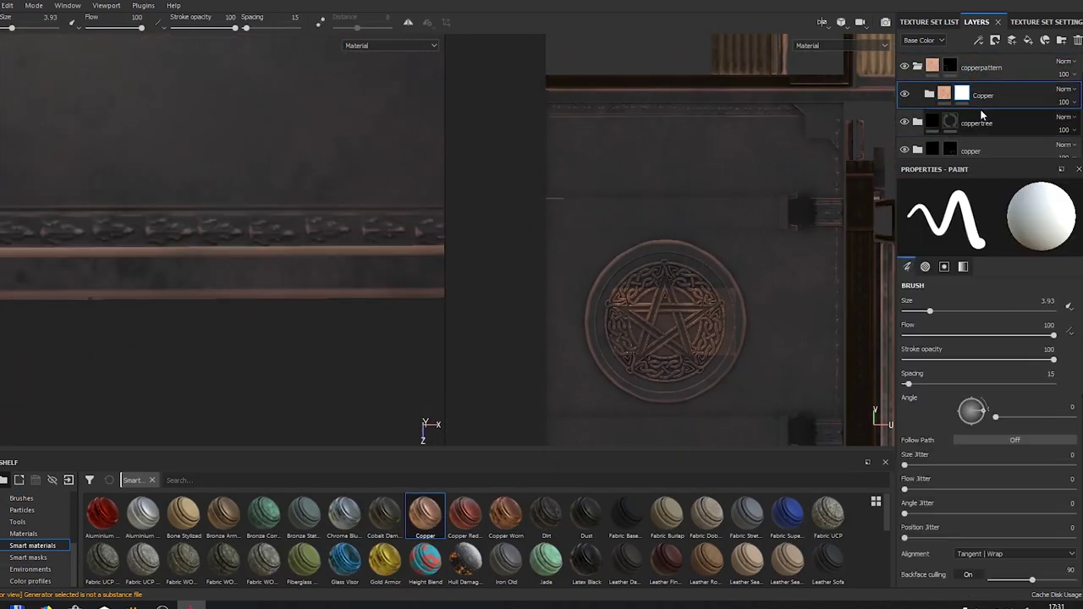
- Give the Copper layer a Mask Editor generator and expand its curvature settings
click(955, 319)
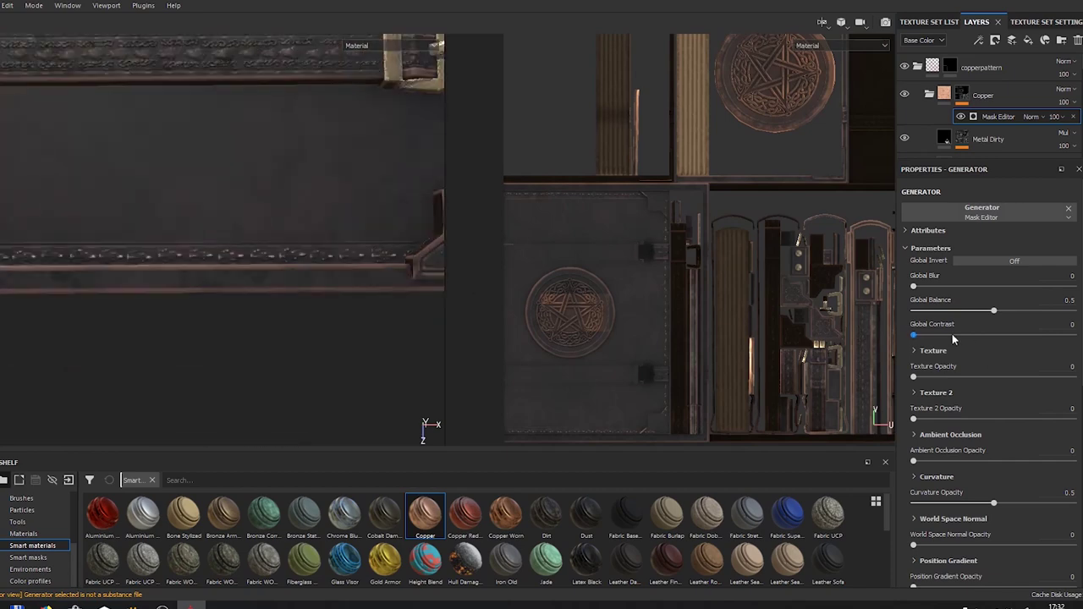
click(935, 477)
scroll(997, 464, down, 2)
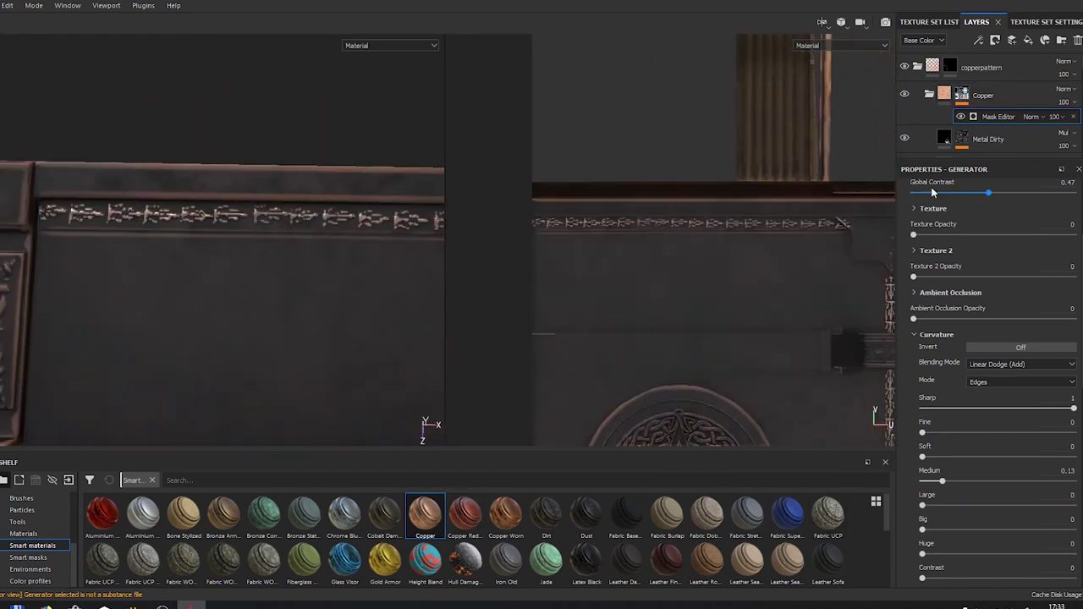
- Add a Gold Armor smart material layer and hide the Copper layer for comparison
drag(946, 75, 946, 136)
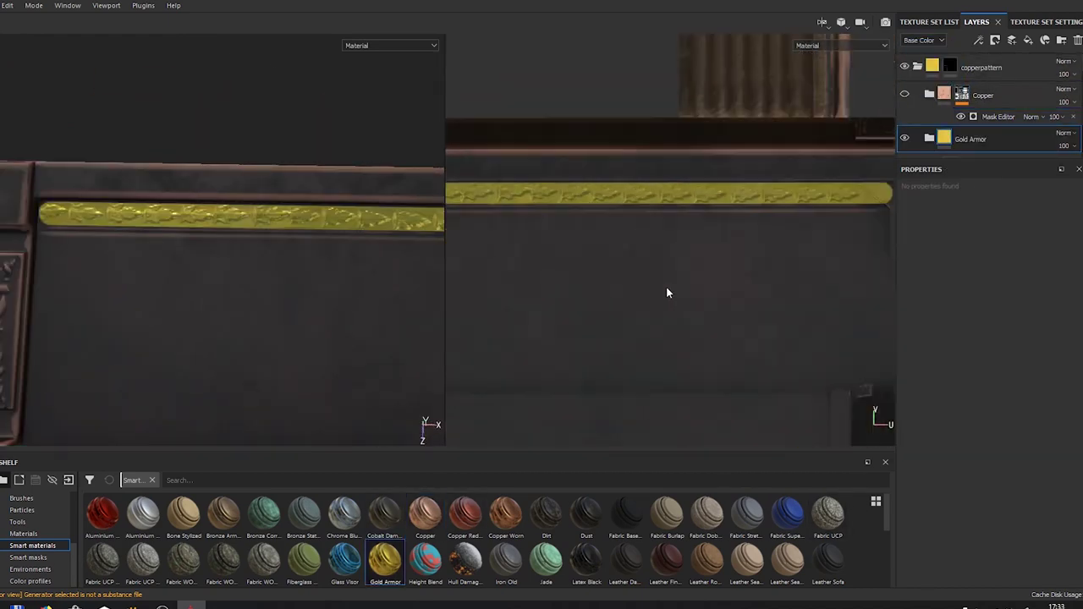
key(1)
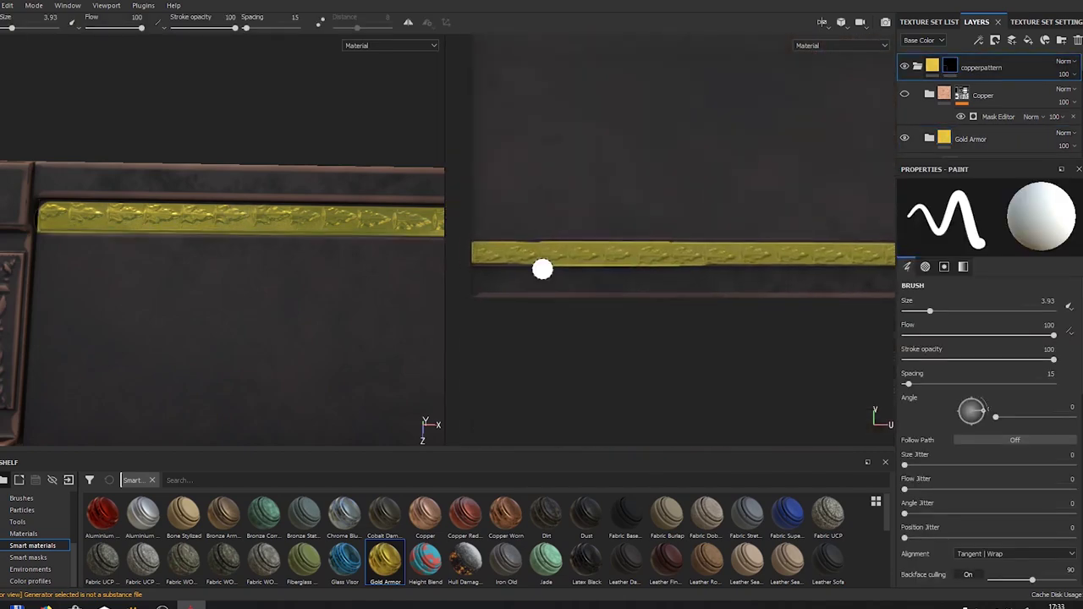
middle_drag(542, 268, 471, 275)
click(904, 95)
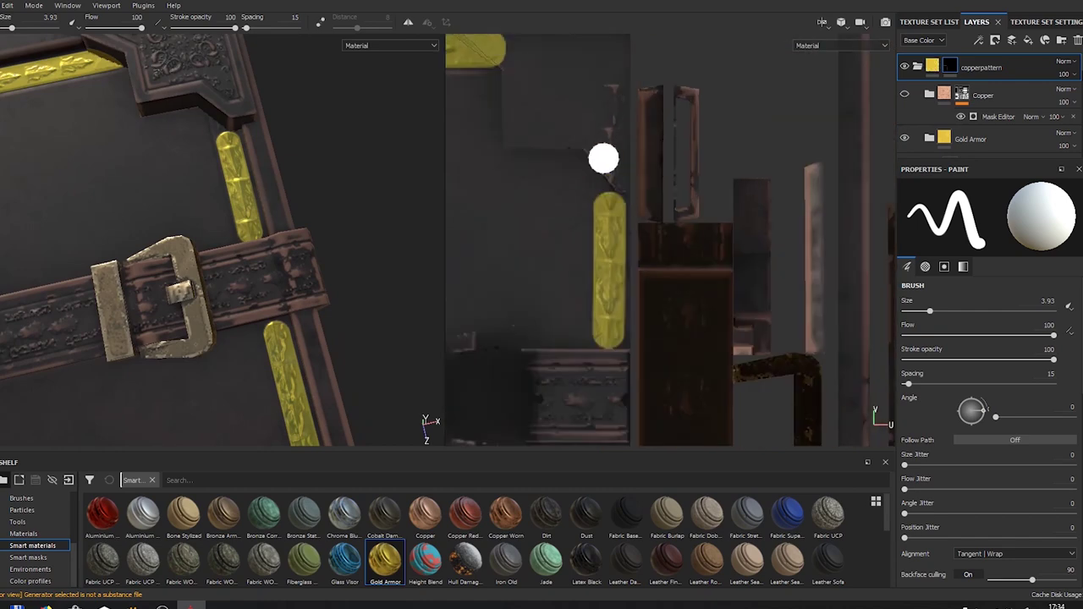
- Paint a straight copper line along the side trim strip on the mask
shift+click(603, 347)
middle_drag(604, 347, 642, 250)
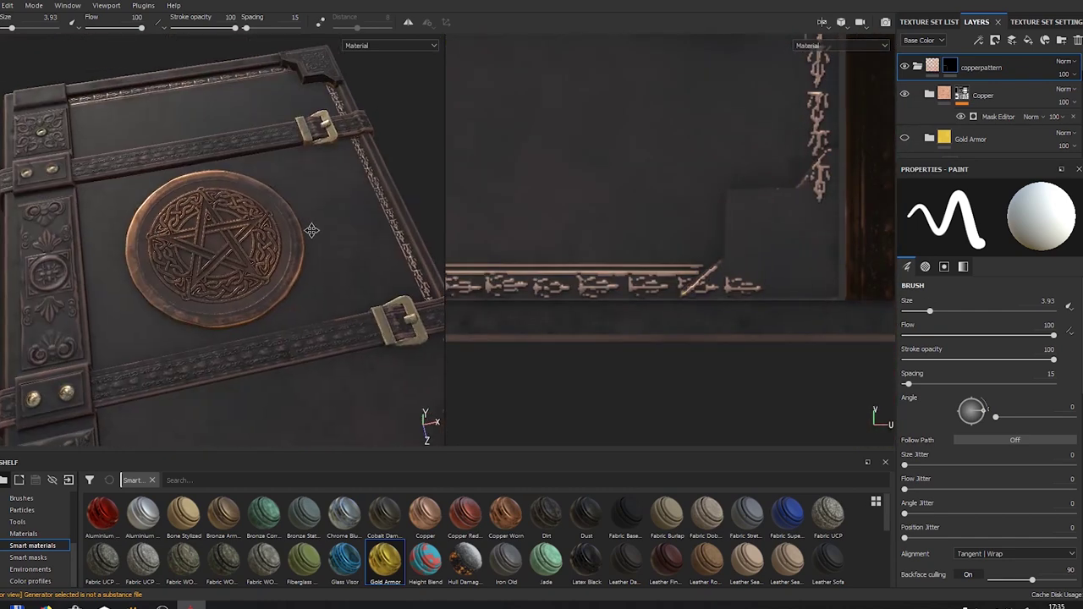
key(1)
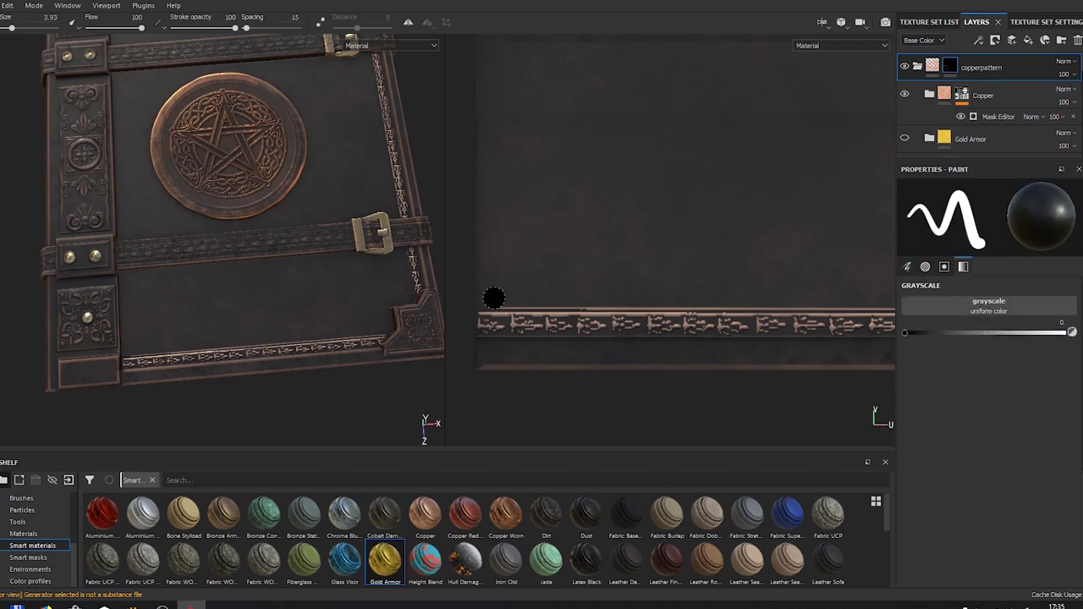
scroll(496, 296, down, 3)
middle_drag(652, 266, 644, 342)
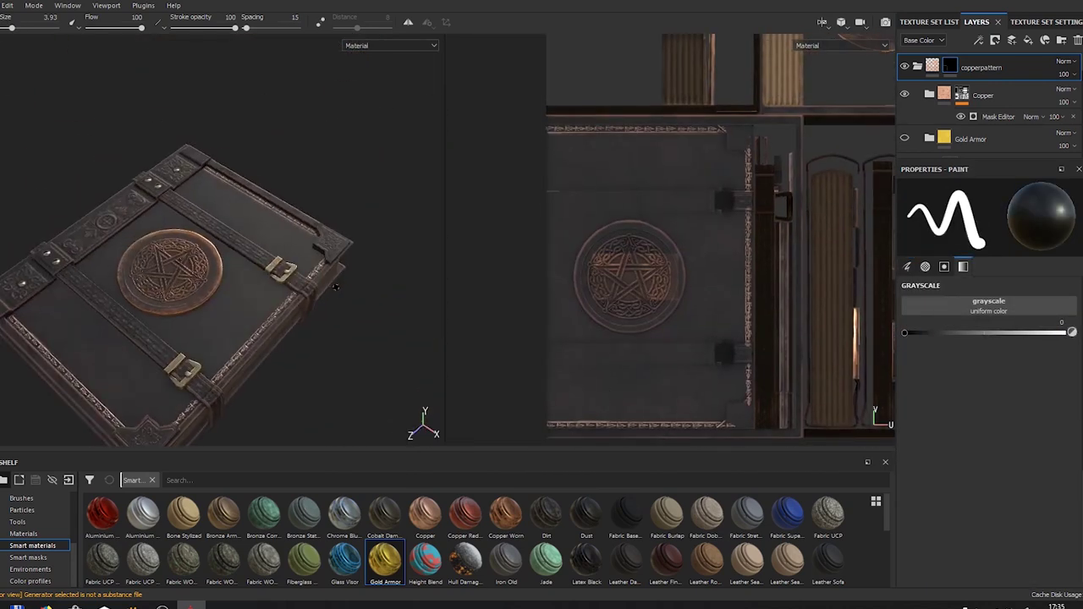
- Darken the Base Metal fill layer's copper base colour to a deeper orange
click(954, 108)
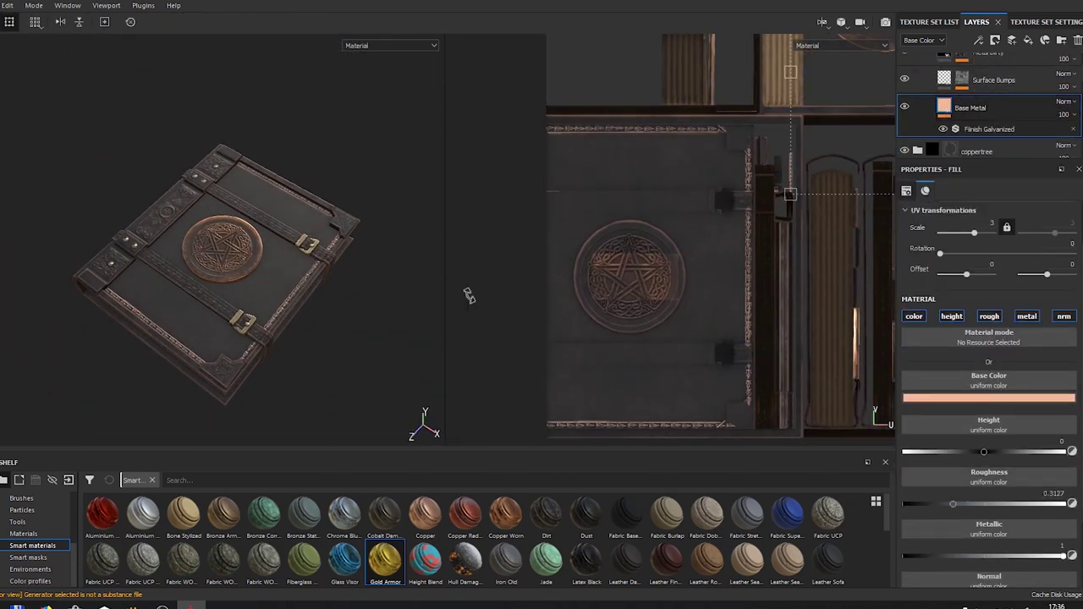
scroll(965, 135, up, 1)
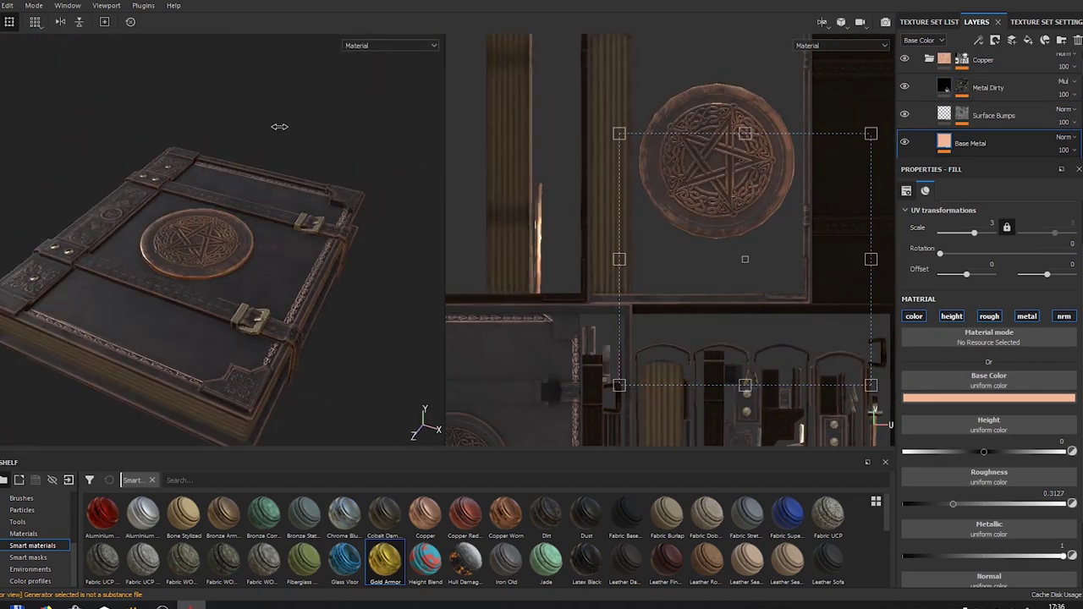
alt+drag(353, 302, 348, 375)
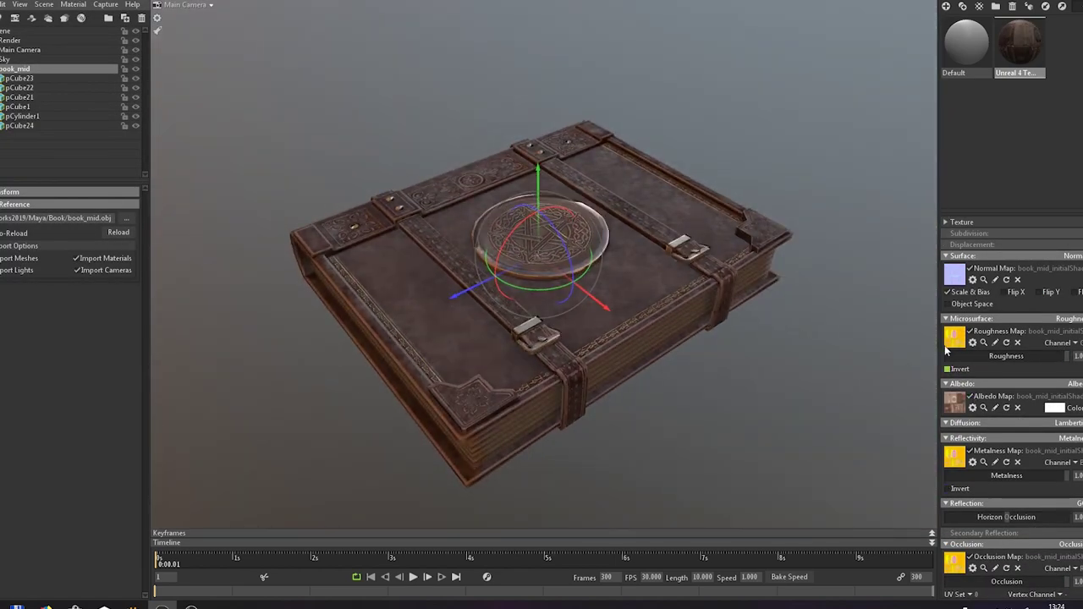
- Enable Use Mipmaps in the metalness map's texture options, then cancel the save dialog
right_click(948, 343)
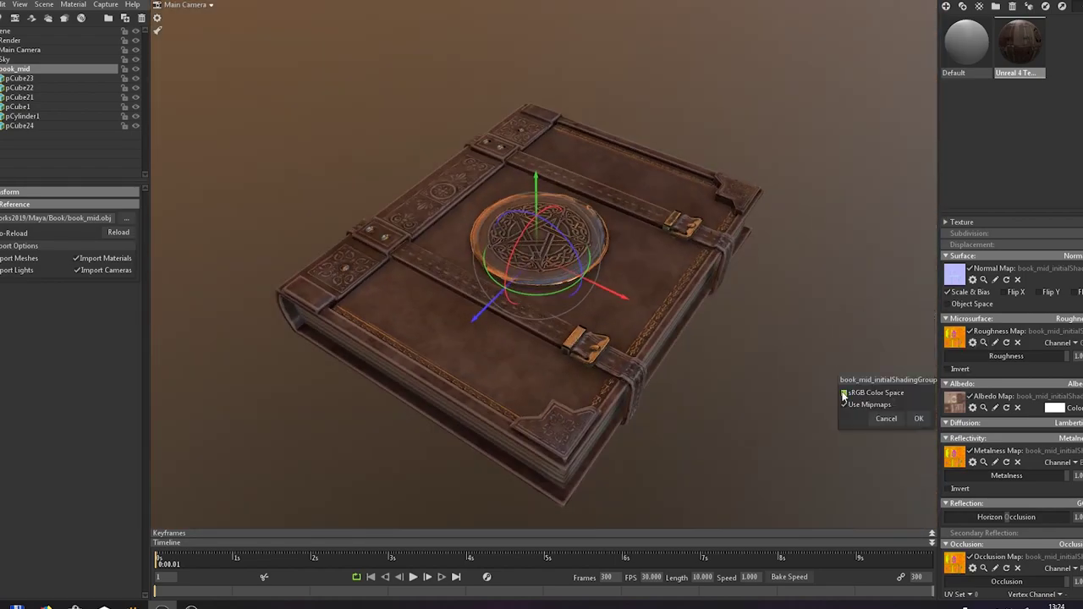
click(973, 462)
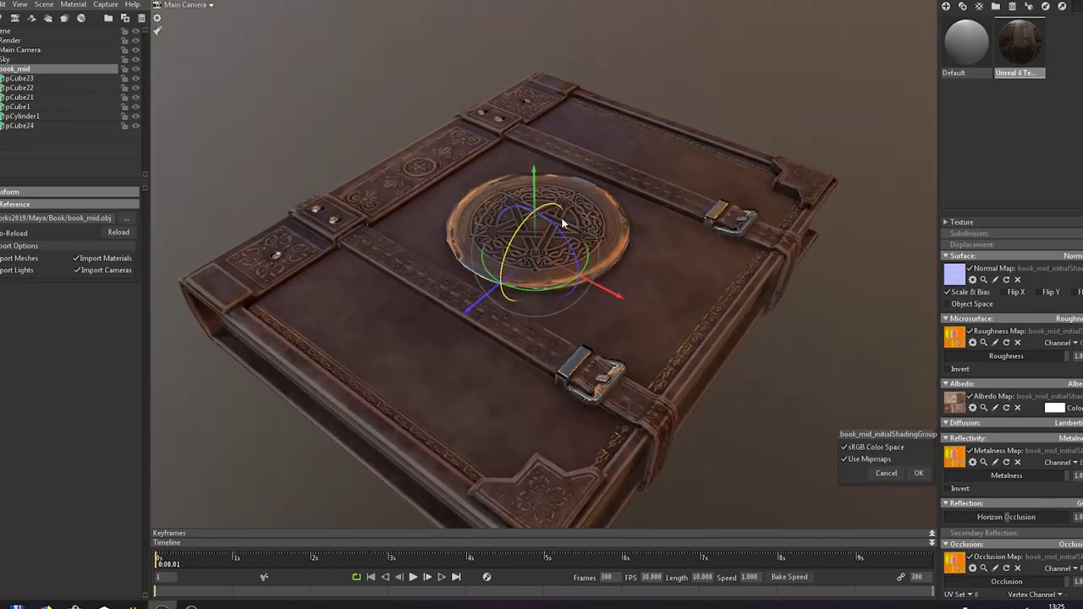
key(ctrl+s)
click(456, 296)
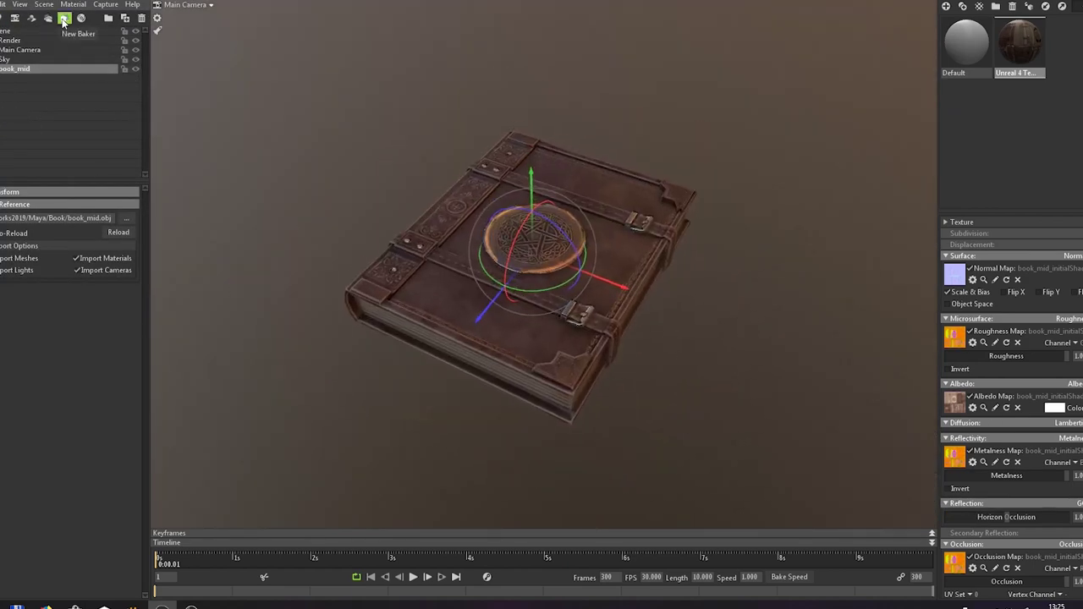
- Add a sky light placed so the book casts a shadow
click(8, 59)
click(115, 205)
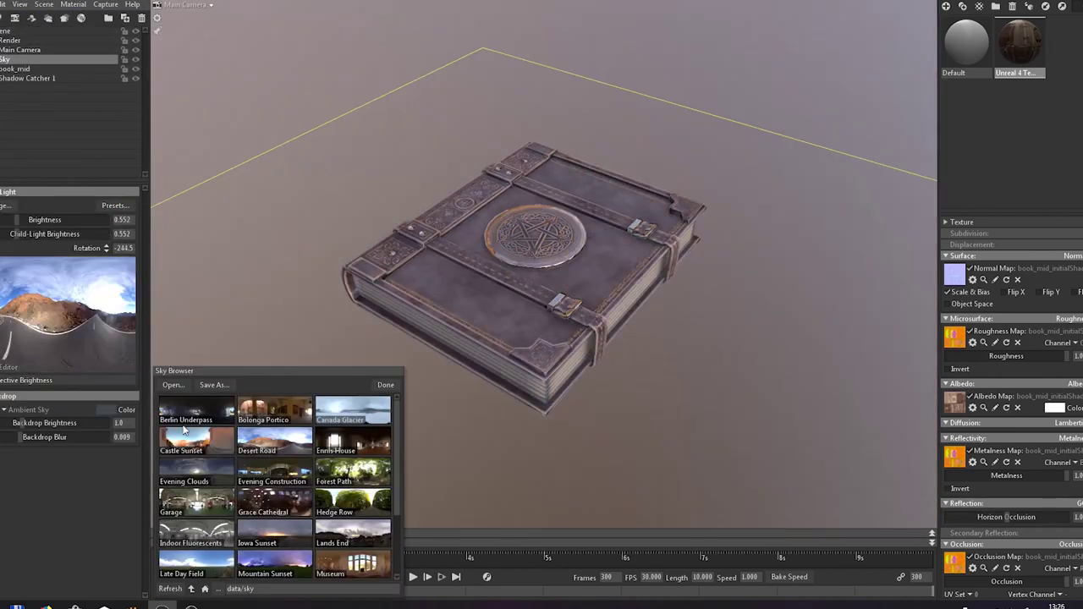
click(102, 307)
drag(678, 355, 625, 401)
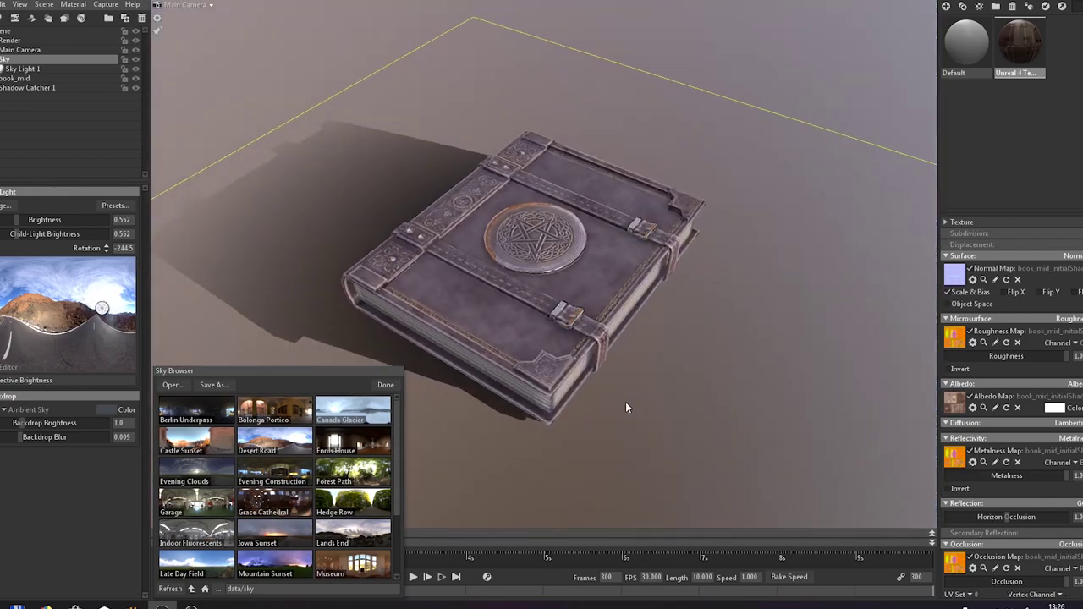
click(43, 307)
mouse_move(537, 183)
mouse_down()
mouse_move(706, 114)
mouse_move(592, 135)
mouse_up()
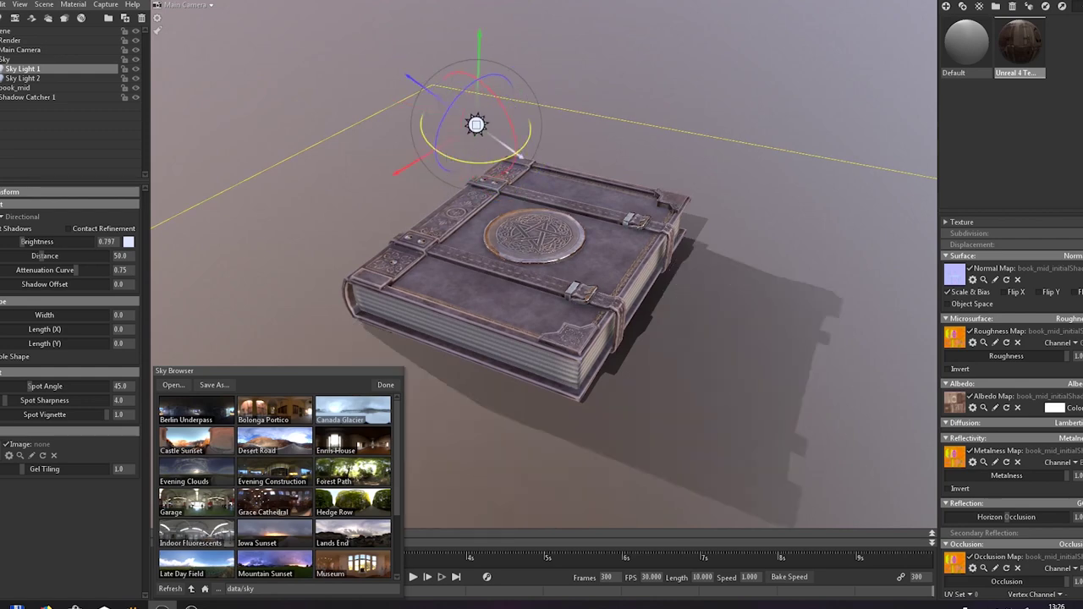
- Raise the sky's child light brightness and set the backdrop to plain black
click(9, 58)
drag(28, 233, 60, 234)
scroll(51, 409, down, 1)
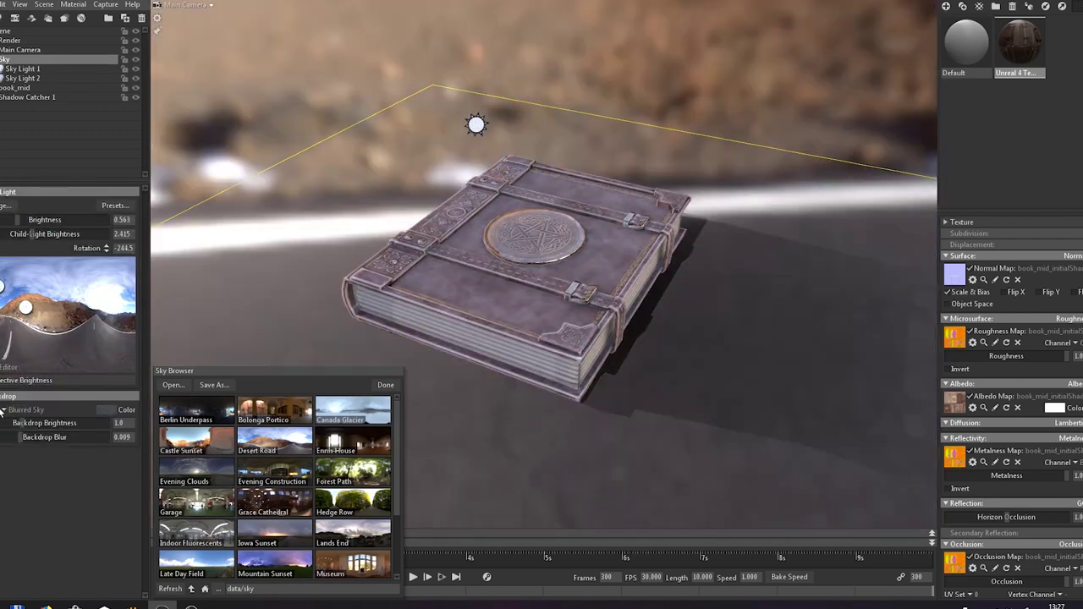
scroll(51, 409, down, 1)
click(105, 409)
click(320, 482)
click(174, 570)
- Delete the second sky light and load the Evening Clouds sky preset
click(425, 448)
click(22, 78)
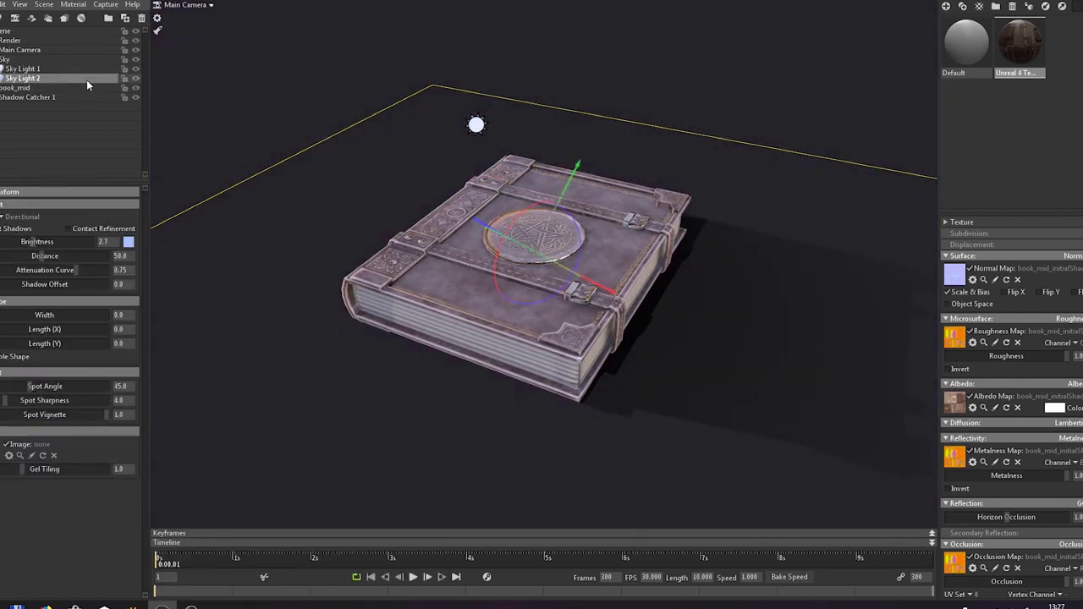
key(Delete)
click(115, 205)
click(207, 479)
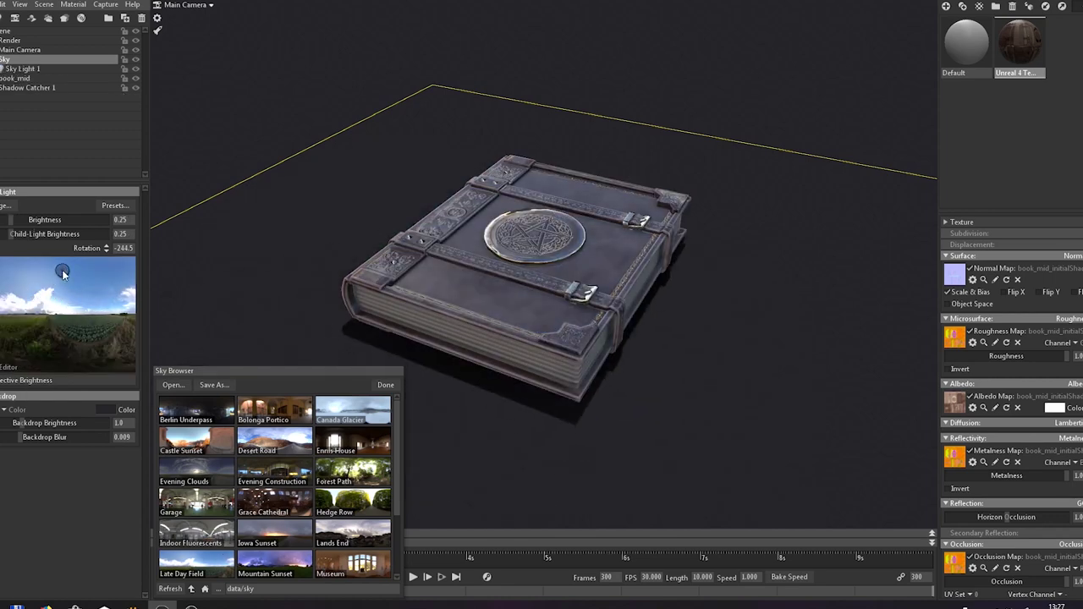
- Add a second light from the sky and tint it pink
drag(727, 338, 579, 293)
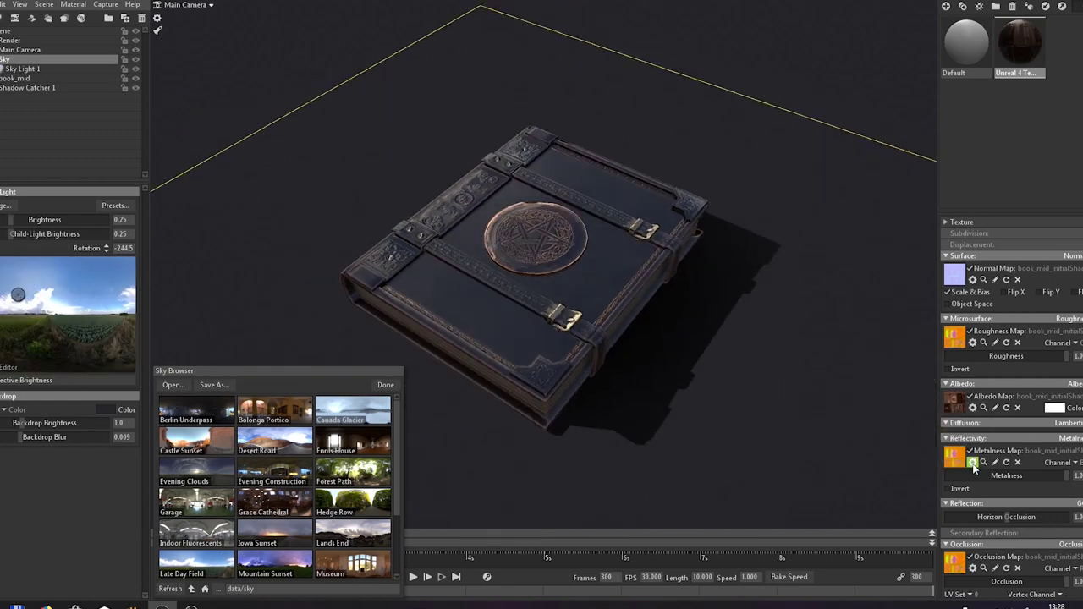
drag(767, 394, 667, 338)
ctrl+click(678, 124)
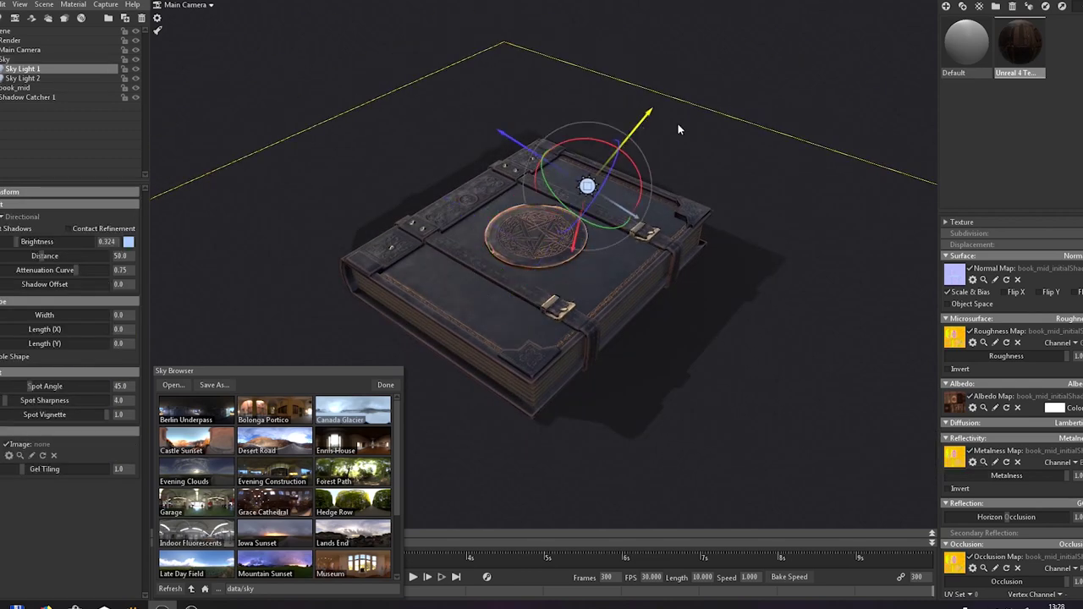
click(128, 241)
click(321, 554)
click(176, 442)
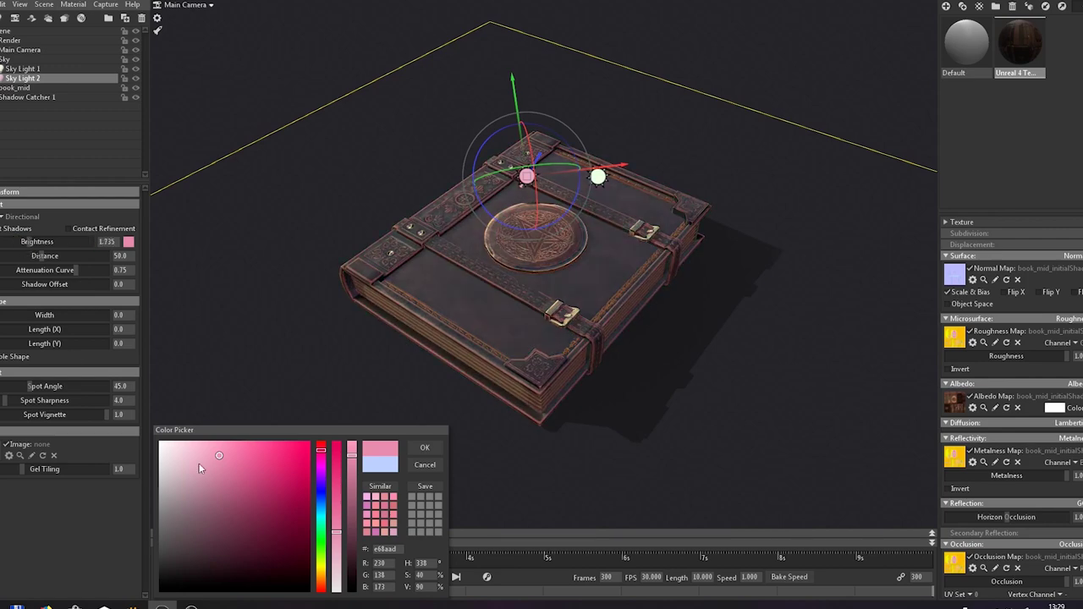
- Settle the light on a soft pink and turn off sRGB Color Space for the metalness map
click(214, 460)
click(12, 40)
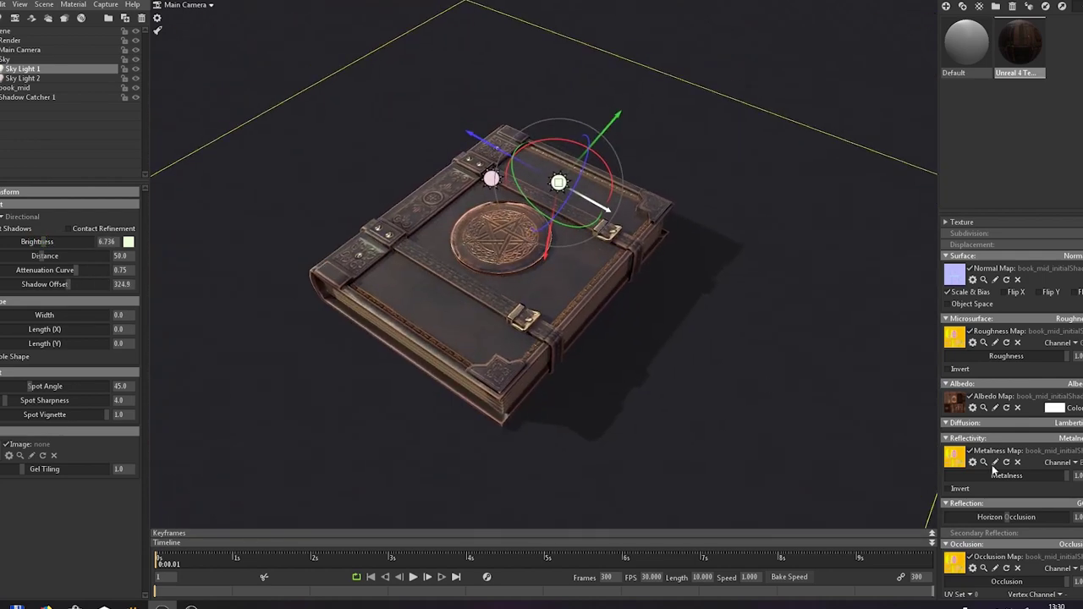
click(994, 464)
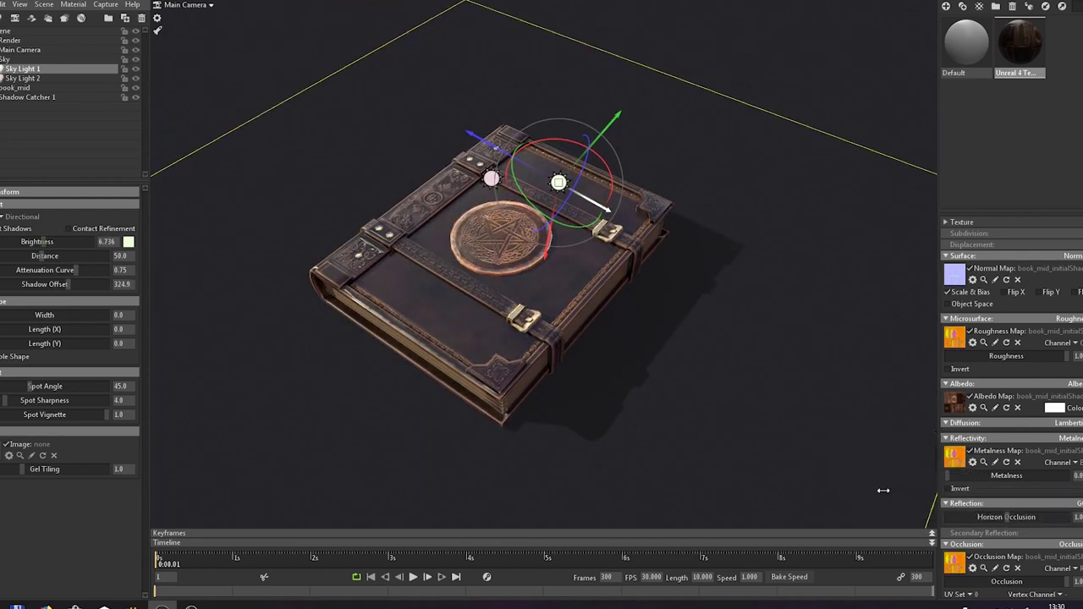
click(994, 464)
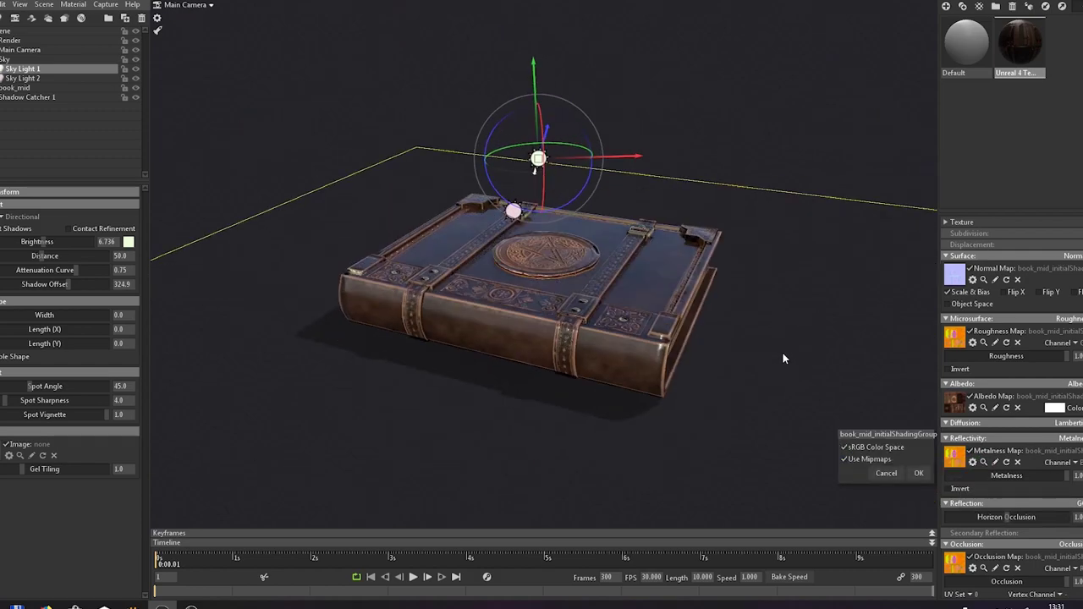
click(871, 448)
- Select the book mesh and bring up the scene's render settings
mouse_move(701, 475)
mouse_down()
mouse_move(653, 394)
mouse_move(731, 390)
mouse_up()
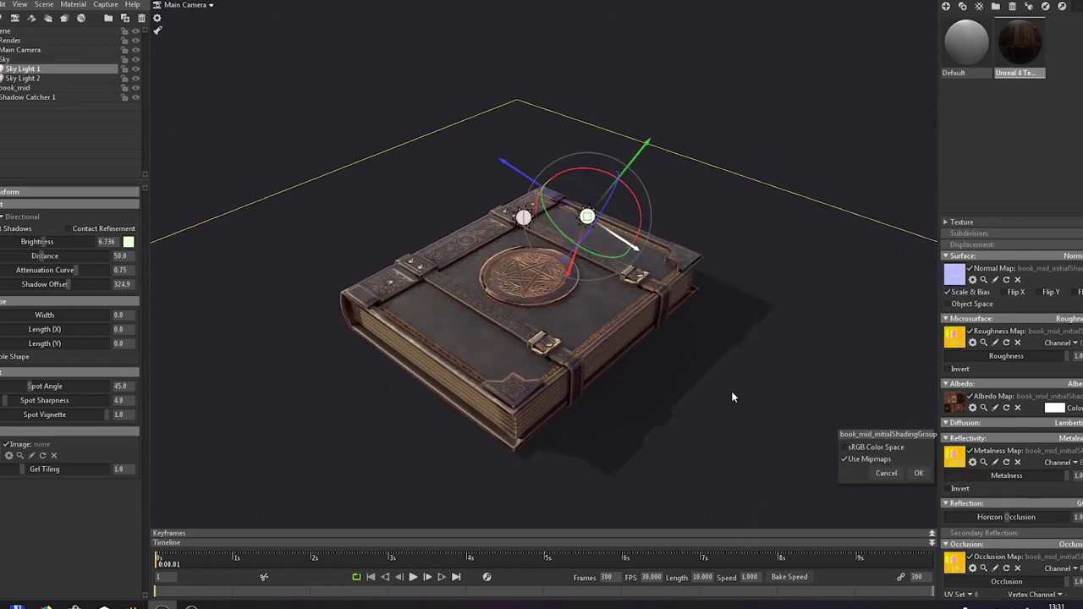
click(31, 89)
click(12, 40)
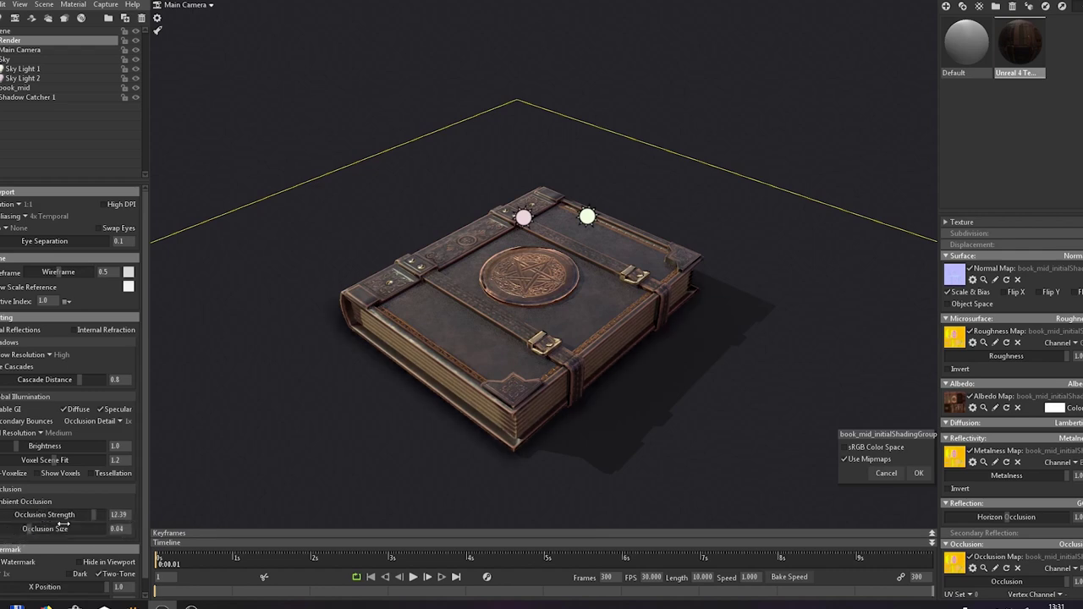
- Tune the Main Camera's bloom strength, threshold and size for a subtle glow
click(21, 49)
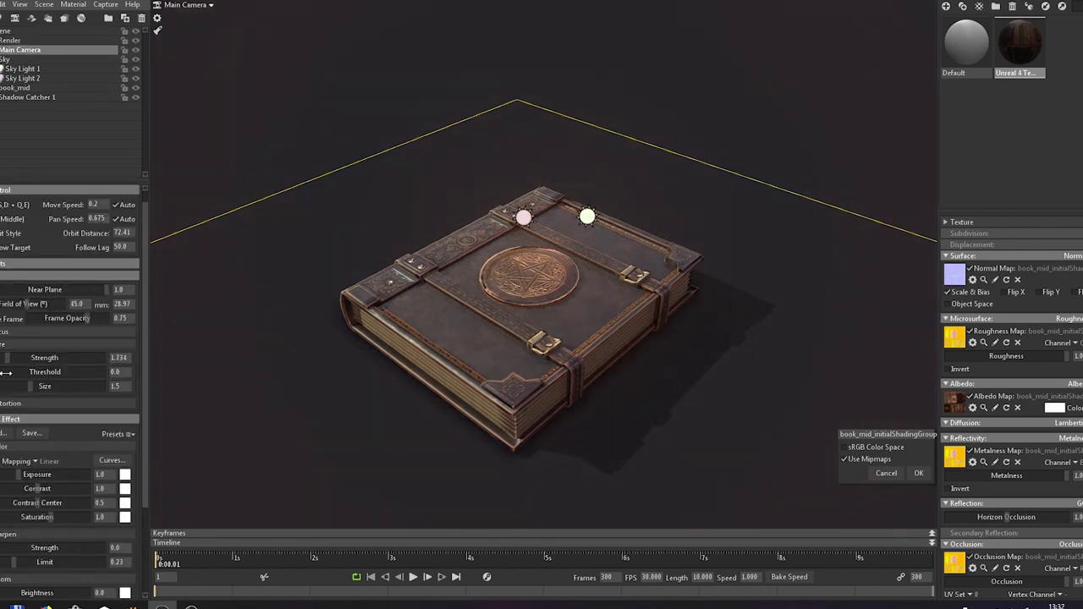
drag(2, 373, 31, 372)
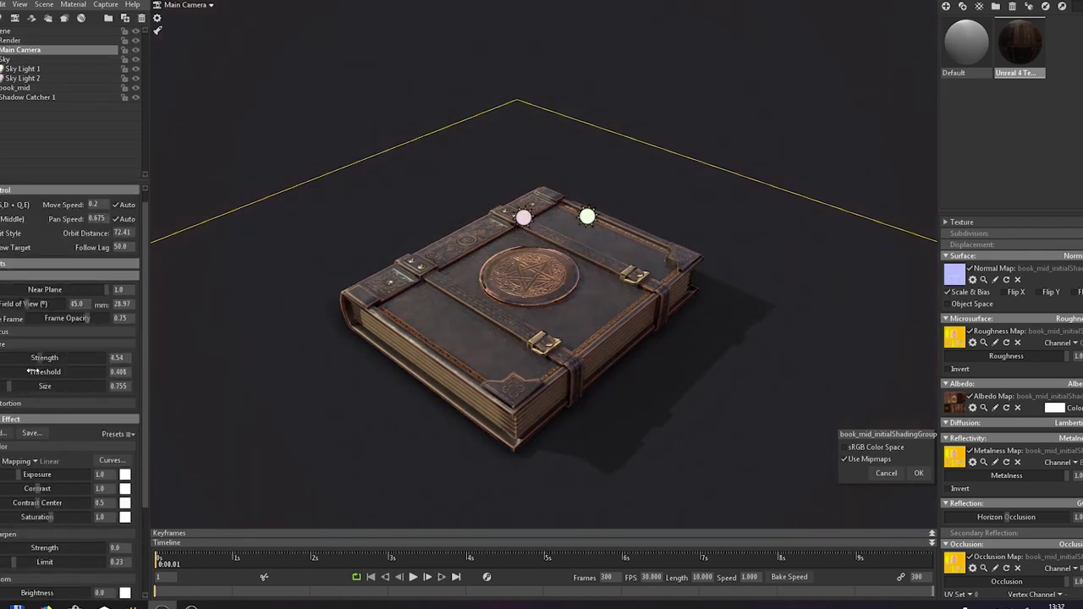
scroll(3, 358, down, 3)
drag(8, 479, 11, 485)
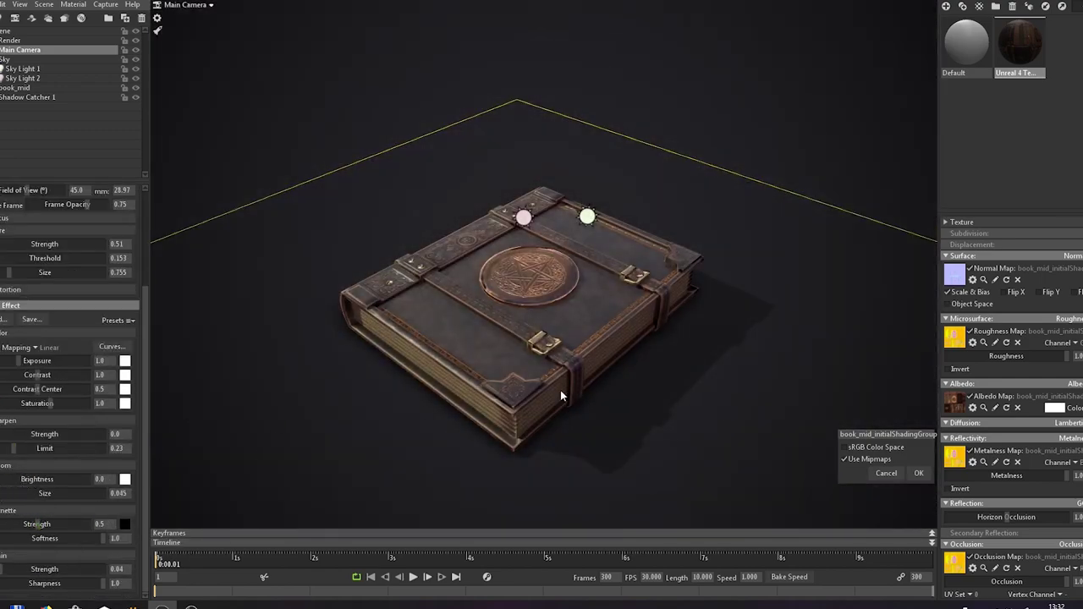
drag(560, 390, 626, 376)
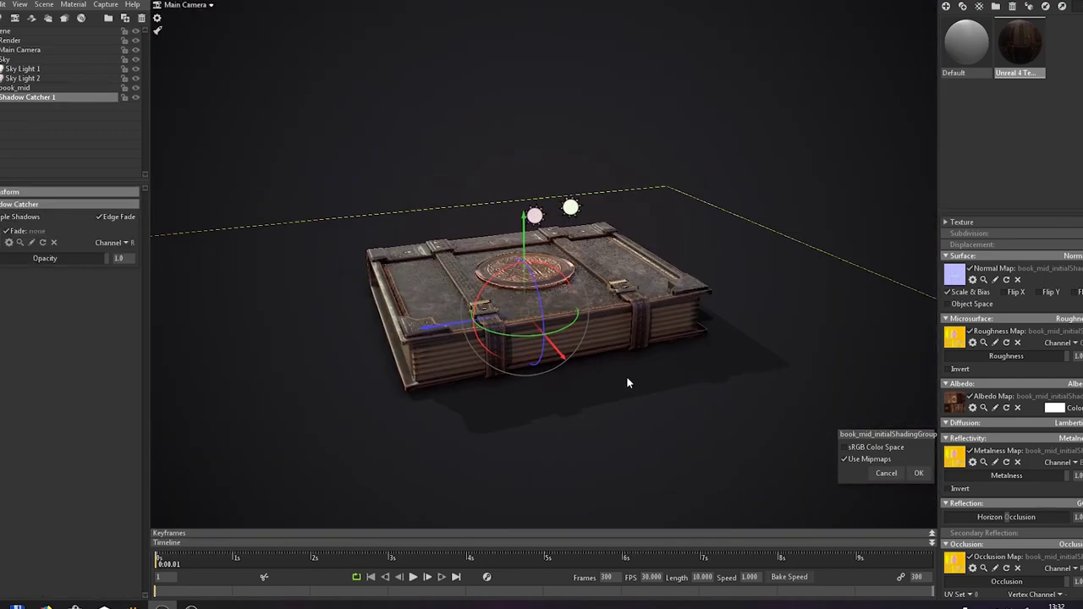
mouse_move(256, 395)
mouse_down()
mouse_move(475, 512)
mouse_move(692, 425)
mouse_move(809, 401)
mouse_up()
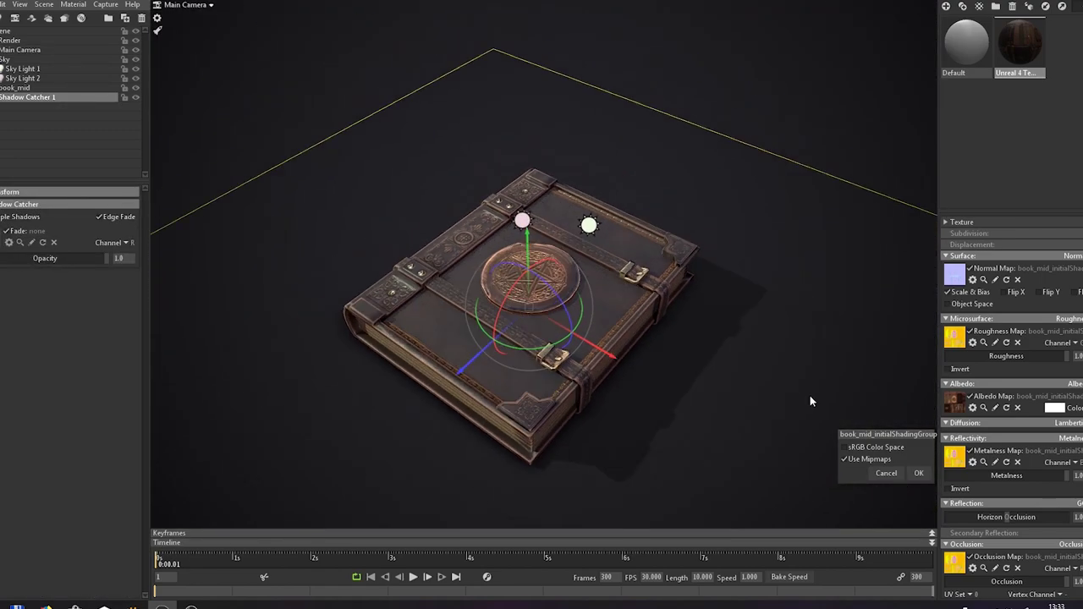
drag(693, 319, 120, 177)
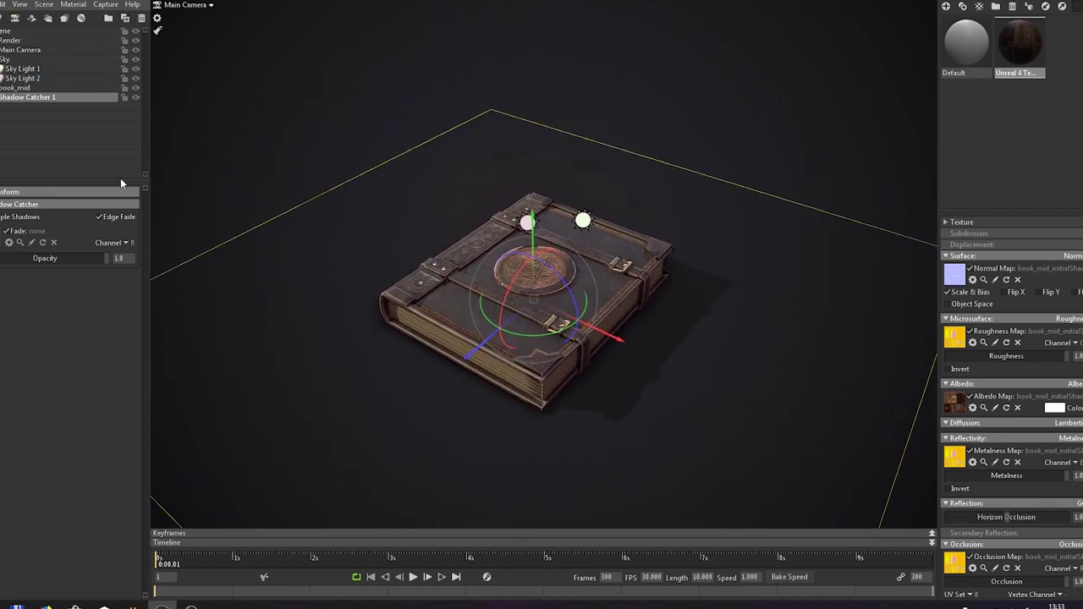
- Recolour Sky Light 1 to blue and view the book from above
click(22, 69)
click(128, 241)
click(302, 484)
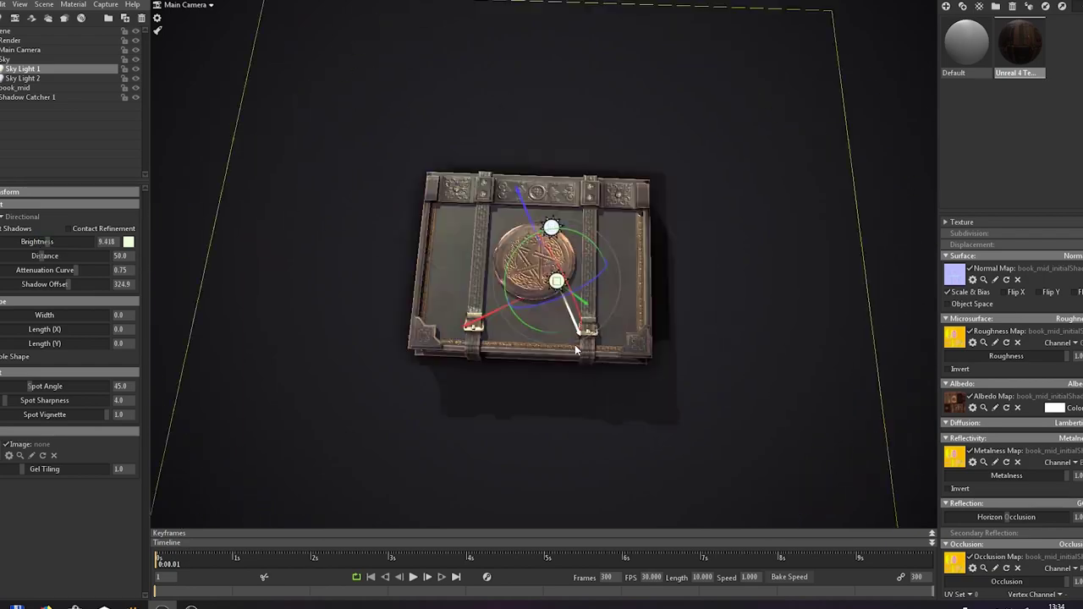
drag(575, 344, 780, 303)
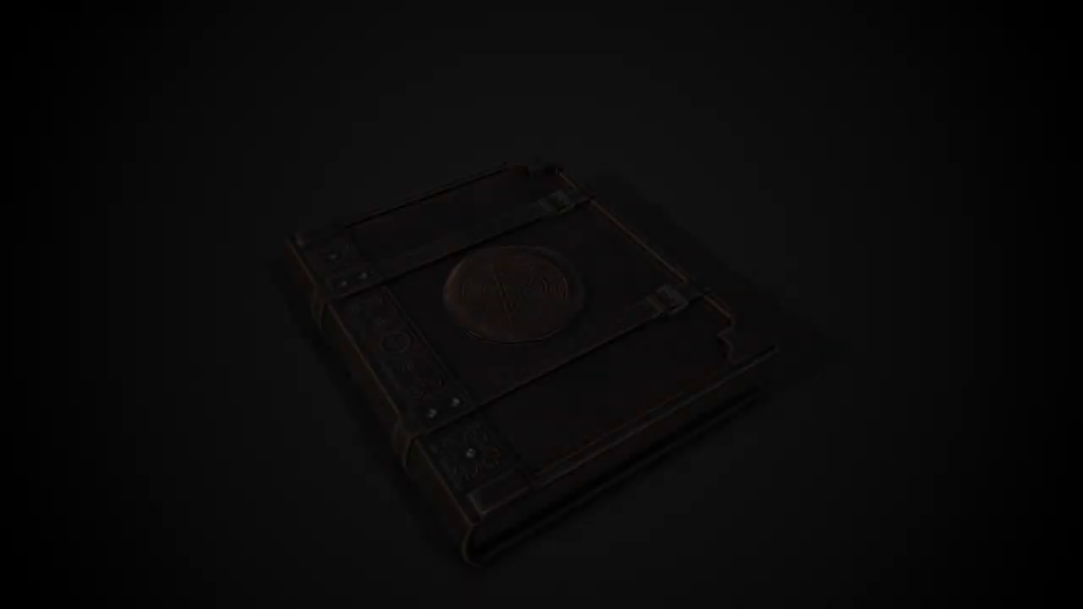